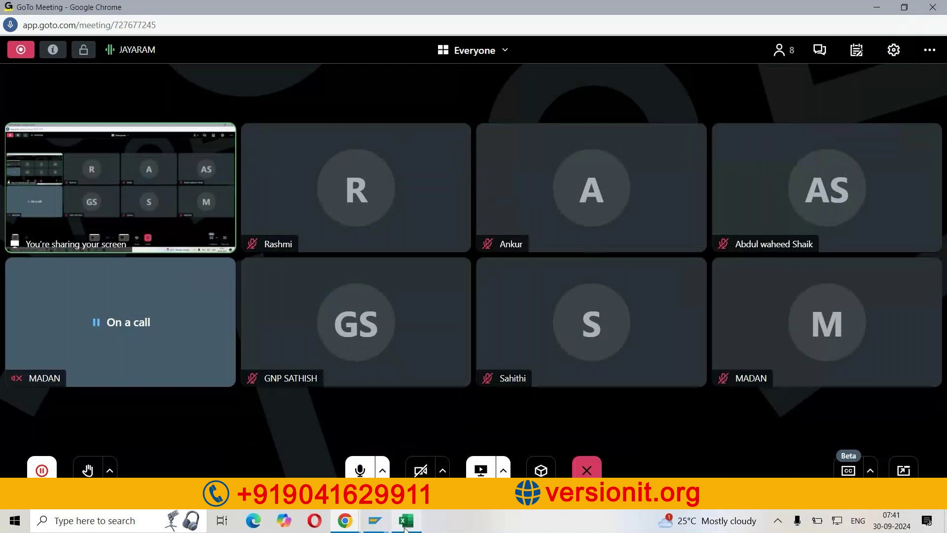
Switch to the Excel workbook and dismiss the Get Genuine Office notice.
left_click(409, 525)
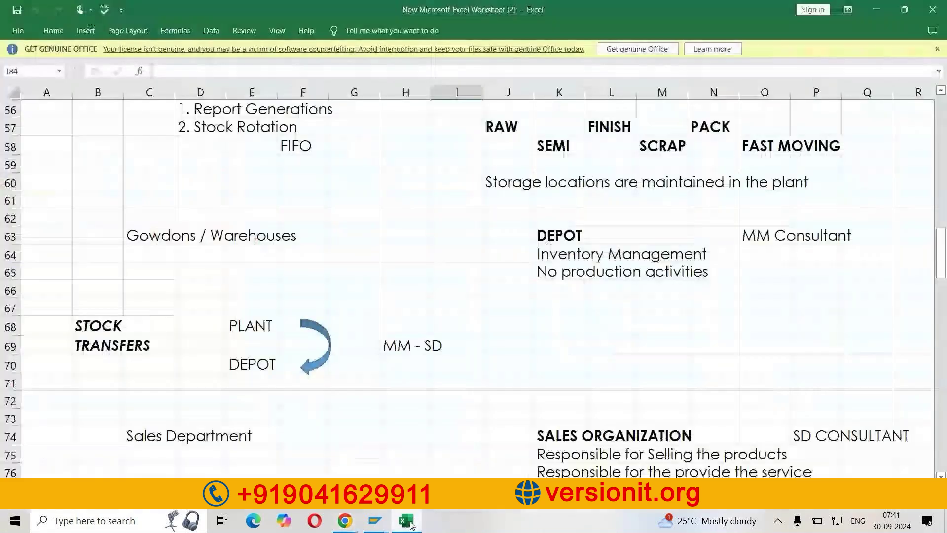
left_click(938, 49)
left_click(785, 285)
Review the SAP terminology notes and the consultant responsible for each unit, from Client / Company down to Distribution Channel.
scroll(785, 285, "up", 10)
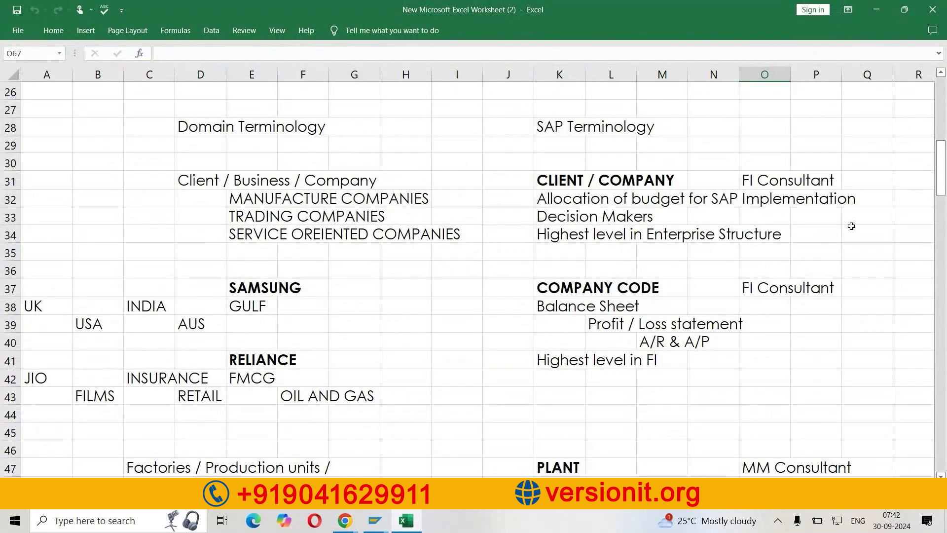
left_click(747, 180)
scroll(748, 179, "down", 1)
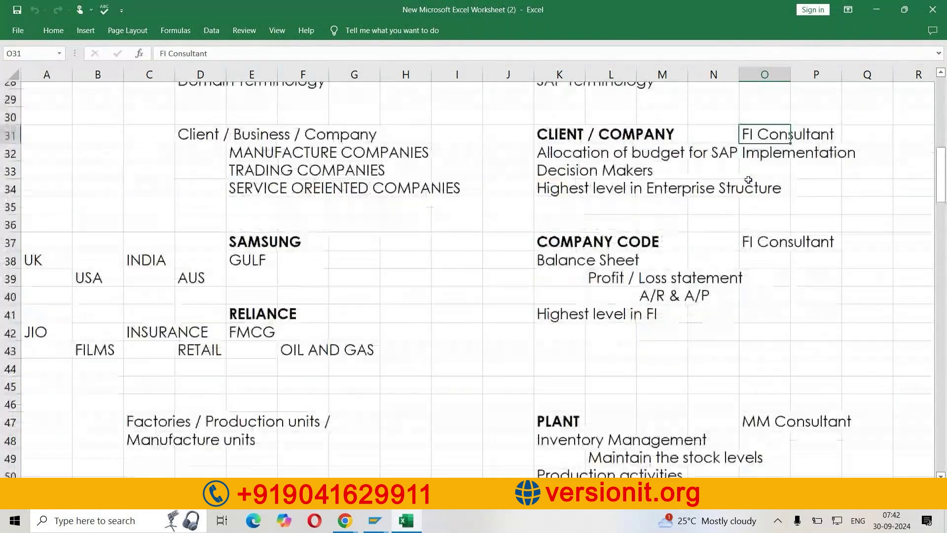
scroll(747, 180, "down", 1)
left_click(761, 367)
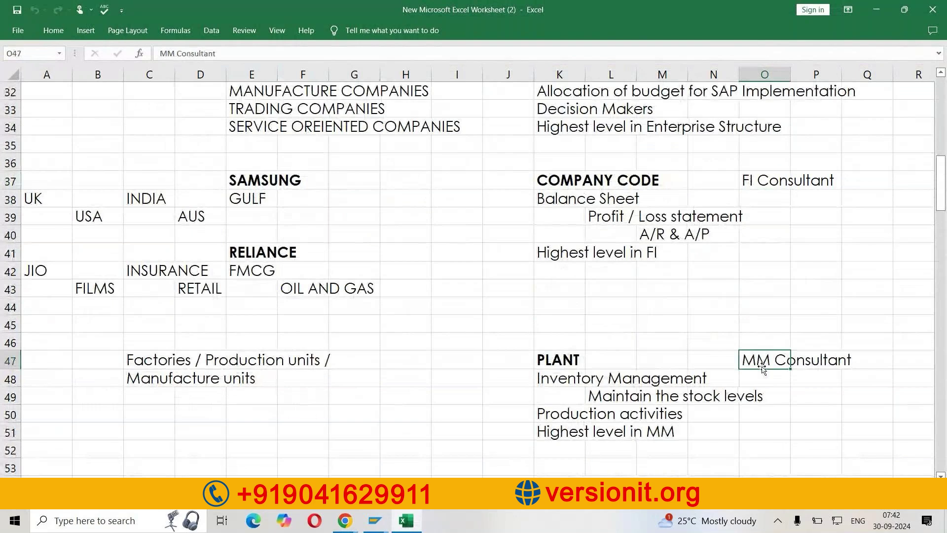
scroll(808, 281, "down", 5)
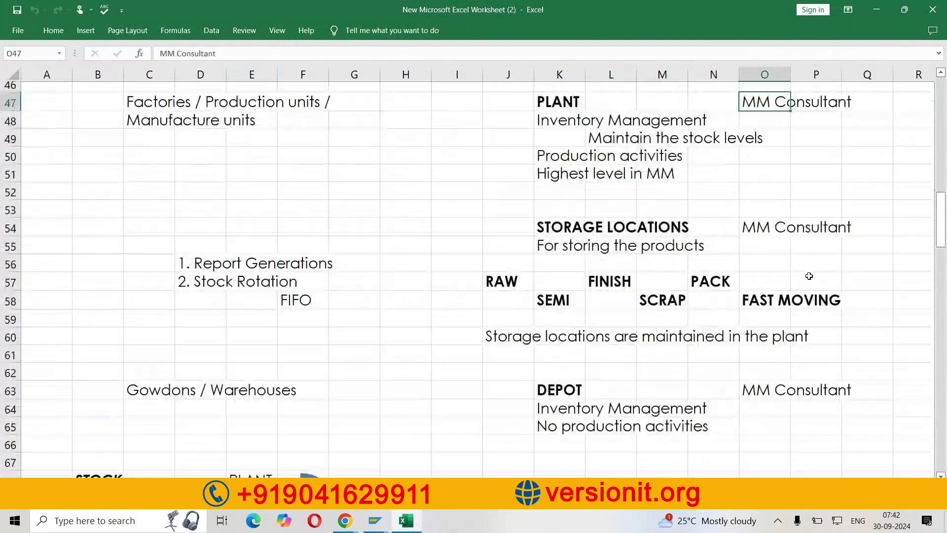
scroll(808, 275, "down", 4)
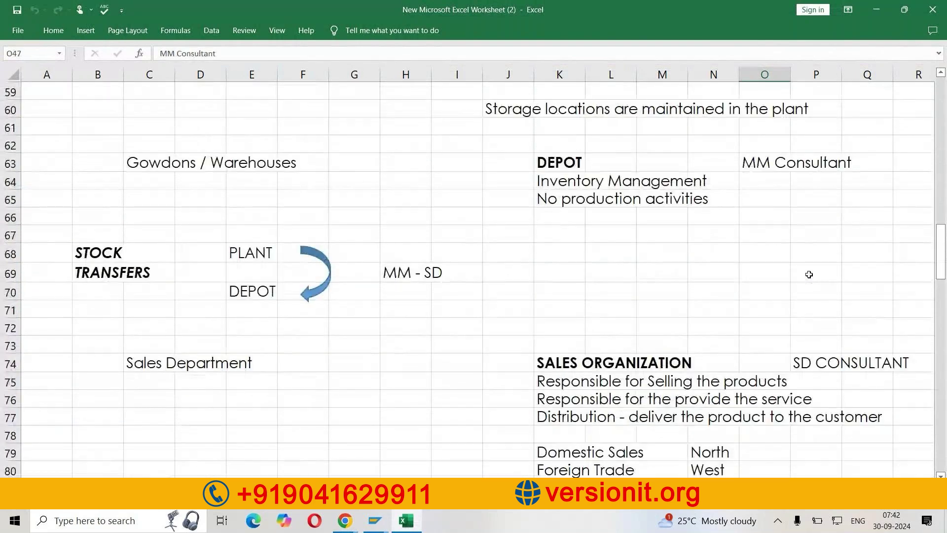
scroll(809, 275, "down", 4)
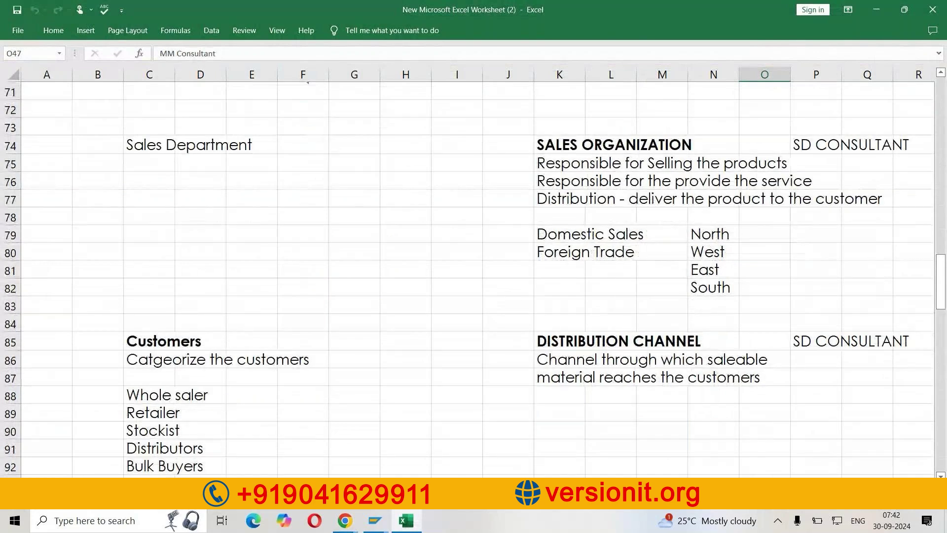
Add a blank worksheet to the workbook.
left_click(101, 485)
left_click(911, 507)
left_click(911, 508)
left_click(911, 508)
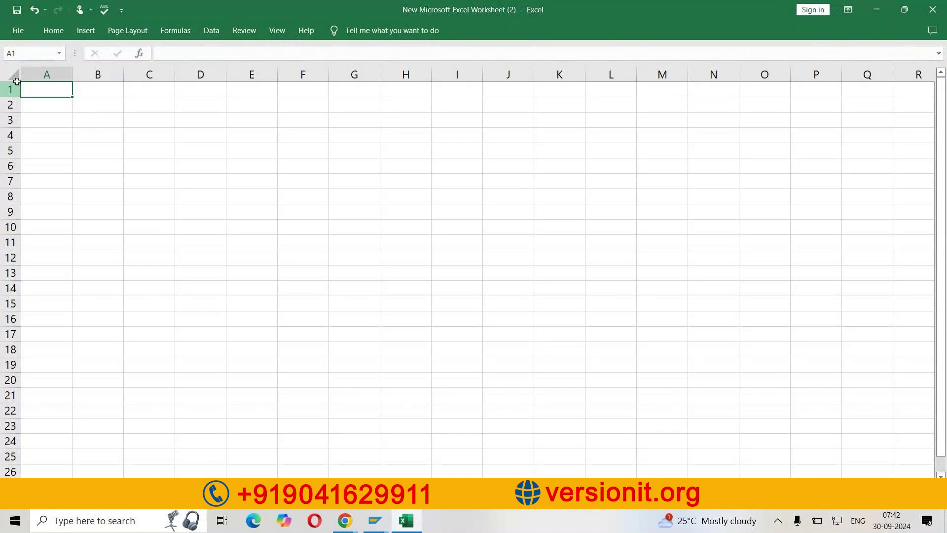
Set the font of all cells in the blank worksheet to Century Gothic.
left_click(16, 82)
left_click(53, 30)
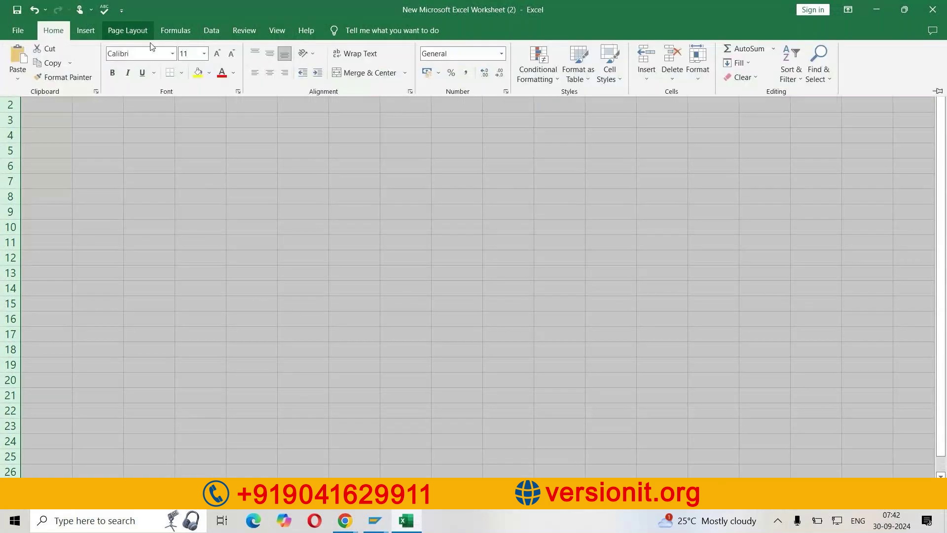
left_click(173, 56)
scroll(169, 272, "down", 12)
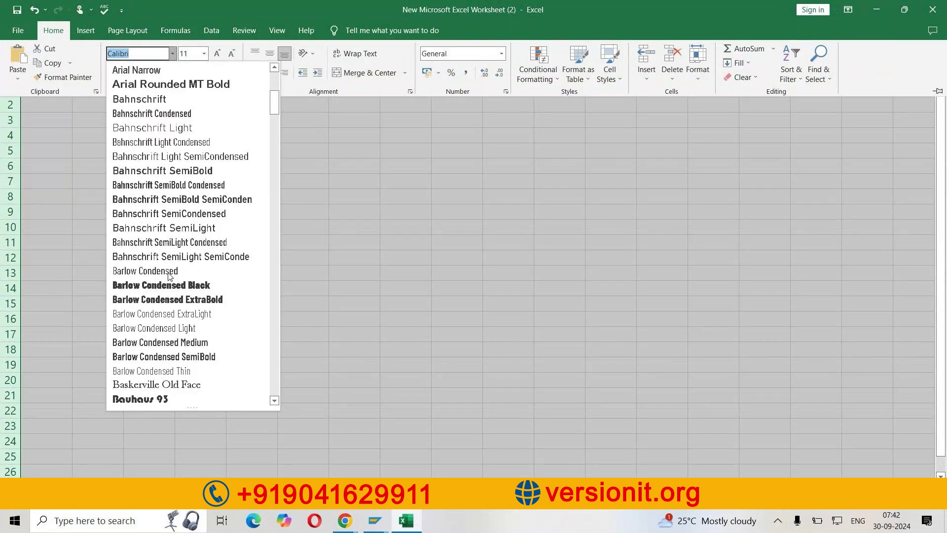
scroll(168, 275, "down", 5)
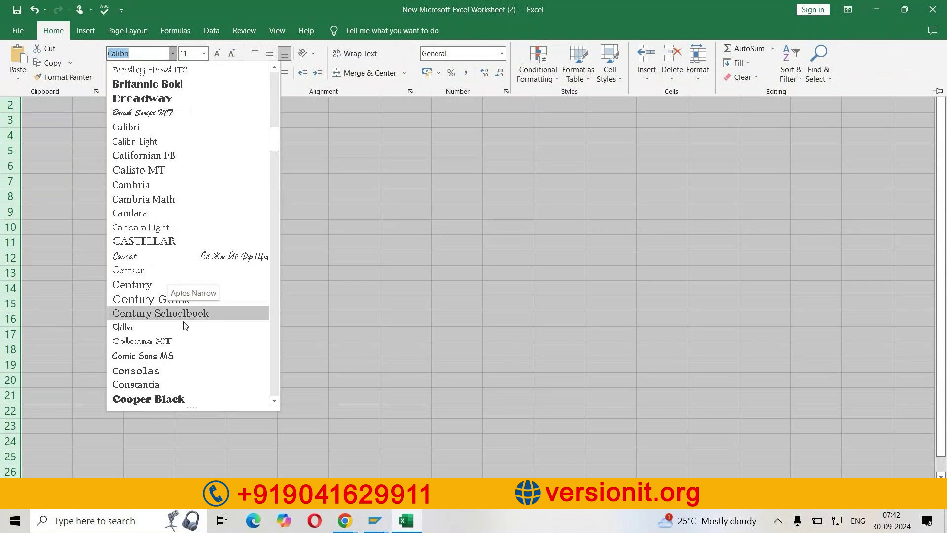
left_click(201, 293)
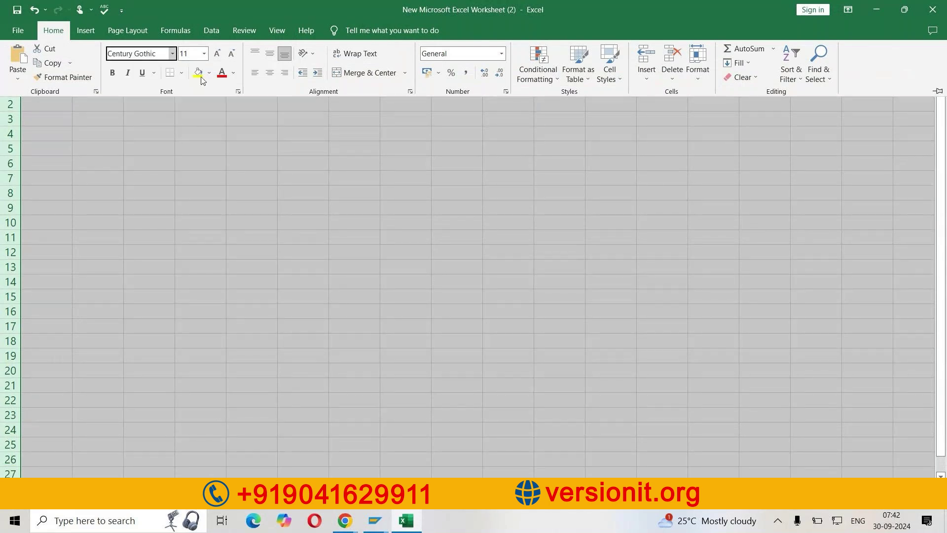
Enter the heading ENTERPRISE STRUCTURE in cell B2 and make it bold.
left_click(88, 118)
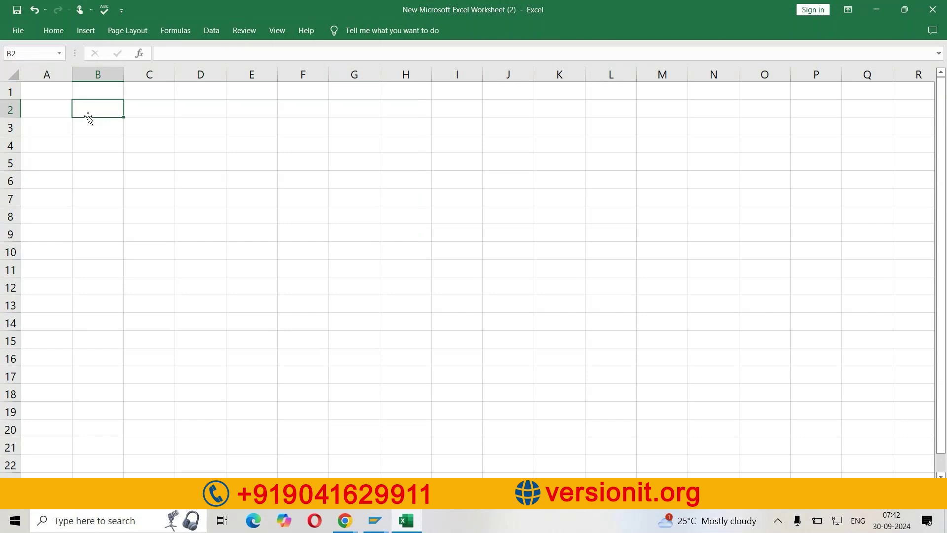
type("ENTERPRI")
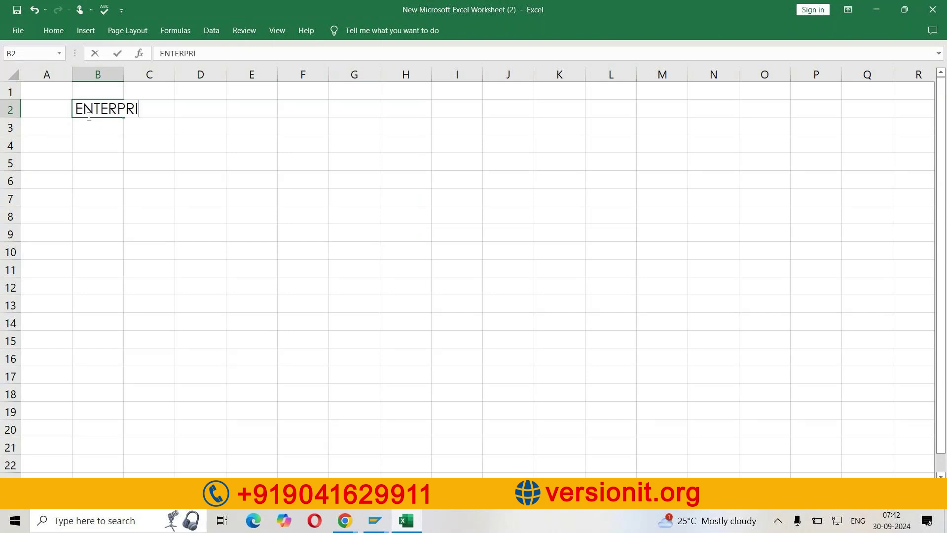
type("SE STRUCTURE")
key("Return")
left_click(89, 115)
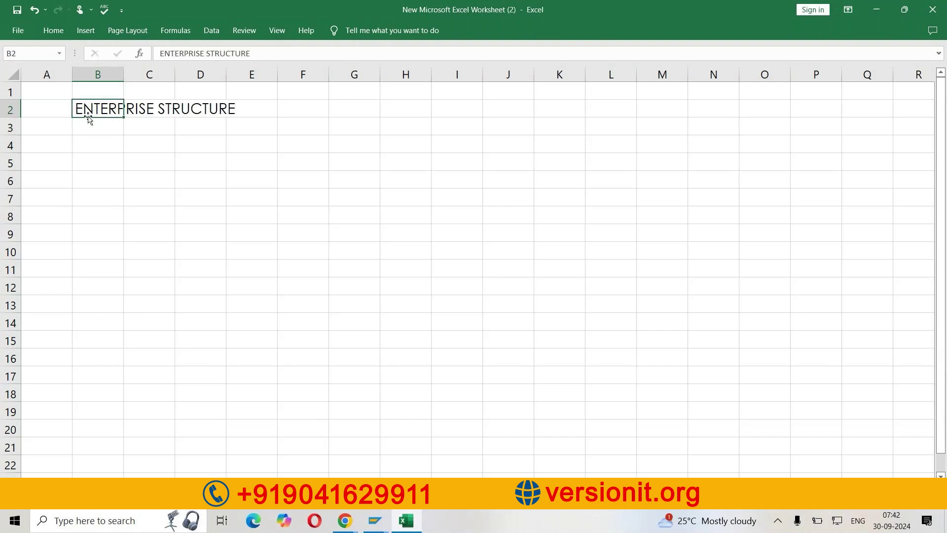
key("ctrl+b")
Enter the label Business in cell B4 with the value VIVO MOBILES in D4.
left_click(87, 130)
left_click(92, 147)
type("bUSINESS")
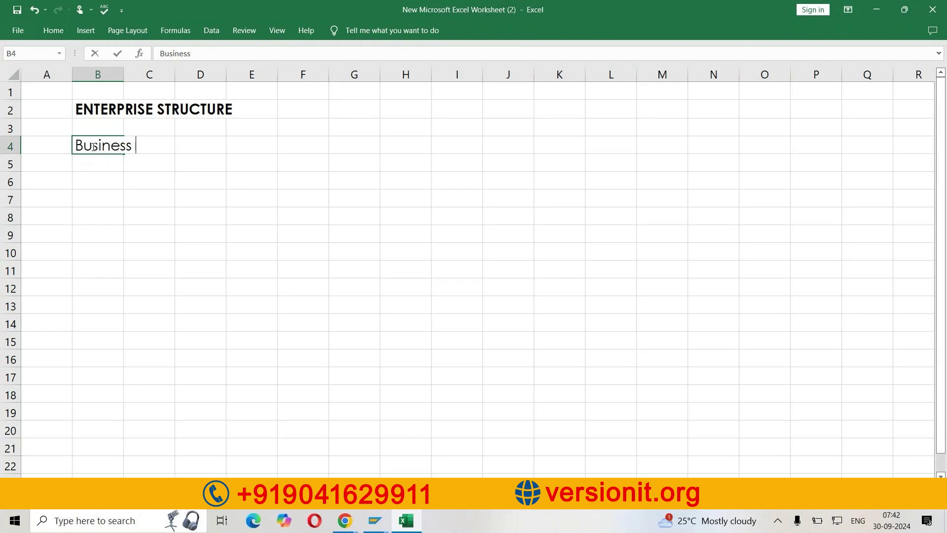
key("Tab")
key("Tab")
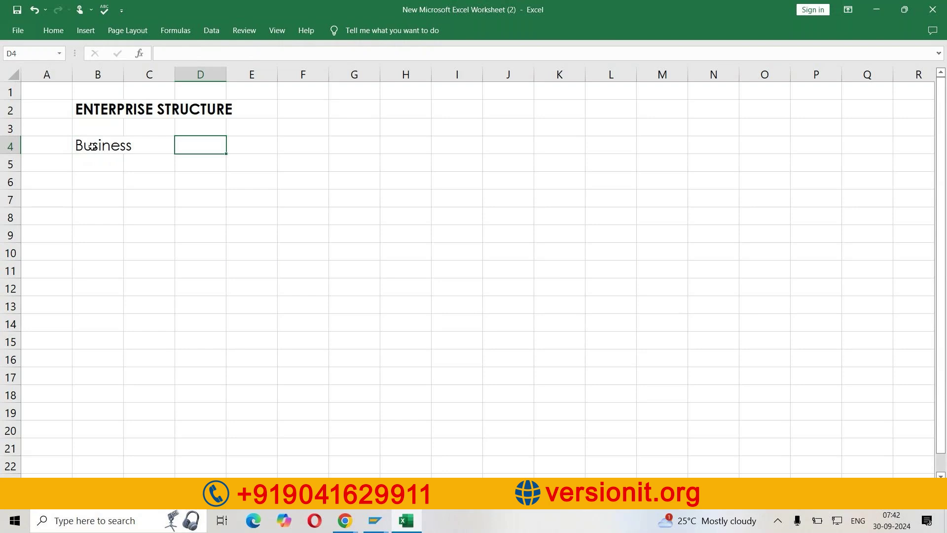
type("VIVO MOBIE")
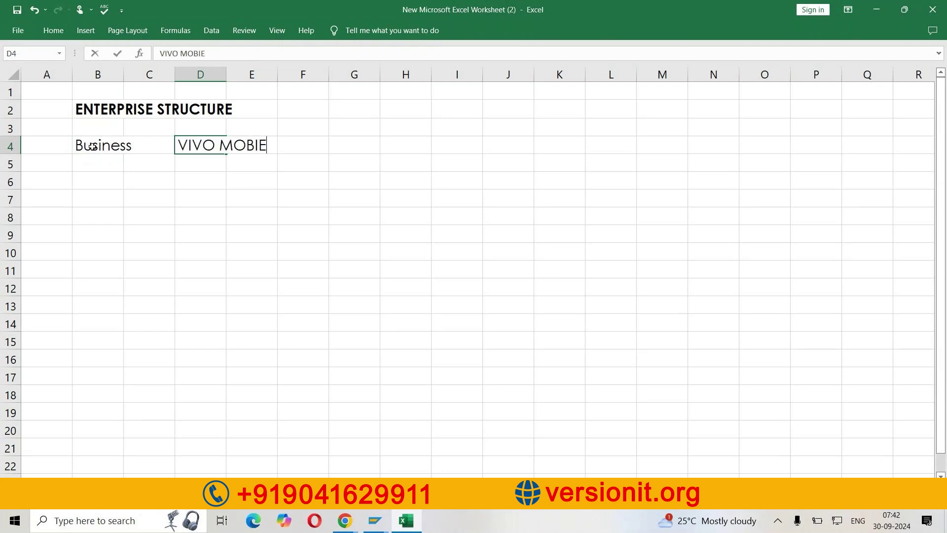
key("BackSpace")
type("LES")
key("Return")
left_click(201, 153)
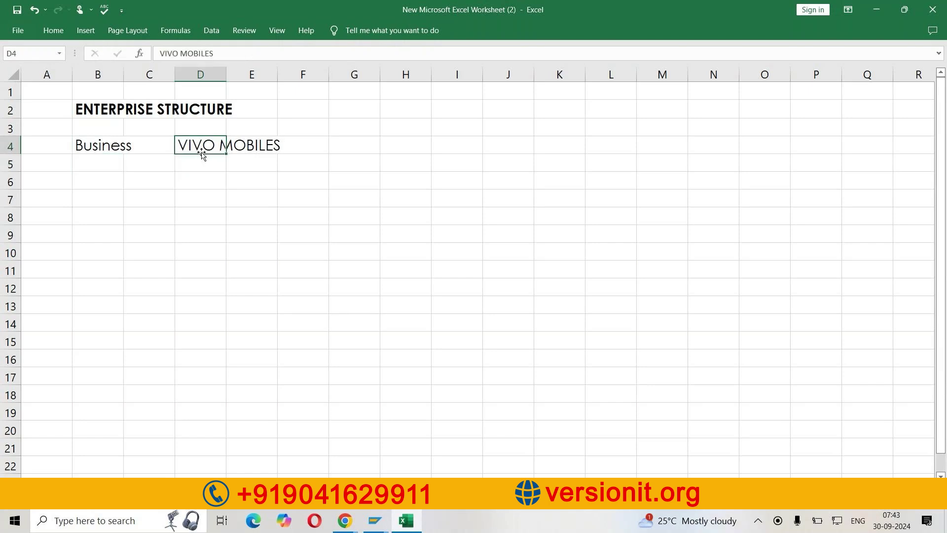
Enter the label Implementation Partner in cell B6 with the value WIPRO in F6.
left_click(111, 179)
type("Implementa")
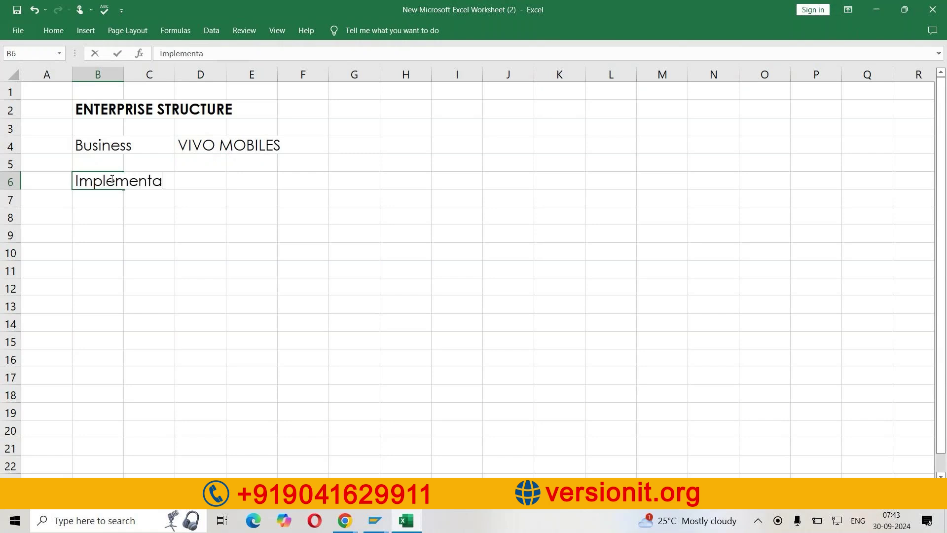
type("tion Partner")
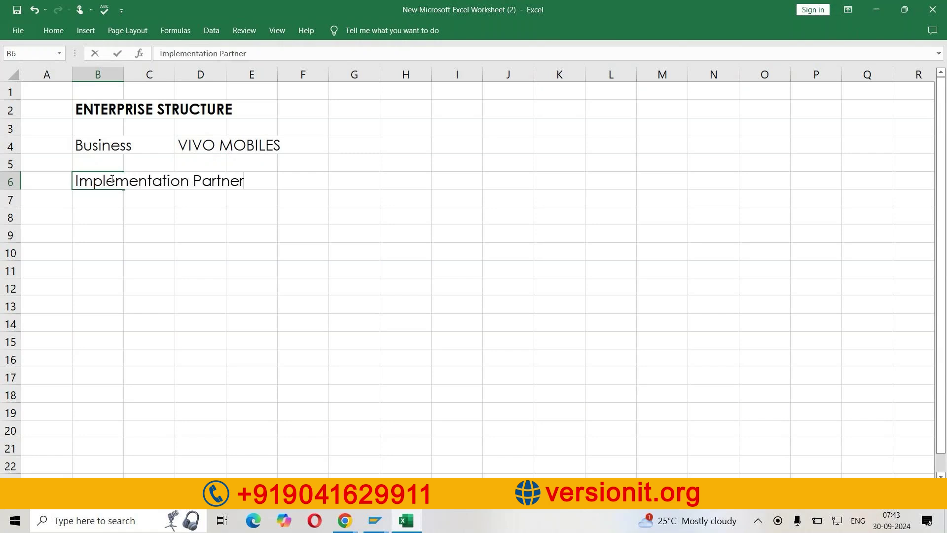
key("Tab")
key("Right")
key("Right")
key("Right")
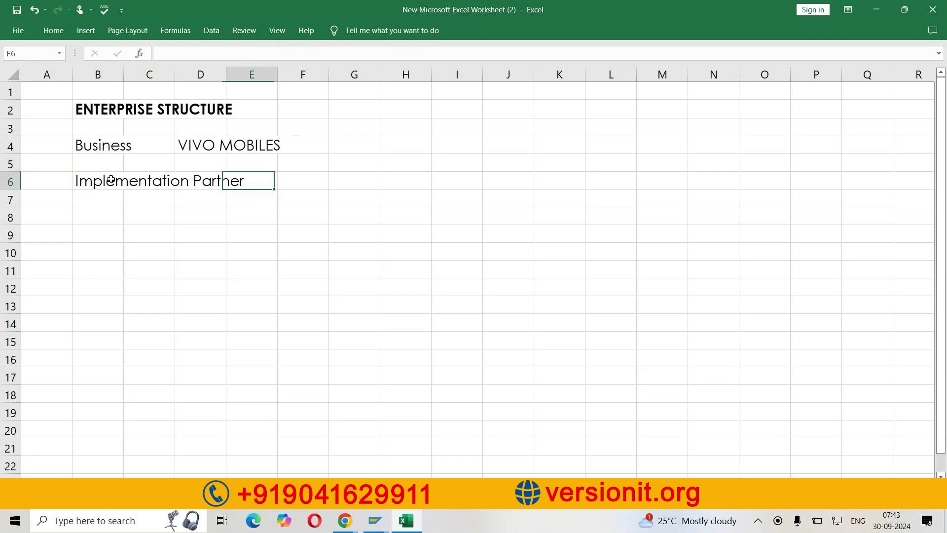
type("WIPRO")
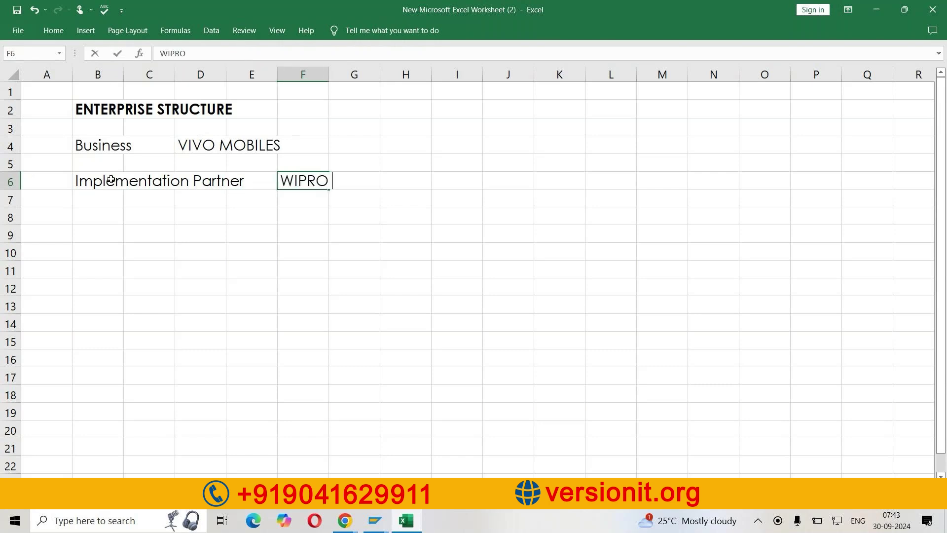
key("Return")
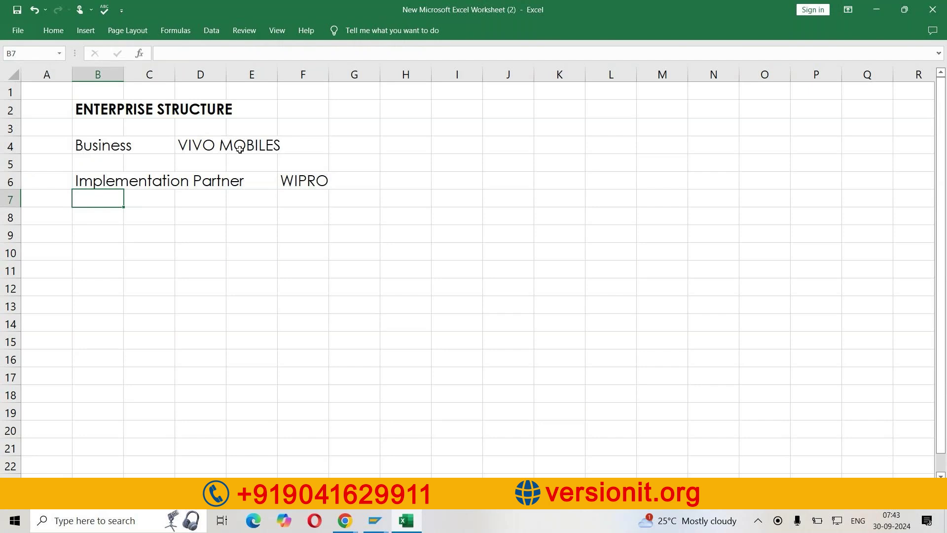
List the modules FI, MM, SD and LE in cells B9 to B12.
left_click_drag(196, 148, 360, 146)
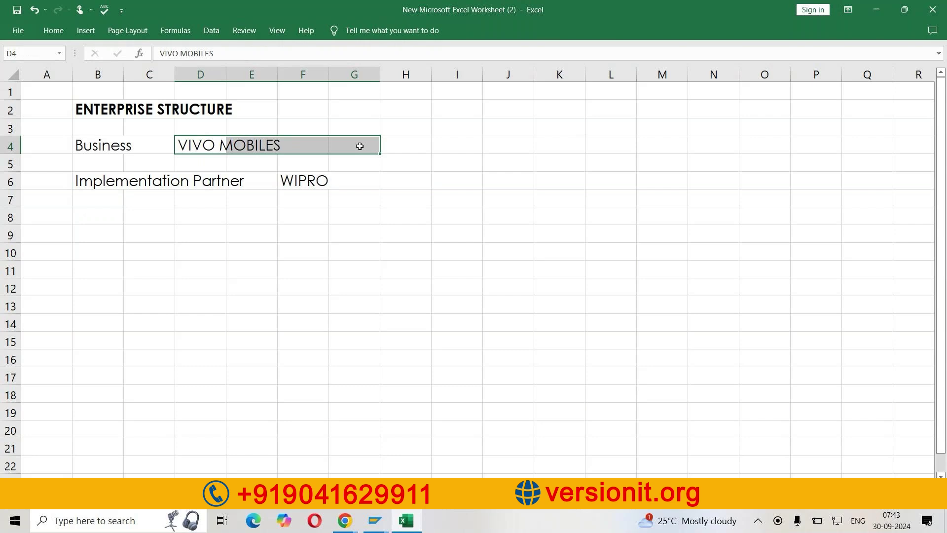
left_click(111, 236)
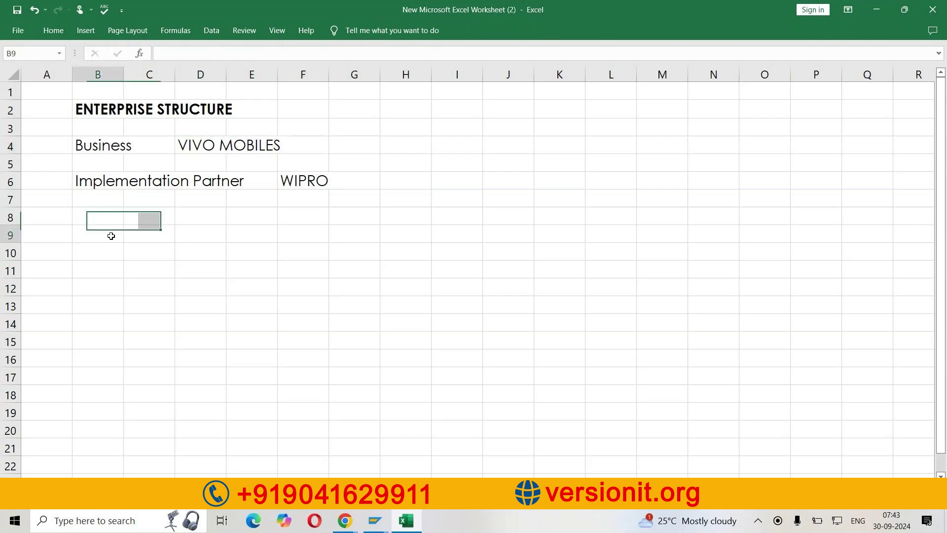
type("FI")
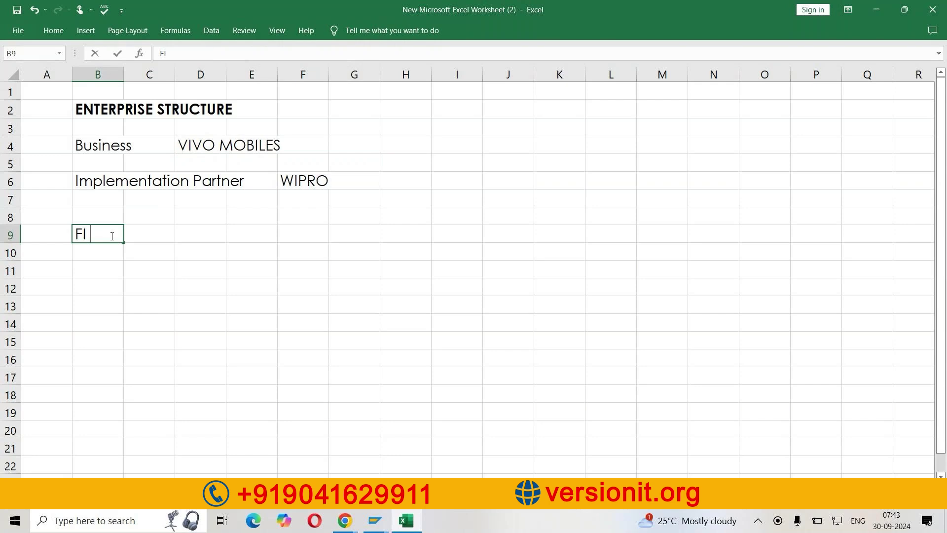
key("Return")
type("MM")
key("Return")
type("SD")
key("Return")
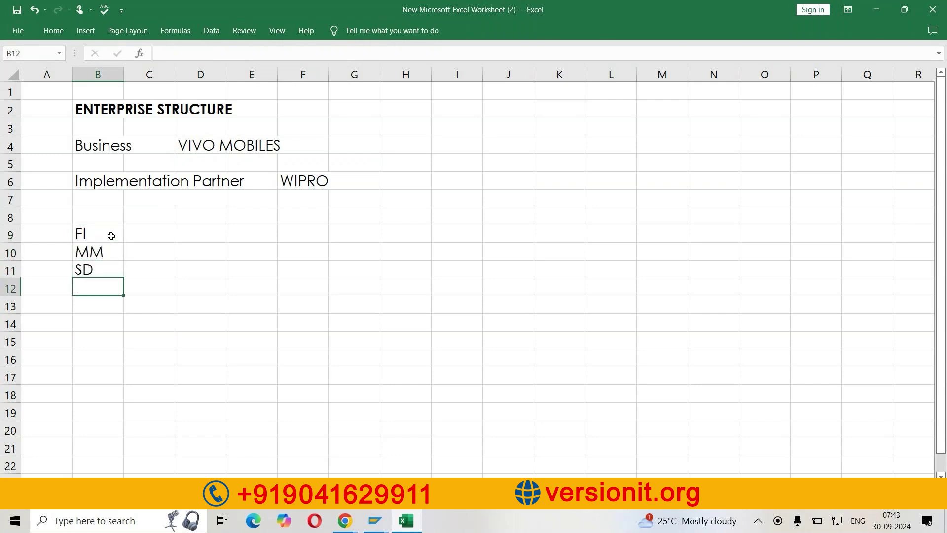
type("LE")
key("Return")
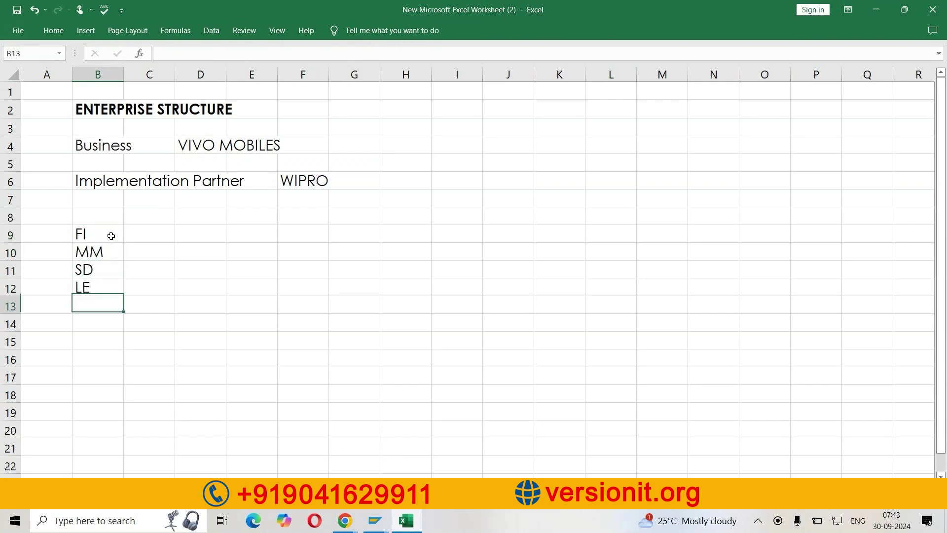
Make the FI, MM and LE entries in cells B9, B10 and B12 bold.
left_click_drag(111, 236, 112, 290)
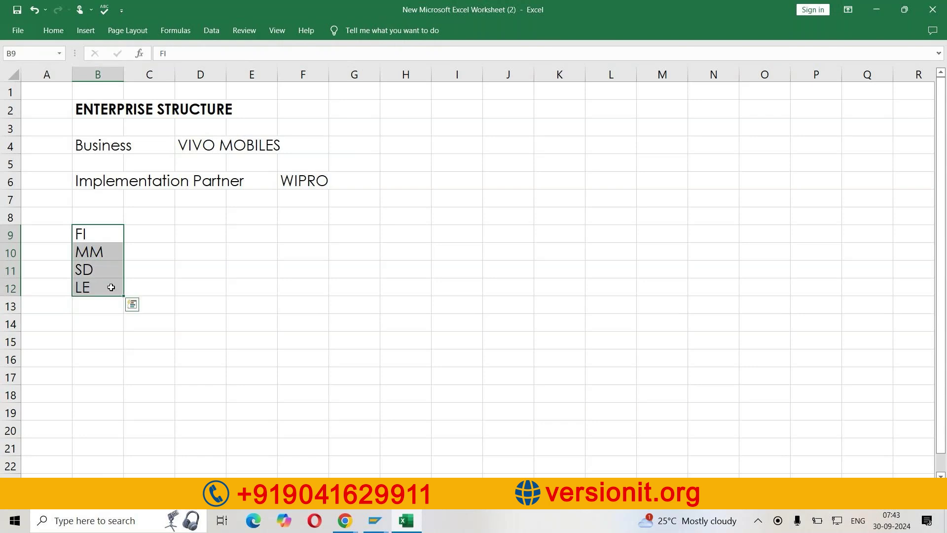
left_click(105, 234)
left_click(105, 251, "ctrl")
left_click(102, 291, "ctrl")
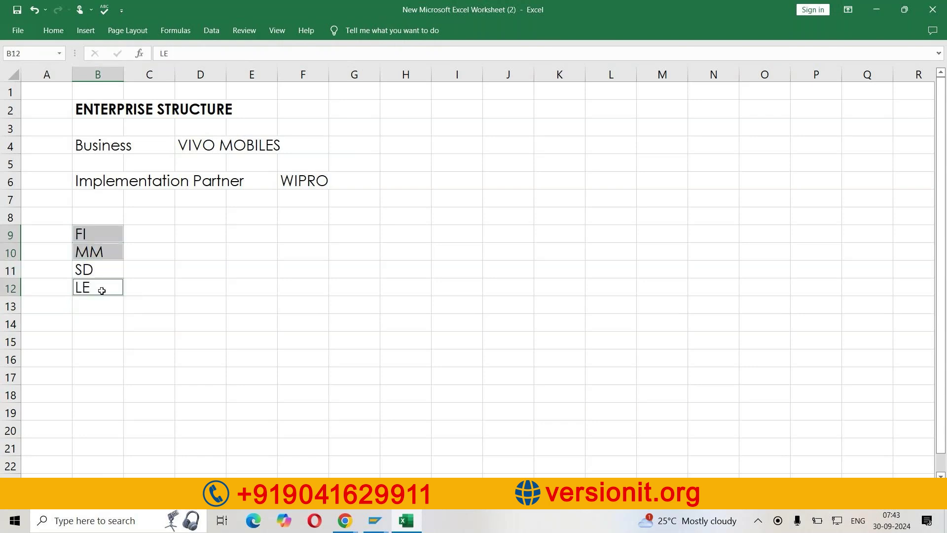
left_click(102, 290)
key("ctrl+b")
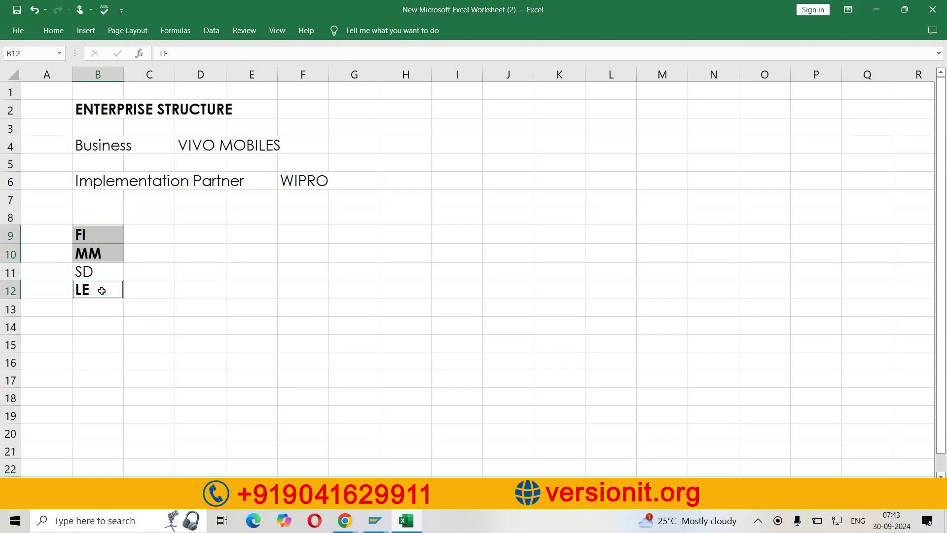
Enter the note Cross Module integration in cell D11 beside the SD entry.
left_click_drag(101, 271, 239, 271)
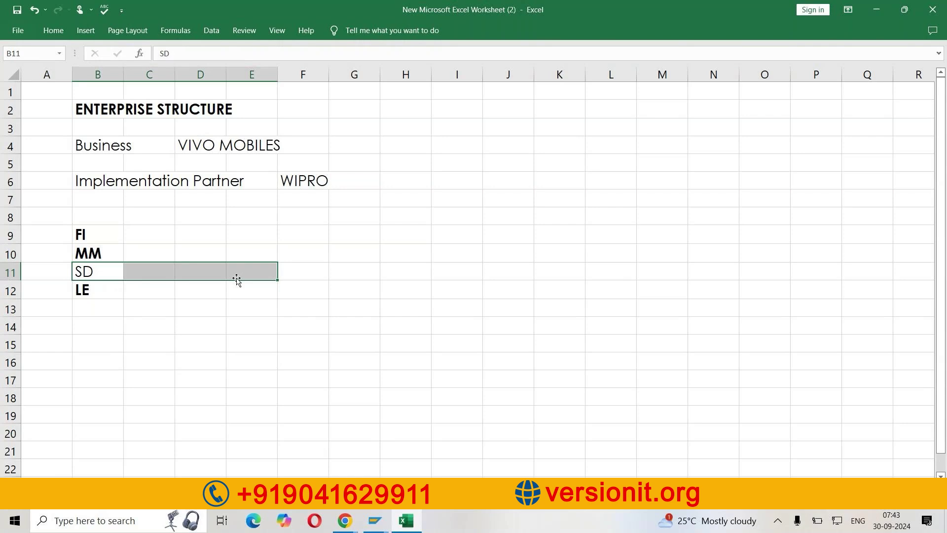
left_click(98, 293)
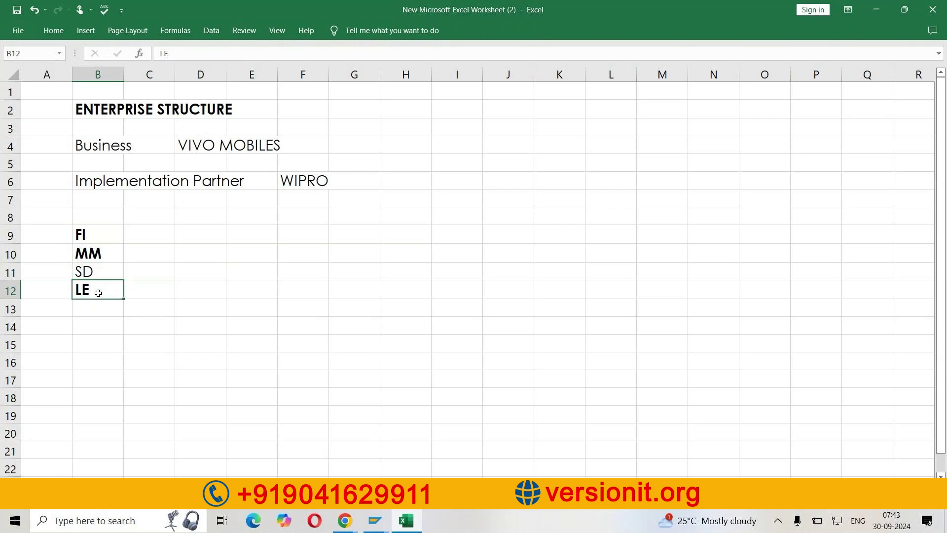
left_click(198, 279)
type("cROSS Module ")
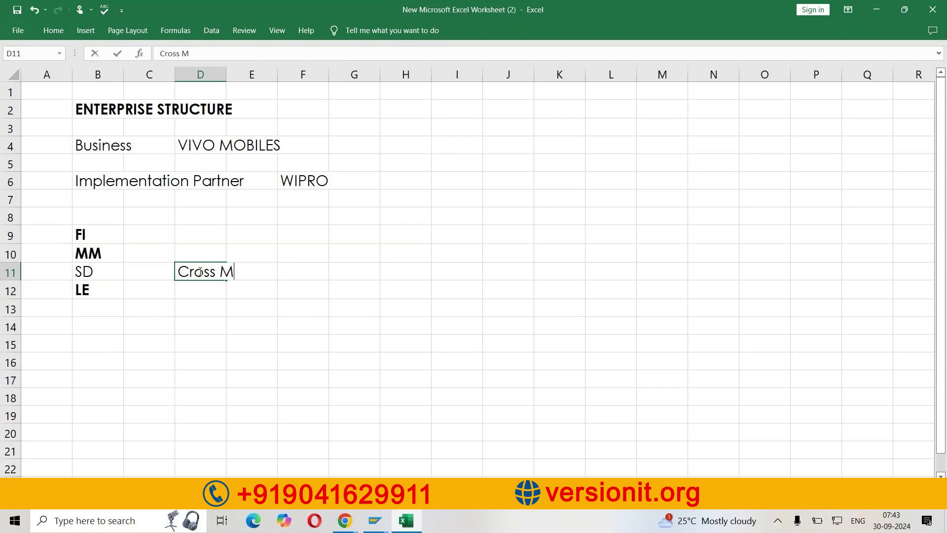
type("integration")
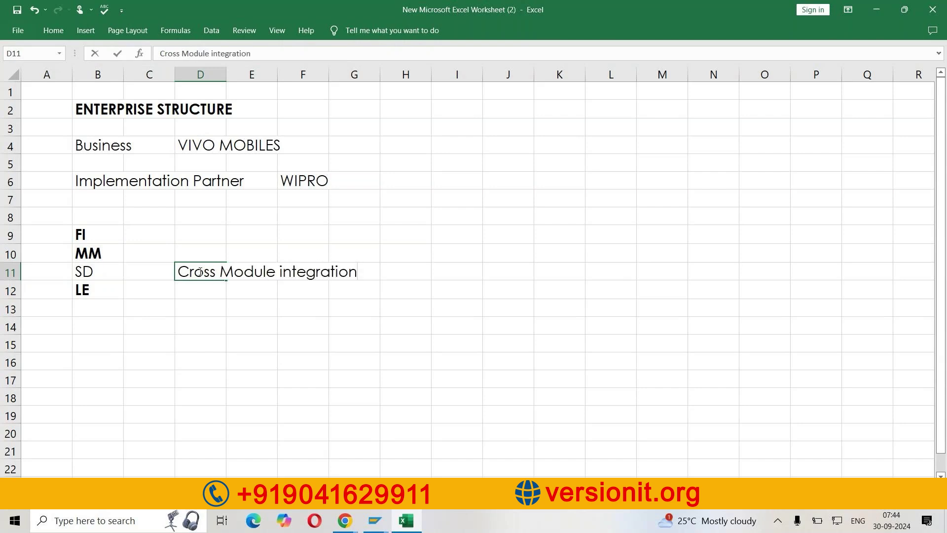
key("Return")
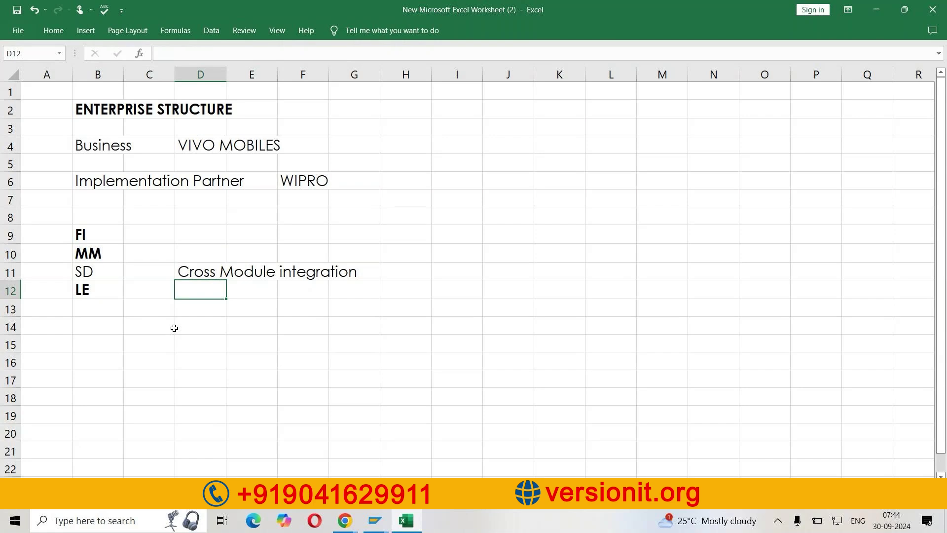
Switch to SAP Easy Access and enter the transaction code SPRO in the command field without running it.
left_click(105, 329)
left_click(99, 355)
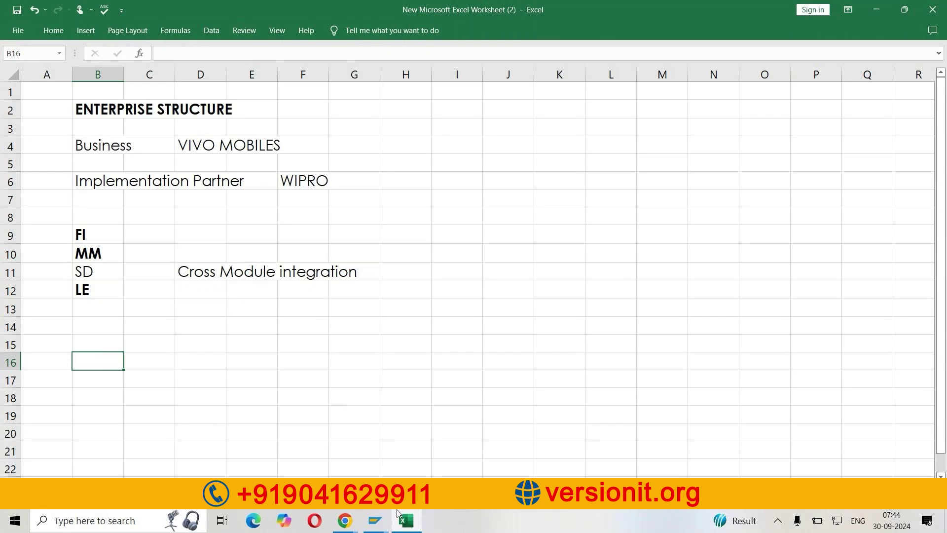
mouse_move(375, 521)
left_click(405, 473)
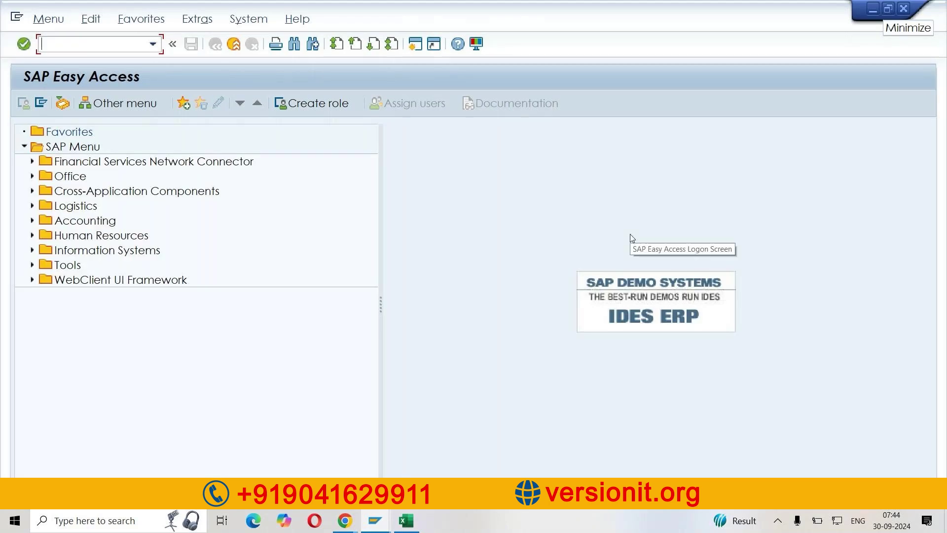
left_click(94, 146)
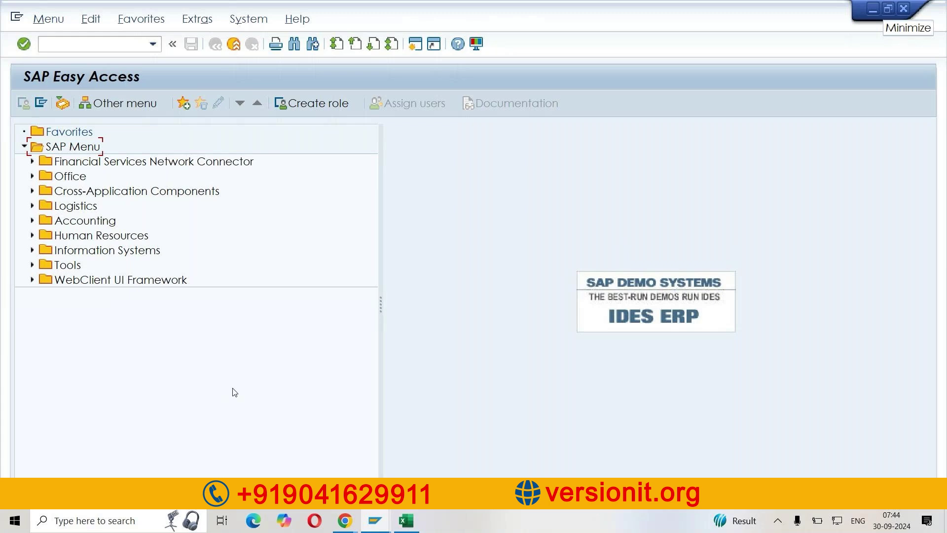
left_click(97, 40)
type("SPRO")
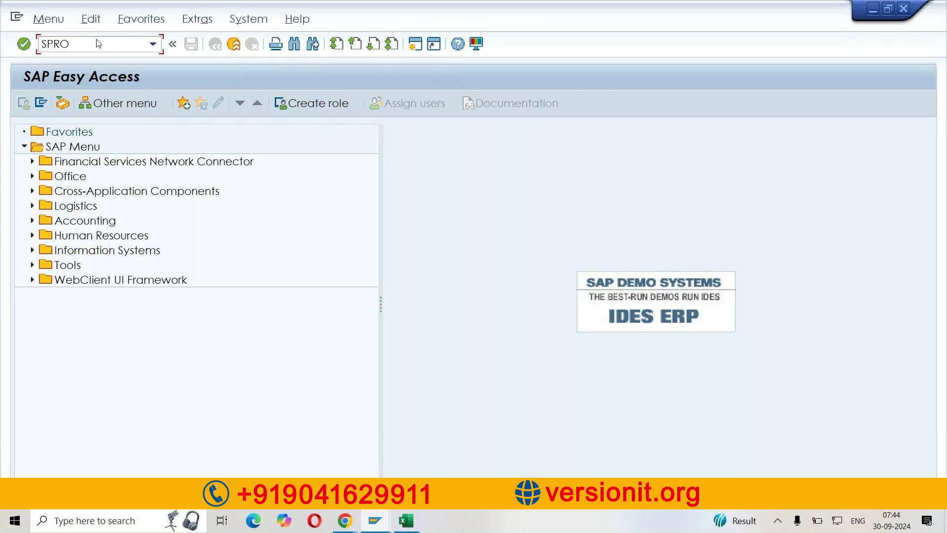
key("shift+Left")
key("shift+Left")
key("shift+Left")
key("shift+Left")
Switch back to the Excel worksheet and enter the heading SAP Consultants in cell I2.
left_click(407, 522)
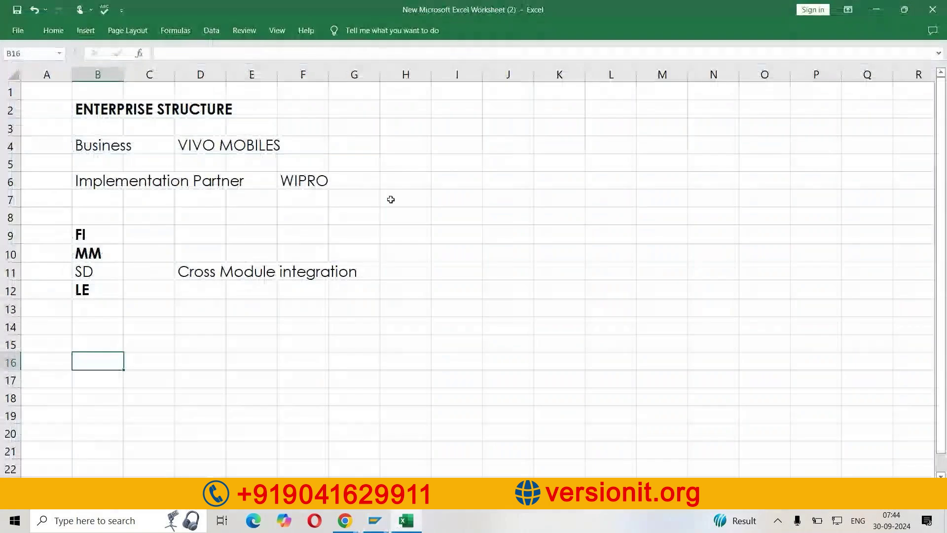
left_click(461, 113)
type("SAP SD")
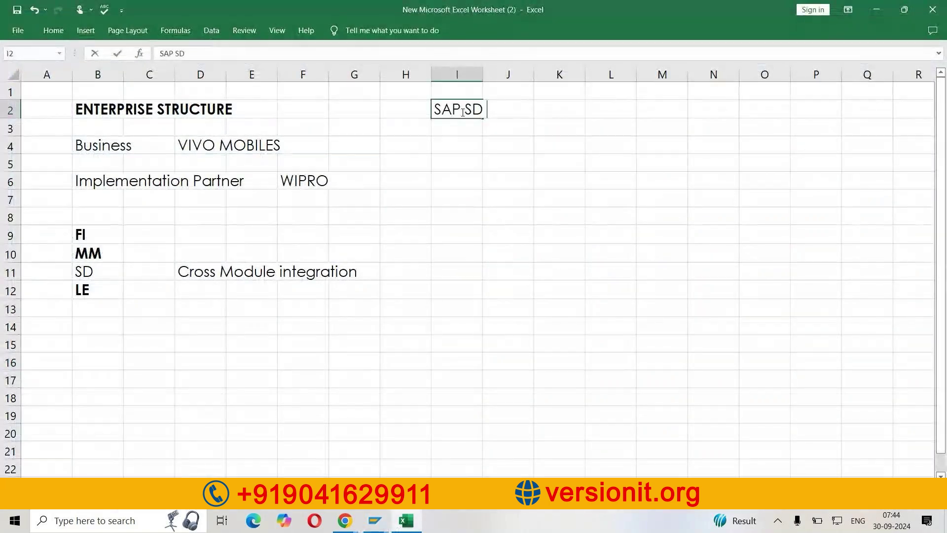
key("BackSpace")
key("BackSpace")
key("BackSpace")
type("Consultan")
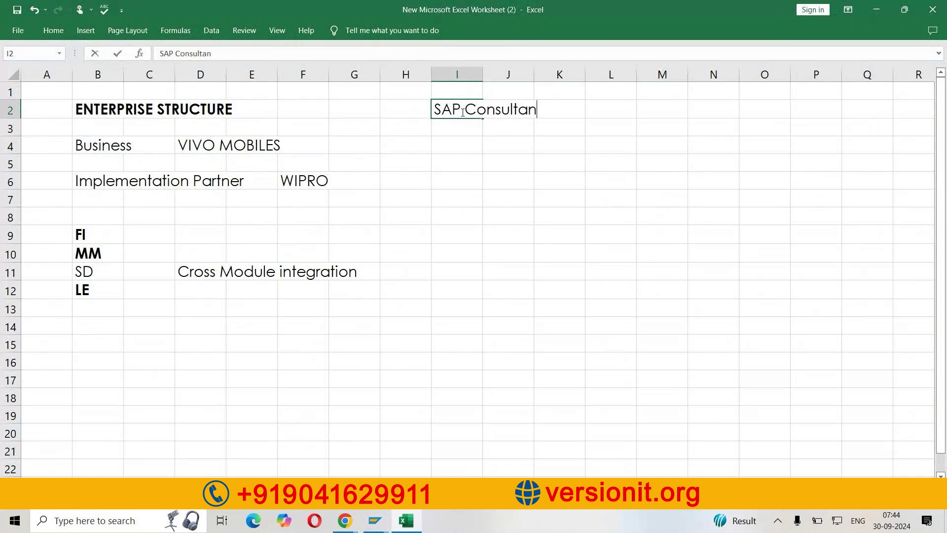
type("ts")
key("Return")
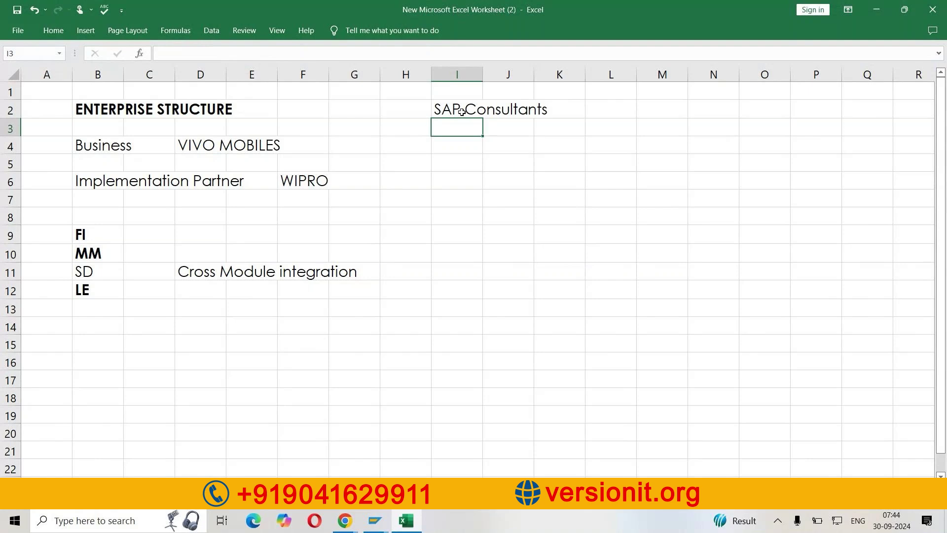
List the consultant tasks Conduct Workshops, Interaction with business owners and Collect the data in cells J3 to J5.
left_click(518, 127)
type("Con")
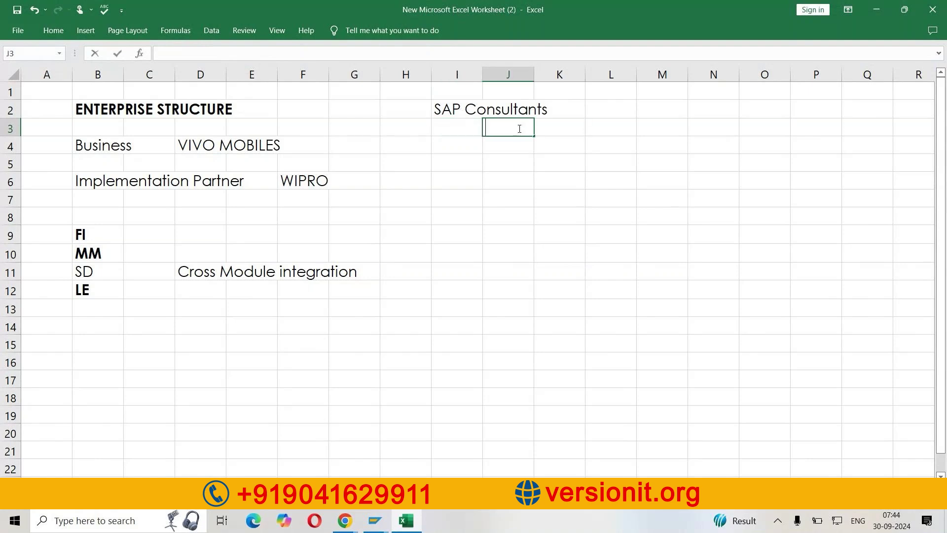
type("duct W")
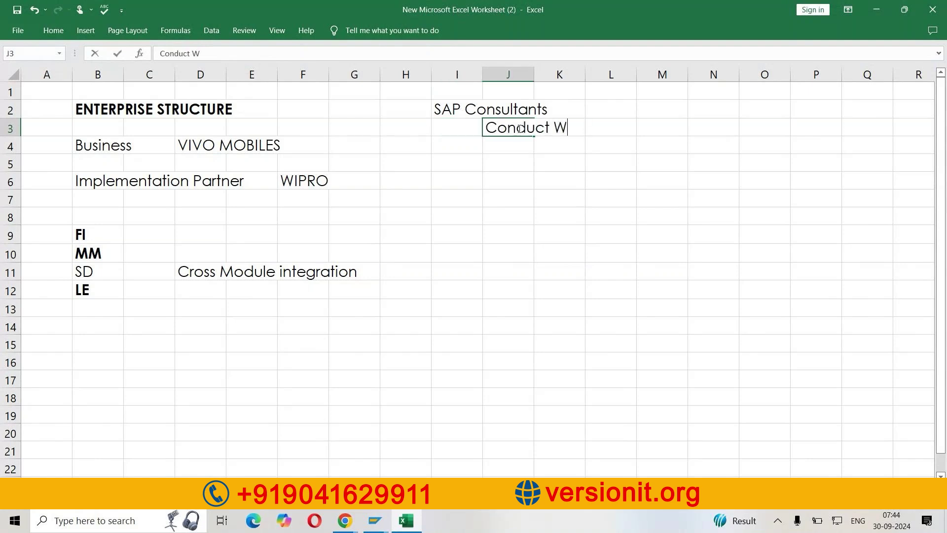
type("orkshops")
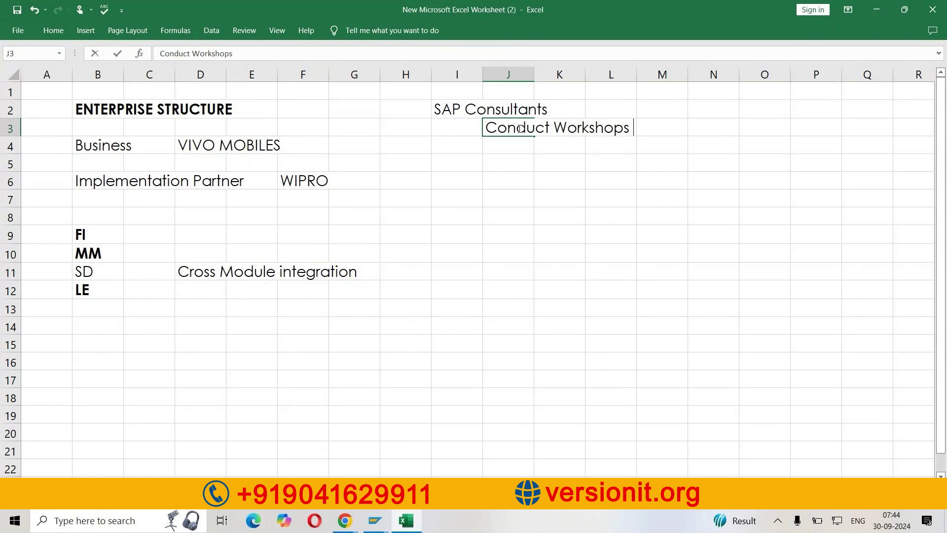
key("Return")
type("Int")
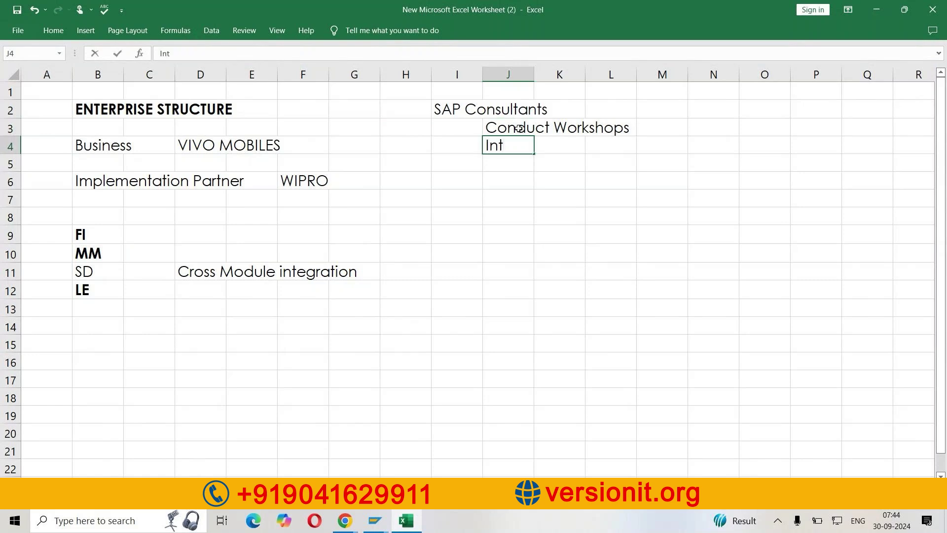
type("eraction with business owners")
key("Return")
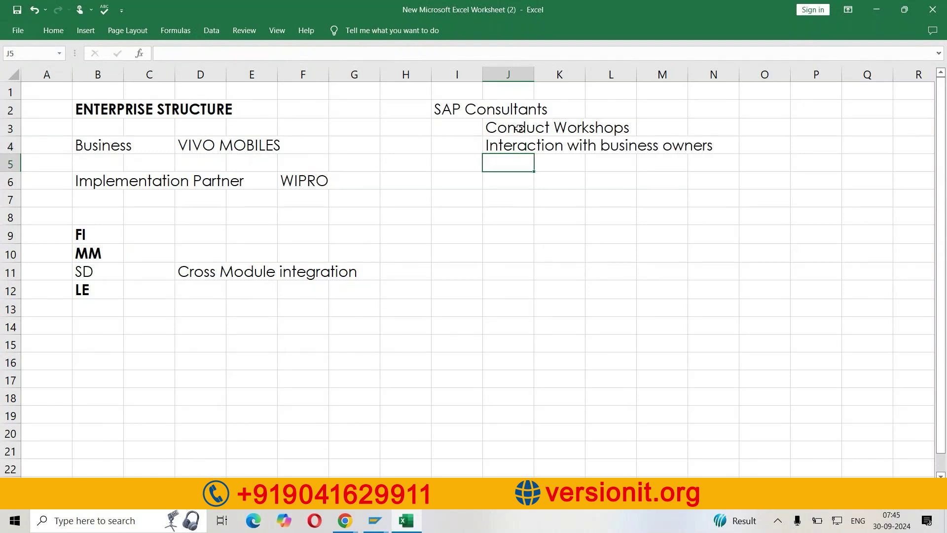
type("Collec")
type("t the data")
key("Return")
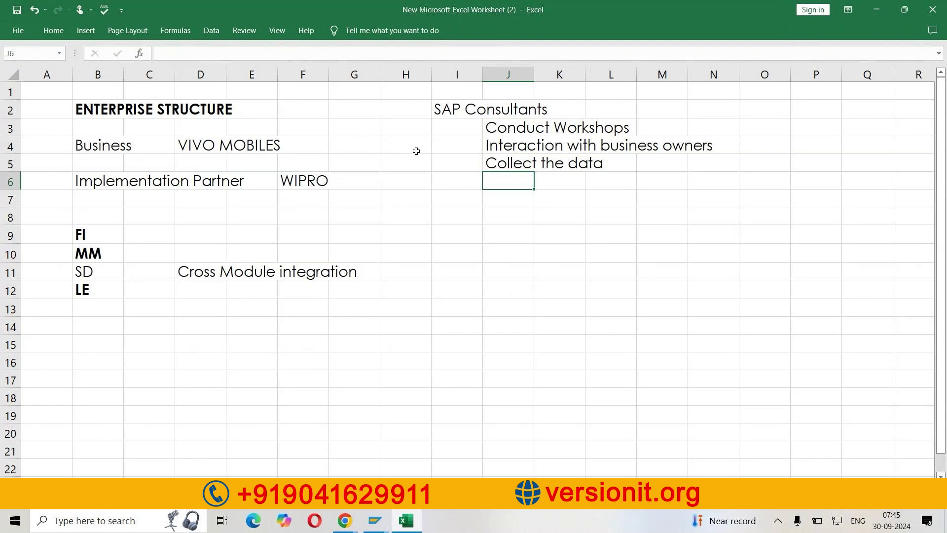
Increase the font size of the ENTERPRISE STRUCTURE heading in cell B2 to 16.
left_click(93, 108)
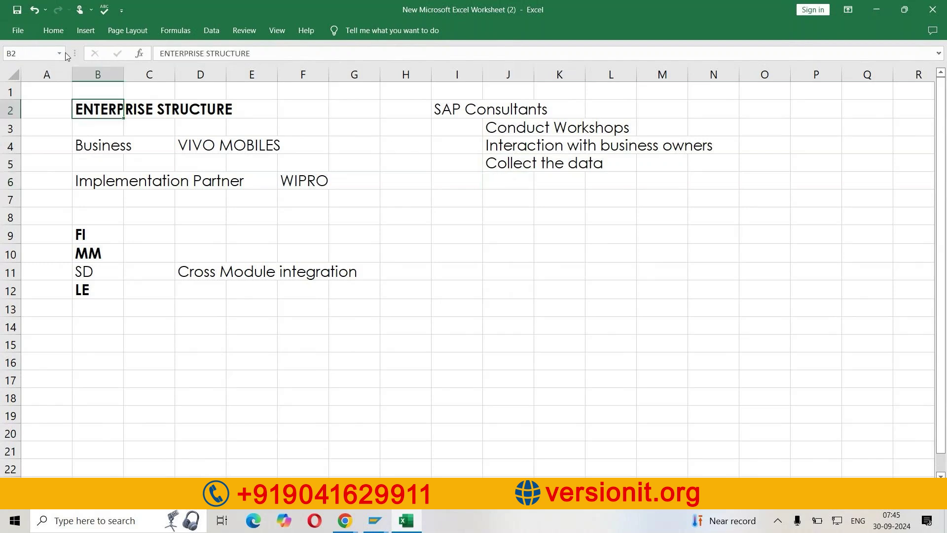
left_click(53, 30)
left_click(218, 54)
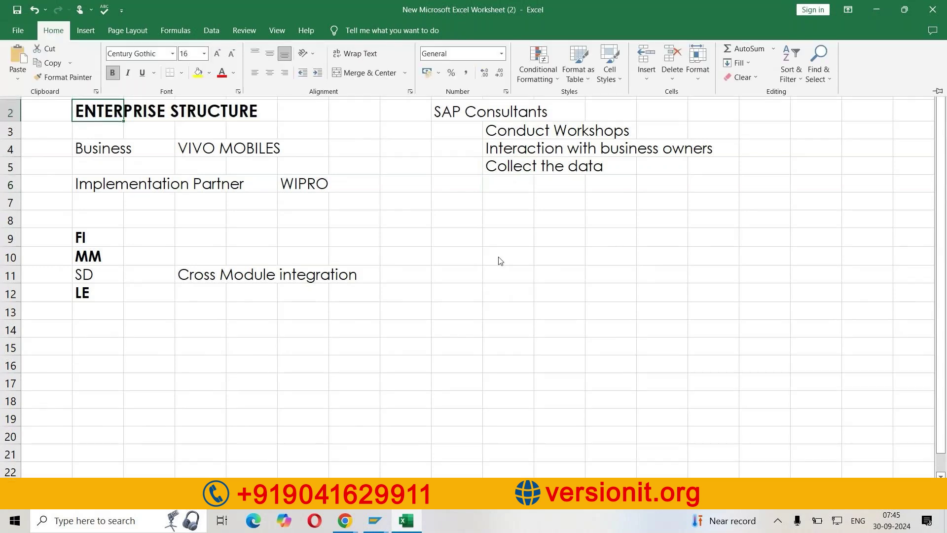
left_click(500, 261)
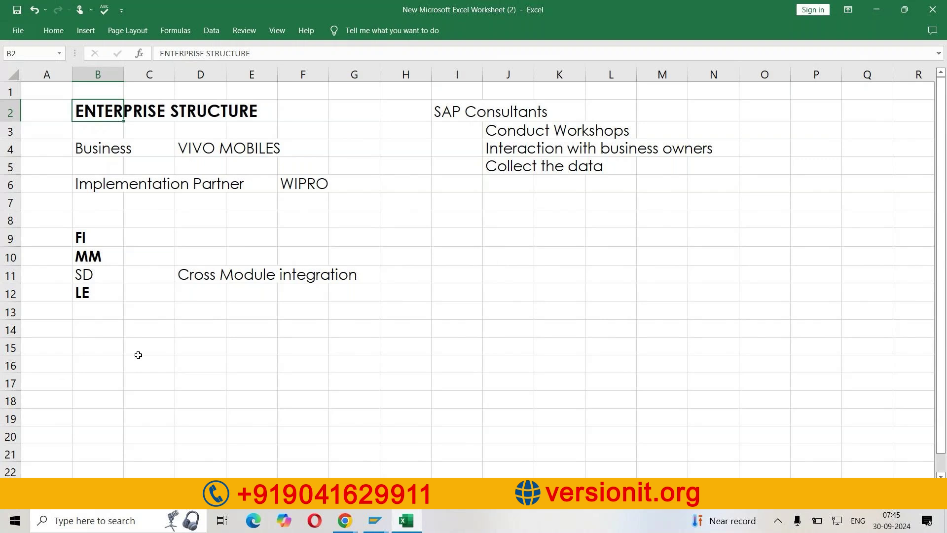
Switch to SAP Easy Access and run the SPRO transaction already entered in the command field.
left_click(110, 350)
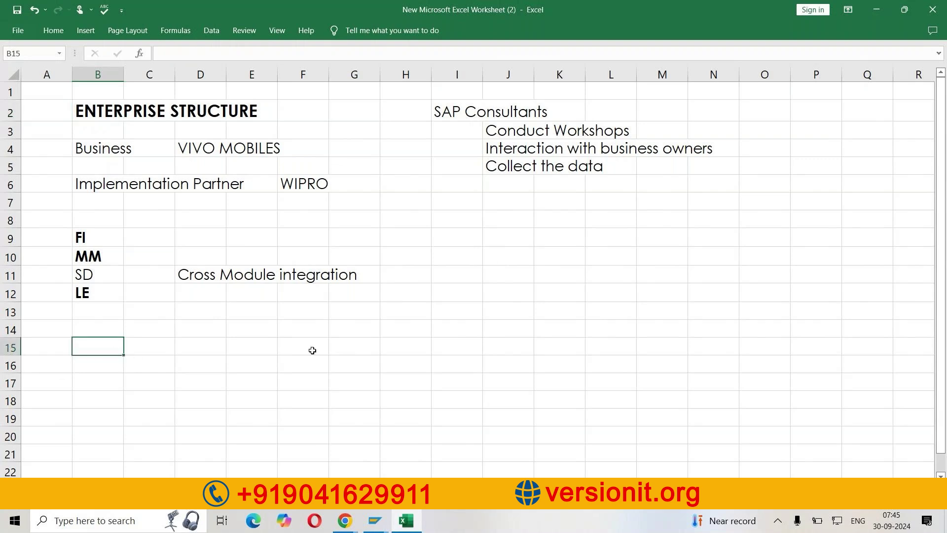
key("alt+Tab")
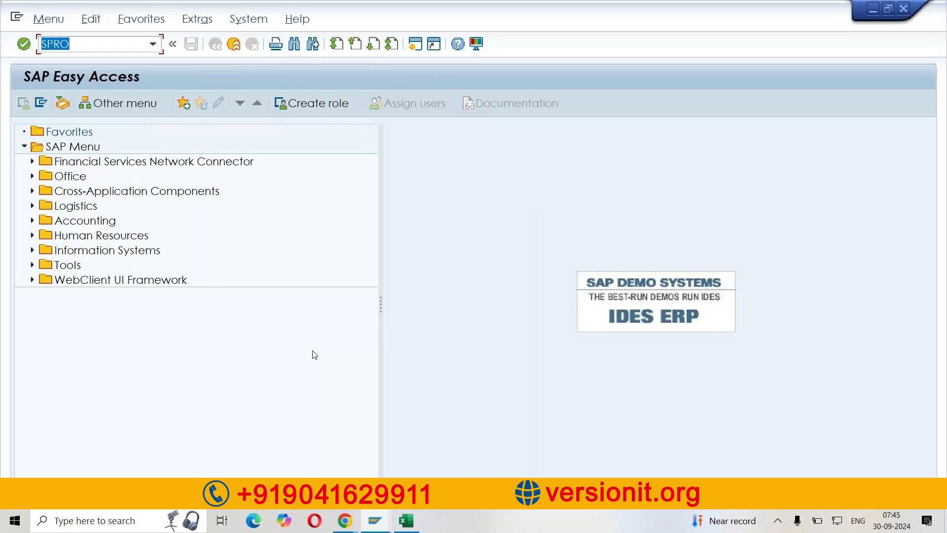
key("Return")
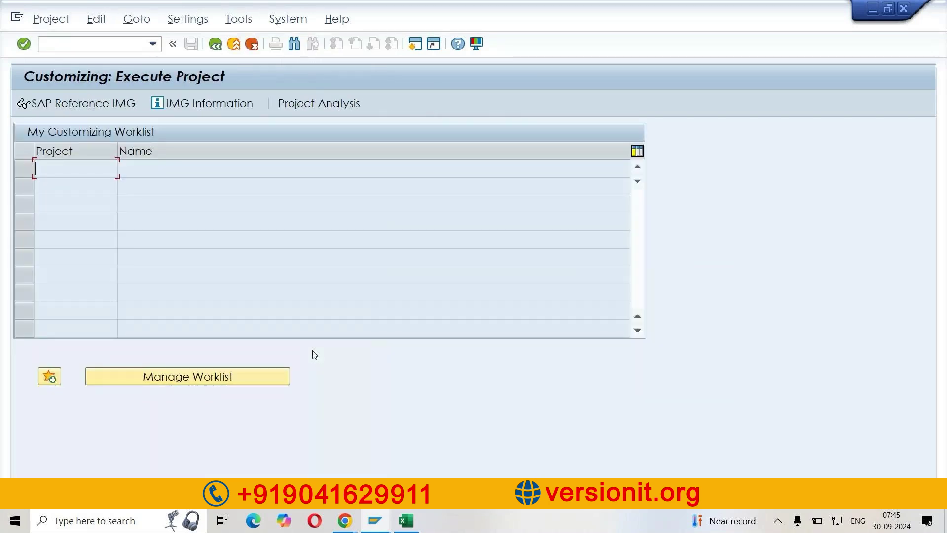
Examine the project rows of My Customizing Worklist.
left_click(24, 168)
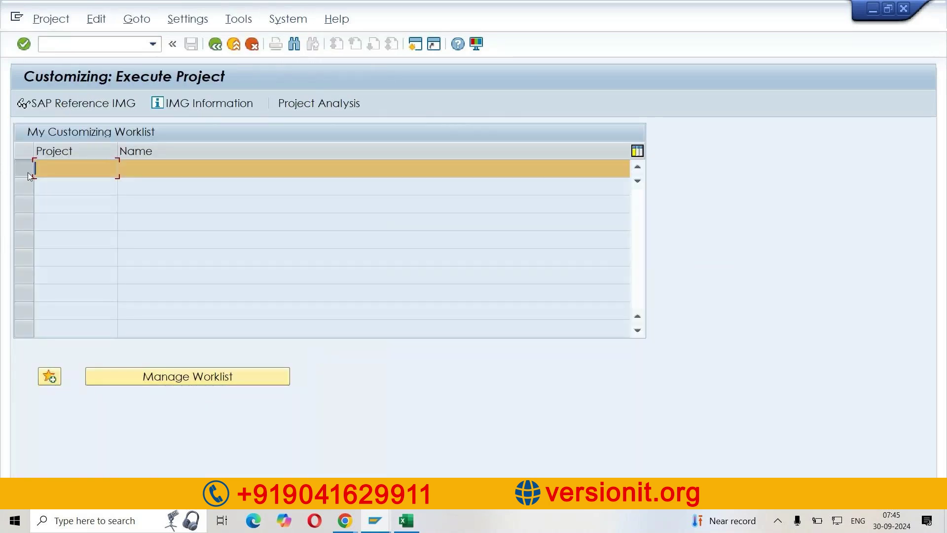
left_click(28, 185)
left_click(26, 200)
left_click(25, 220)
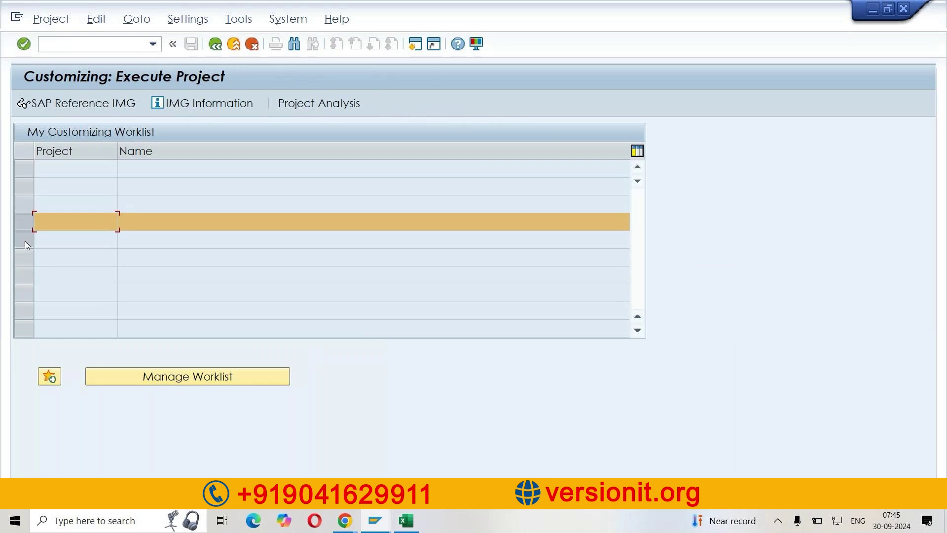
left_click(25, 241)
left_click(25, 256)
left_click(24, 275)
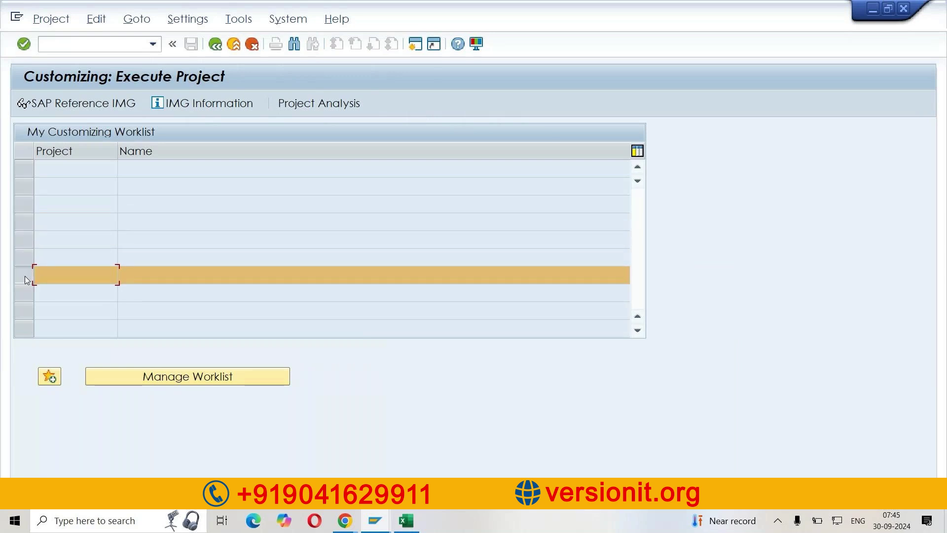
left_click(61, 194)
left_click(64, 218)
left_click(21, 164)
key("Down")
key("Down")
key("Down")
key("Down")
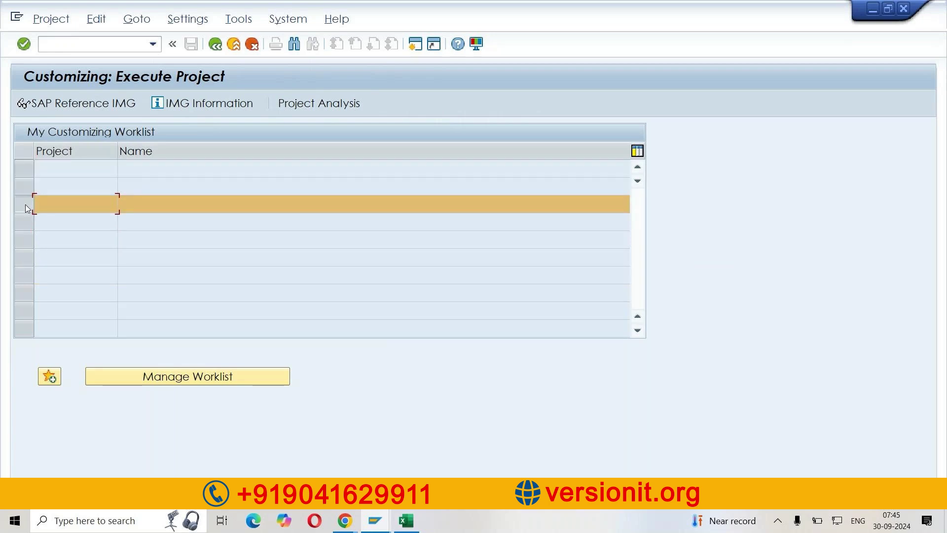
left_click(17, 271)
left_click(20, 312)
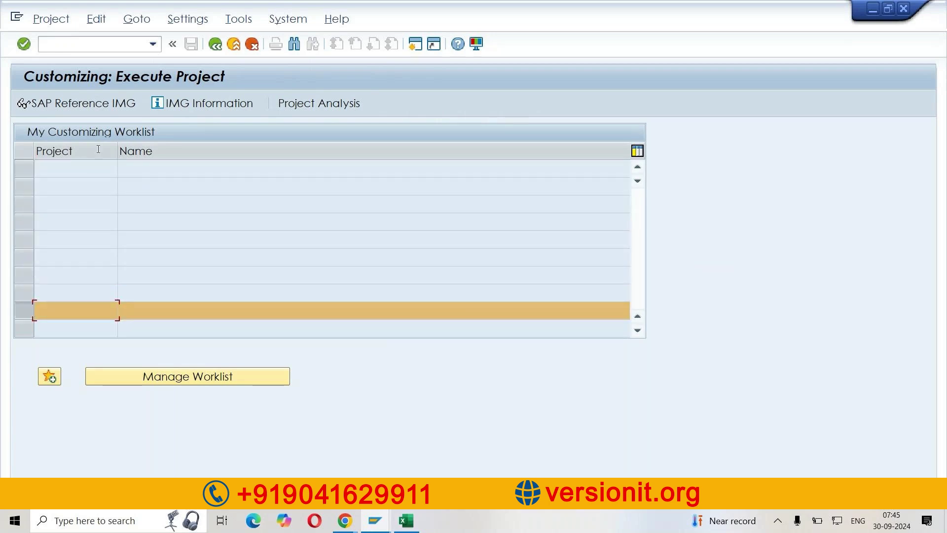
Open the SAP Reference IMG to display the structure of the SAP Customizing Implementation Guide.
left_click(89, 103)
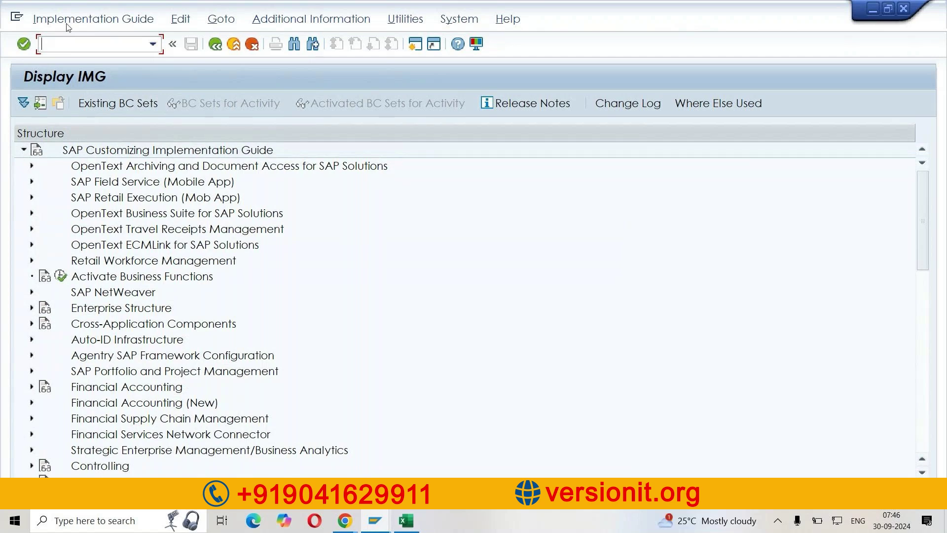
left_click(109, 22)
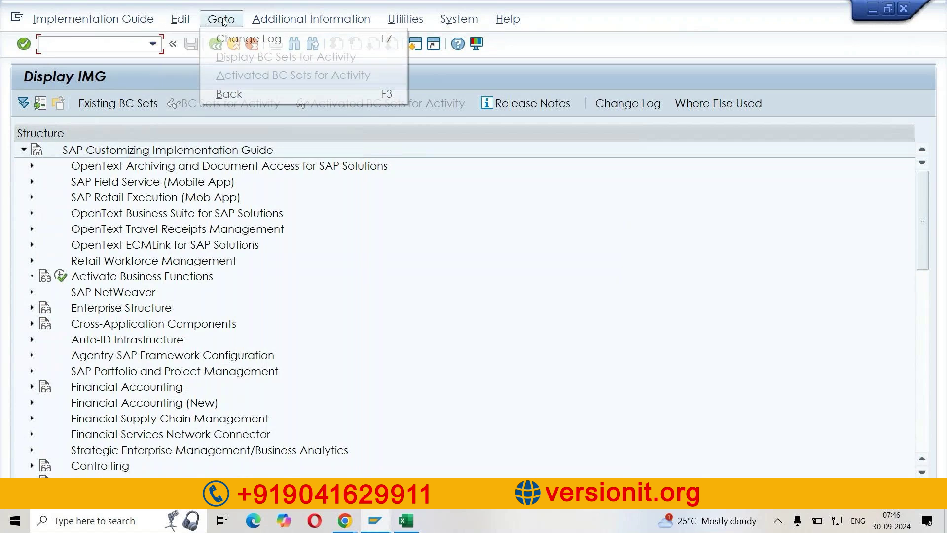
mouse_move(325, 24)
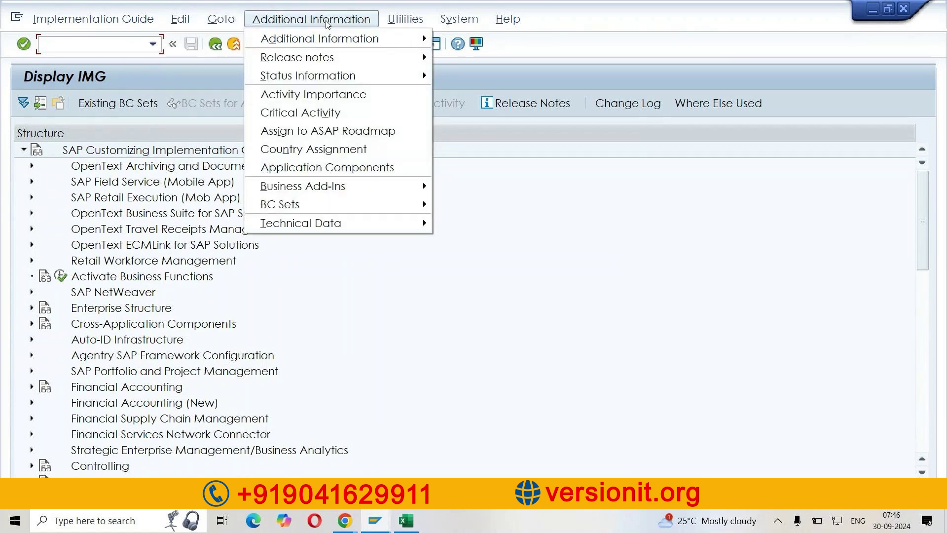
left_click(326, 22)
left_click(286, 20)
left_click(285, 21)
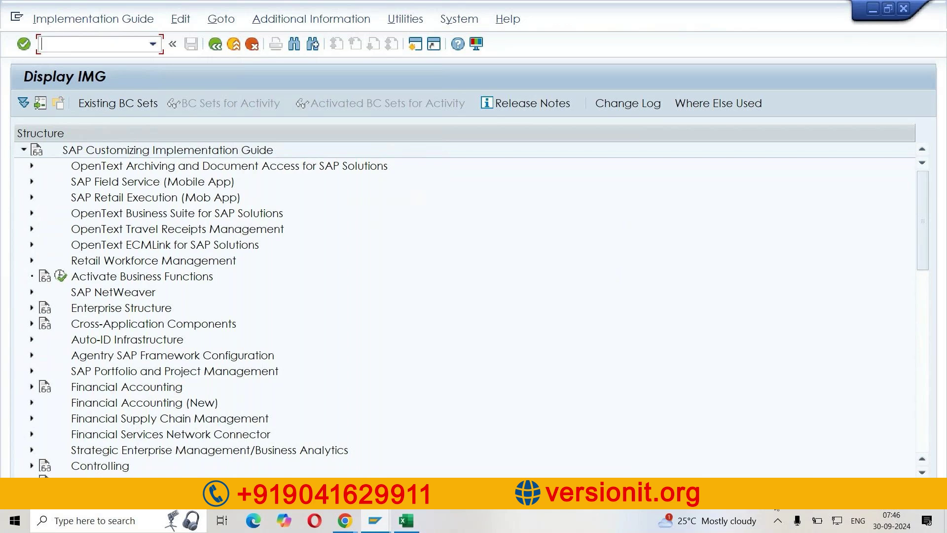
Set the system information shown in the status bar to Transaction.
left_click(789, 493)
left_click(804, 392)
left_click(788, 493)
left_click(794, 420)
left_click(789, 493)
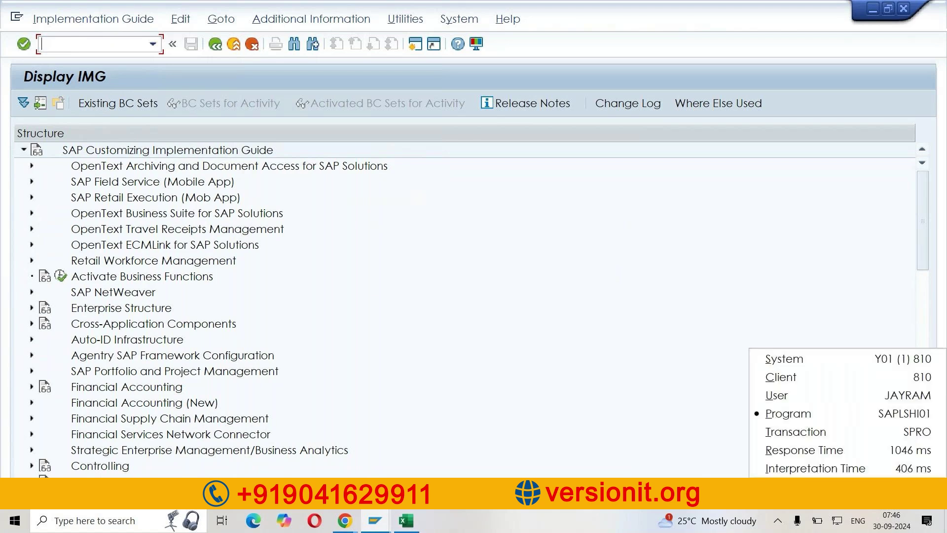
left_click(788, 436)
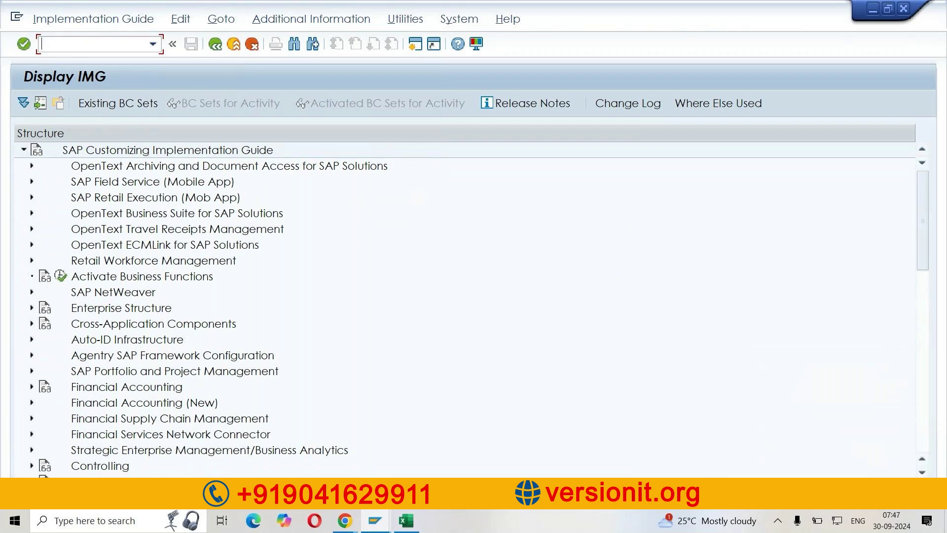
left_click(789, 488)
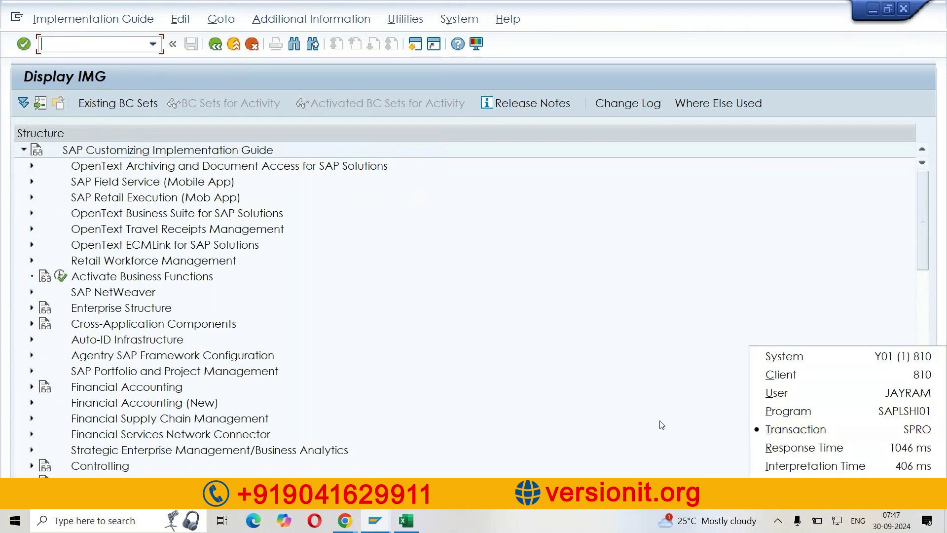
left_click(793, 430)
Read the documentation of the Enterprise Structure node in a maximized view and expand that node in the guide.
left_click(132, 305)
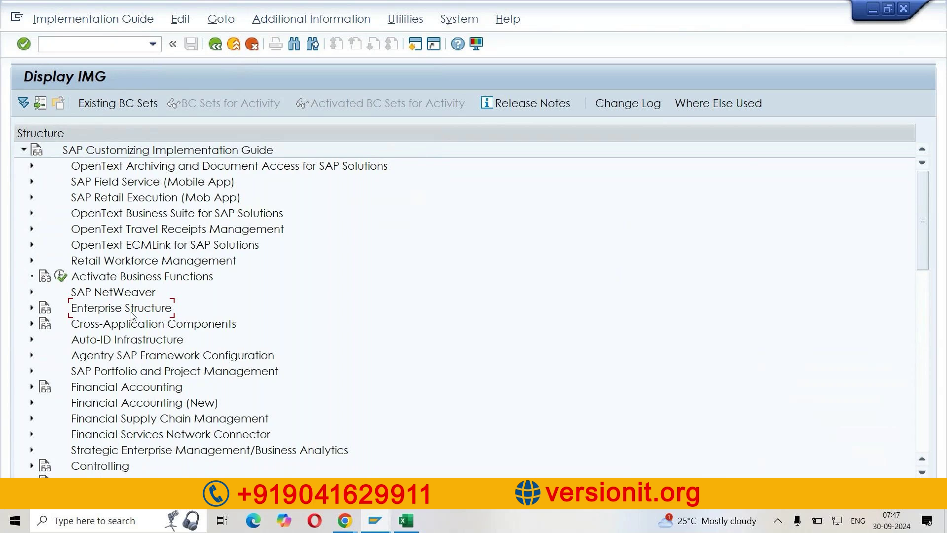
left_click(50, 314)
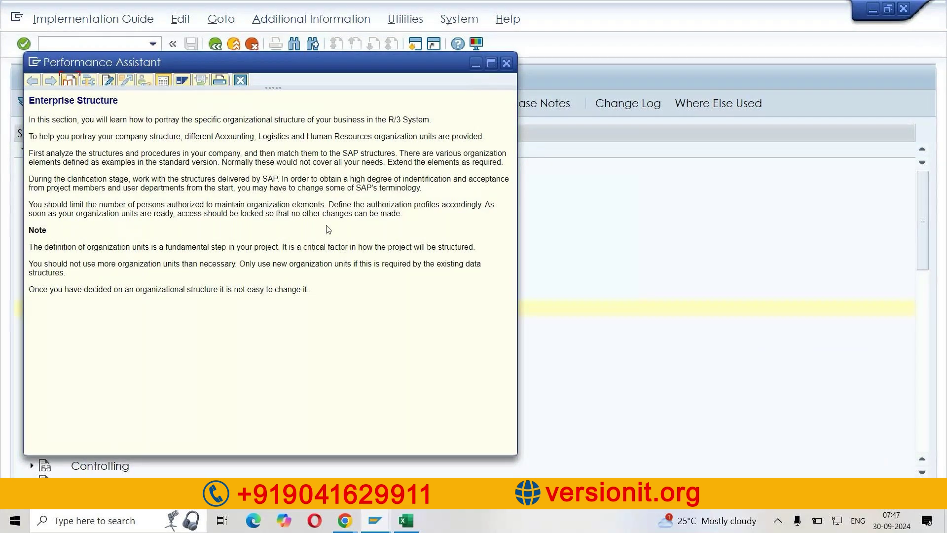
left_click(491, 63)
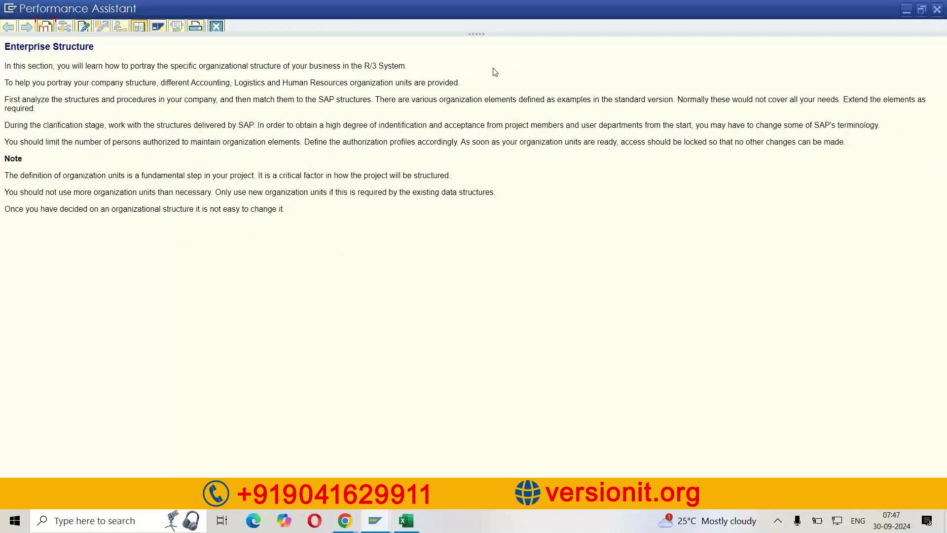
left_click_drag(323, 219, 5, 65)
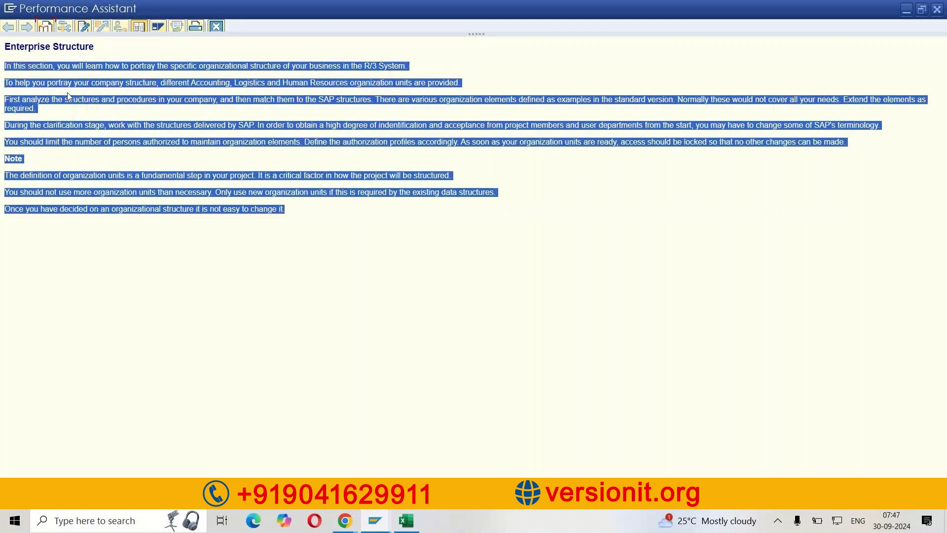
left_click(441, 266)
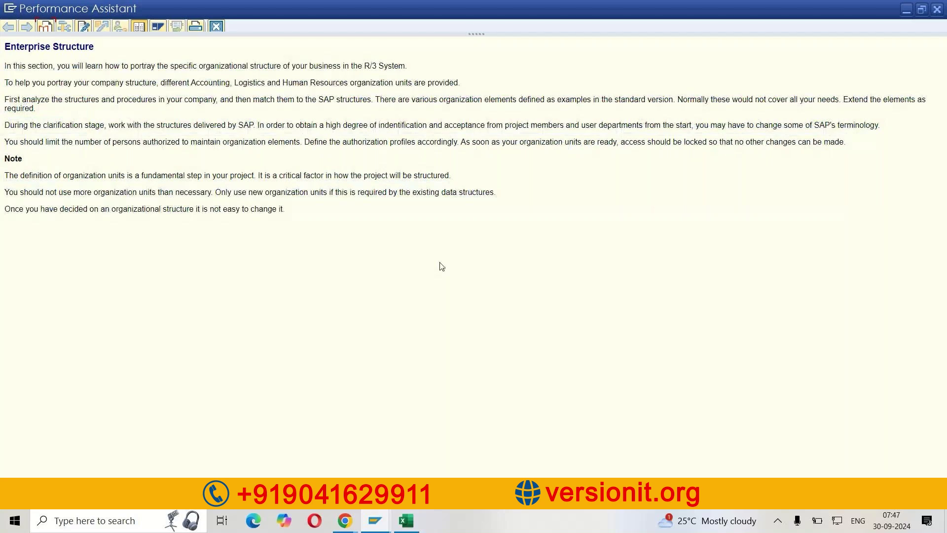
key("Escape")
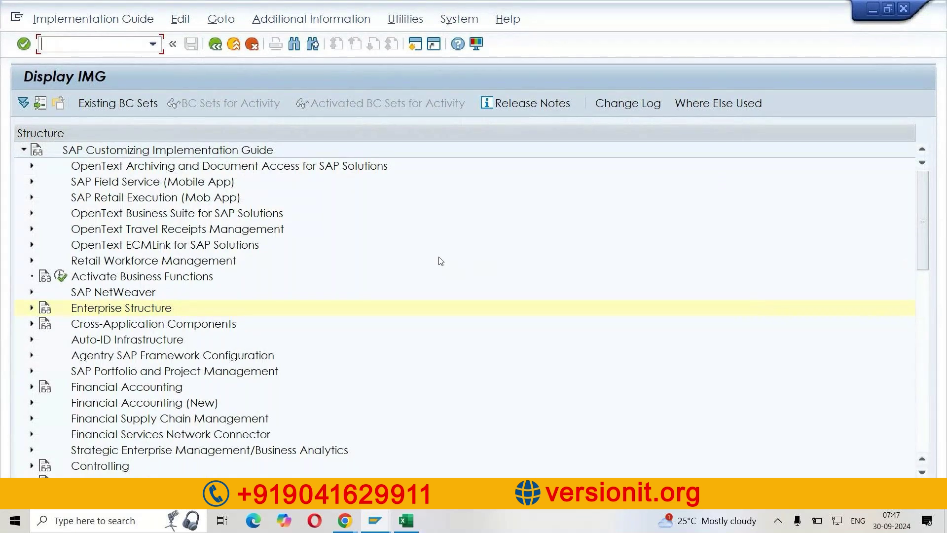
left_click(186, 310)
left_click(31, 308)
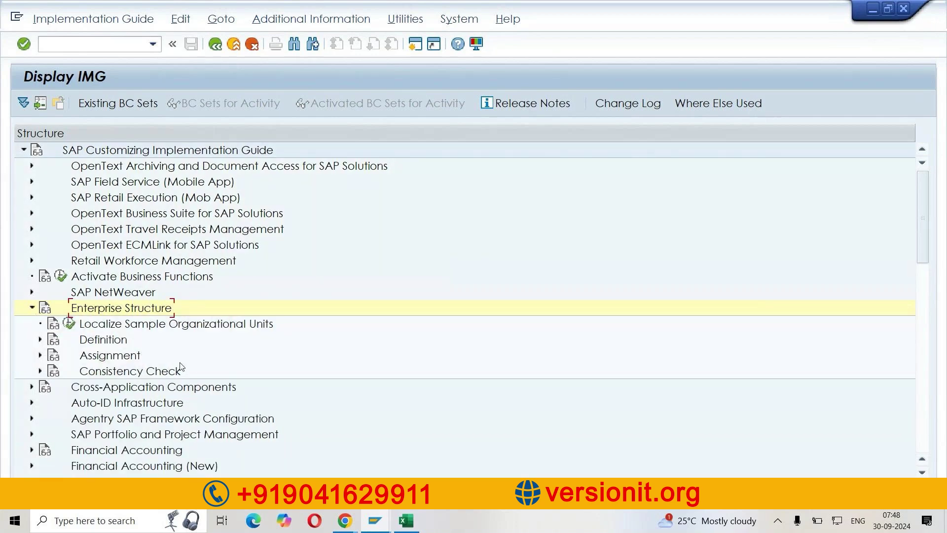
Switch to the Excel worksheet and copy the ENTERPRISE STRUCTURE heading from cell B2 to B15.
left_click(408, 524)
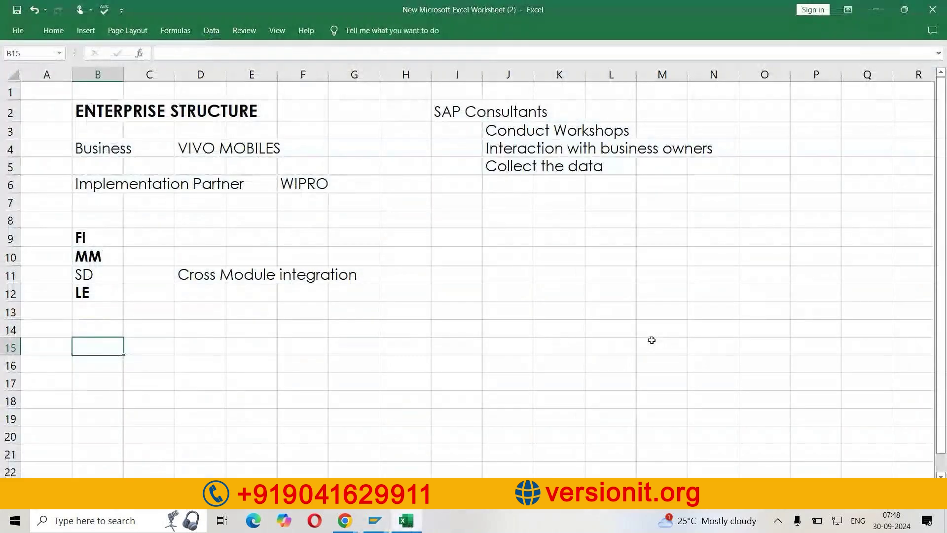
left_click(97, 111)
key("ctrl+c")
left_click(99, 351)
key("ctrl+v")
key("Escape")
Below the copied heading, enter Part 1 in cell C16 and Definitions in cell E16.
key("Down")
key("Right")
type("Part 1")
key("Tab")
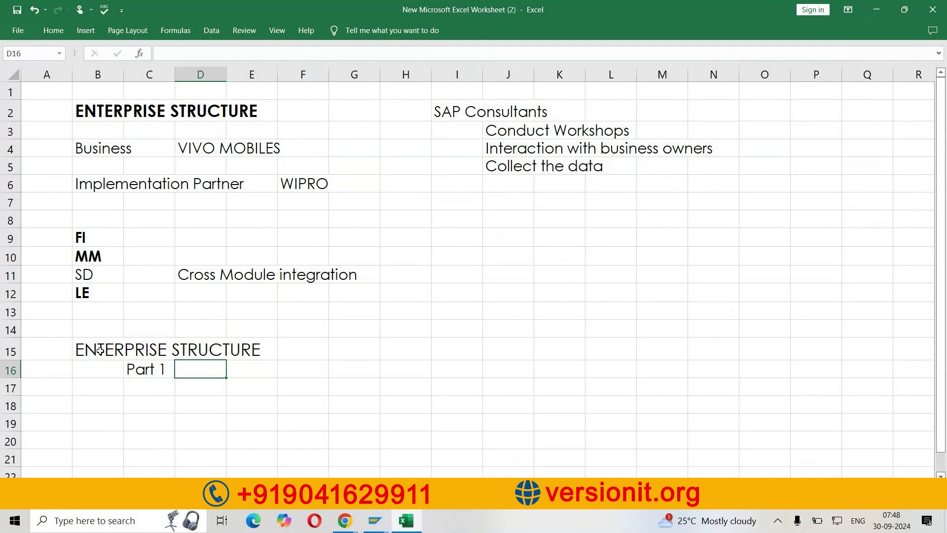
key("Right")
type("Definiti")
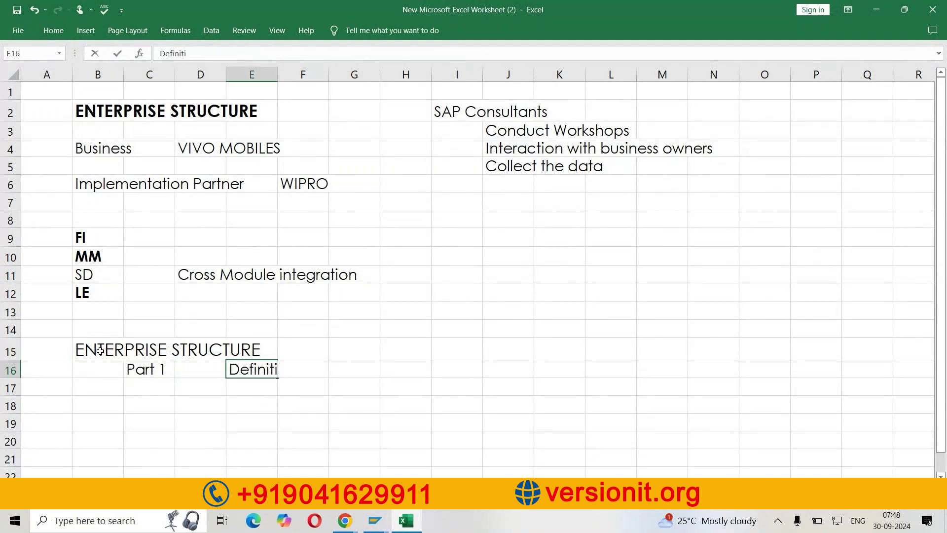
type("ons")
key("Return")
Add a second row with part 2 in cell C17 and Assignments in cell E17.
type("part 2")
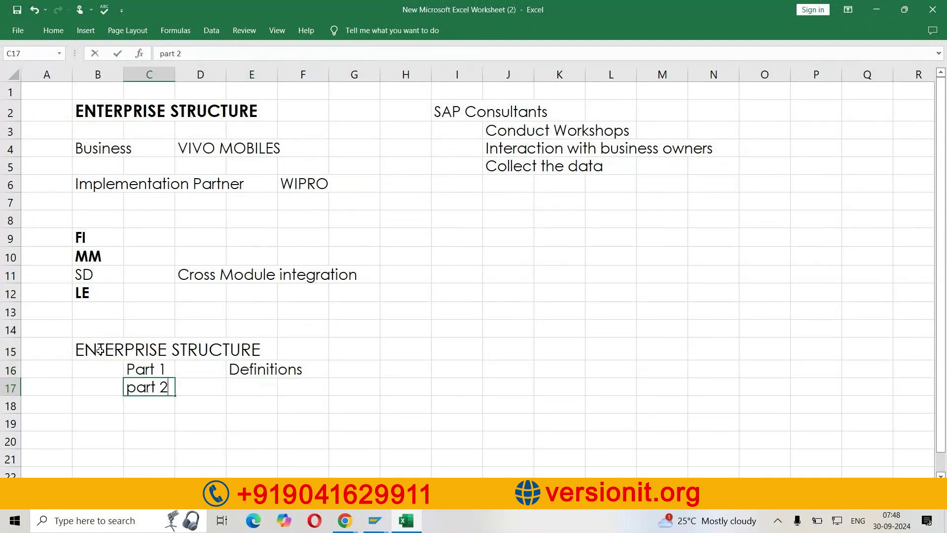
key("Tab")
key("Tab")
type("Assignments")
key("Return")
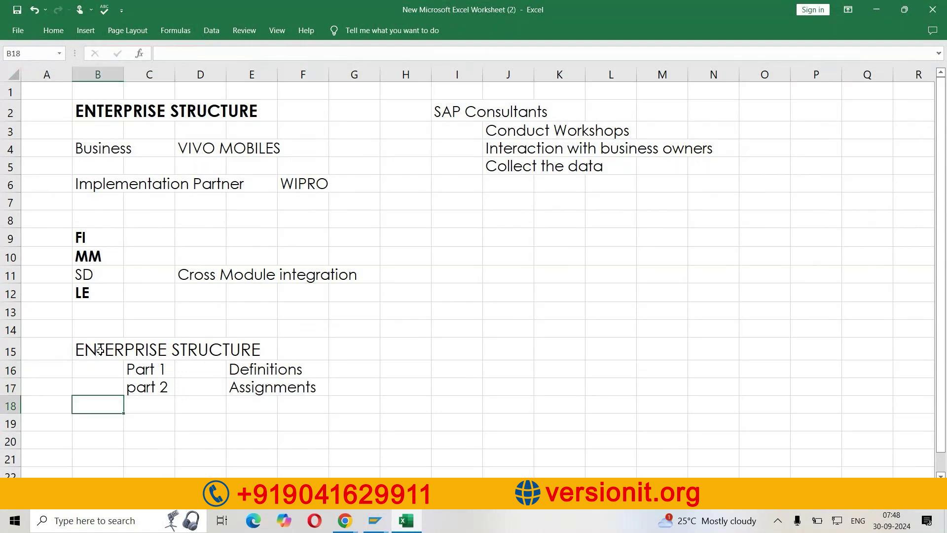
Correct the capitalization of the label in cell C17 so that it reads Part 2.
double_click(132, 388)
key("Delete")
key("BackSpace")
type("p")
key("BackSpace")
type("P")
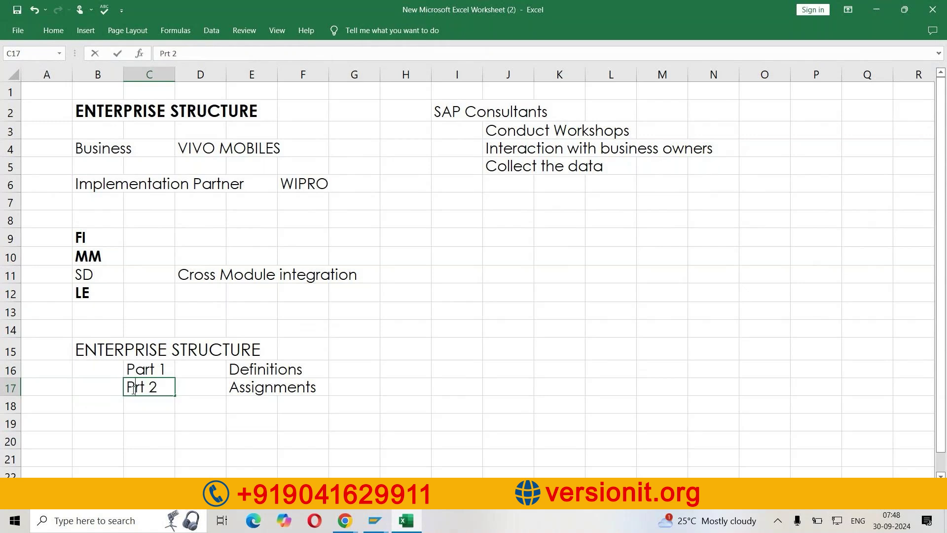
type("A")
key("BackSpace")
type("a")
key("Return")
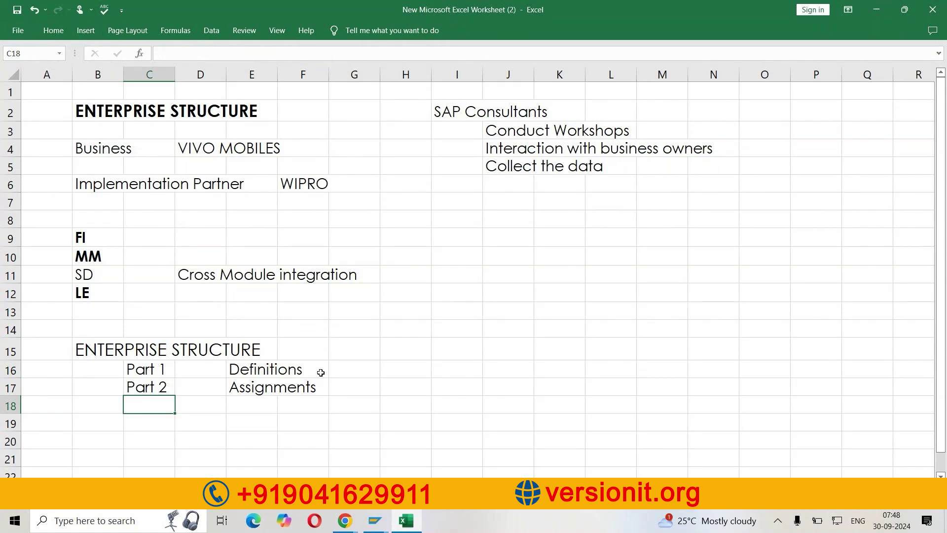
Review the organizational units from CLIENT / COMPANY to STORAGE LOCATIONS on the other sheet, then return to the notes.
left_click(402, 365)
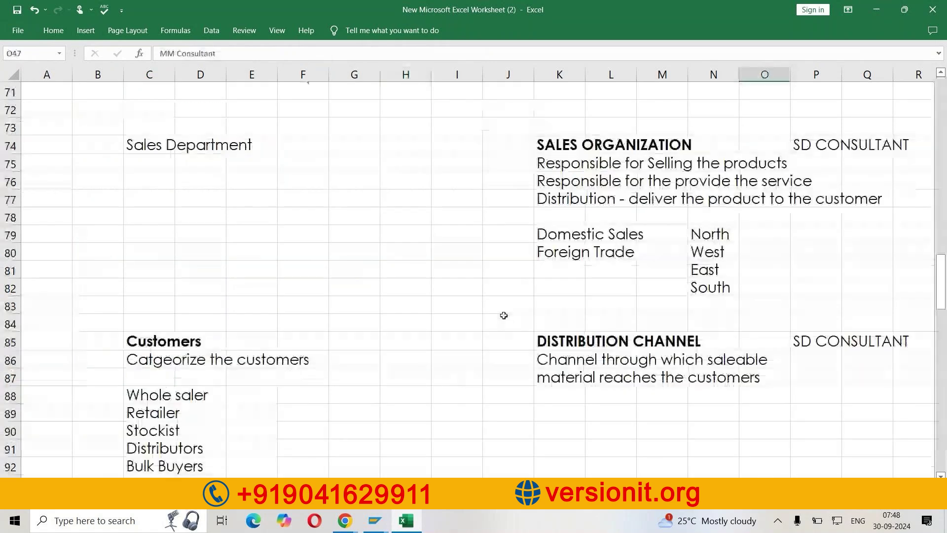
scroll(504, 315, "up", 4)
scroll(503, 314, "up", 8)
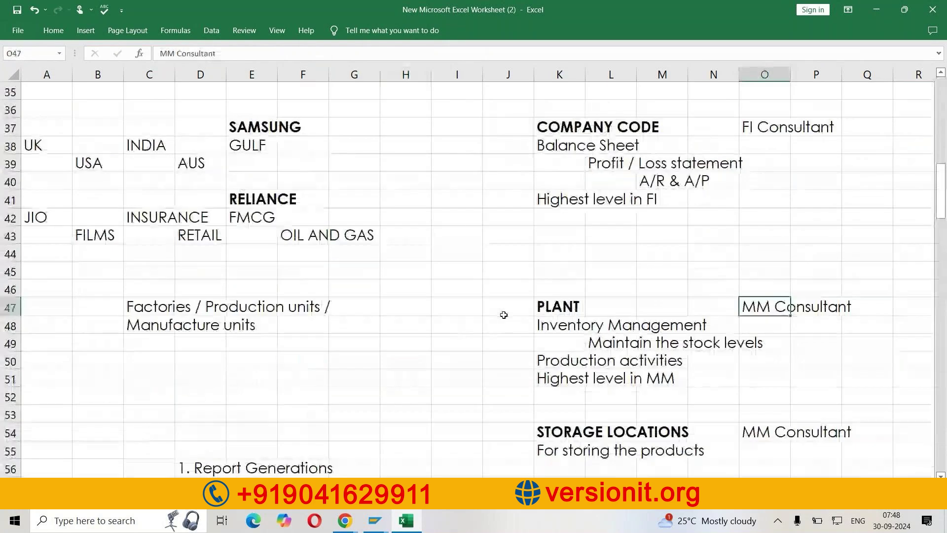
scroll(503, 315, "up", 5)
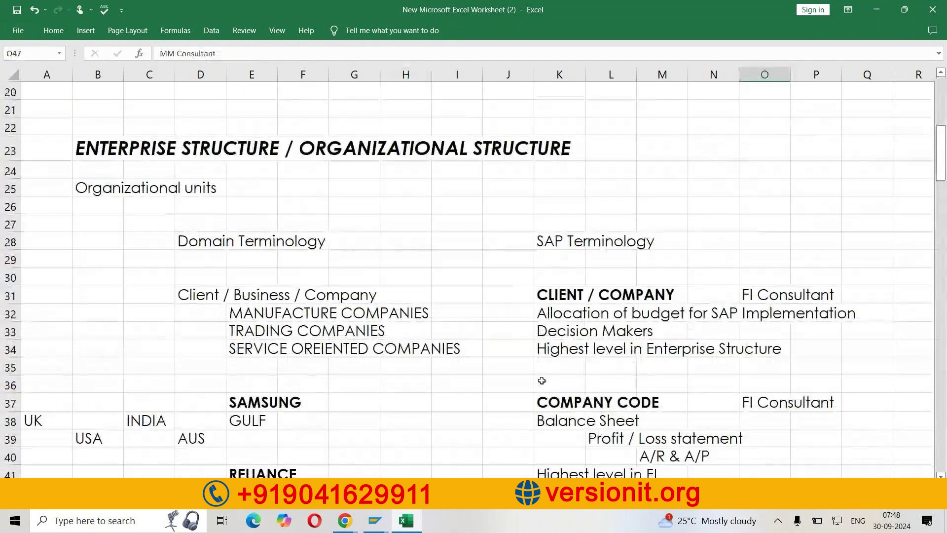
left_click(561, 297)
left_click(560, 403)
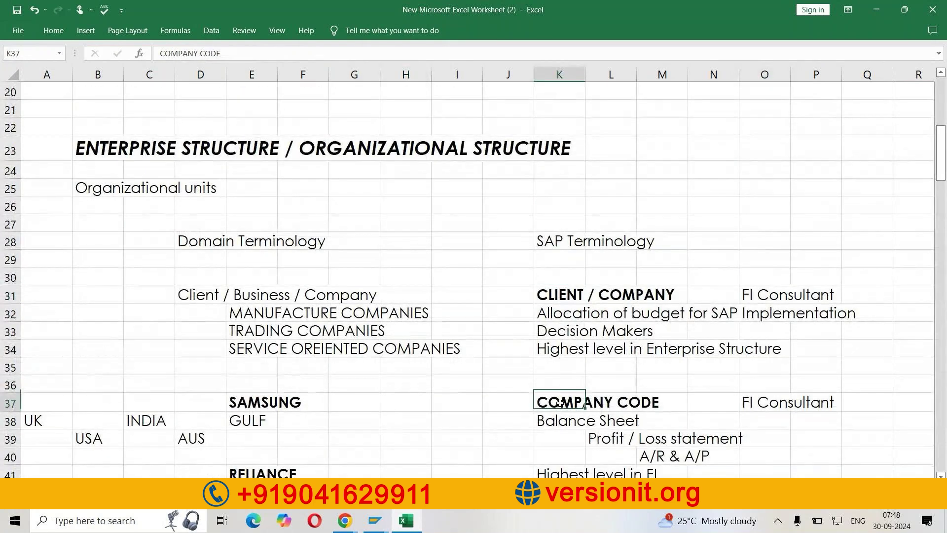
scroll(560, 404, "down", 3)
left_click(559, 403)
scroll(560, 405, "down", 1)
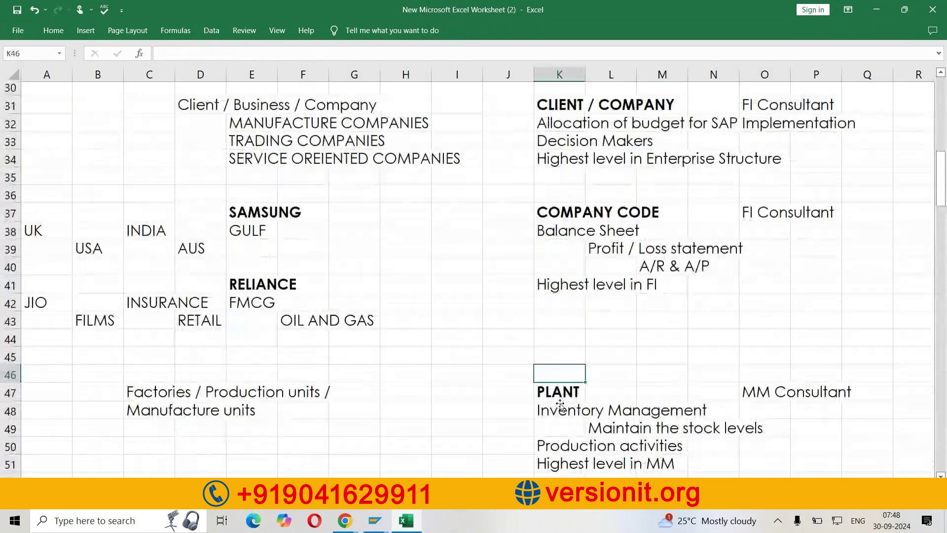
scroll(561, 404, "down", 3)
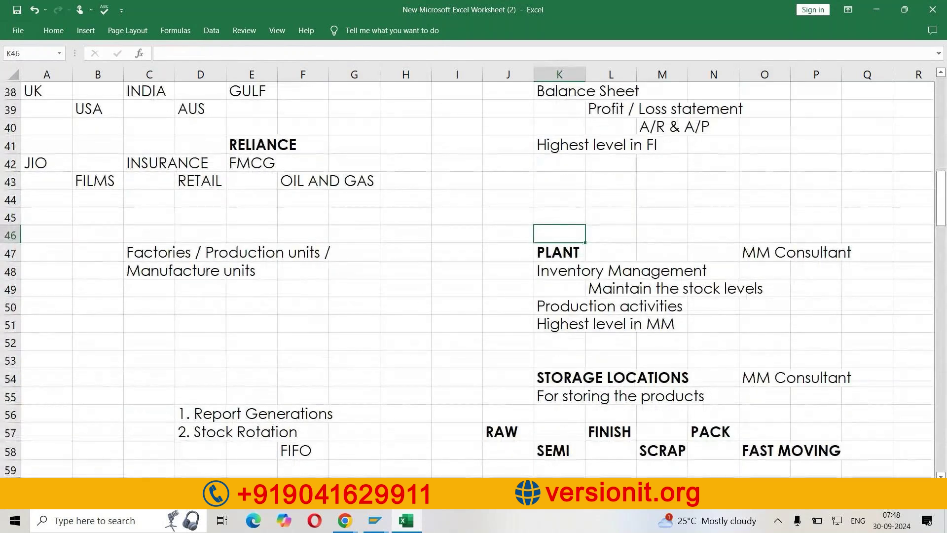
key("ctrl+Page_Up")
Examine the Definitions, Assignments and Cross Module integration entries in the notes.
left_click_drag(249, 369, 300, 369)
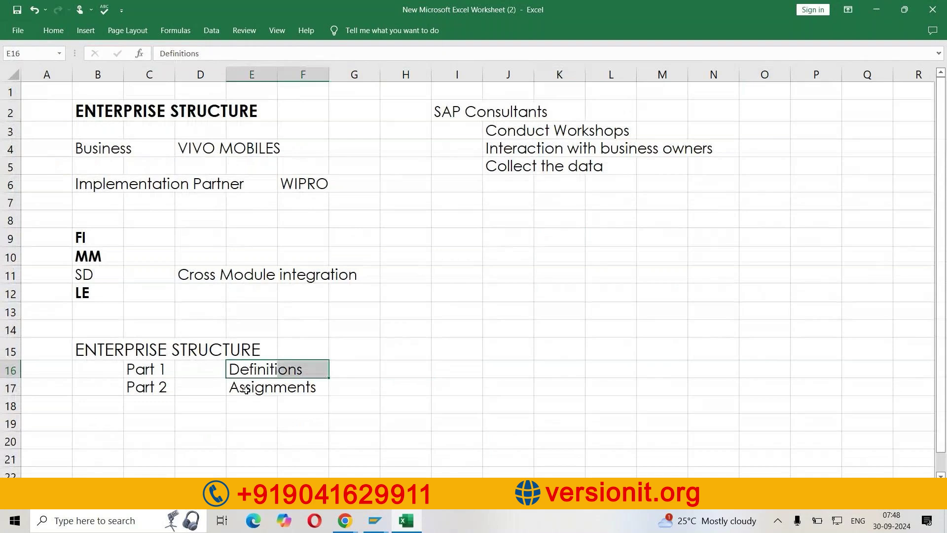
left_click_drag(246, 389, 346, 389)
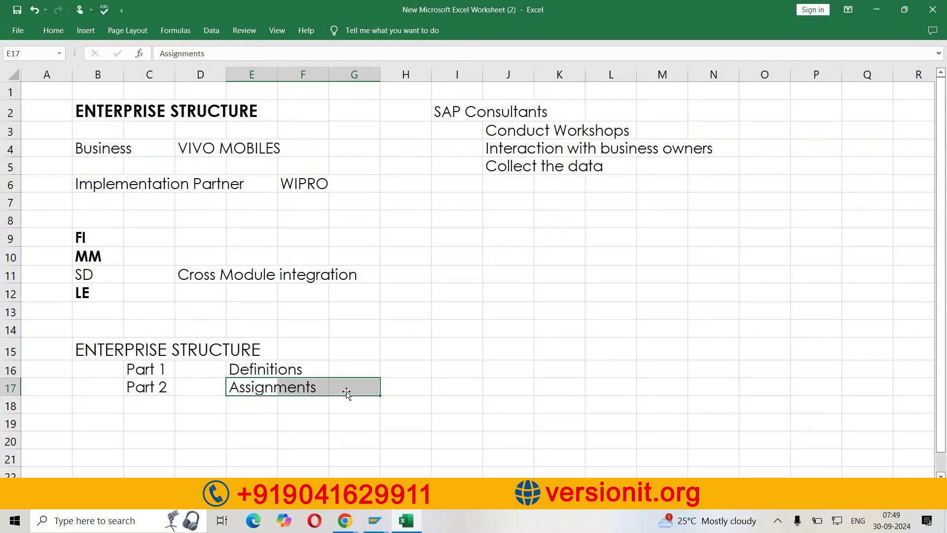
scroll(344, 392, "down", 2)
scroll(424, 366, "up", 1)
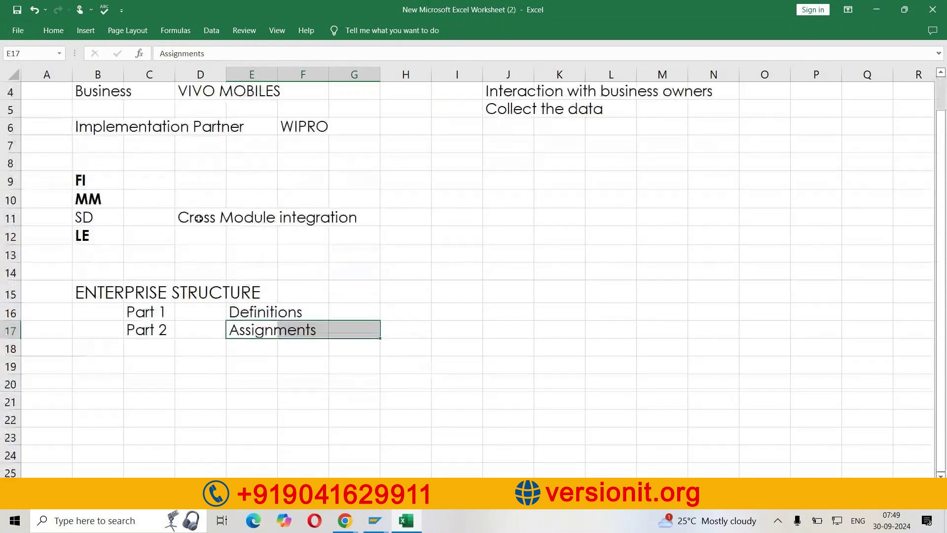
left_click_drag(197, 217, 348, 213)
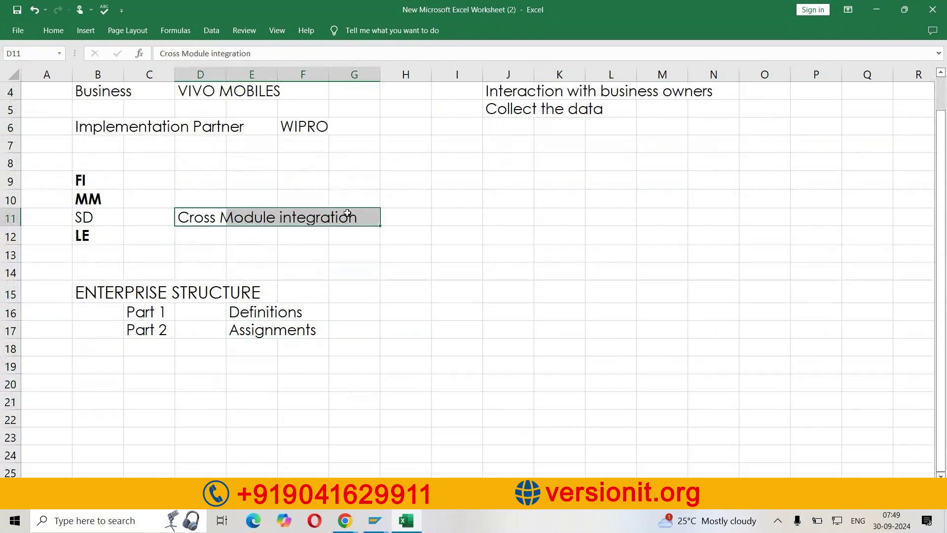
left_click(327, 352)
Switch back to the SAP implementation guide and expand Definition under Enterprise Structure.
key("alt+Tab")
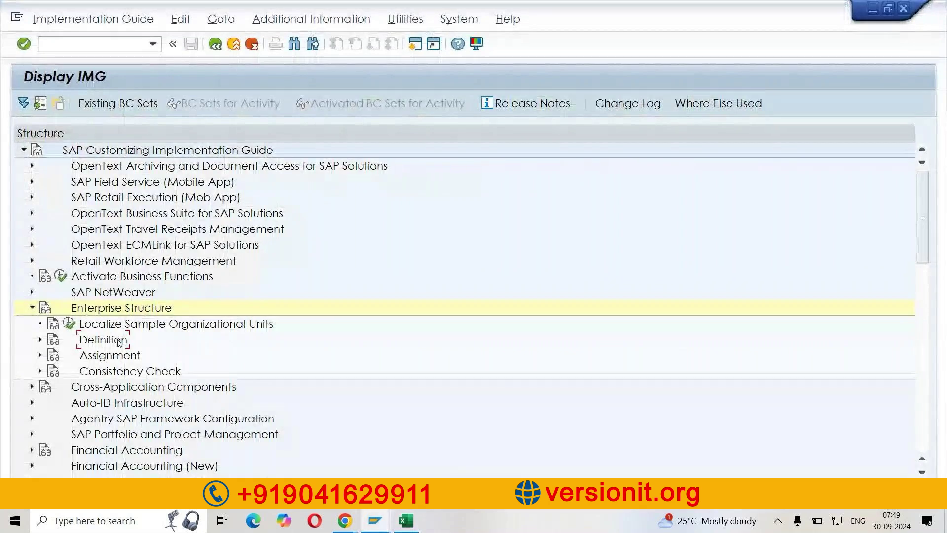
left_click(37, 341)
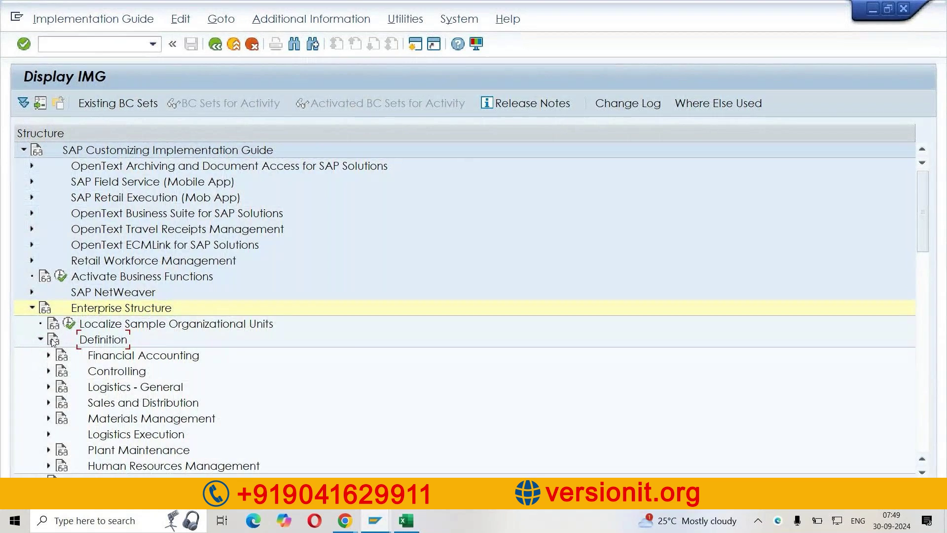
scroll(148, 341, "down", 2)
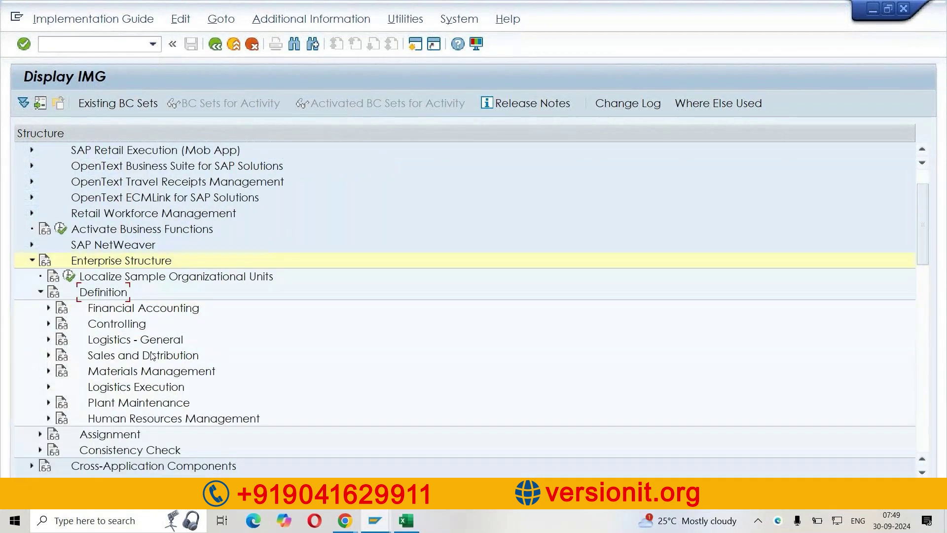
Examine the module nodes under Definition, from Financial Accounting to Human Resources Management, and the neighbouring Assignment node.
key("Down")
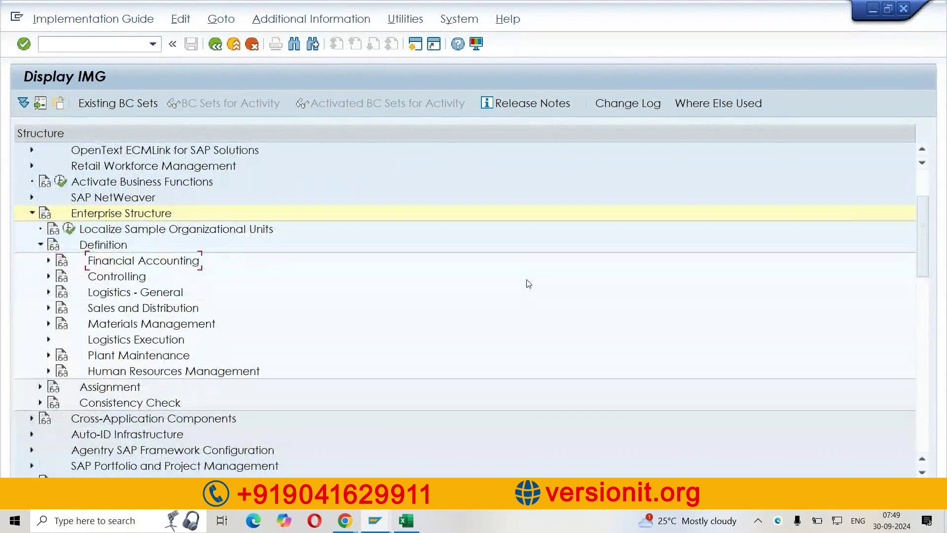
key("Down")
key("Down")
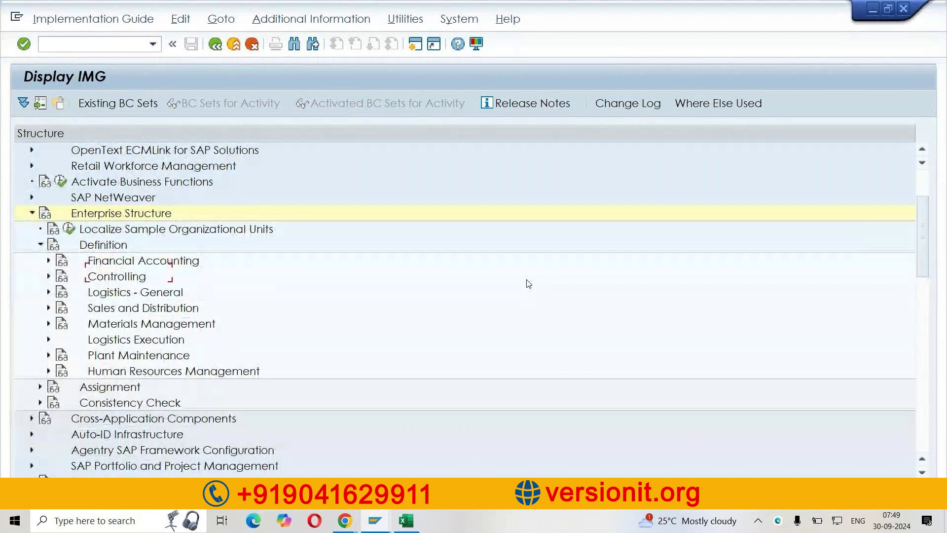
key("Down")
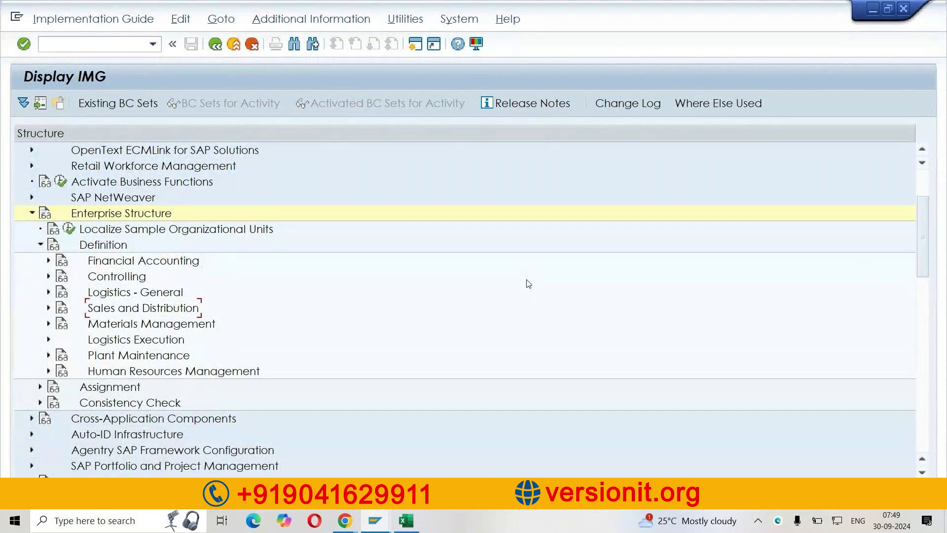
key("Down")
left_click(126, 281)
left_click(121, 294)
left_click(114, 311)
left_click(114, 325)
left_click(115, 343)
left_click(116, 359)
left_click(117, 371)
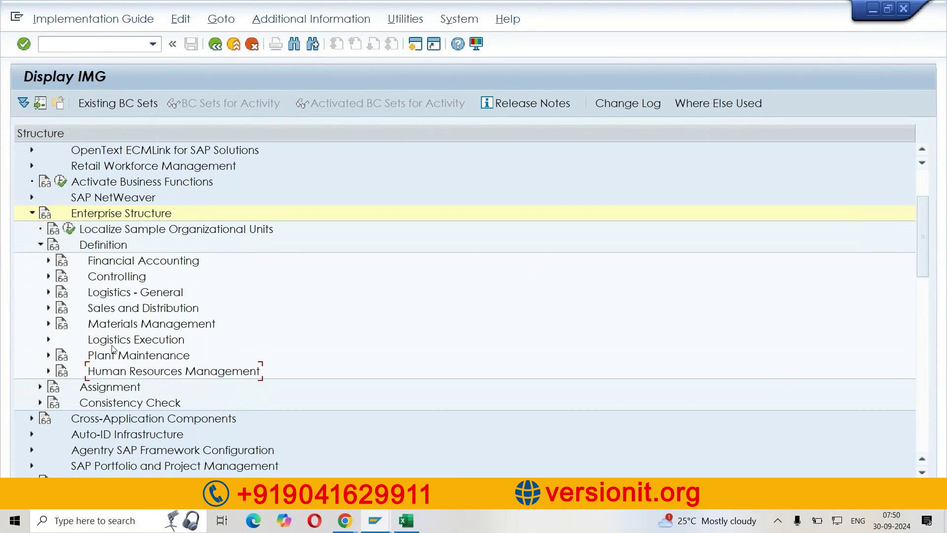
left_click(110, 386)
Expand the Sales and Distribution node under Definition to list its customizing activities.
left_click(120, 308)
left_click(48, 308)
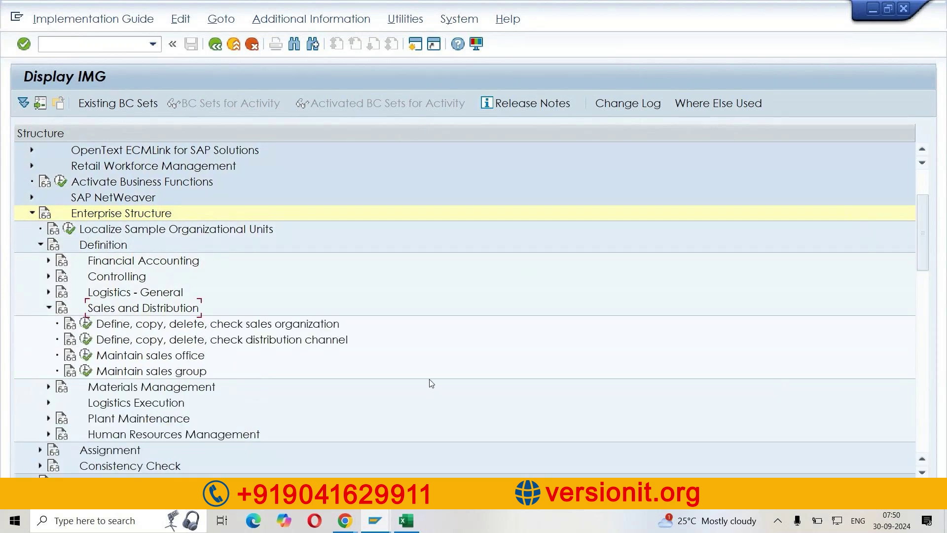
Examine the customizing activities under Sales and Distribution, from sales organization and distribution channel to sales office and sales group.
key("Down")
key("Down")
key("Down")
left_click(227, 328)
left_click(170, 358)
left_click(172, 374)
left_click(184, 353)
left_click(182, 371)
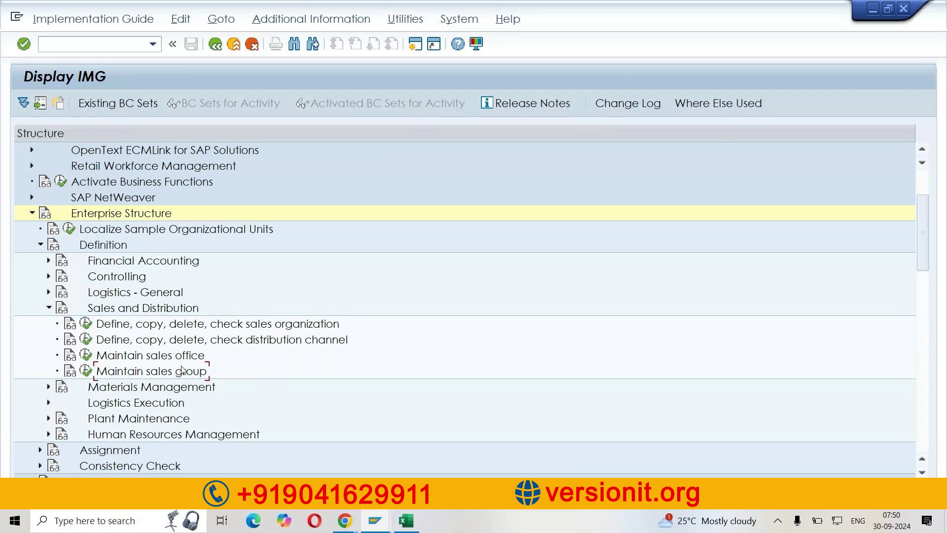
Read the documentation of the Sales and Distribution node and of its sales organization activity.
left_click(62, 311)
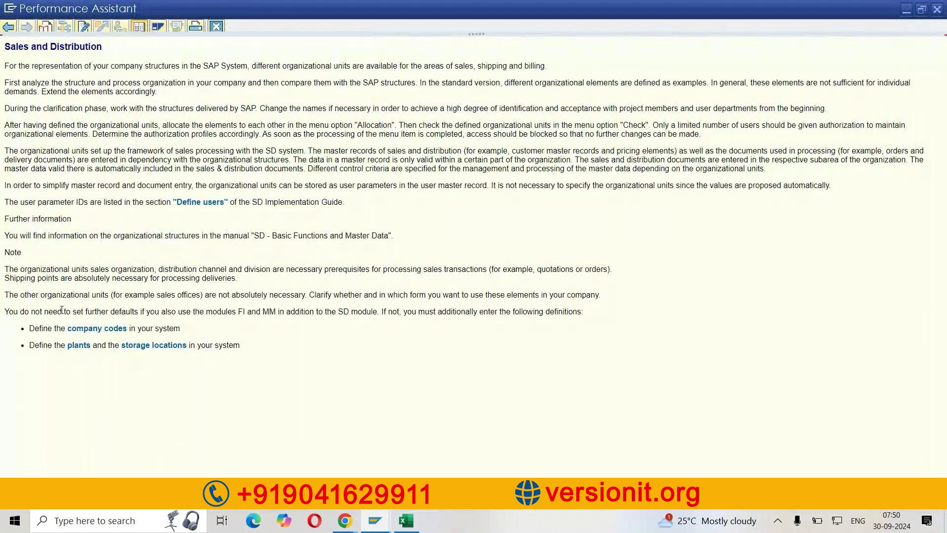
key("Escape")
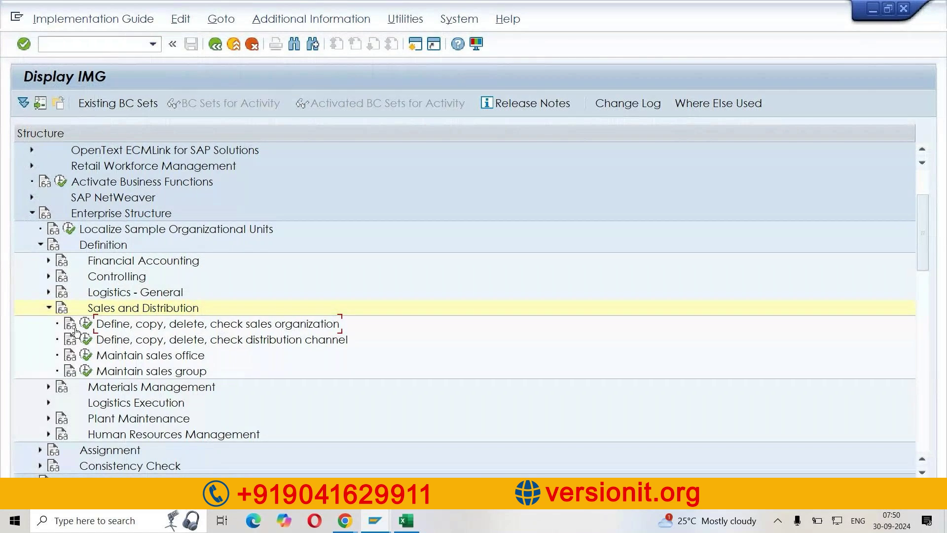
left_click(71, 329)
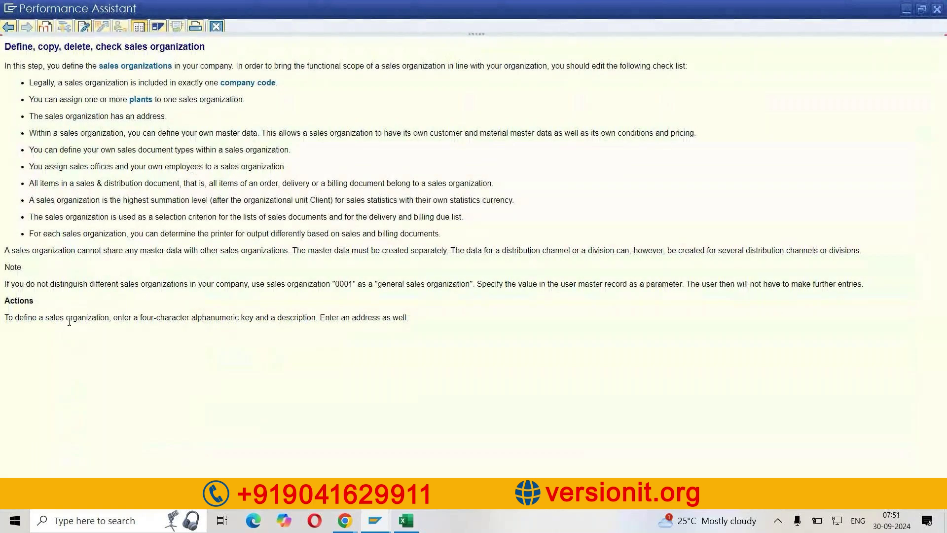
left_click(216, 26)
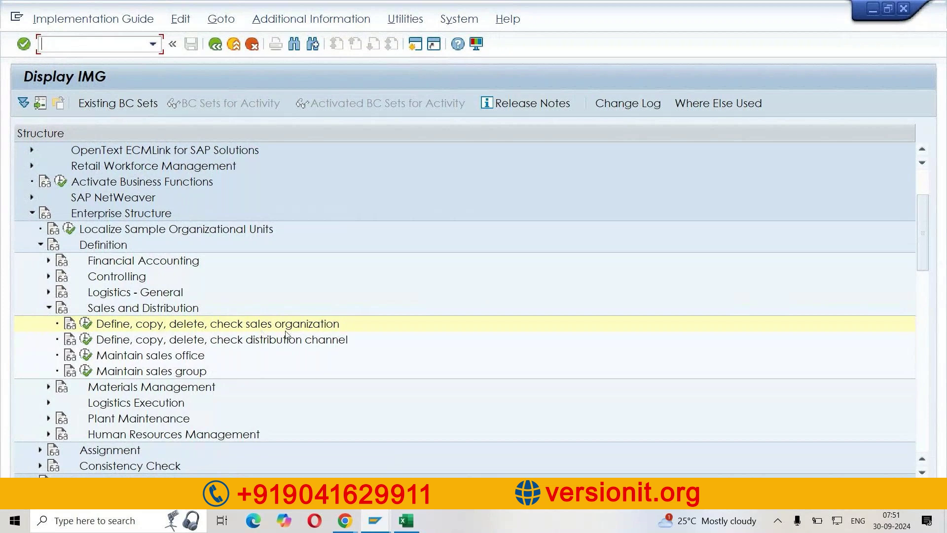
Execute the sales organization activity under Sales and Distribution and choose Define Sales Organization.
left_click(85, 325)
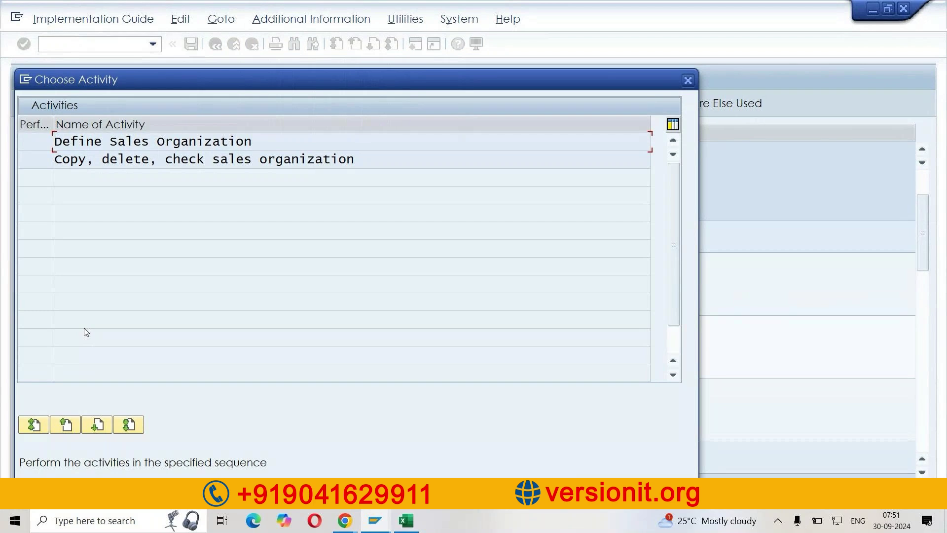
left_click_drag(334, 159, 334, 189)
left_click(281, 143)
left_click_drag(345, 74, 514, 51)
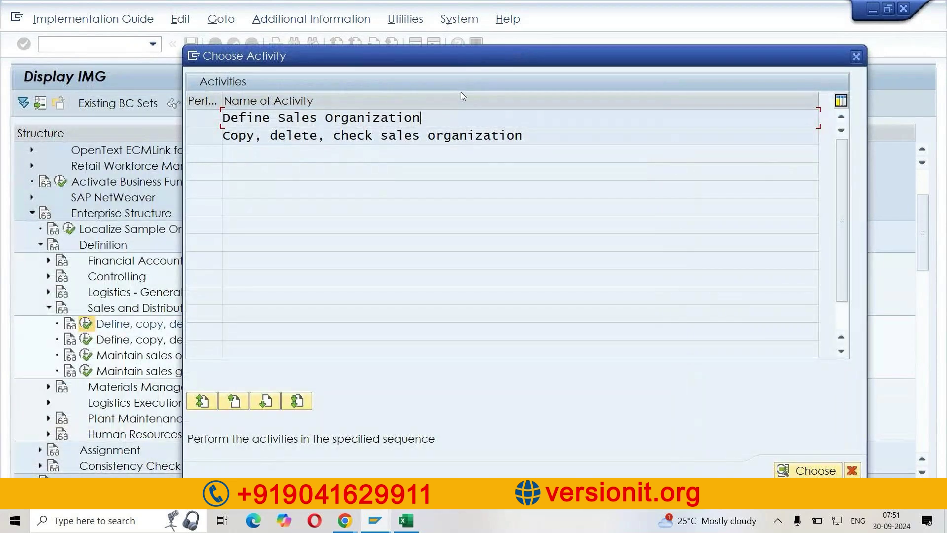
left_click_drag(444, 115, 200, 134)
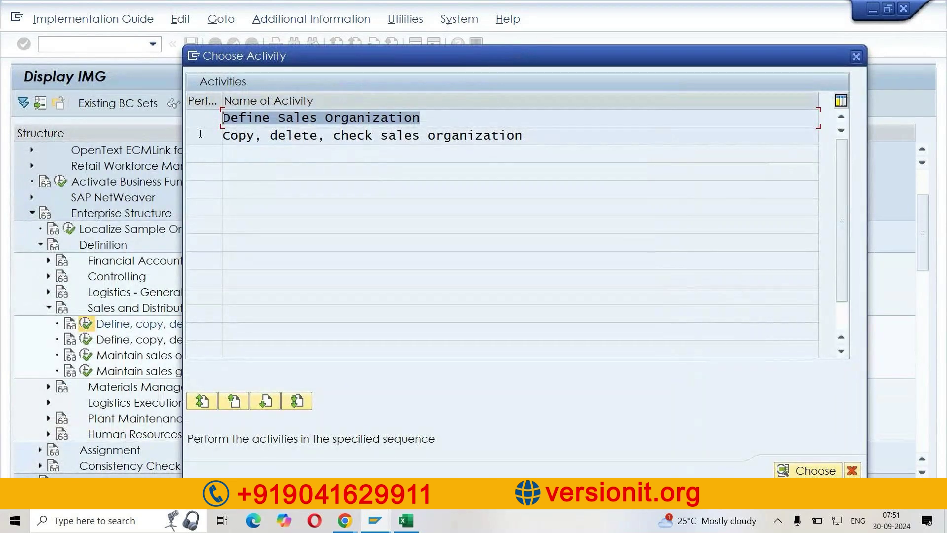
left_click(201, 134)
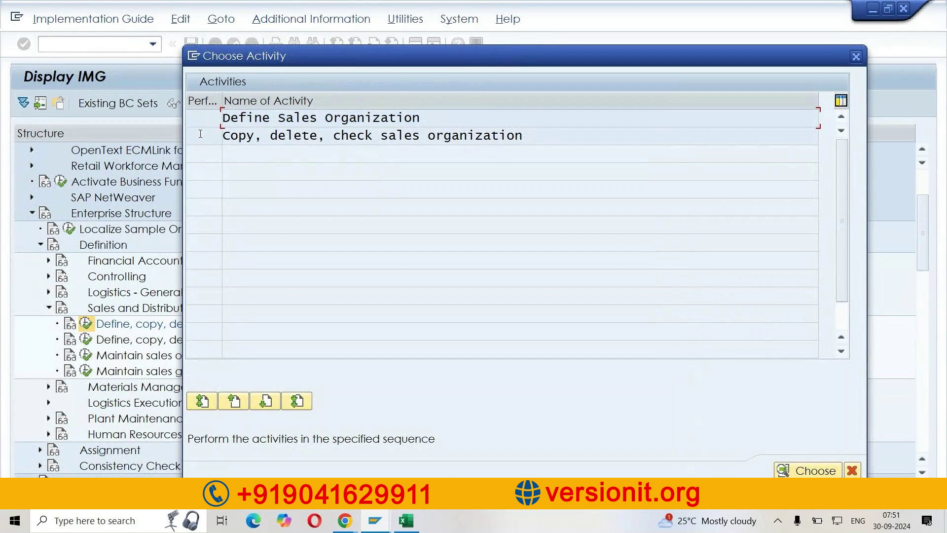
key("Return")
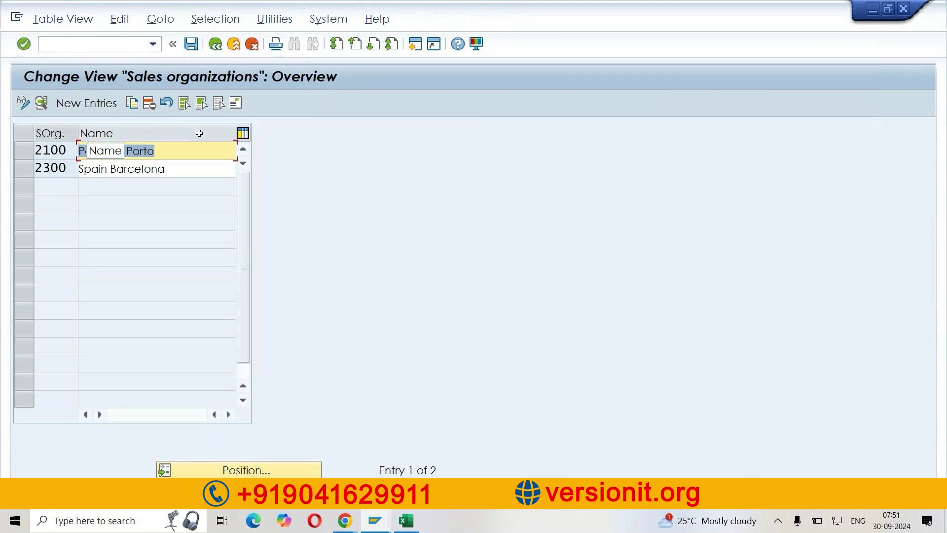
Check the existing sales organizations in the overview and start a new entry.
left_click(187, 170)
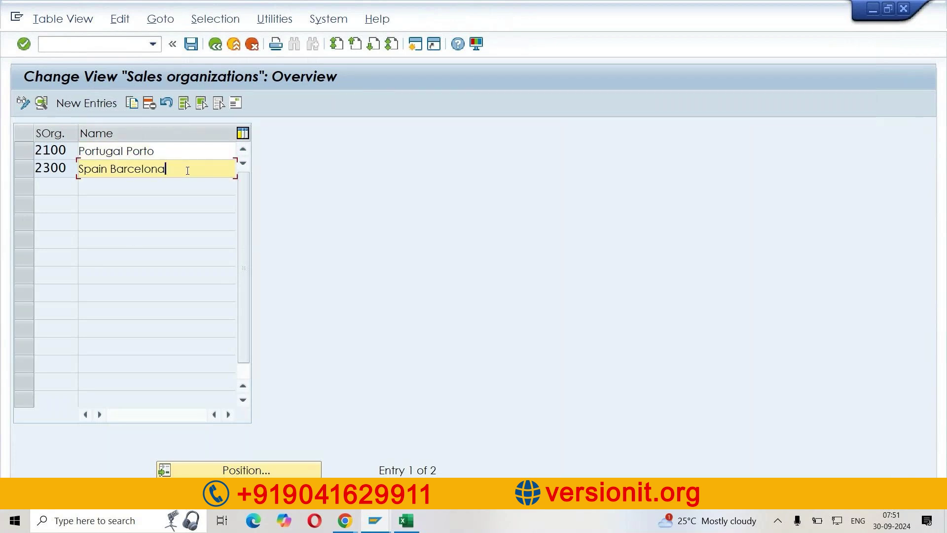
left_click(67, 166)
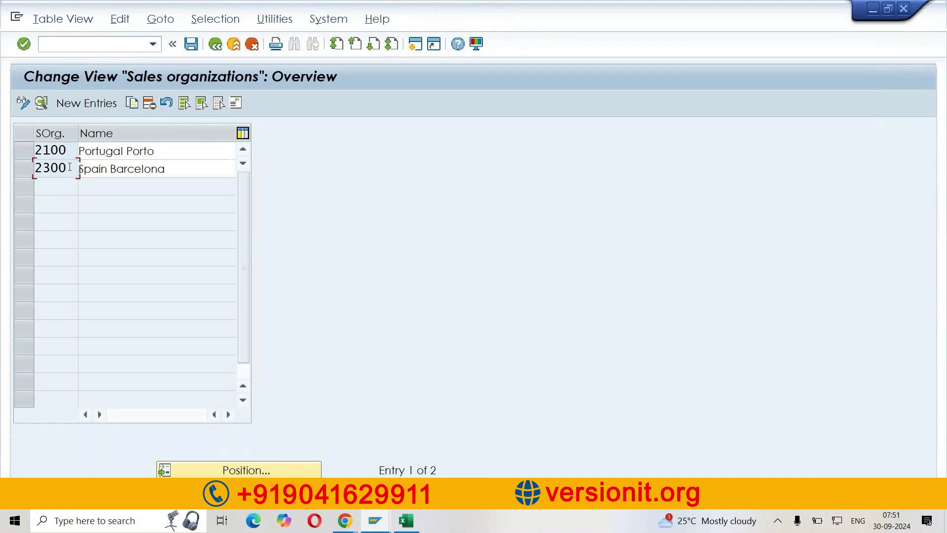
left_click(65, 151)
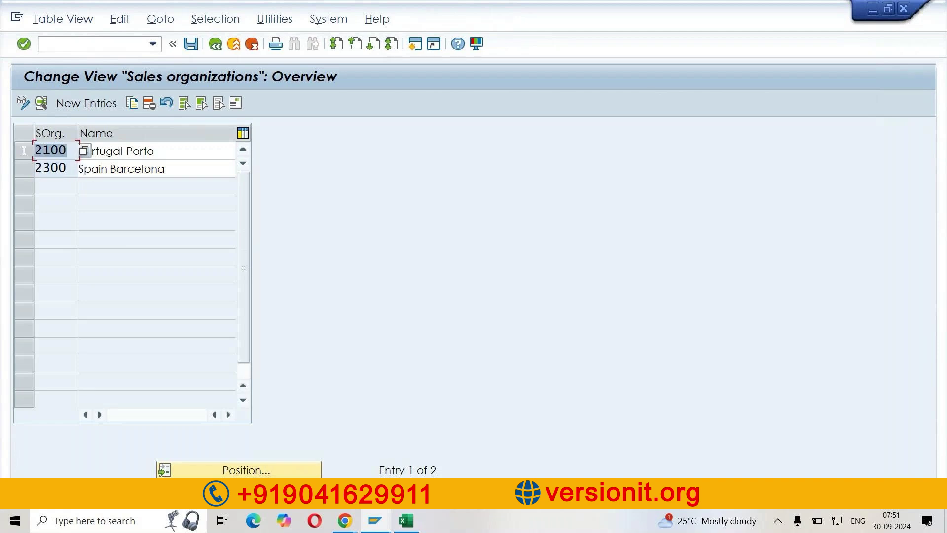
left_click(70, 169)
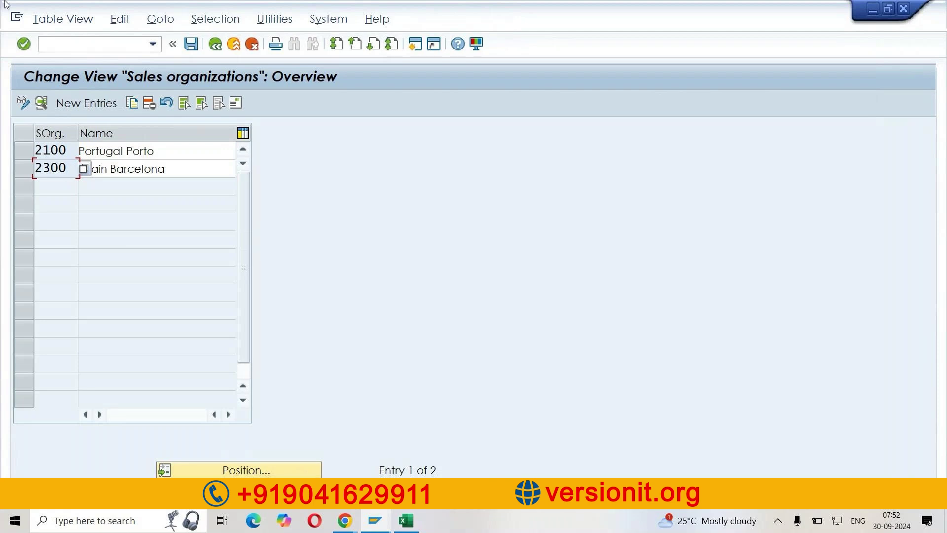
left_click(101, 108)
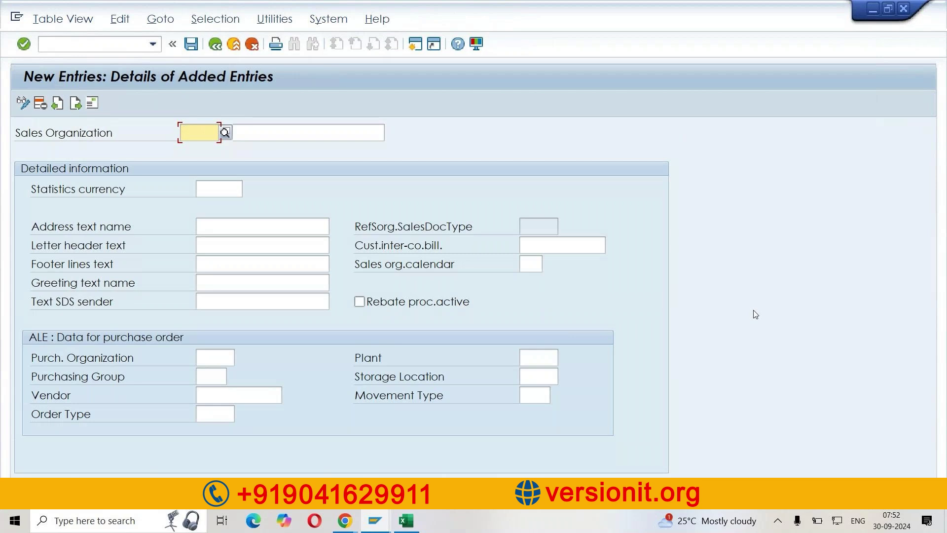
Examine the detail and purchase order fields offered for the new sales organization.
key("Tab")
key("Tab")
key("Tab")
key("Tab")
key("Tab")
key("Tab")
key("Tab")
key("Tab")
key("Tab")
key("Tab")
key("Tab")
key("Tab")
key("Tab")
key("Tab")
key("Tab")
key("Tab")
key("Tab")
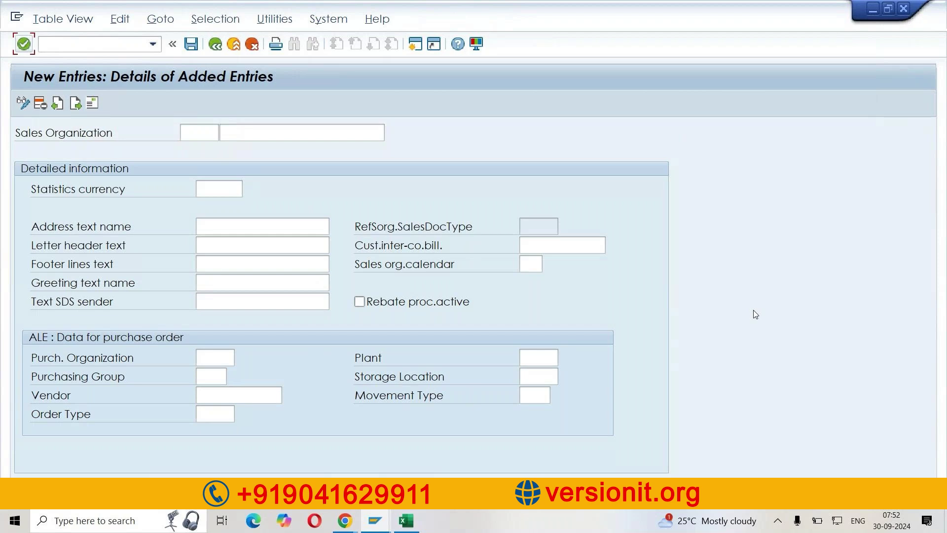
key("Tab")
key("Tab")
key("Tab")
key("Tab")
key("Tab")
key("Tab")
key("Tab")
key("Tab")
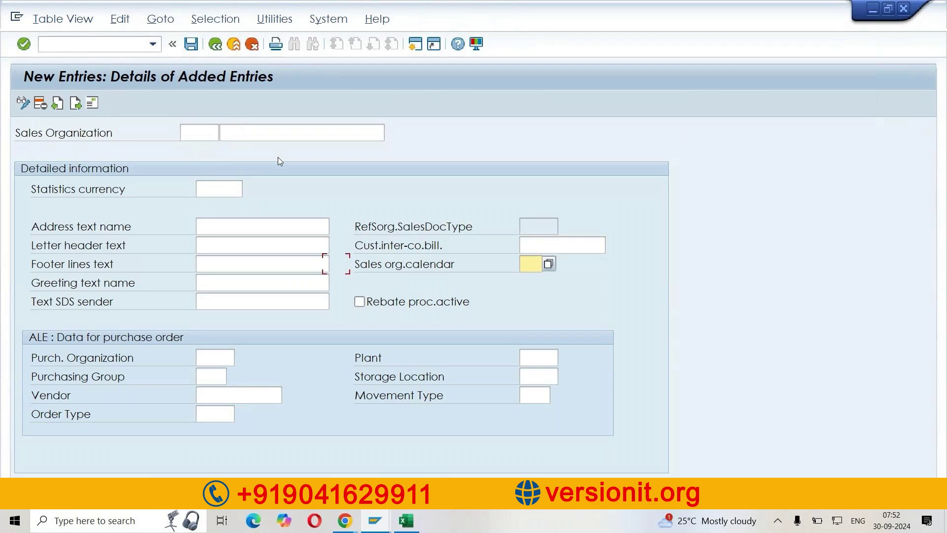
key("Tab")
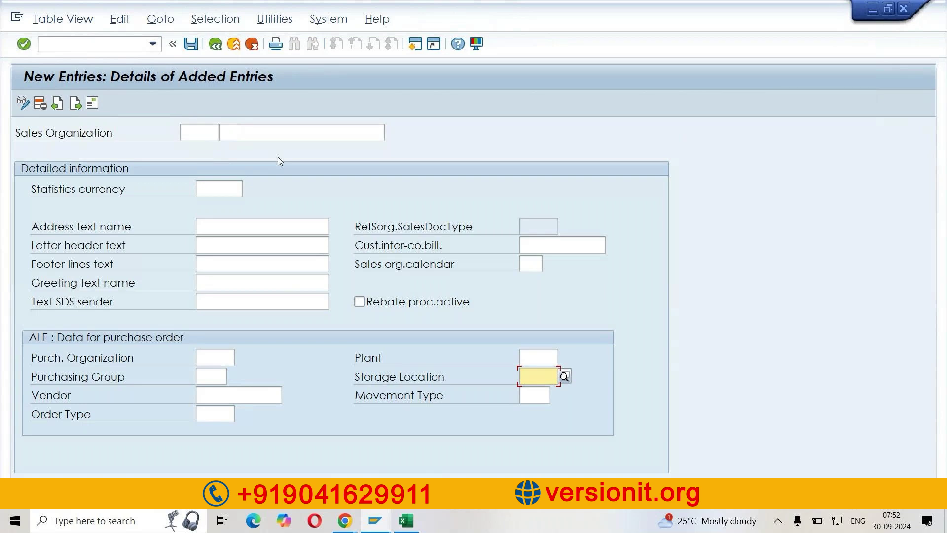
Enter VO36 as the key of the new sales organization.
left_click(183, 134)
type("VO36")
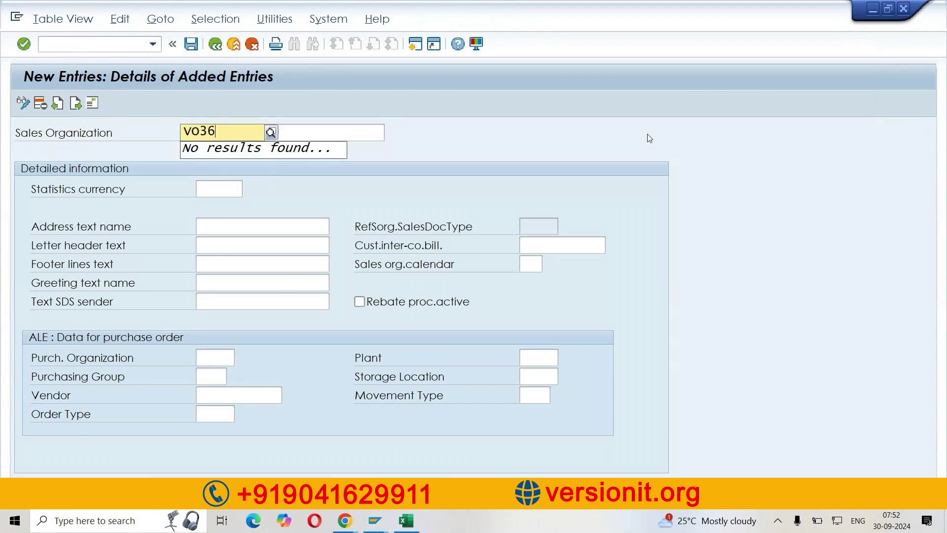
key("shift+Left")
key("shift+Left")
key("shift+Left")
key("shift+Left")
left_click(199, 131)
left_click_drag(200, 130, 226, 132)
left_click(225, 132)
Enter VIVO TELANGANA SALES as the description of sales organization VO36.
left_click(305, 133)
type("V")
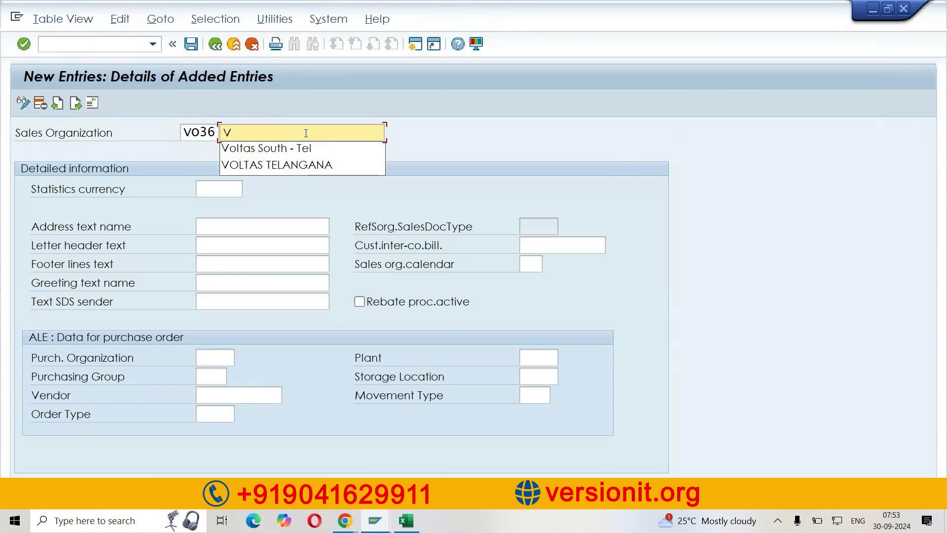
type("IVO TELANAGANA SALE")
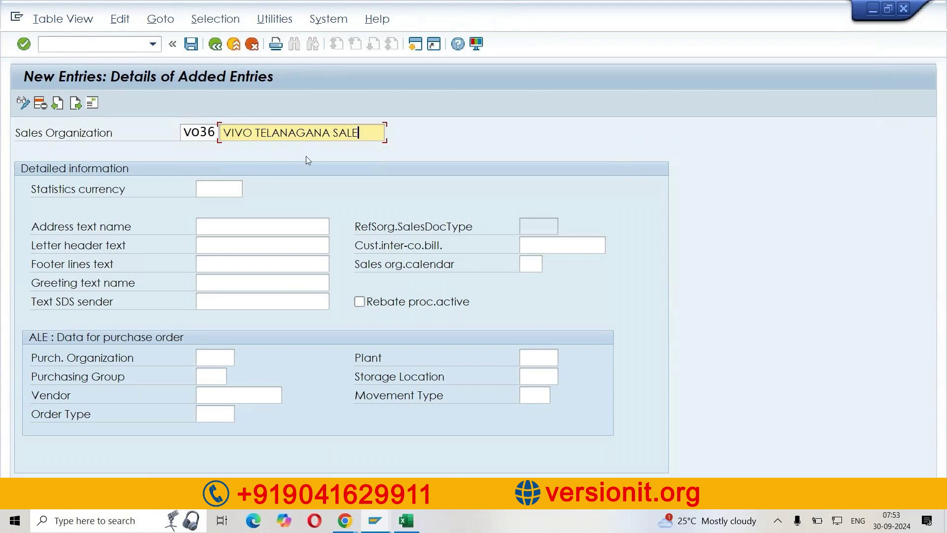
left_click(298, 132)
key("BackSpace")
key("BackSpace")
key("BackSpace")
key("Delete")
key("Delete")
key("Delete")
key("Delete")
key("Delete")
key("Delete")
key("Delete")
key("Delete")
key("Delete")
type("AN")
type("GANA SA;E")
type("LES")
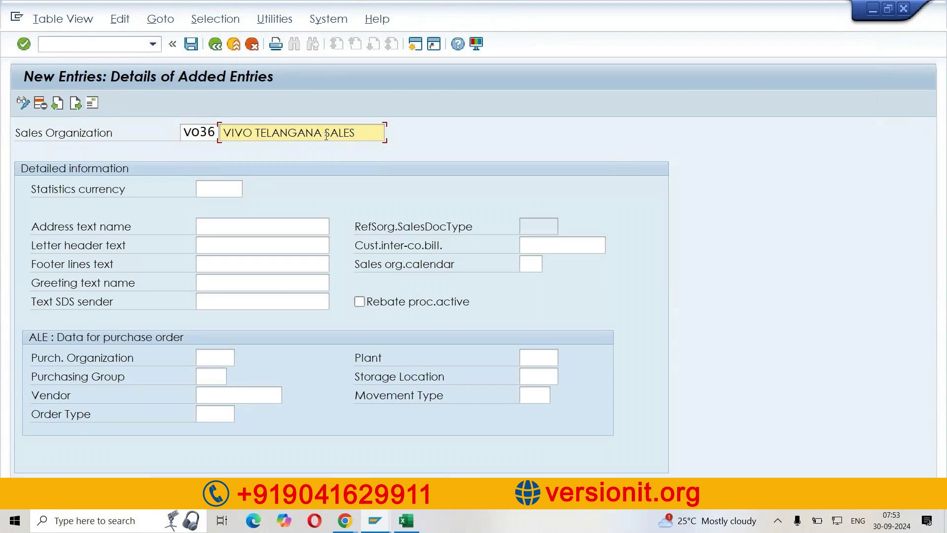
left_click_drag(253, 133, 281, 132)
left_click(326, 133)
left_click(363, 131)
Review the optional fields of VO36, from statistics currency and text names to the ALE purchase order data.
left_click(233, 188)
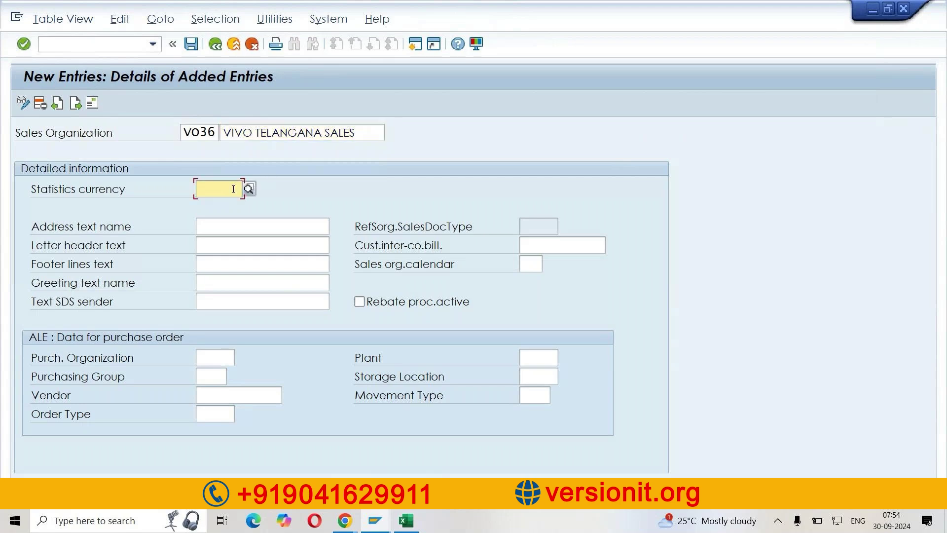
key("Tab")
key("Tab")
key("Tab")
key("Tab")
key("Tab")
key("Tab")
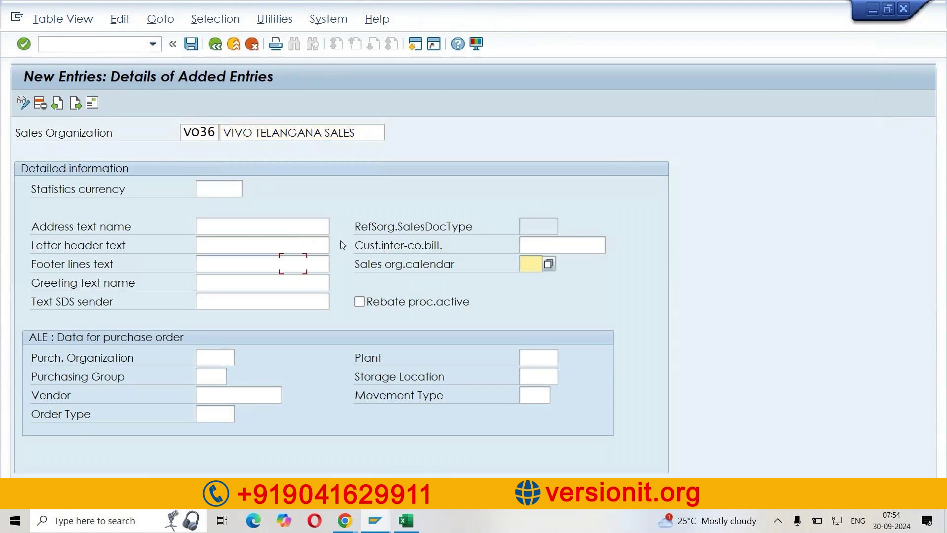
key("Tab")
key("Tab")
key("Tab")
key("Tab")
key("Tab")
key("Tab")
key("Tab")
key("Tab")
key("Tab")
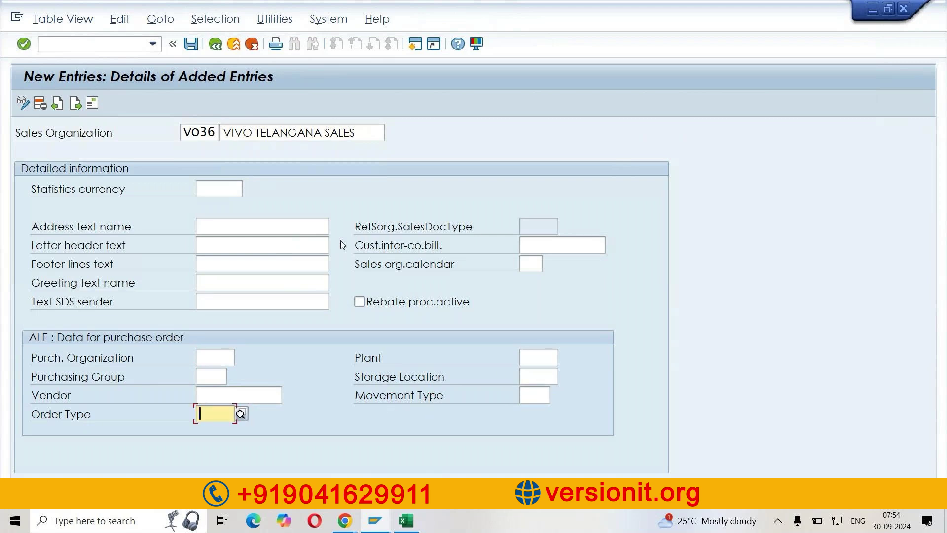
left_click(275, 245)
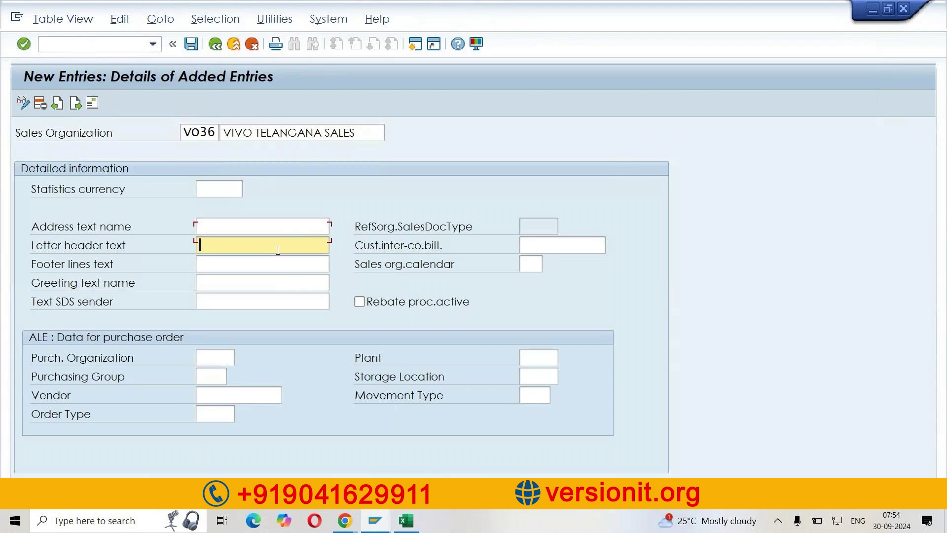
left_click(274, 265)
left_click(267, 301)
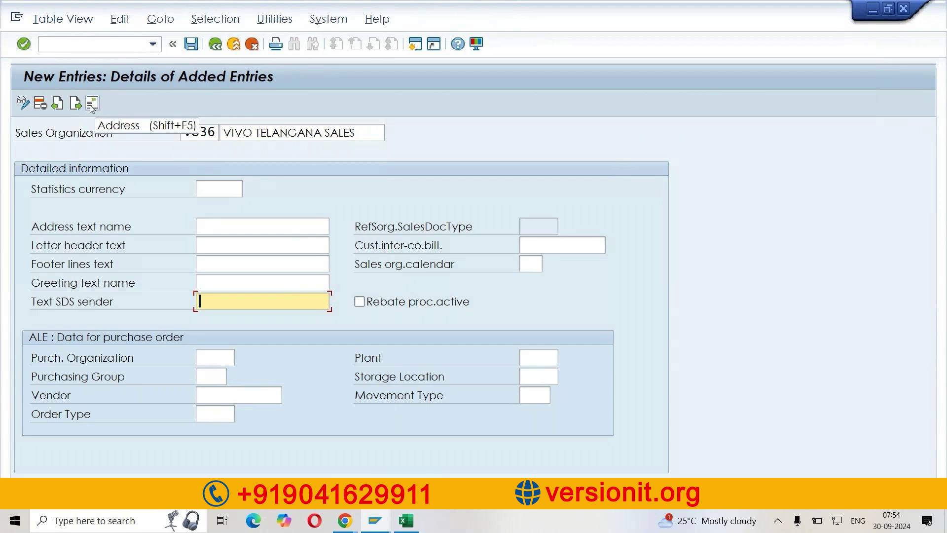
Save the VO36 entry and set the title in its address form to Company.
left_click(191, 47)
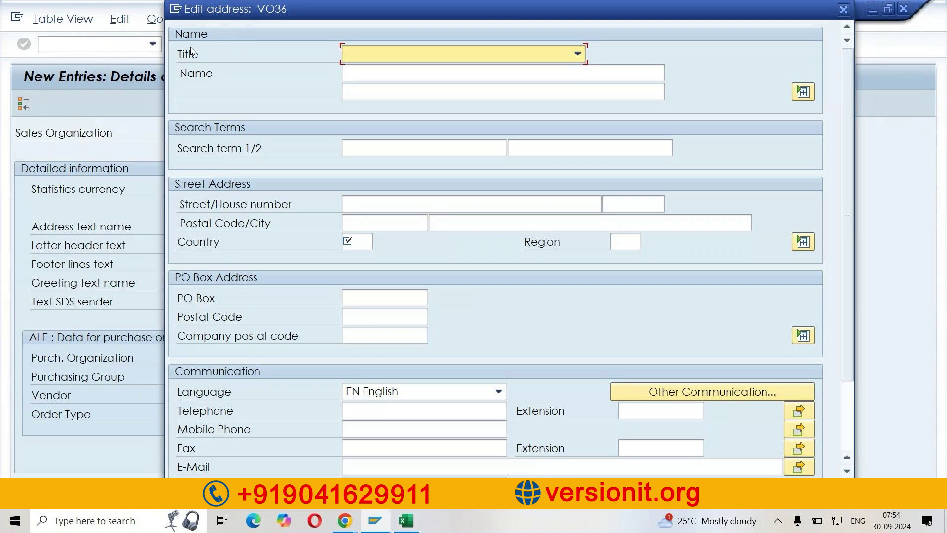
type("Company")
left_click(428, 54)
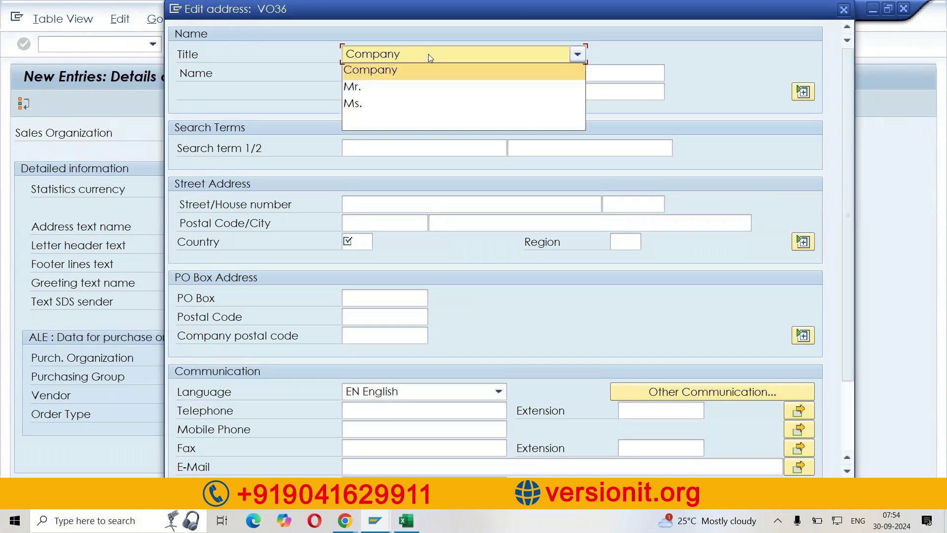
left_click(422, 73)
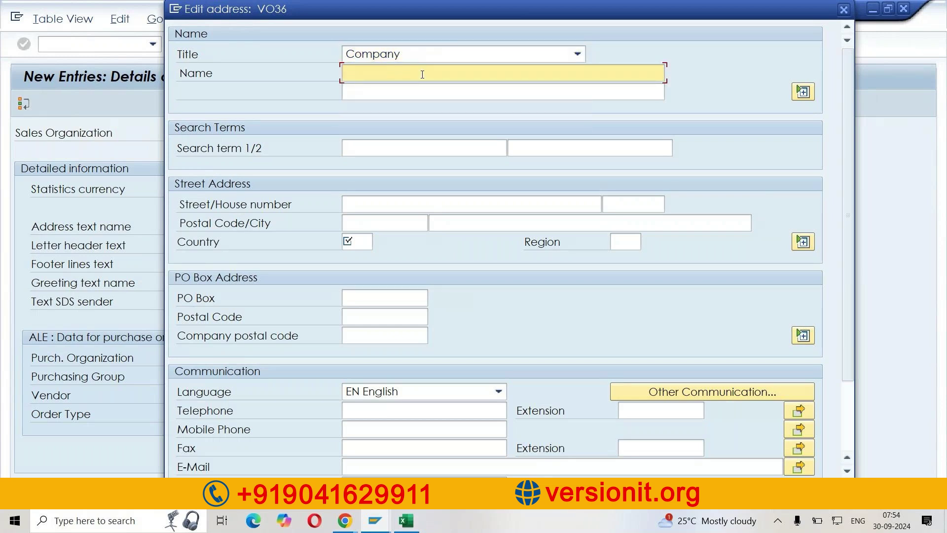
Enter VIVO TELANGANA as the address name and VO36 as the first search term.
type("VIVO TELANGANA")
key("Tab")
key("Tab")
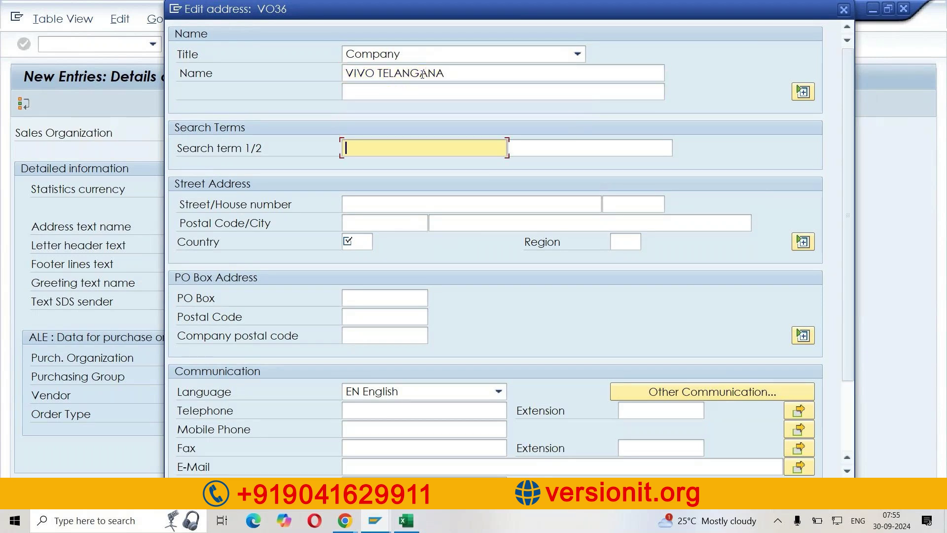
type("VO36")
key("Tab")
key("Tab")
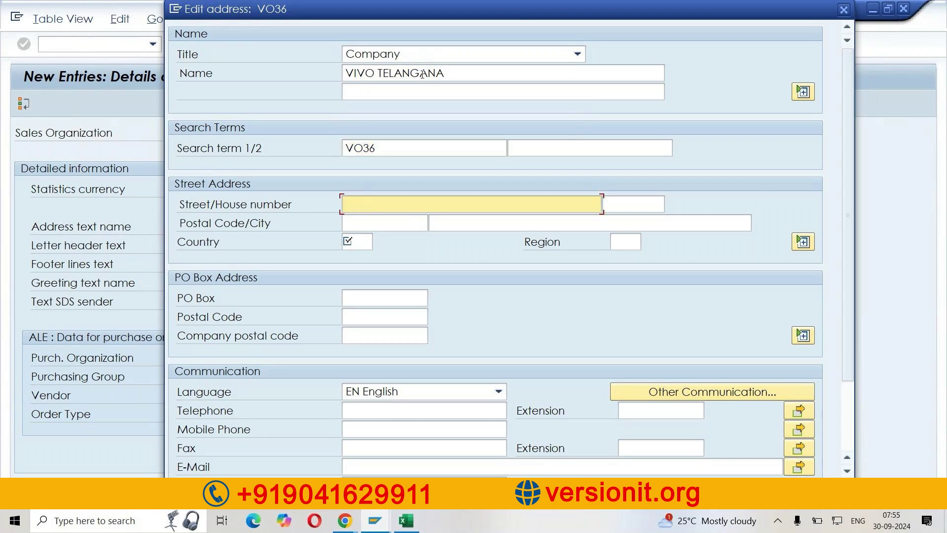
Enter the street and house number in the street address of VO36.
type("Street no : 3 ; CTC Road")
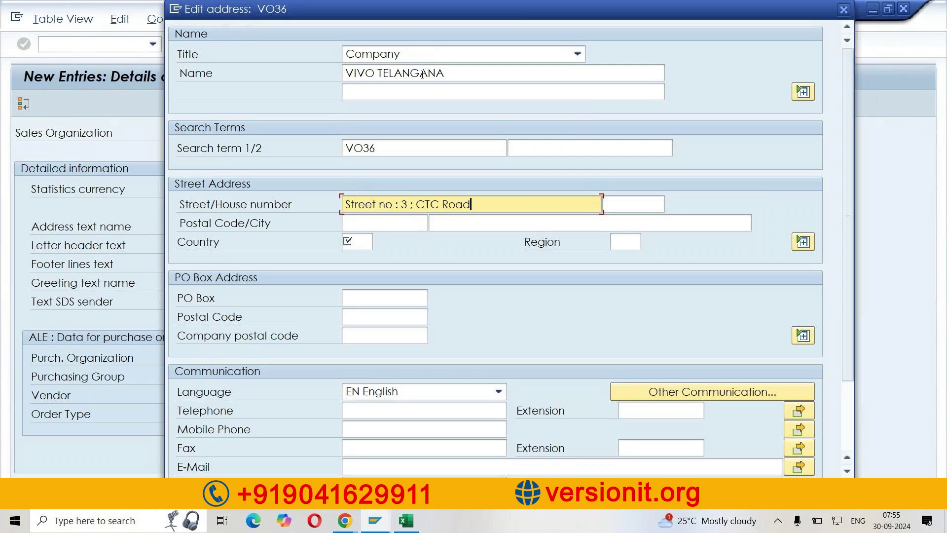
key("Tab")
type("5")
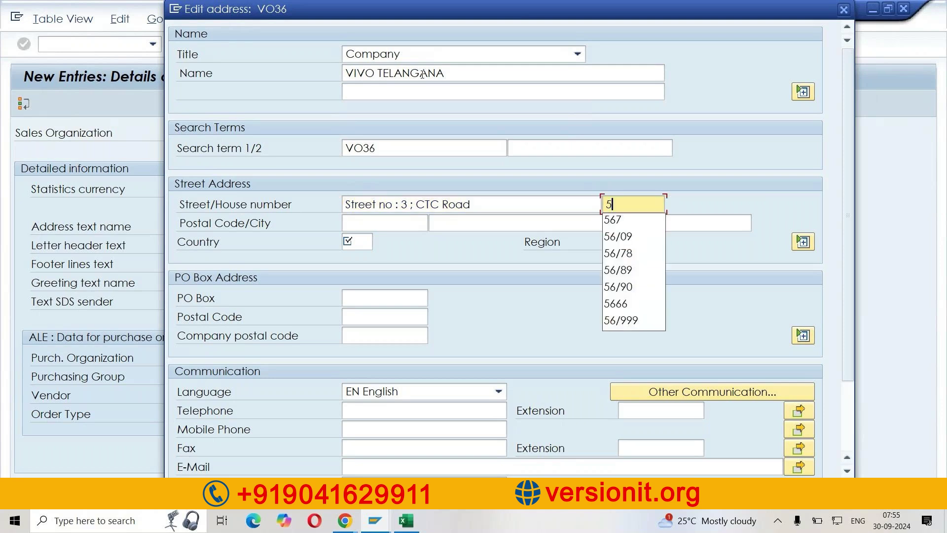
type("6/8")
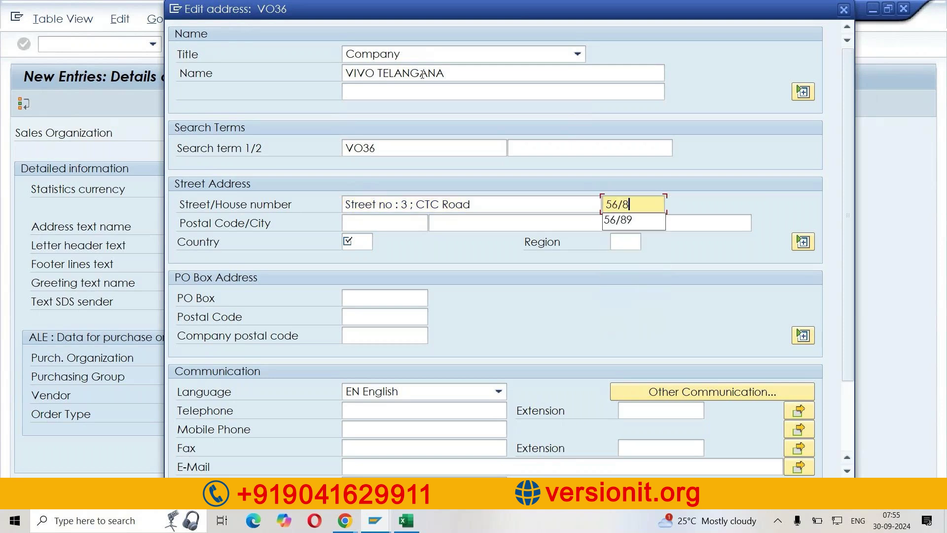
type("7")
Fill in the postal code and city of the VO36 address and set the country to IN.
key("Tab")
type("500098")
key("Tab")
type("Hyderabad")
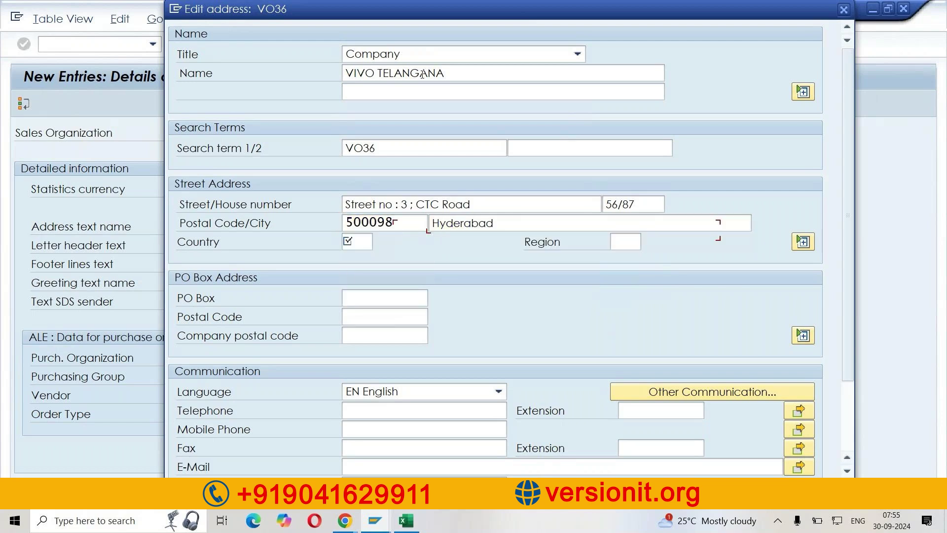
key("Tab")
type("in")
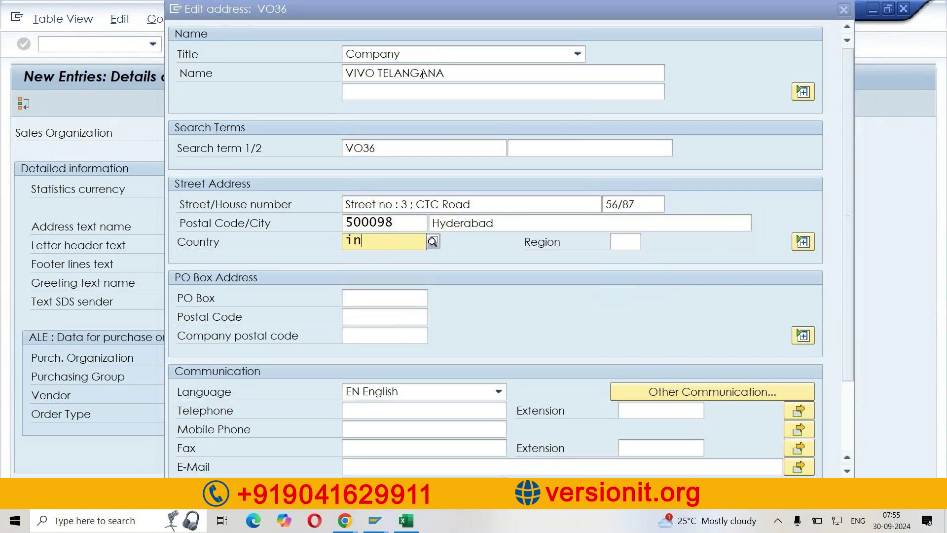
key("Tab")
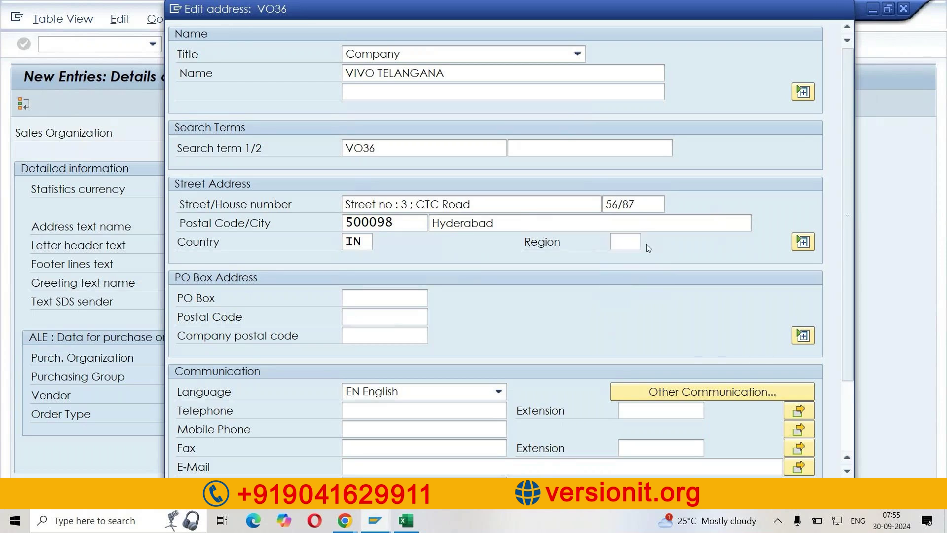
Open the Insert Regions customizing activity under General Settings from the region field's help, without specifying a project.
left_click(646, 242)
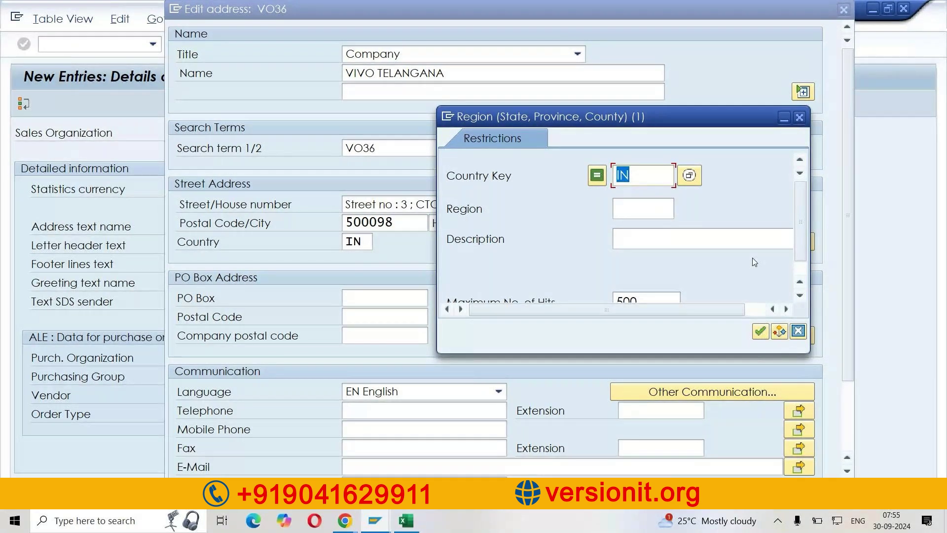
left_click(797, 330)
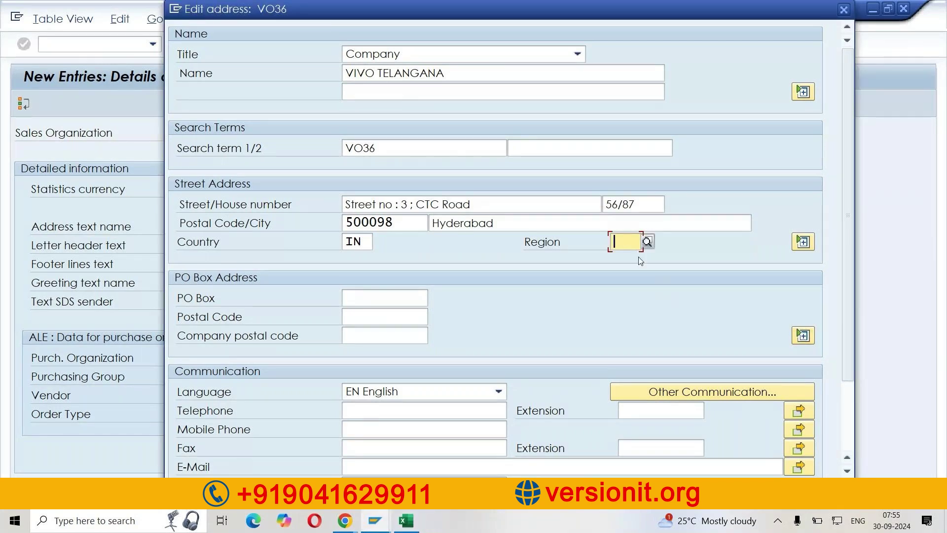
key("F1")
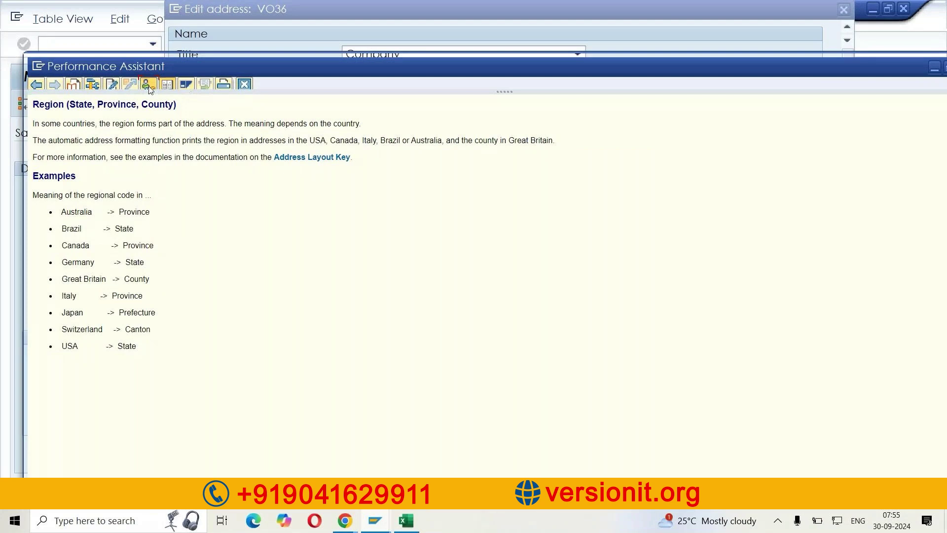
left_click(148, 84)
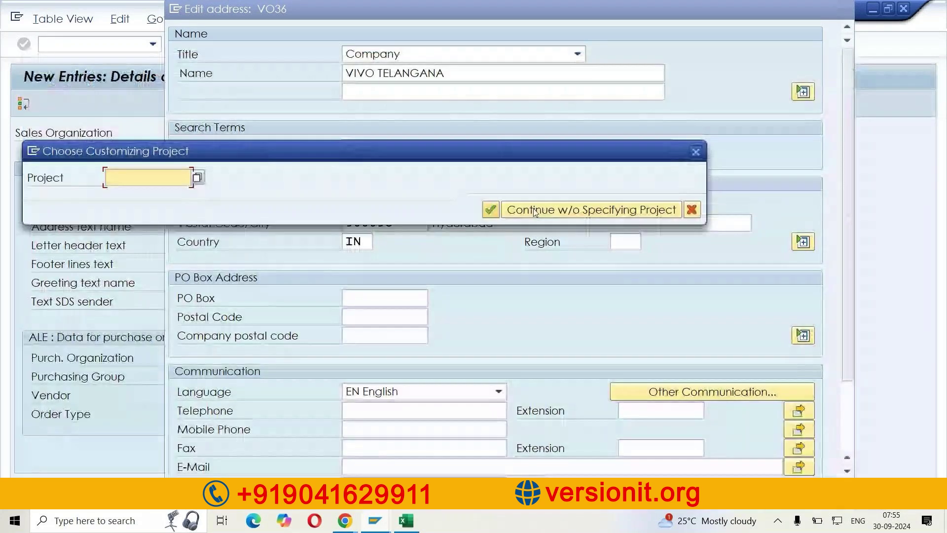
left_click(533, 211)
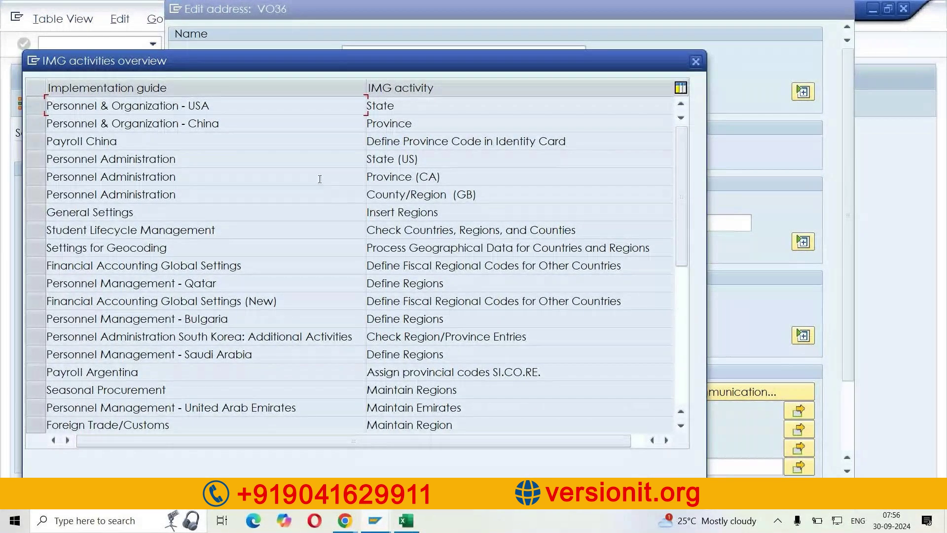
double_click(195, 217)
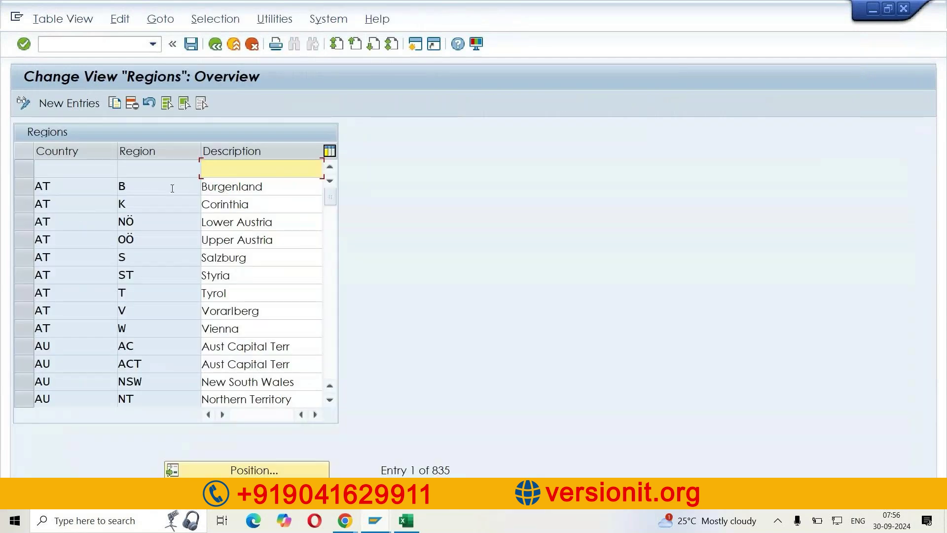
Add a new region entry for country IN with code 36 and description Telangana.
left_click(72, 106)
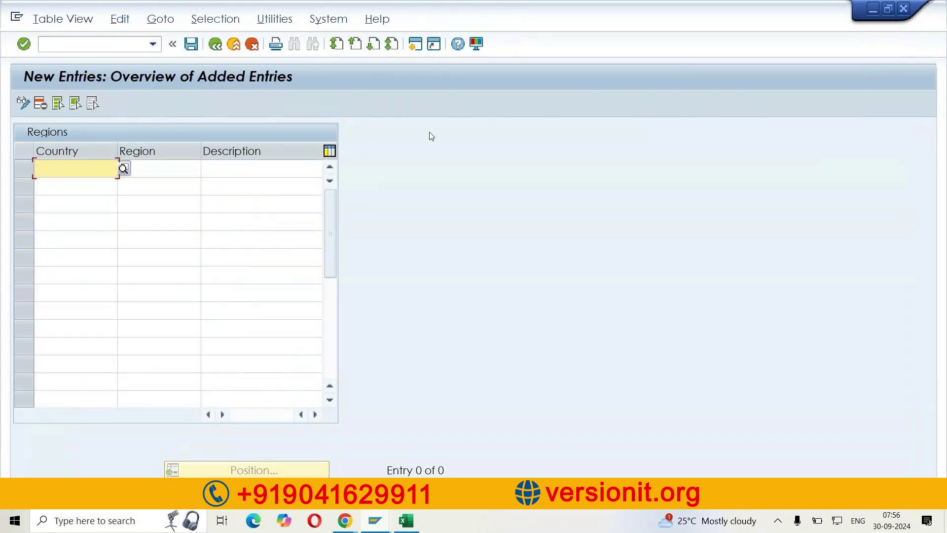
type("IN")
key("Tab")
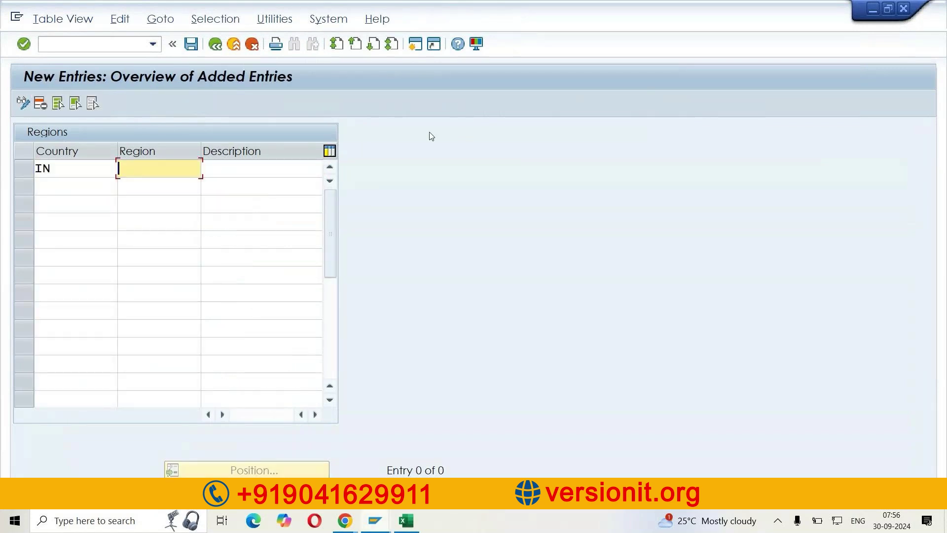
type("36")
key("Tab")
type("Tel")
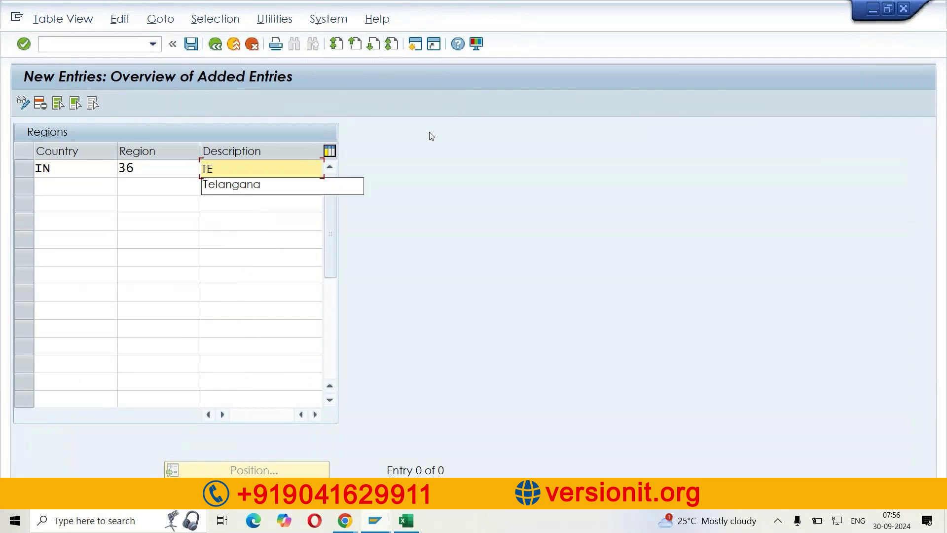
key("Down")
key("Return")
key("Return")
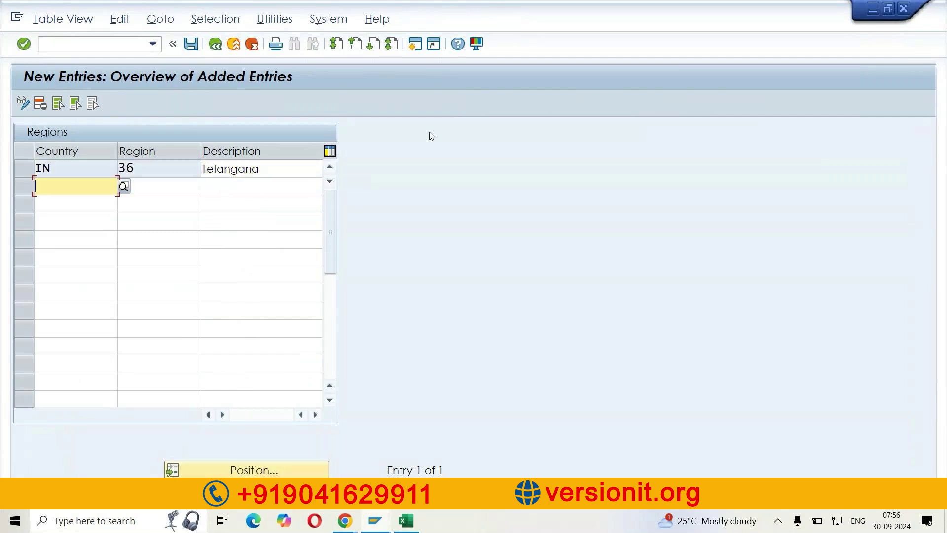
Add a second region entry for country IN with code 37 and description Andhra Pradesh.
type("IN")
key("Tab")
type("37")
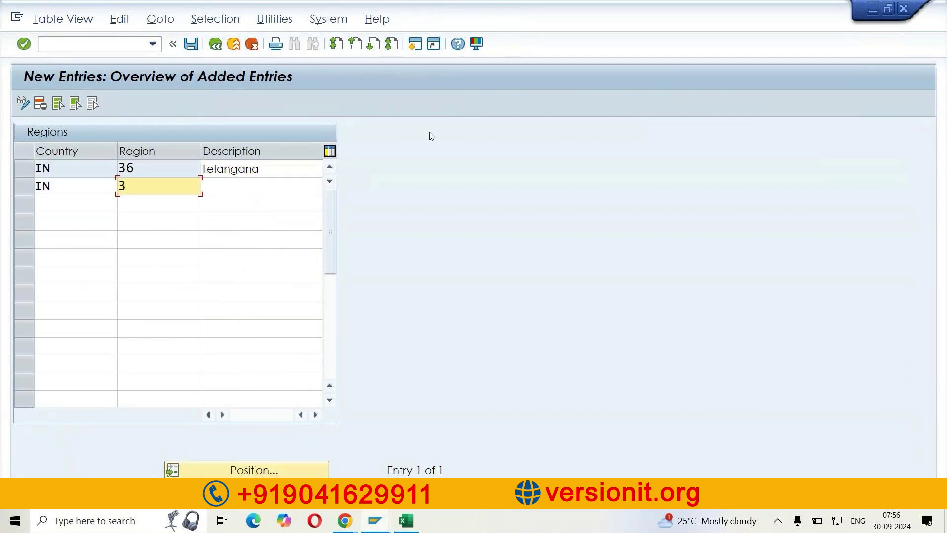
key("Tab")
type("A")
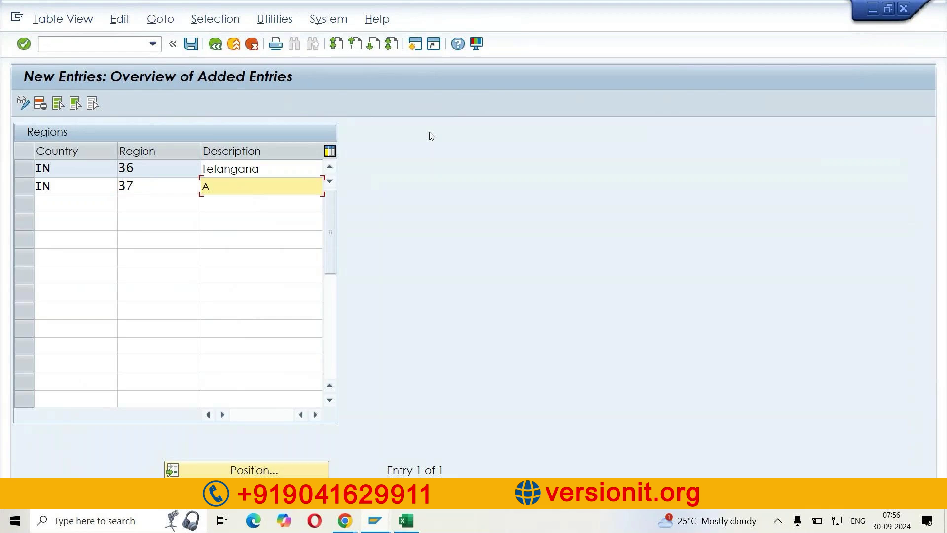
type("ndhra Pradesh")
key("Return")
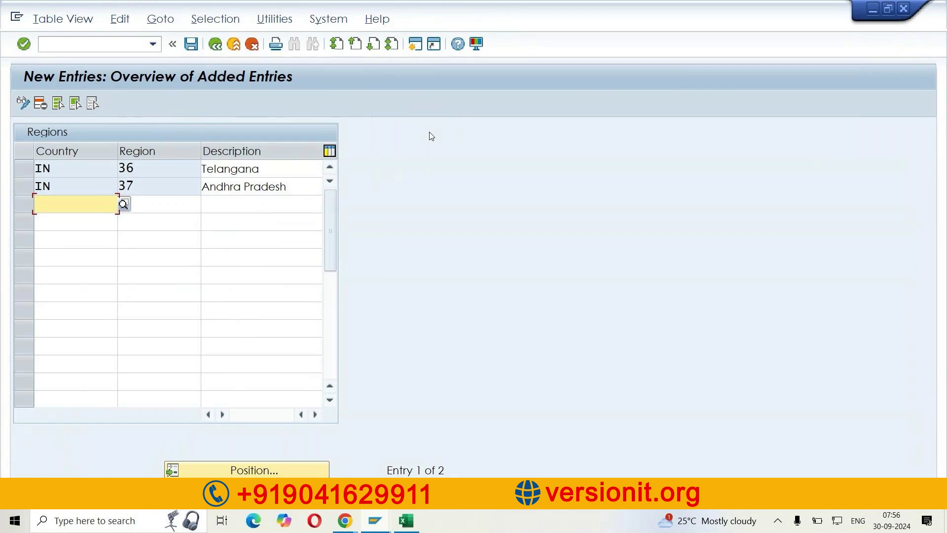
Save the new regions to the proposed customizing request and return to the VO36 address form.
key("ctrl+s")
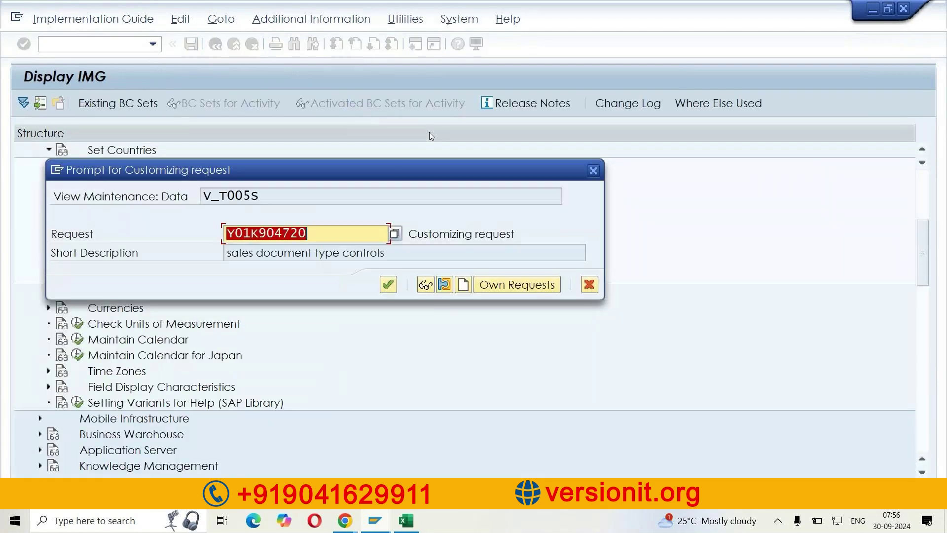
key("Return")
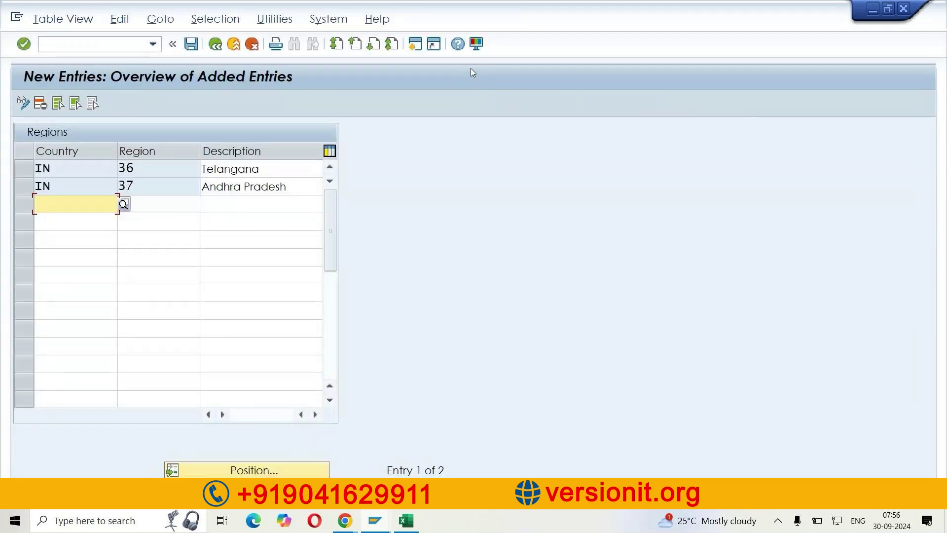
key("F3")
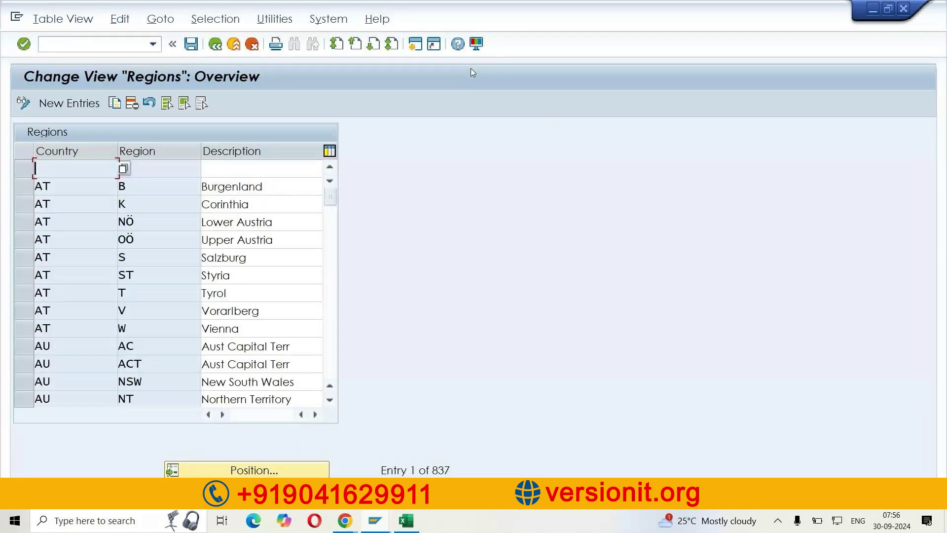
key("F3")
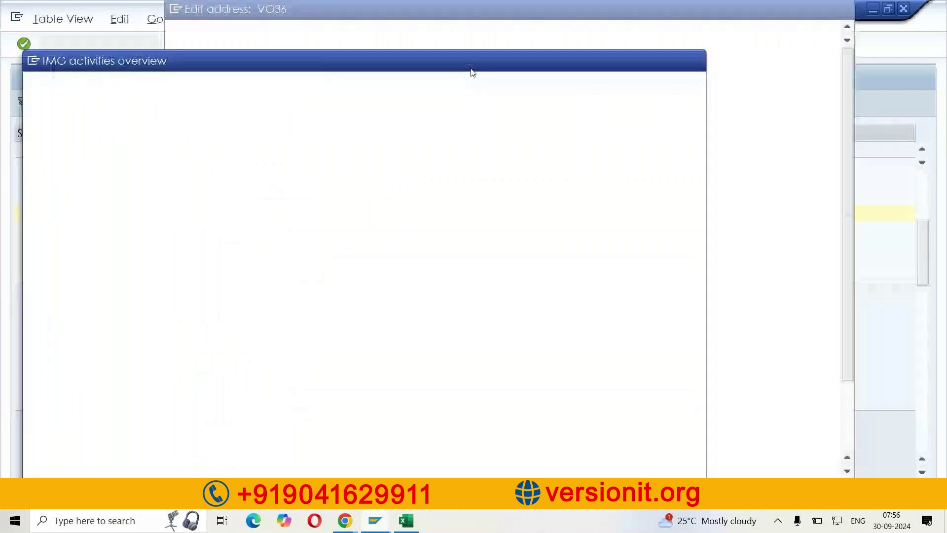
key("Escape")
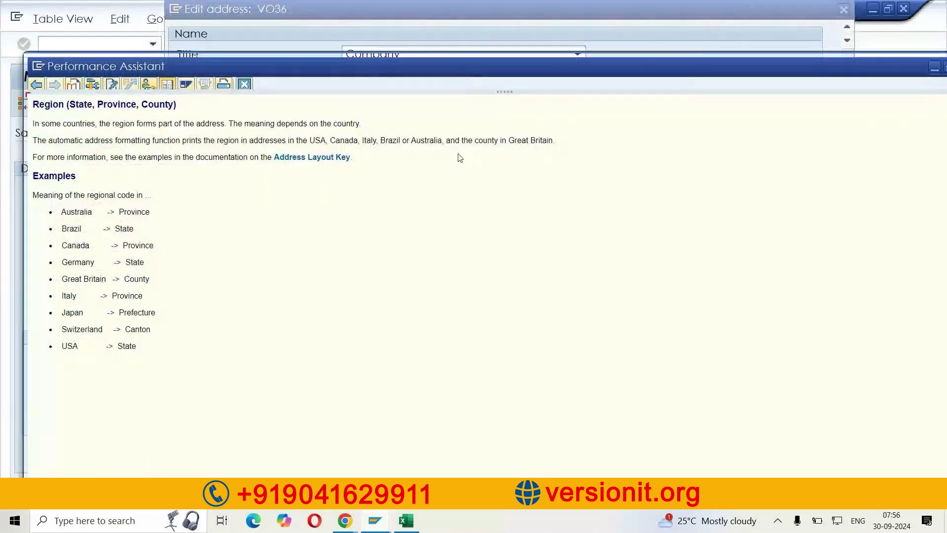
key("Escape")
Set the region of the VO36 address to 36 (Telangana) from the list of possible entries.
left_click(619, 241)
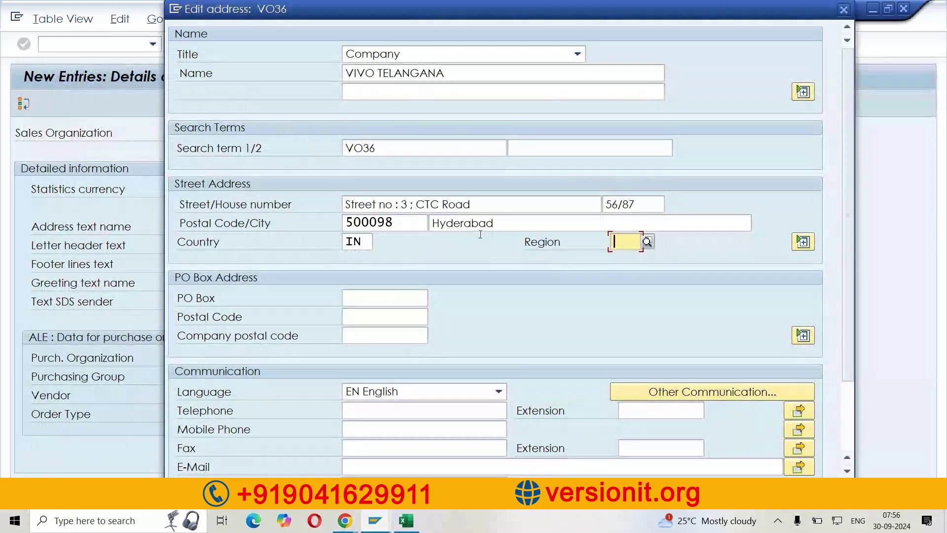
left_click(648, 244)
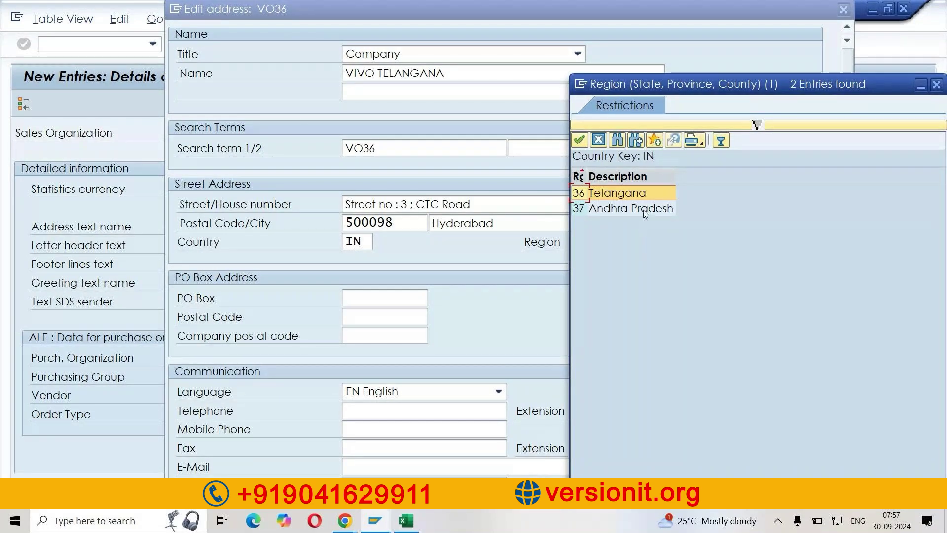
key("Return")
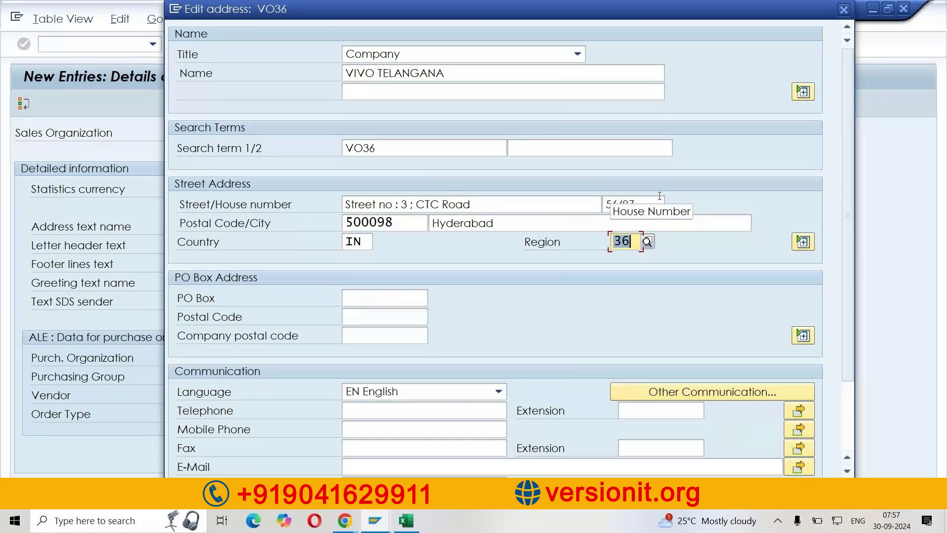
Expand the street address section to review its additional fields, such as building code, floor and extra street lines, and collapse it again.
left_click(803, 241)
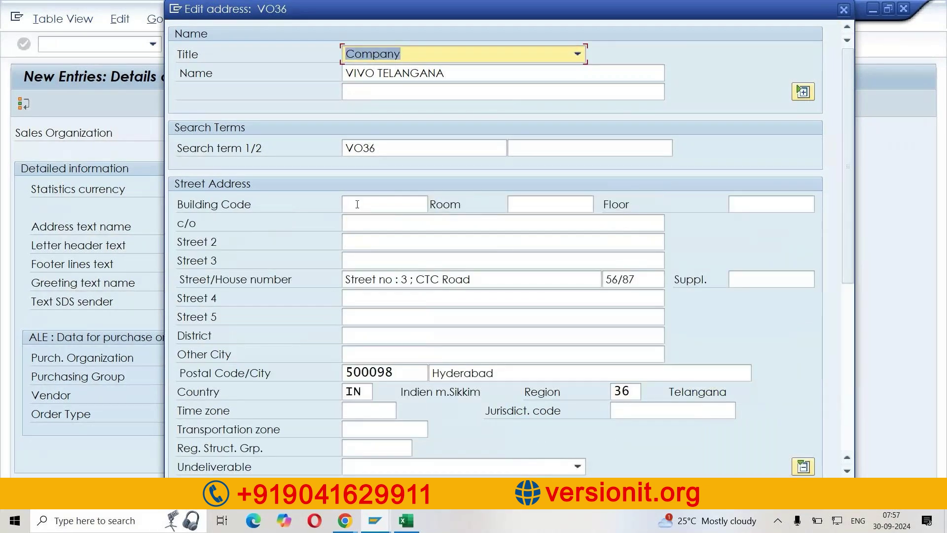
left_click(371, 204)
left_click(752, 205)
left_click(401, 226)
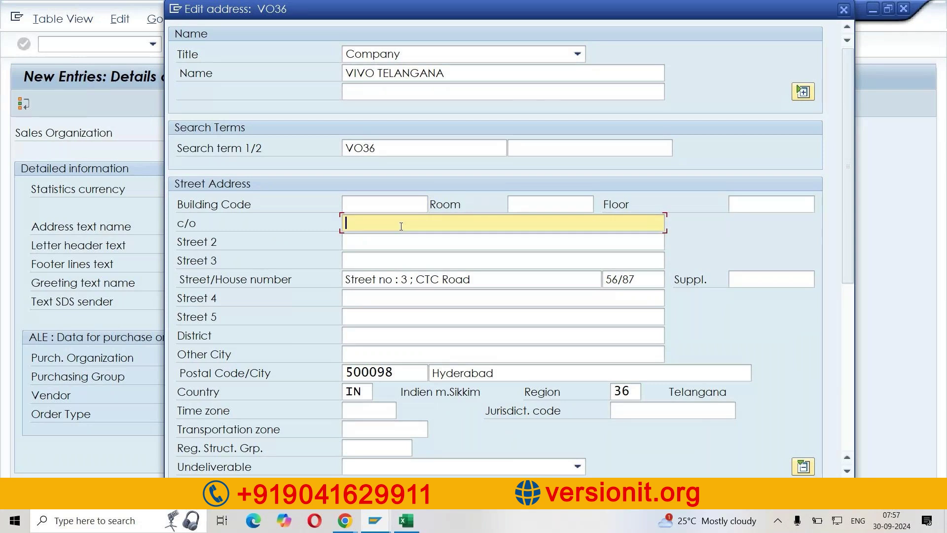
left_click(456, 262)
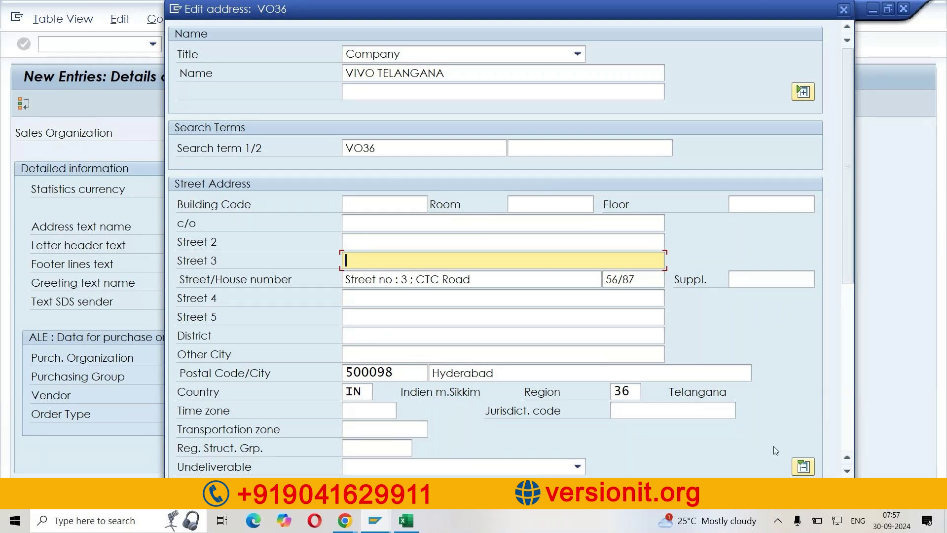
left_click(803, 466)
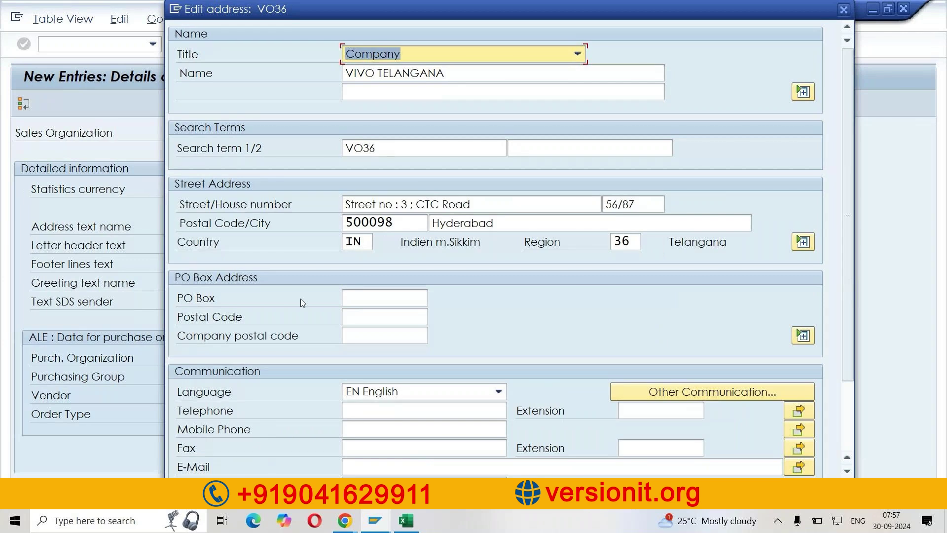
Review the PO box fields and the communication fields for language, fax and mobile phone in the VO36 address.
left_click(365, 298)
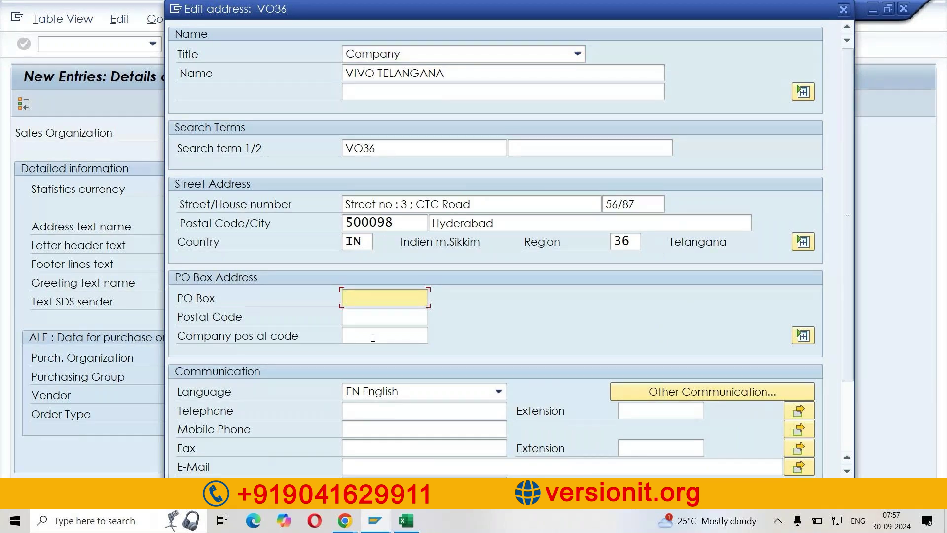
left_click(373, 337)
scroll(372, 337, "down", 3)
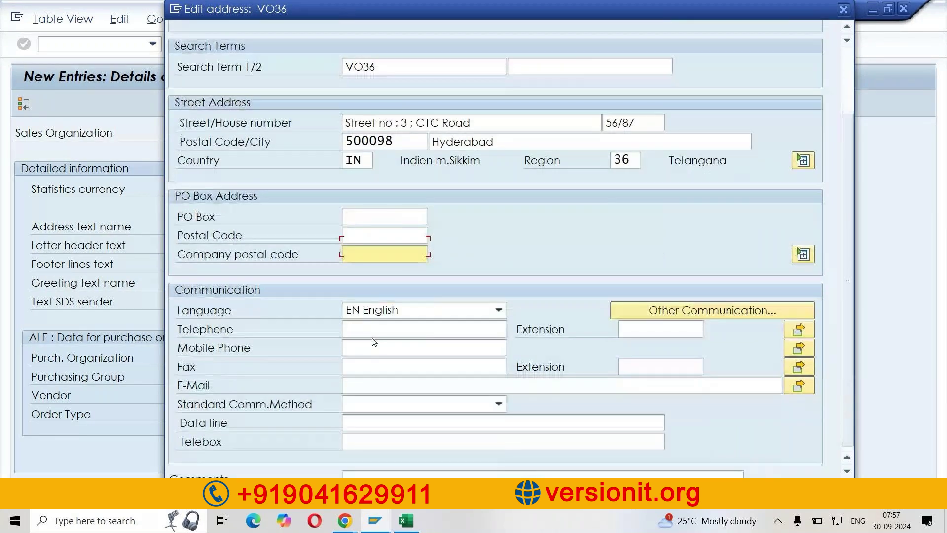
left_click(199, 305)
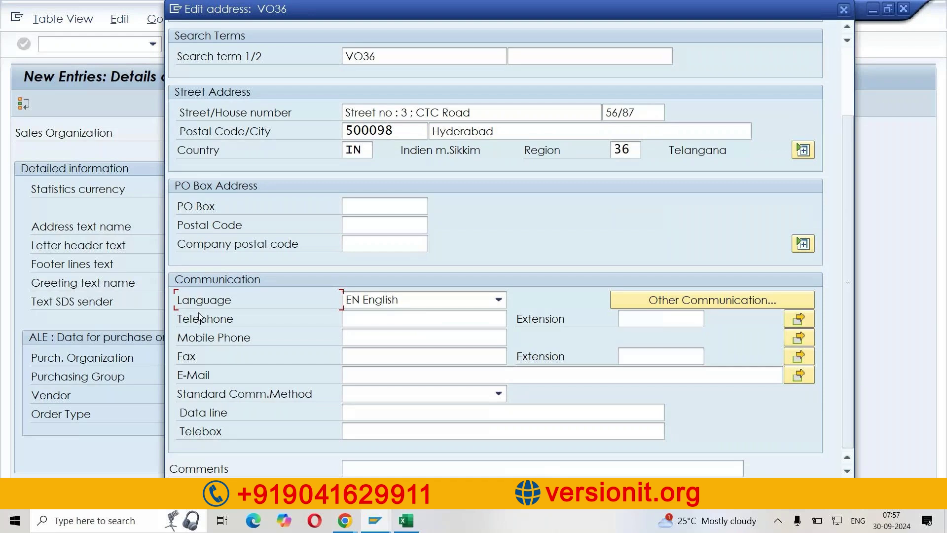
left_click(188, 360)
left_click(397, 337)
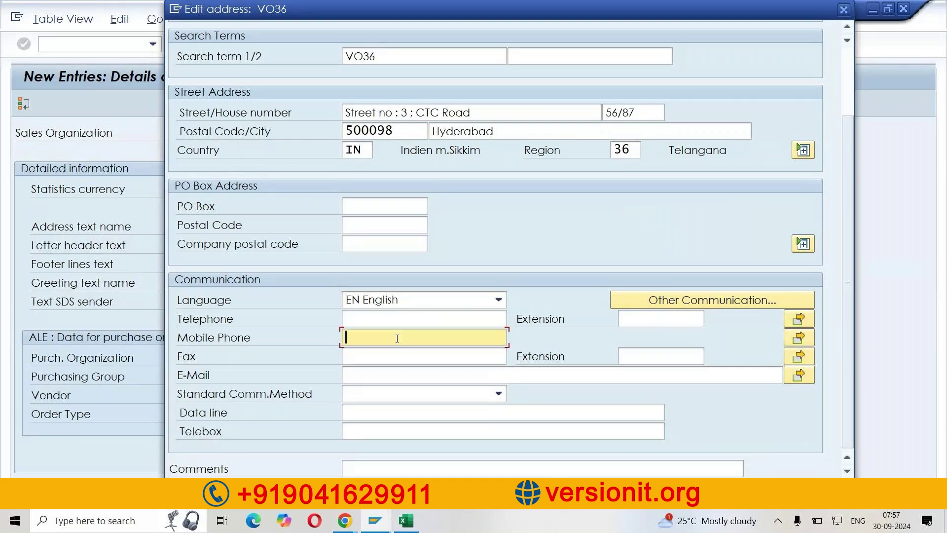
Finish the VO36 address with the fax and e-mail fields left empty, and check its formatted print preview.
left_click(381, 356)
left_click(388, 375)
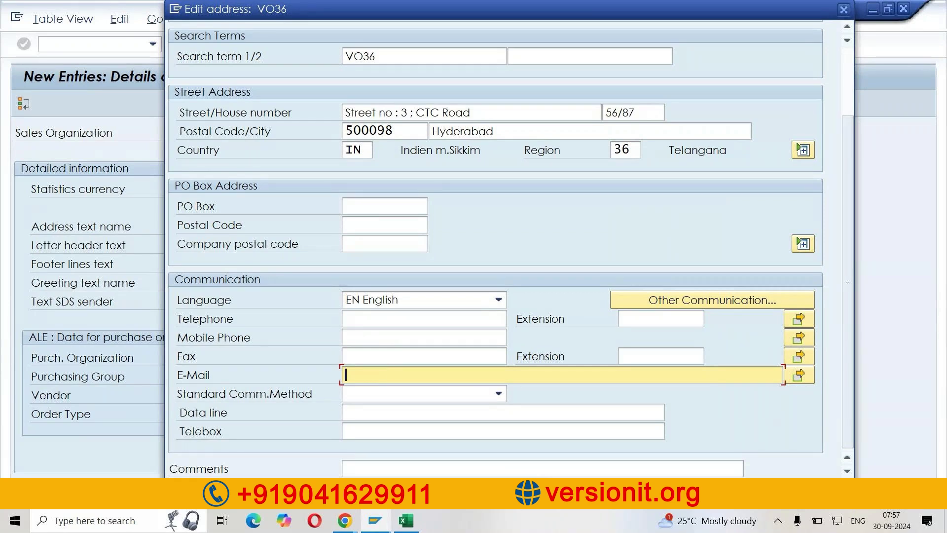
key("Return")
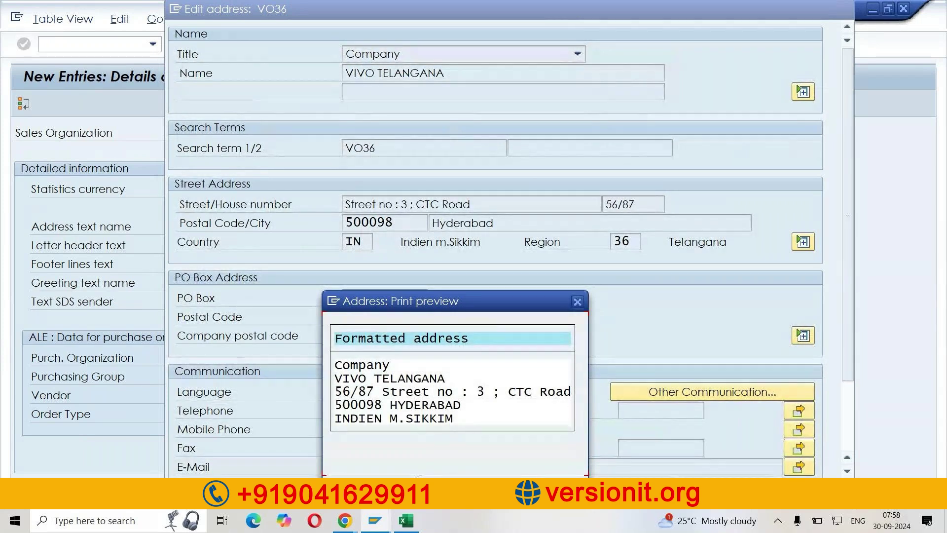
key("Return")
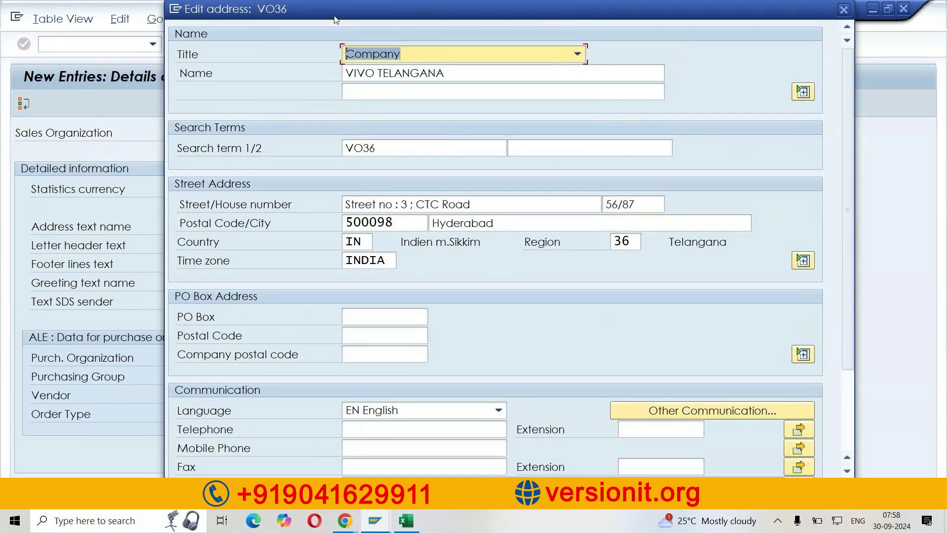
Check the VO36 sales organization entry behind the address form, and save the address to reach the customizing request prompt.
left_click_drag(334, 20, 685, 99)
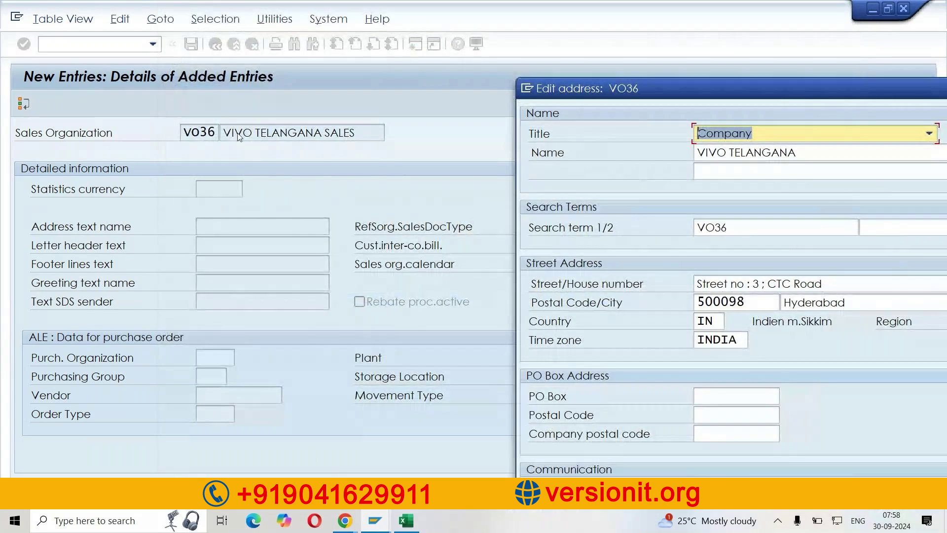
left_click_drag(716, 83, 471, 3)
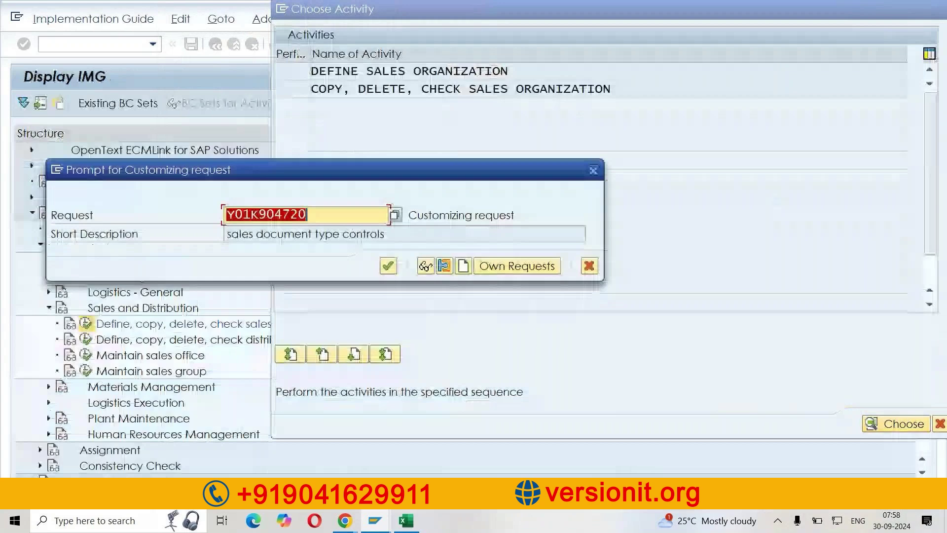
left_click_drag(469, 170, 551, 154)
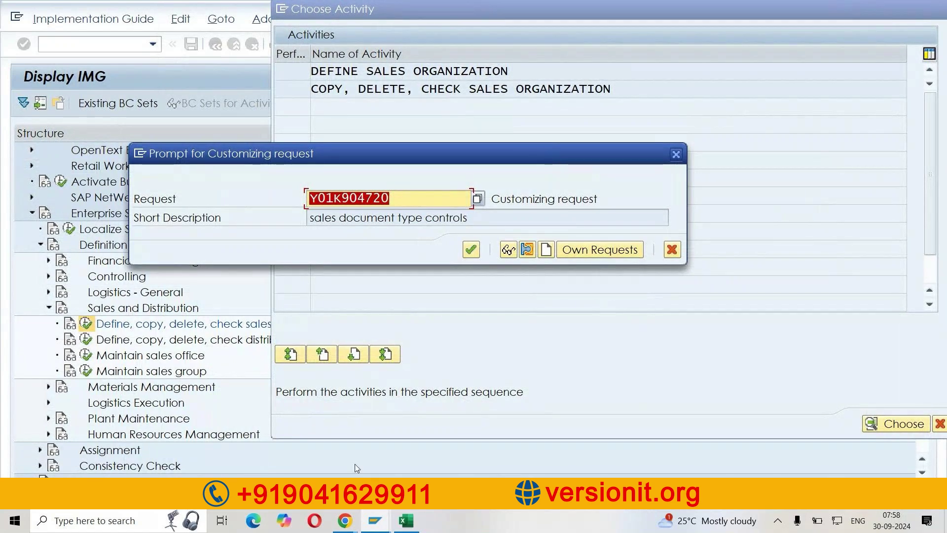
Switch to the Excel worksheet and enter the bold heading "TRANSPORT REQUEST" in cell B21.
left_click(406, 521)
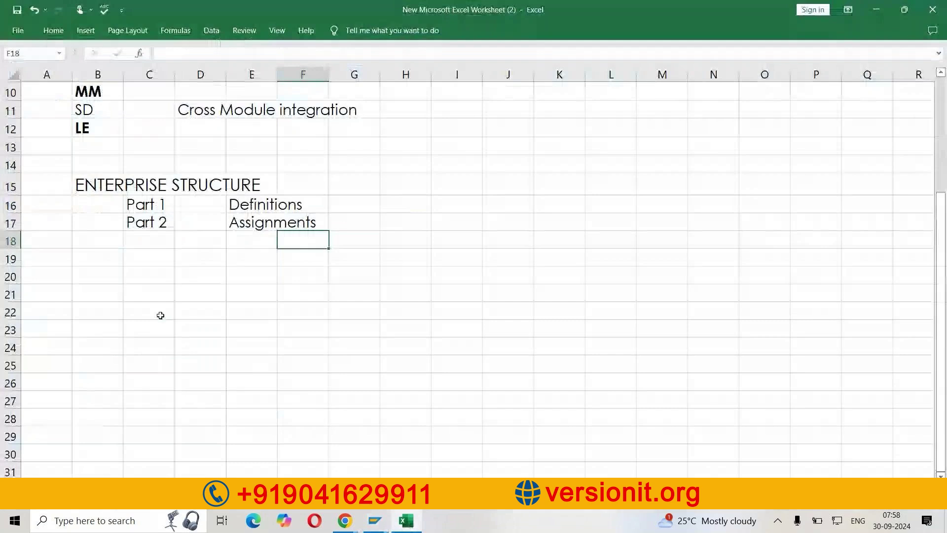
left_click(96, 292)
type("TRANSPORT REQUEST")
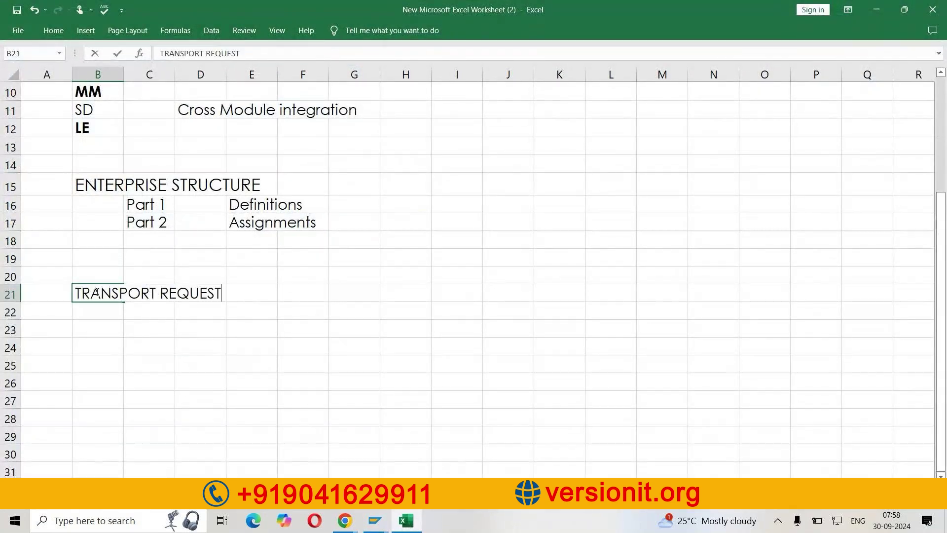
key("ctrl+Return")
key("ctrl+b")
key("Down")
key("Right")
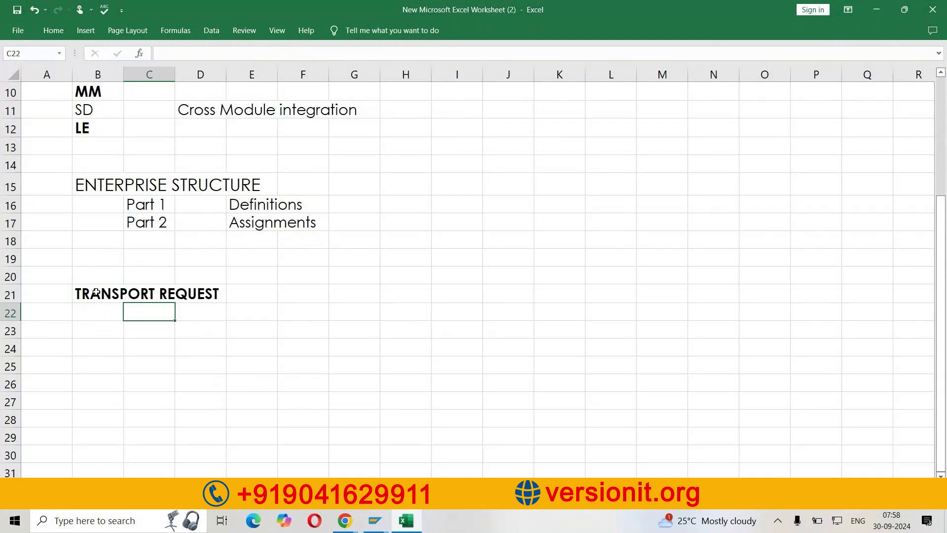
Enter the note "To move the data from Server - Server / Client - Client" in cell C22.
type("Tp")
key("BackSpace")
type("o move the data from ")
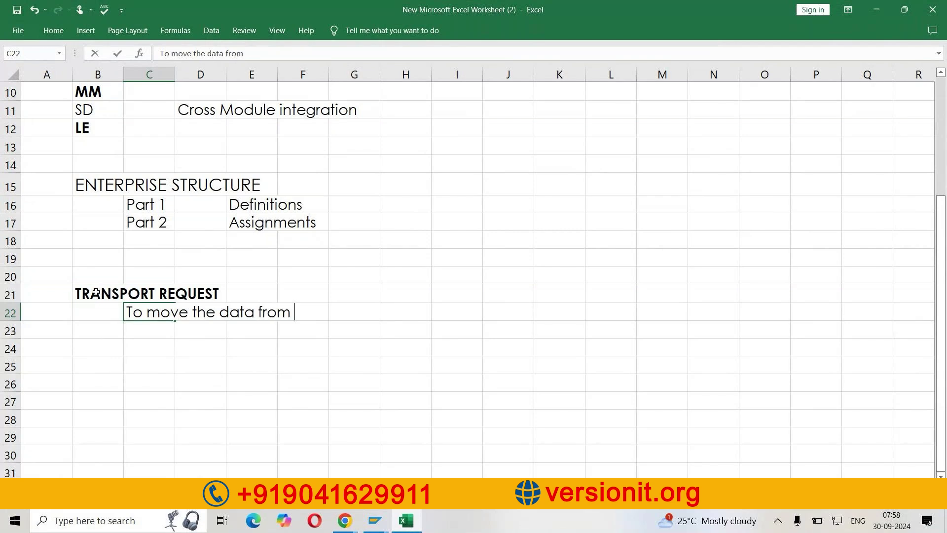
type("Server - Server")
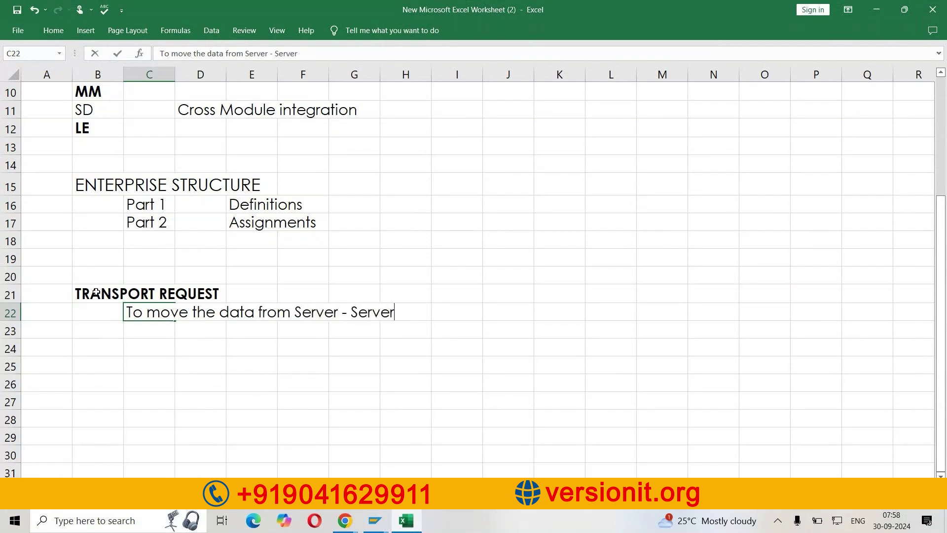
type(" / Client - Client")
key("Return")
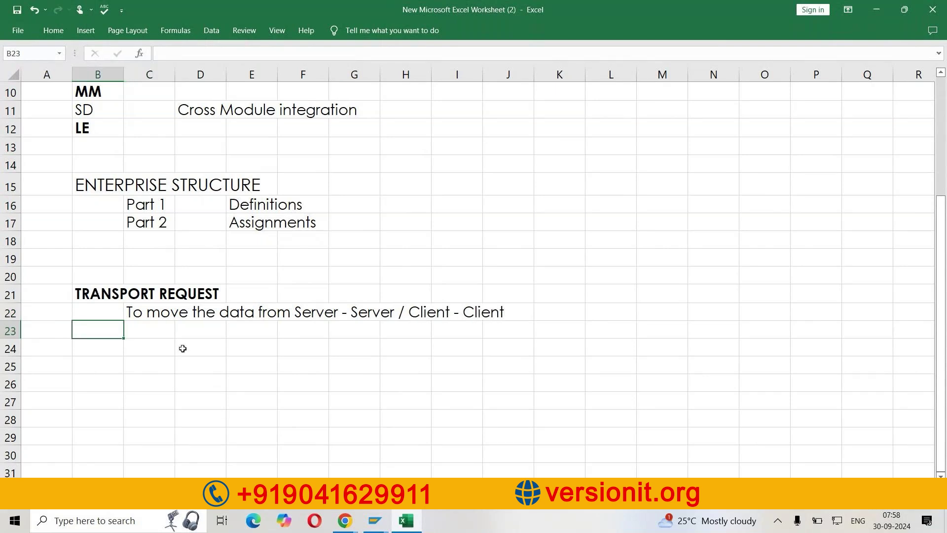
Add the client example "800 - 810 - 811" in cell I23 and the server example "DEV - QAS - PRD" in cell F23.
left_click(456, 329)
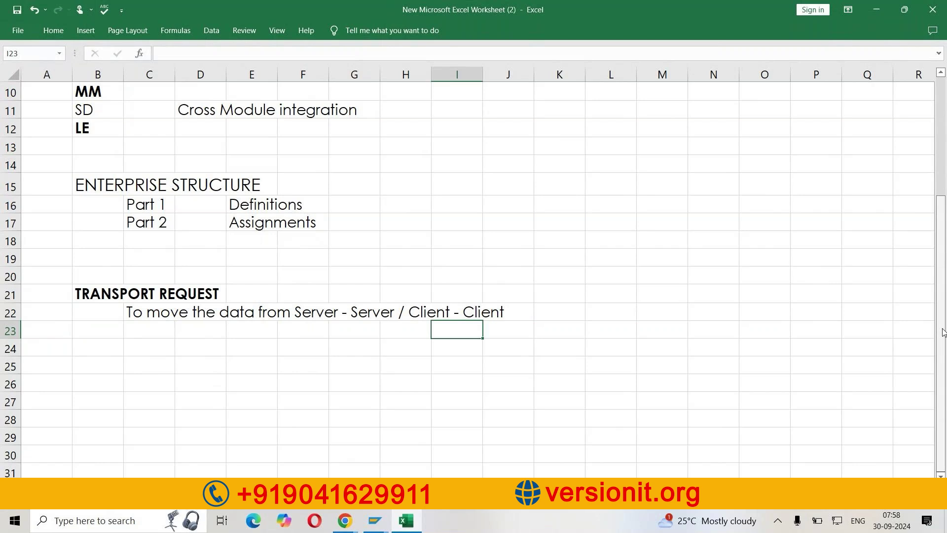
type("800 - 810 - 811")
key("Return")
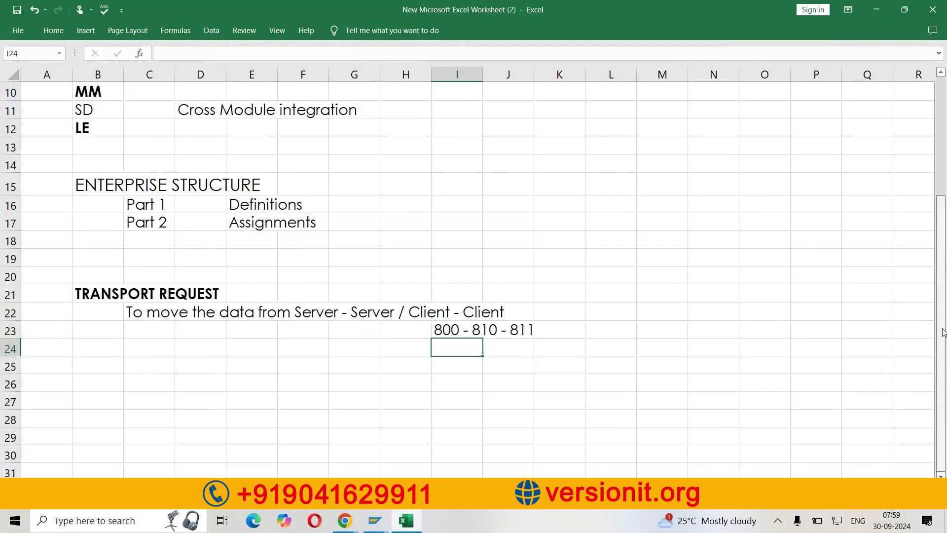
double_click(313, 335)
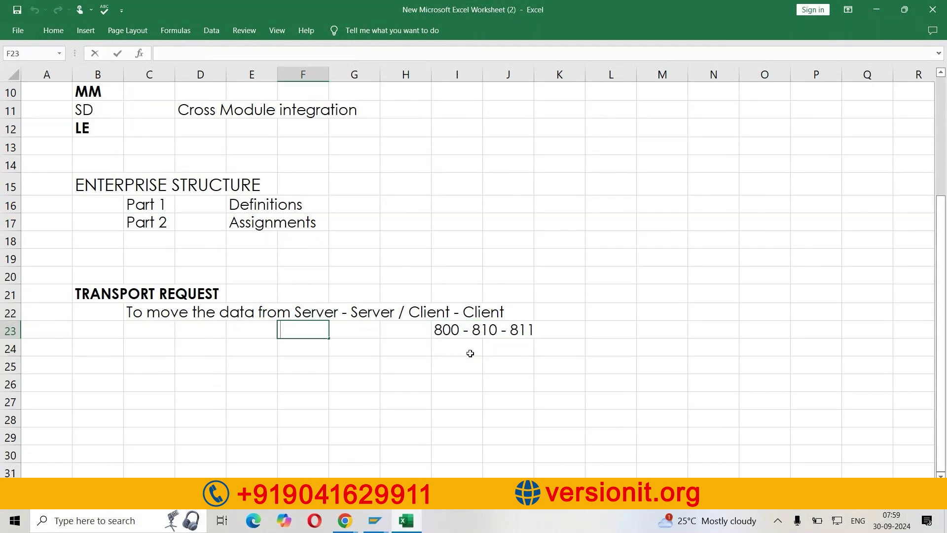
type("P")
key("BackSpace")
type("DEV - QAS - PRD")
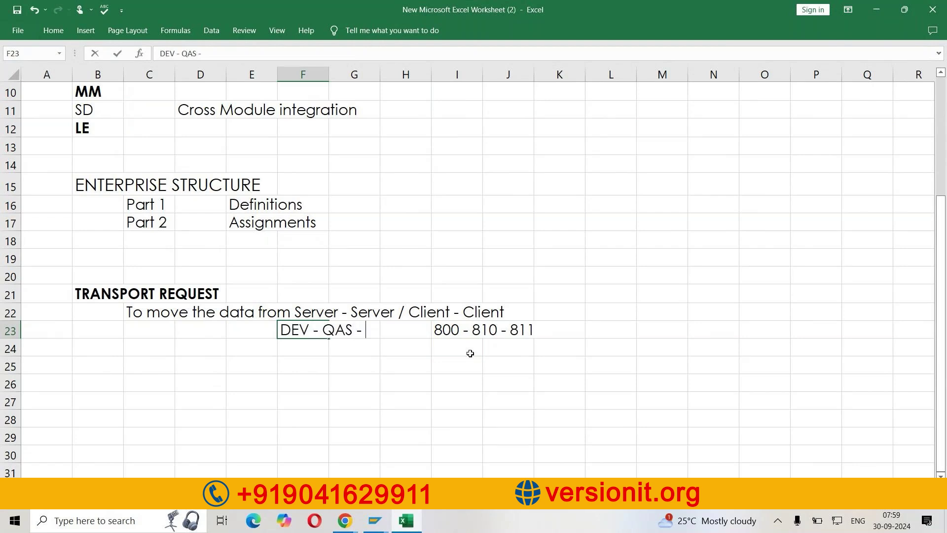
key("Return")
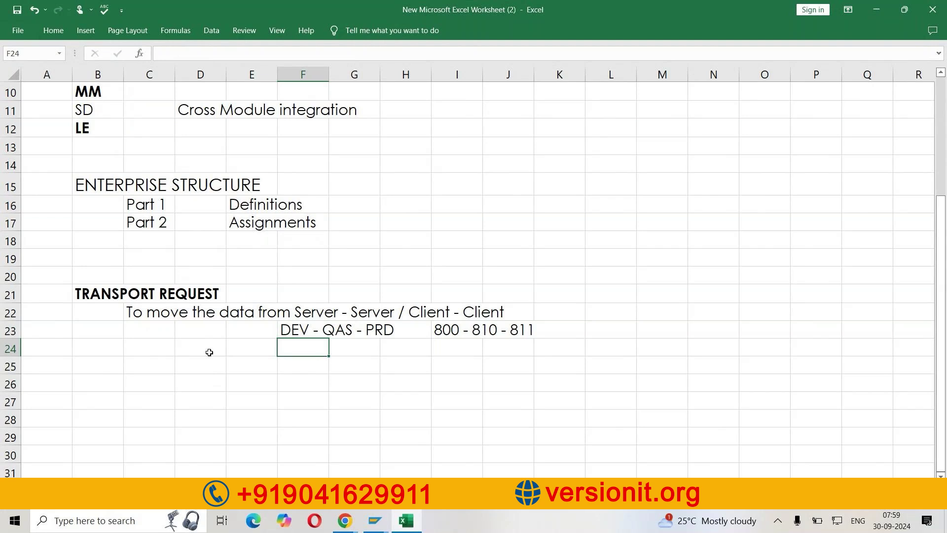
Enter "Data Transportation Activities" in cell L22 and "SAP BASIS Team" in cell M23.
left_click(156, 359)
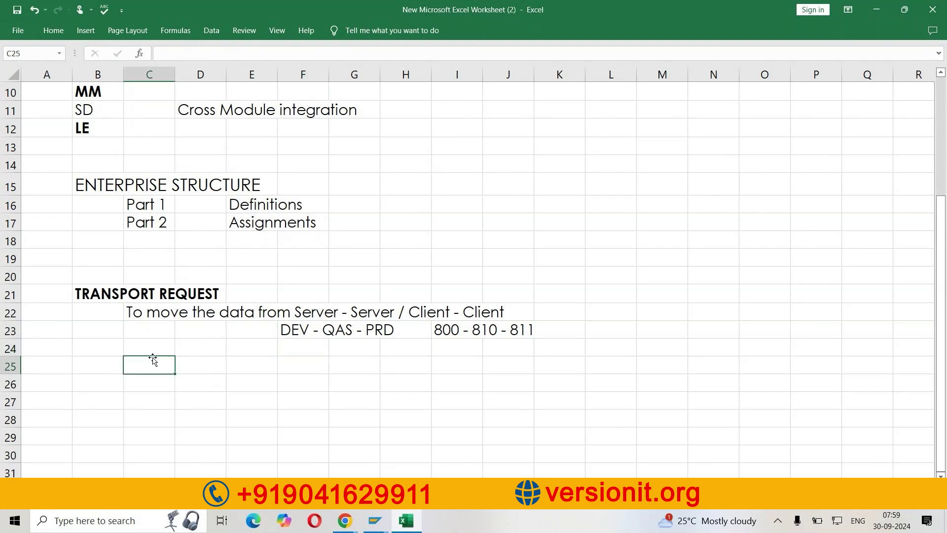
left_click(620, 303)
type("Data")
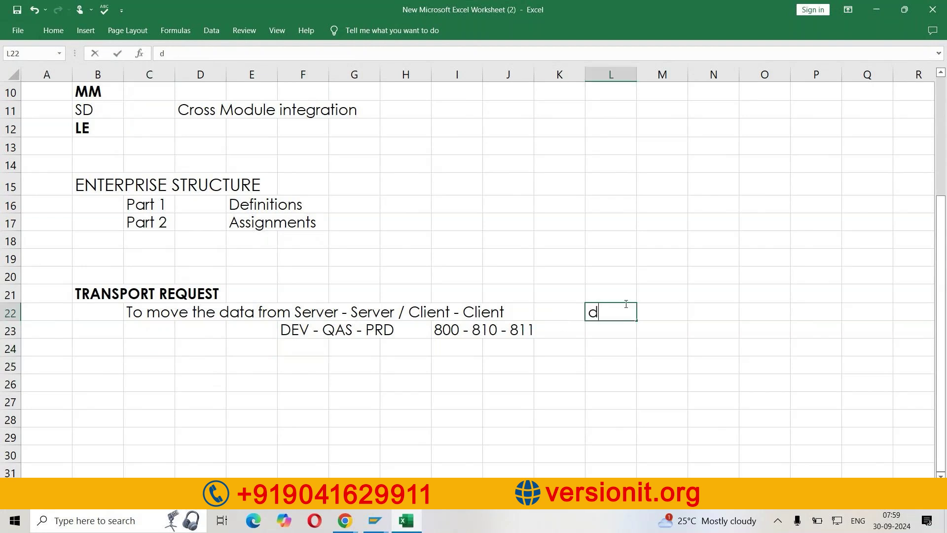
type(" Tra")
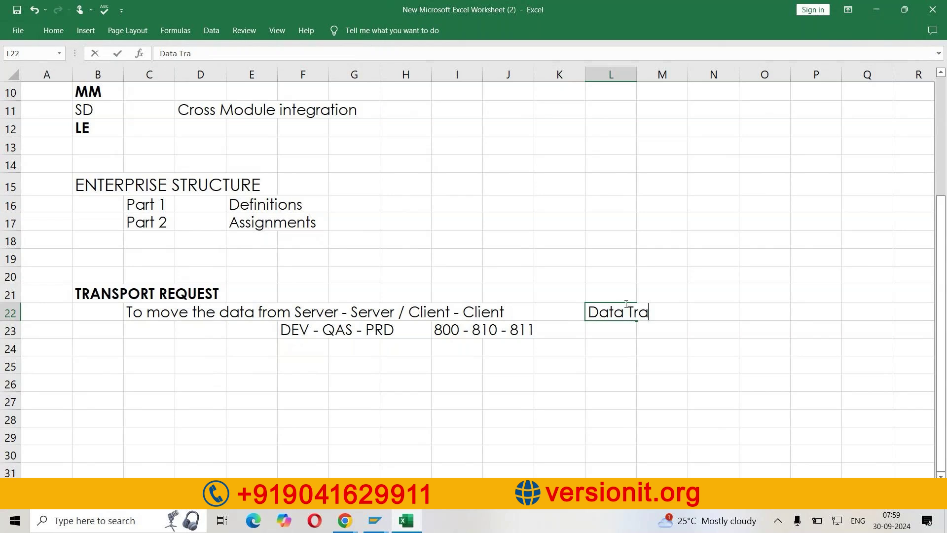
type("nsportation ")
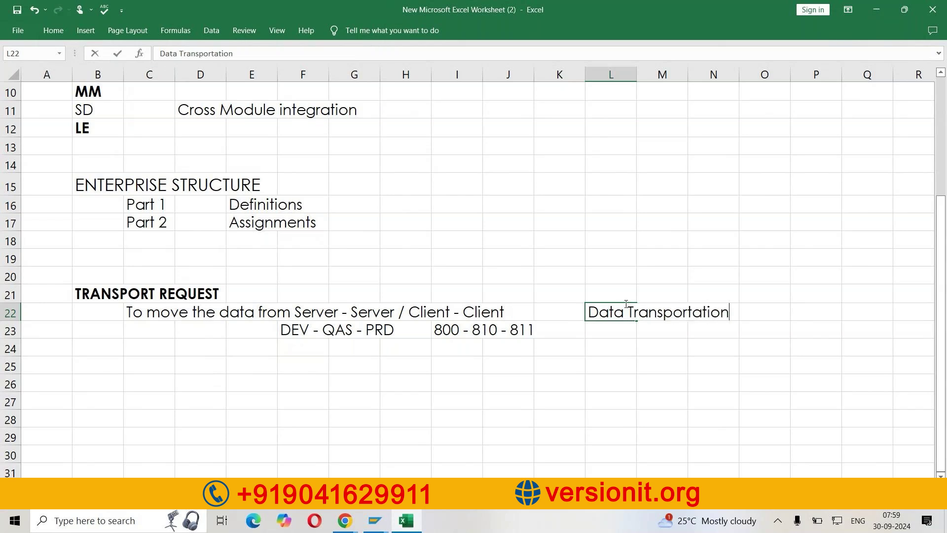
type("Activities")
key("Down")
key("Right")
type("SAP BASIS ")
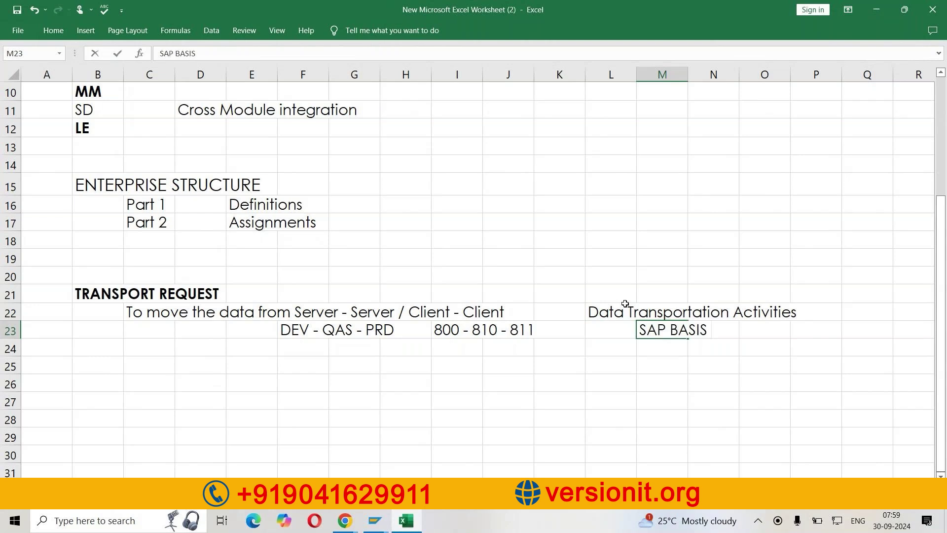
type("Team")
key("Return")
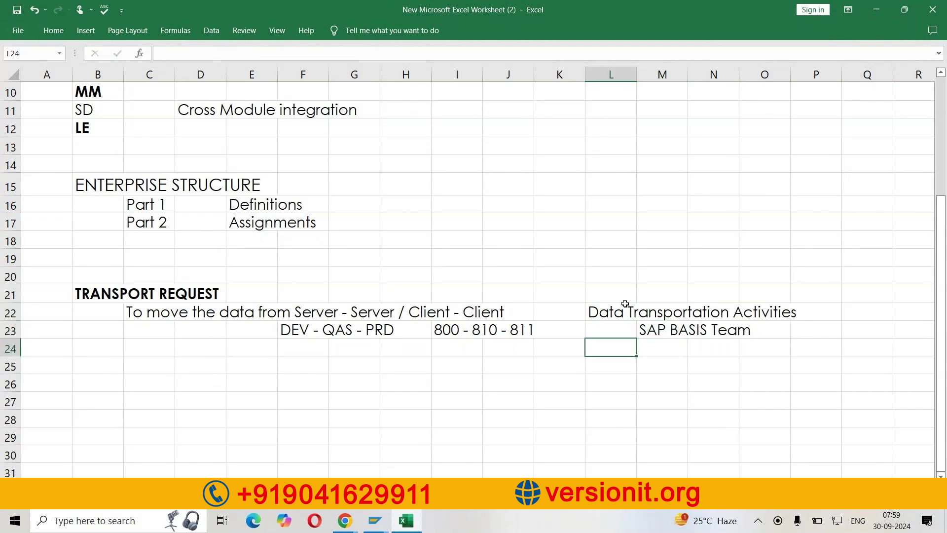
Enter "Configuration Data" in cell B25 below the transport request notes.
left_click(234, 360)
left_click(121, 373)
type("Configuration Data")
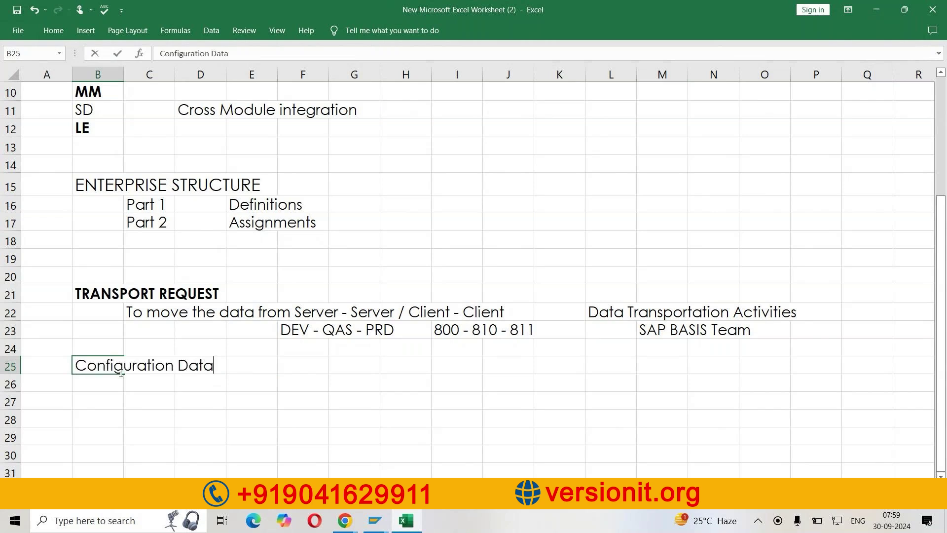
key("Return")
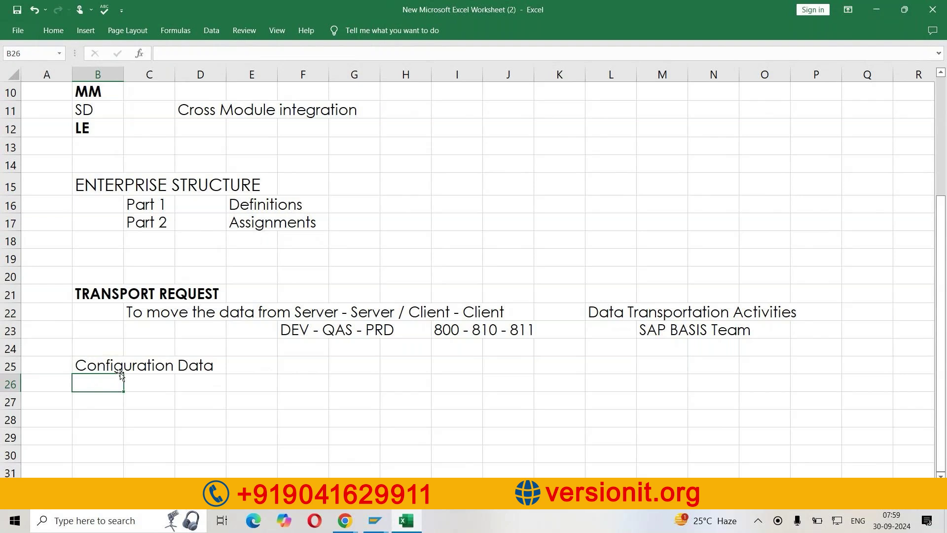
left_click(117, 369)
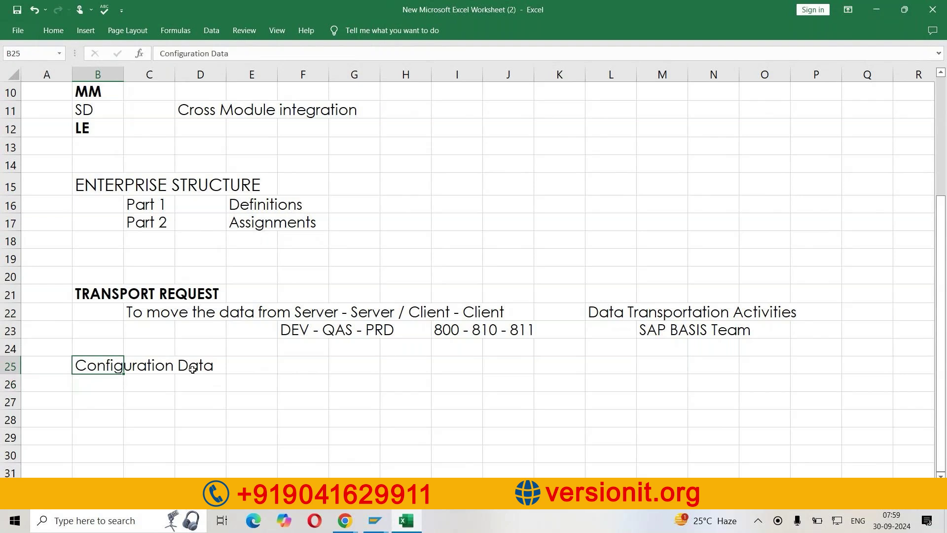
left_click_drag(192, 368, 250, 375)
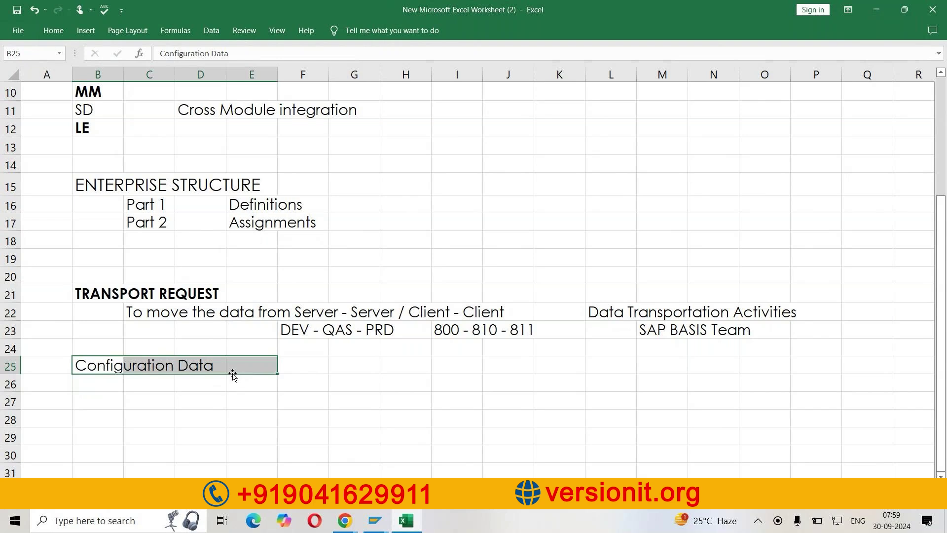
left_click(180, 410)
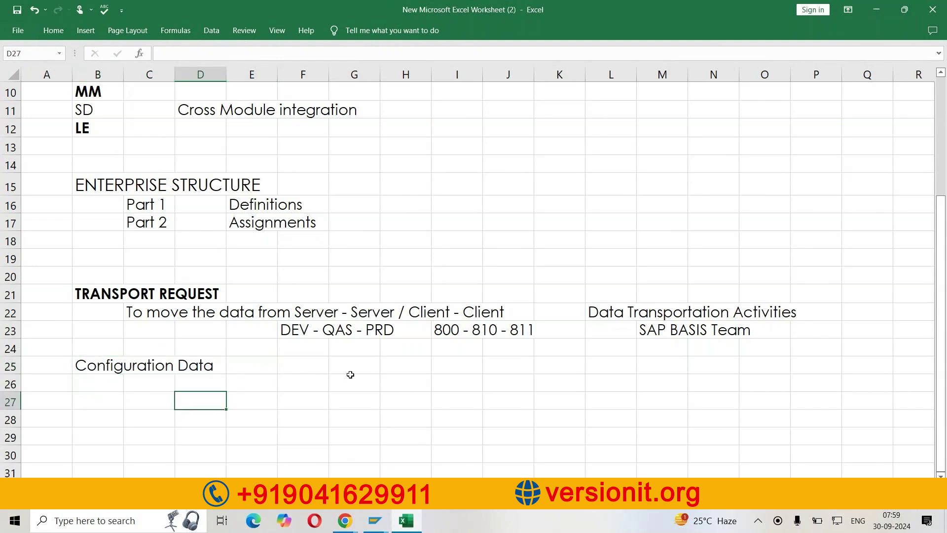
left_click(102, 295)
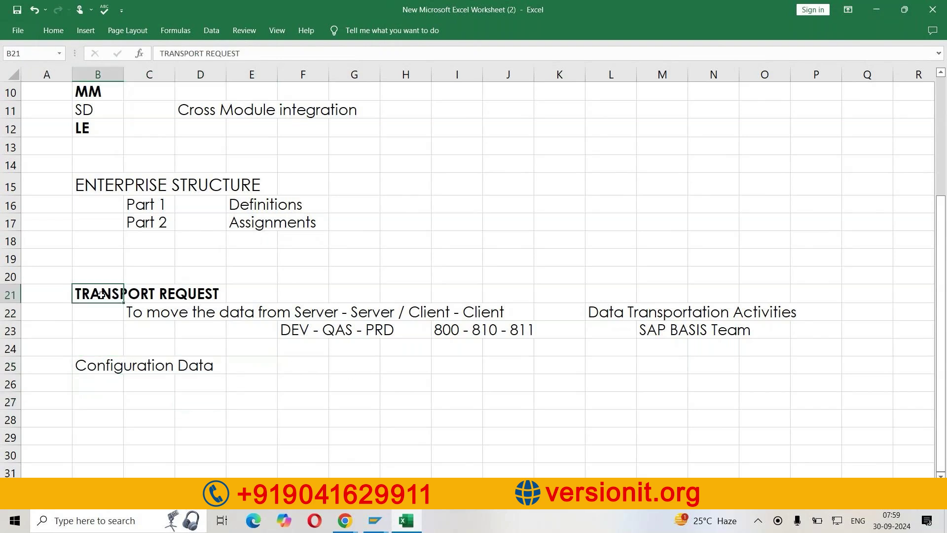
Enter "2 Types of Transport Request" in cell F25 beside the configuration data note.
left_click(319, 361)
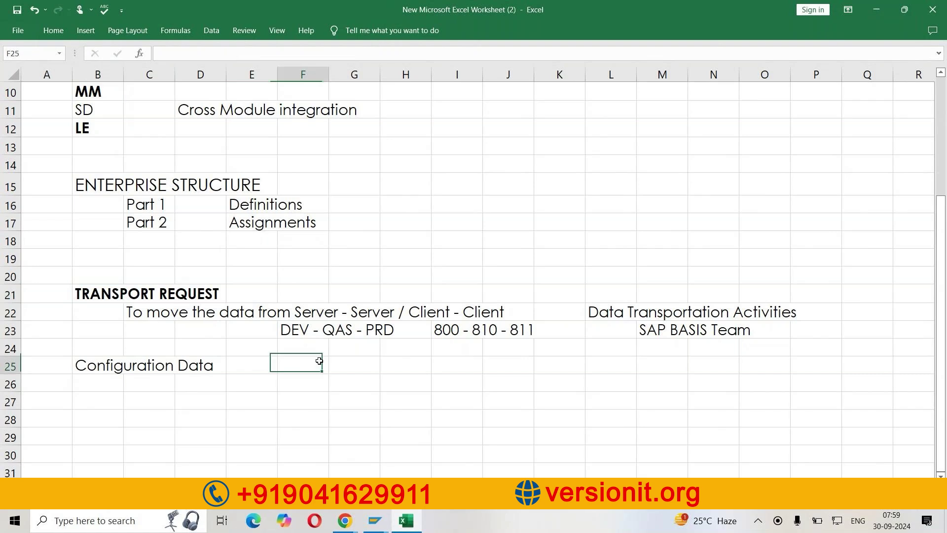
type("2 Typ")
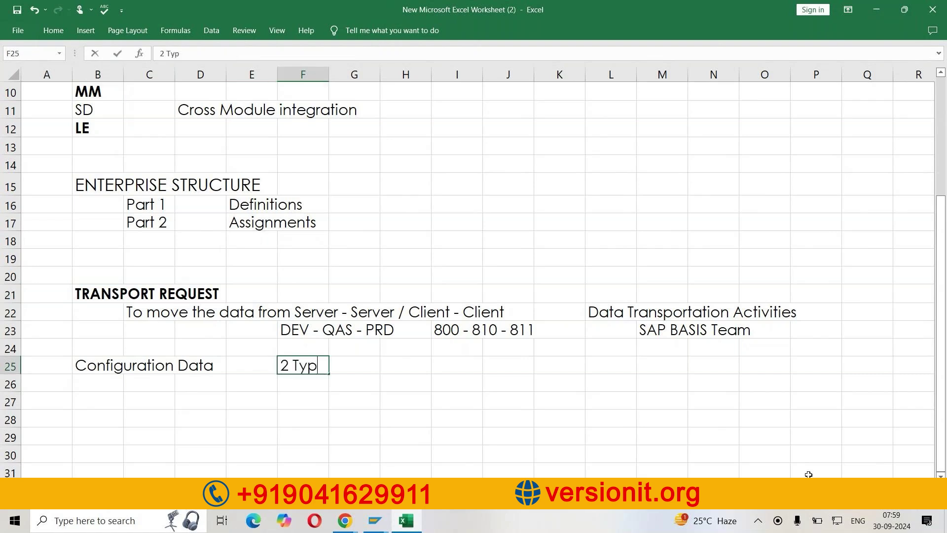
type("es of Transport ")
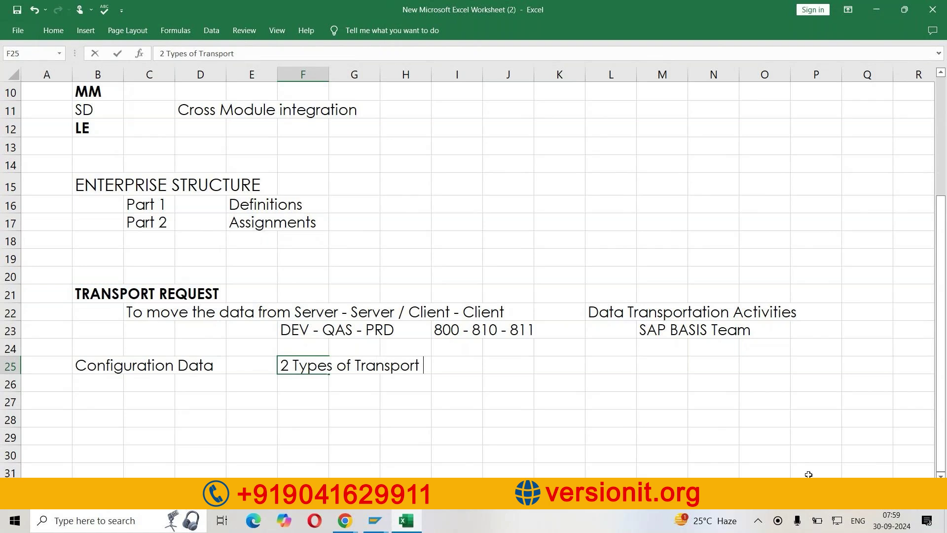
type("Request")
key("Return")
Enter "Customization request" in cell G26 and "Workbench Request" in cell G27 under the transport request types.
key("Right")
type("Custo")
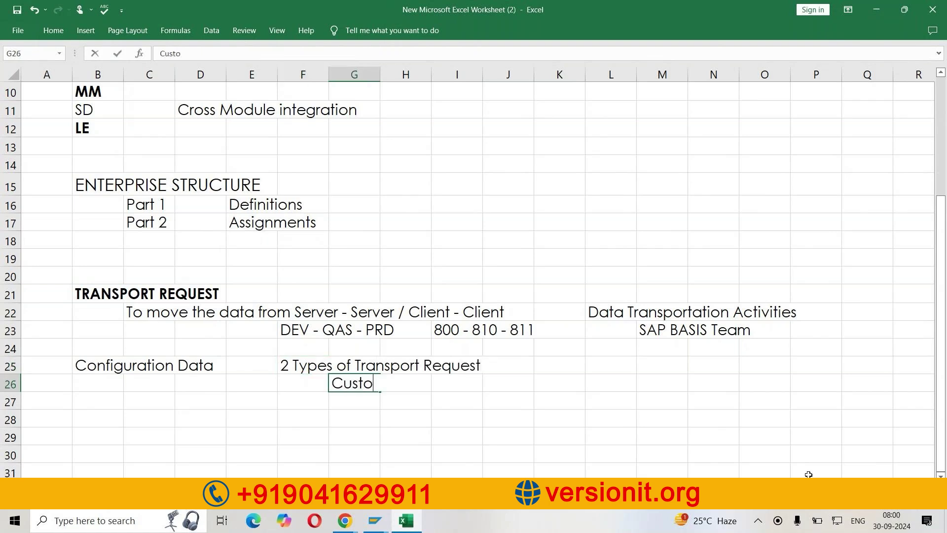
type("mization request")
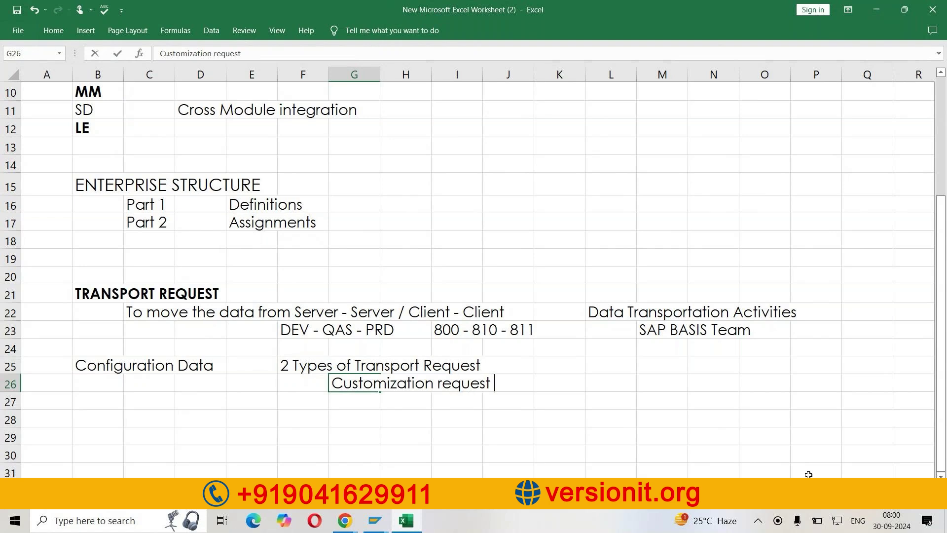
key("Return")
type("Workbench R")
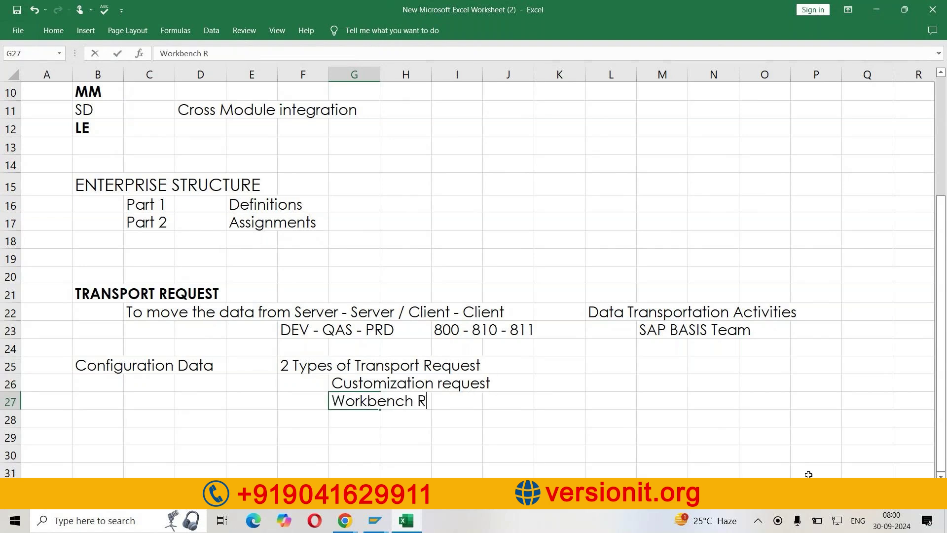
type("equest")
key("Return")
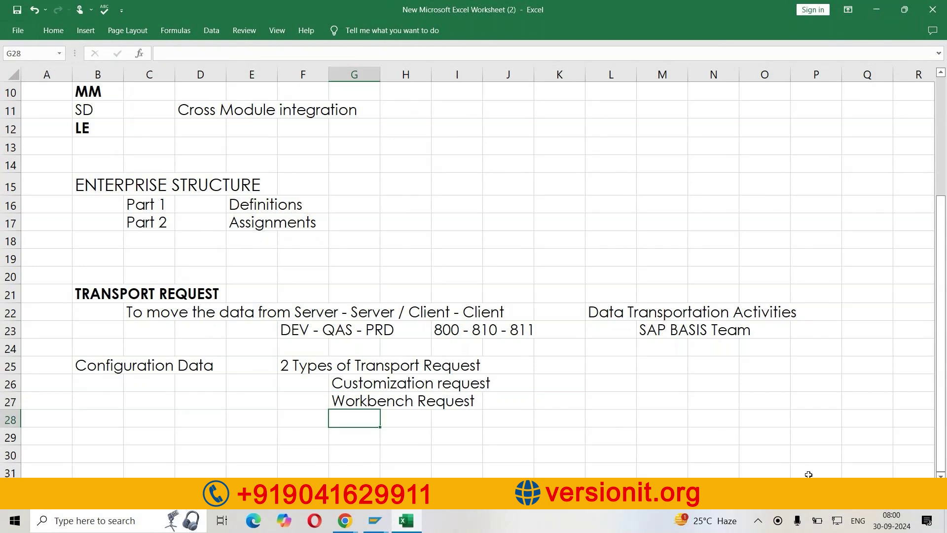
Switch to SAP and examine the request number, request type and short description in the customizing request prompt.
key("alt+Tab")
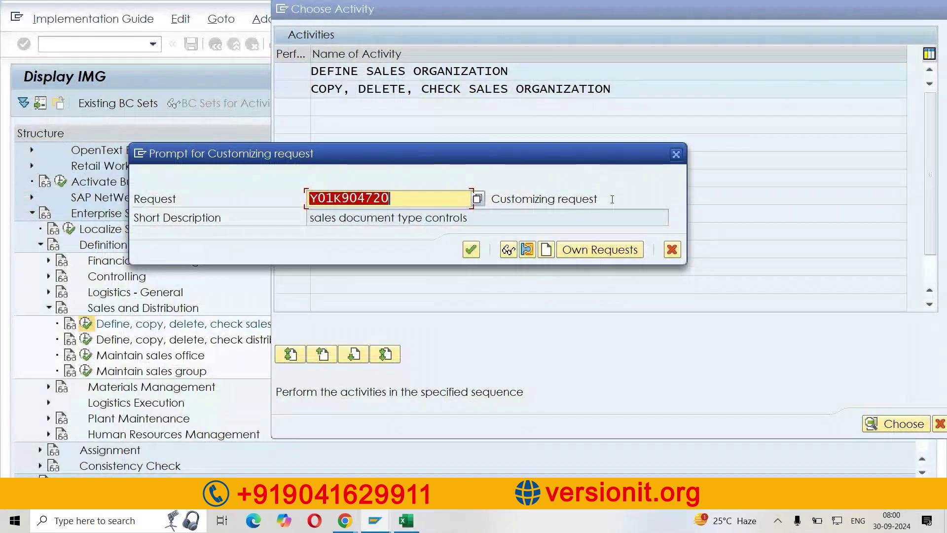
left_click_drag(597, 198, 471, 202)
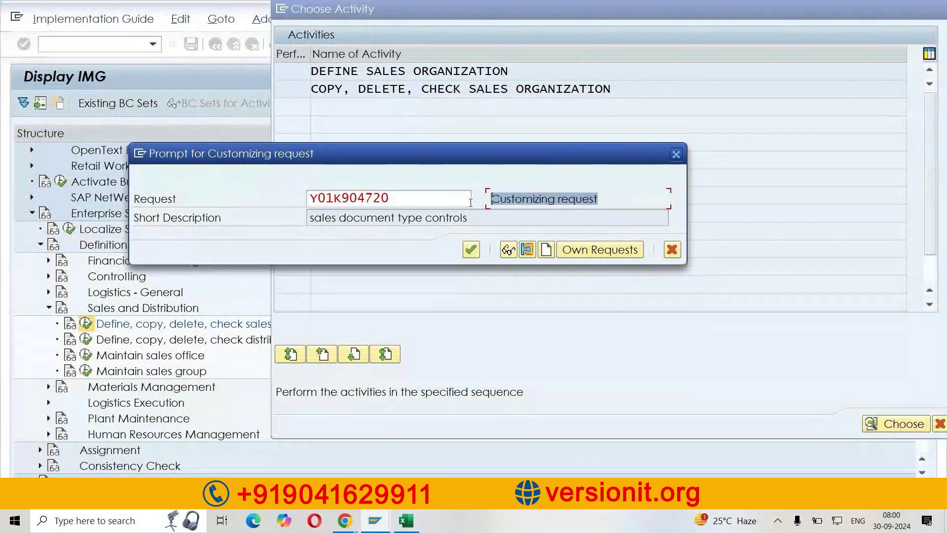
key("Left")
left_click_drag(631, 207, 485, 201)
left_click_drag(424, 200, 334, 200)
left_click(288, 202)
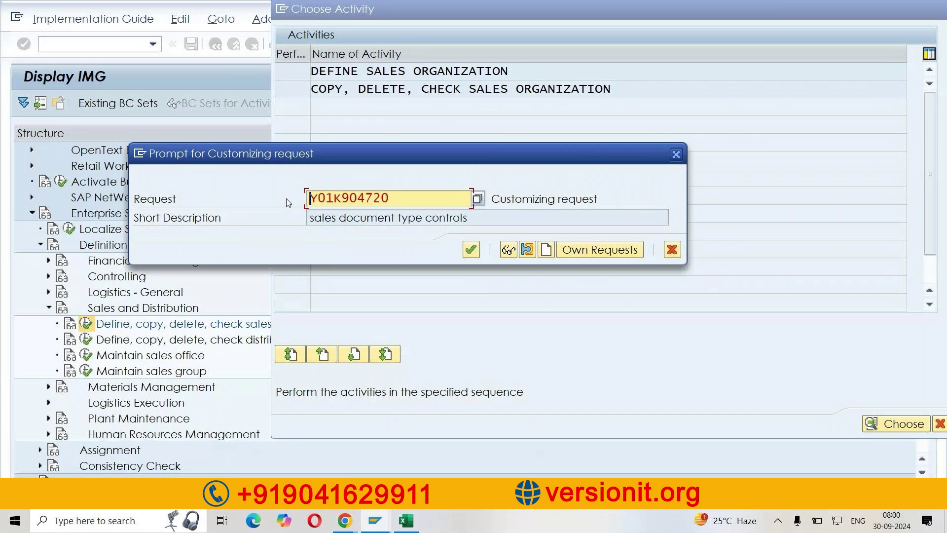
key("Tab")
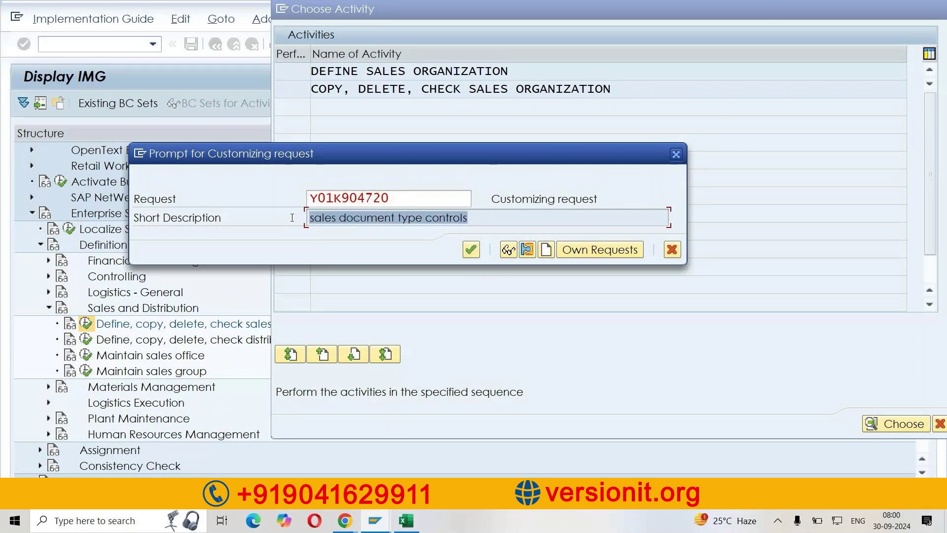
left_click_drag(475, 197, 402, 193)
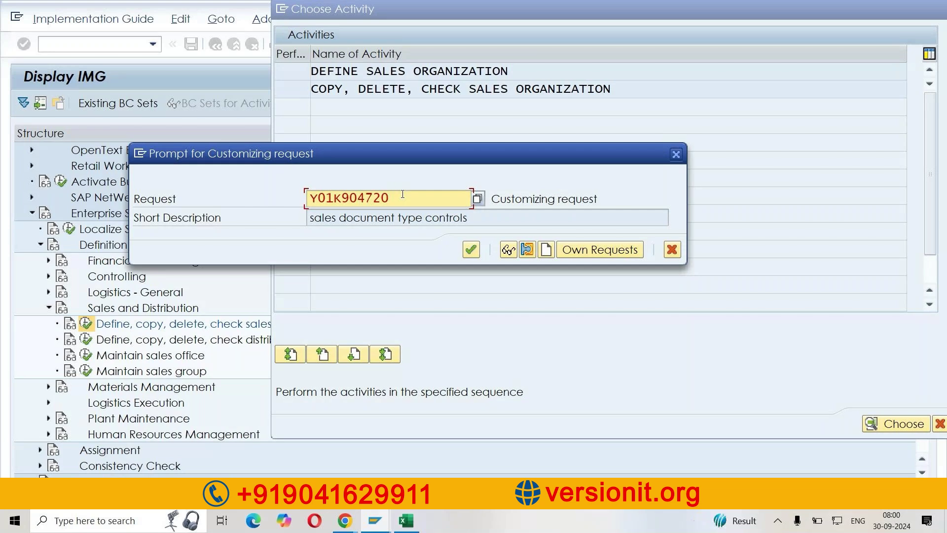
left_click_drag(402, 194, 255, 206)
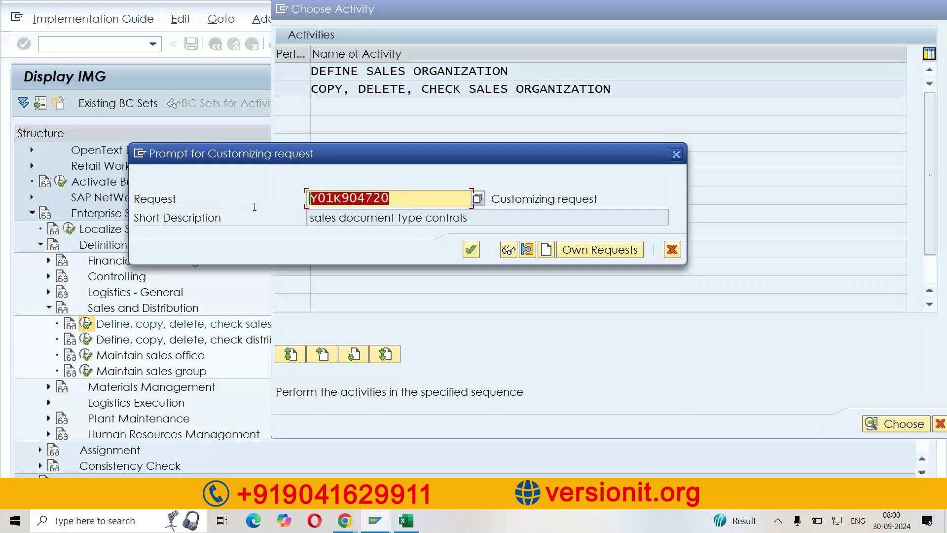
left_click(254, 206)
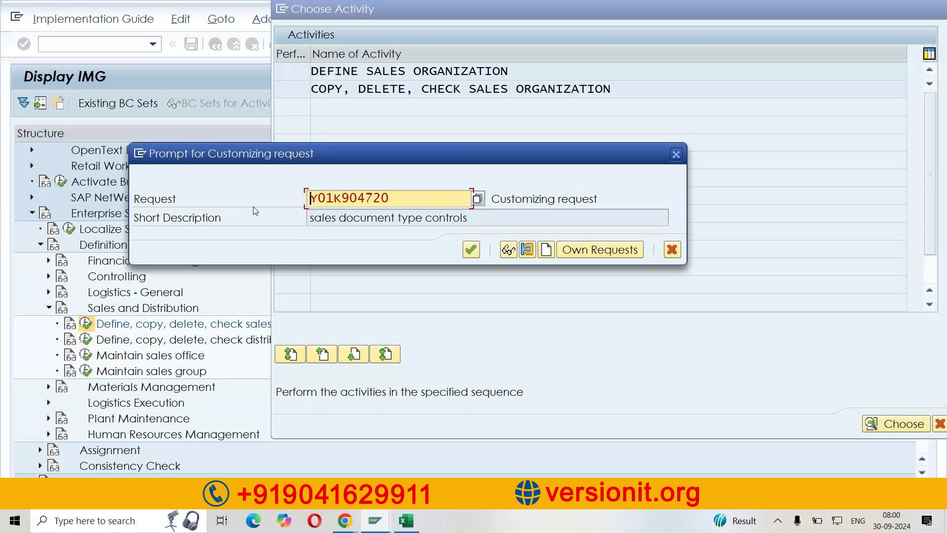
Review the two request types in the Excel notes, and return to SAP to check the proposed request's short description.
key("alt+Tab")
left_click_drag(347, 385, 513, 384)
left_click_drag(341, 400, 500, 403)
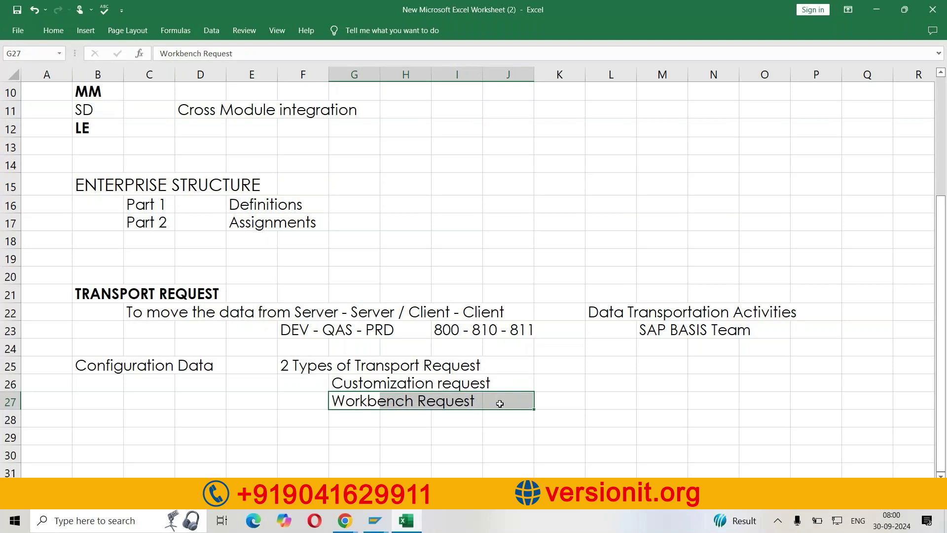
key("alt+Tab")
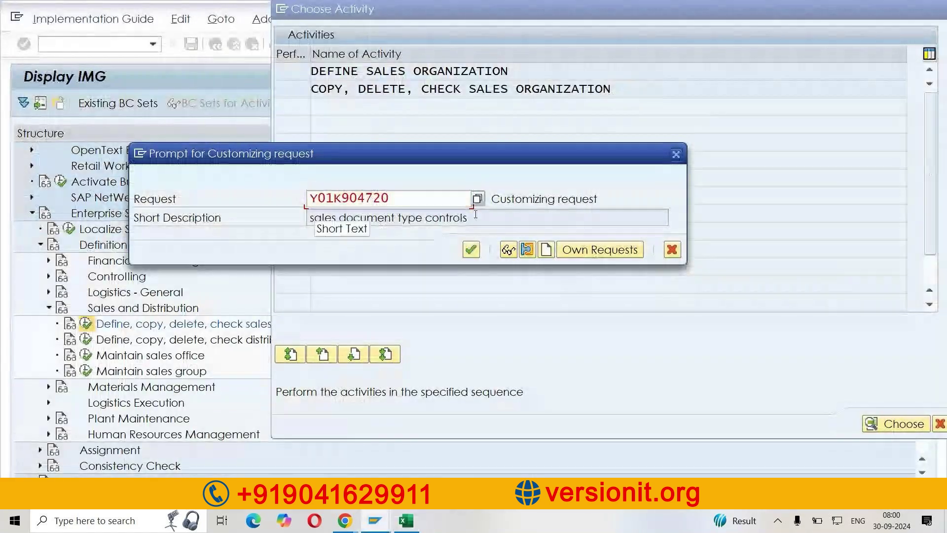
left_click_drag(476, 214, 291, 233)
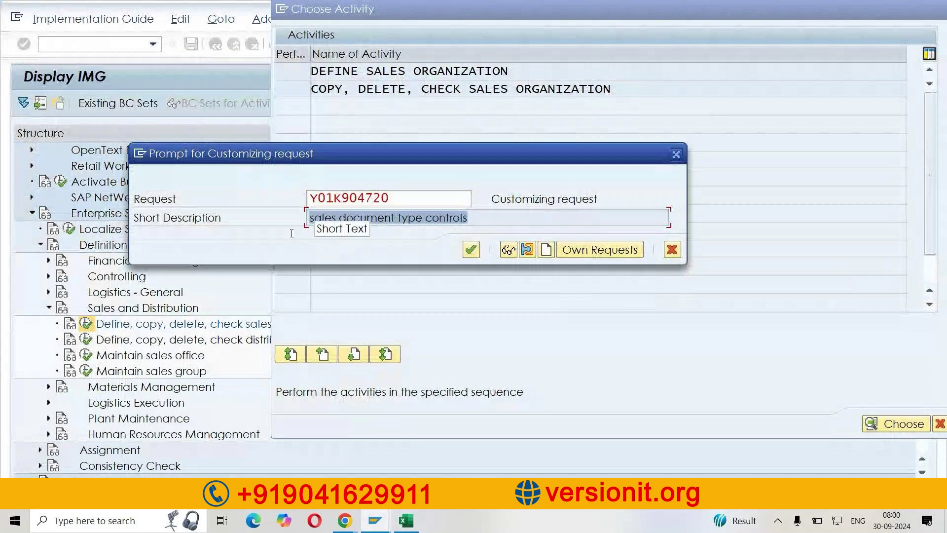
left_click(428, 256)
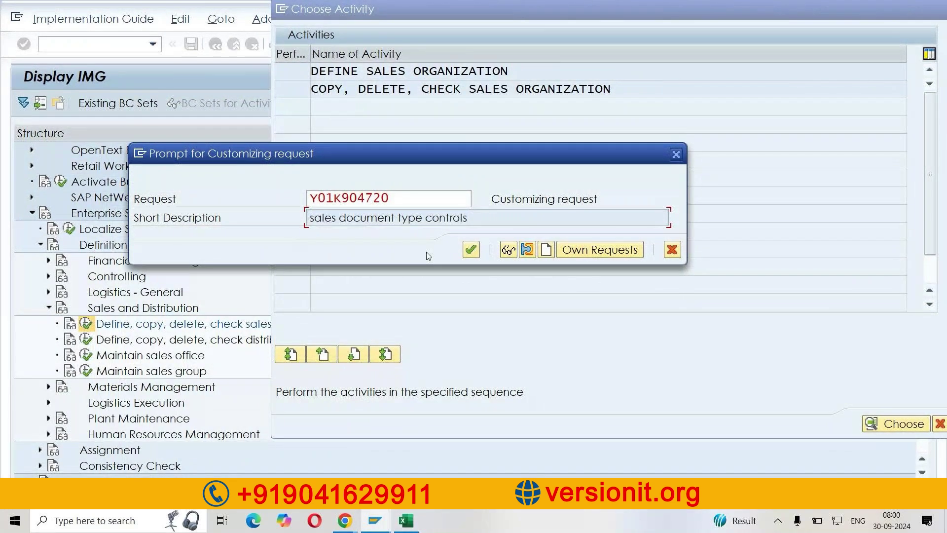
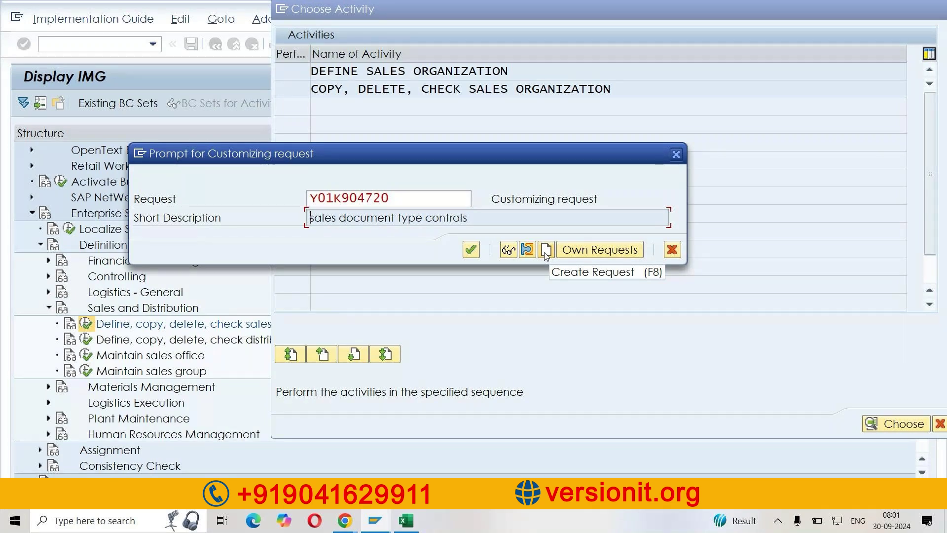
Create and save a new customizing request with the short description "VIVO - Enterprise Structure".
left_click(546, 251)
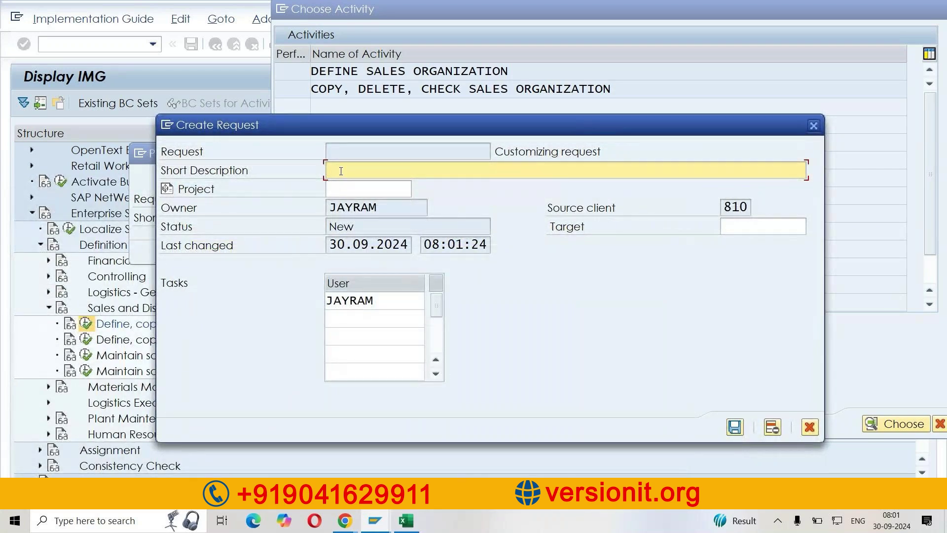
type("VIVO - Enterprise Structure")
left_click(374, 152)
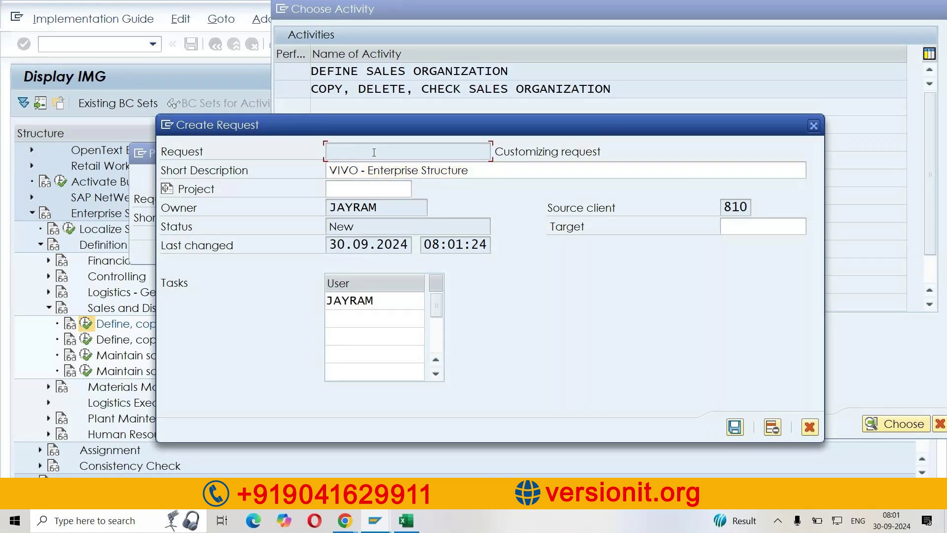
left_click(386, 208)
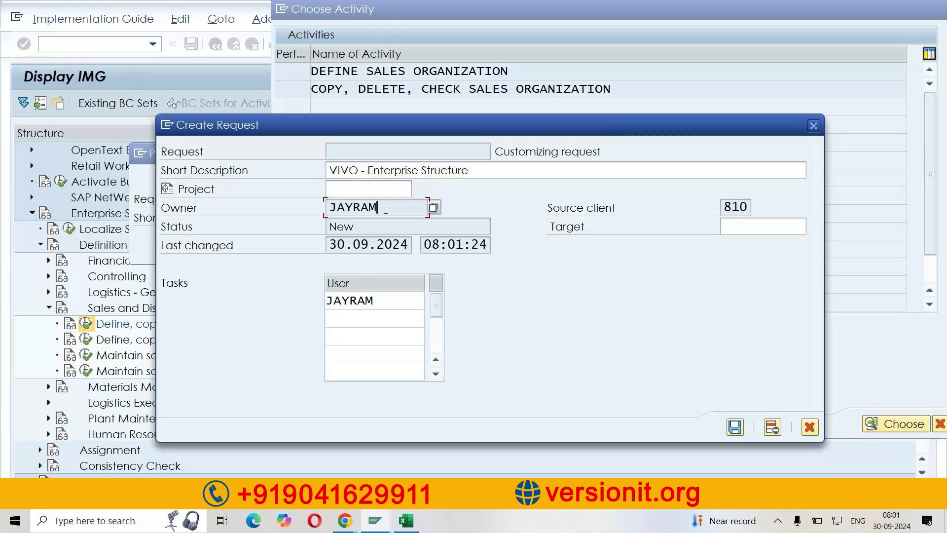
left_click(377, 245)
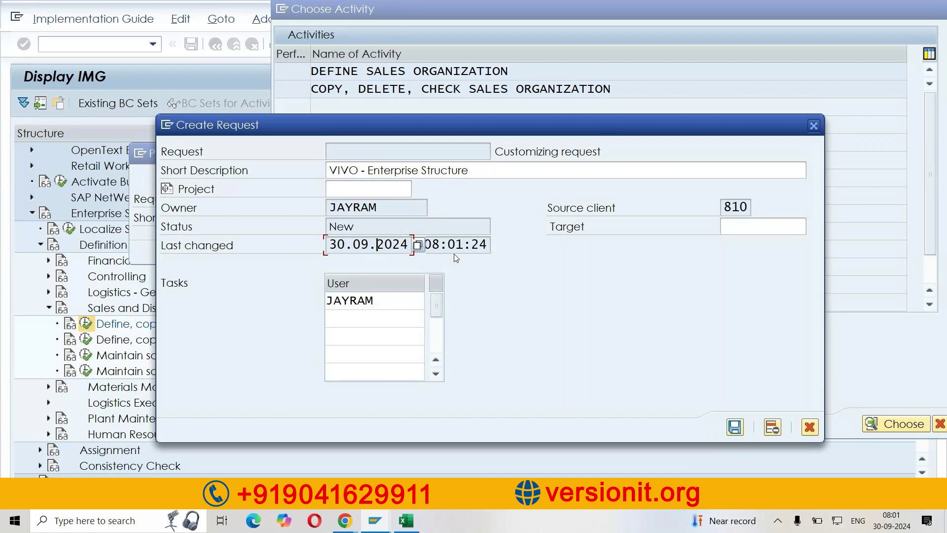
double_click(735, 207)
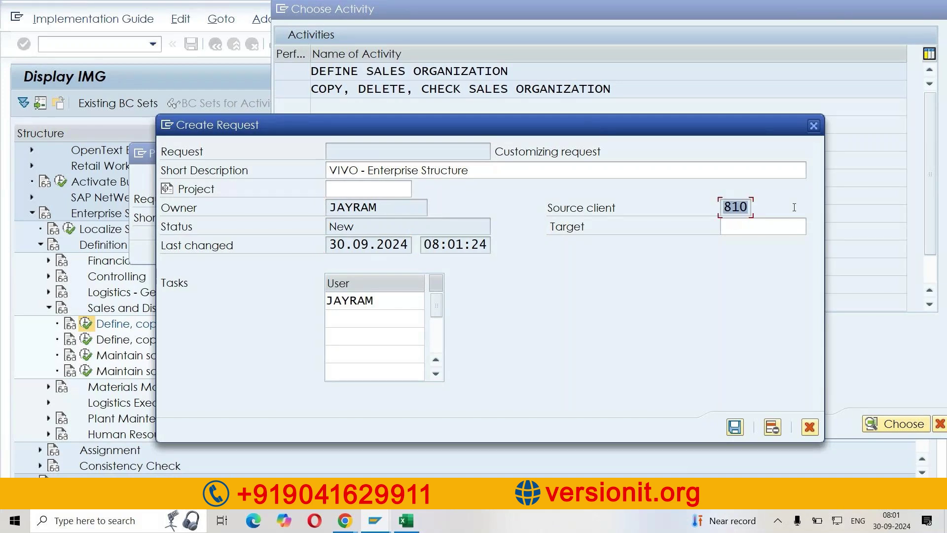
left_click(794, 207)
left_click(736, 428)
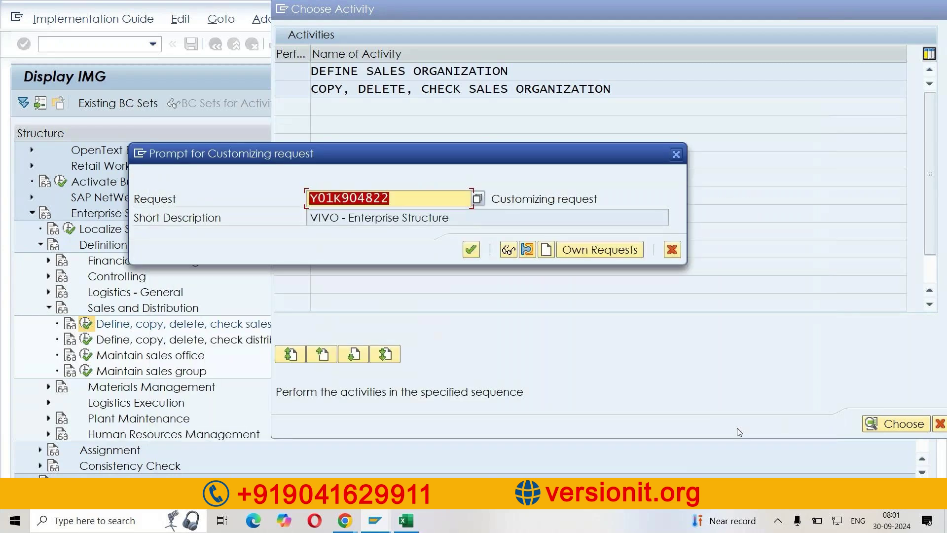
Check the new VIVO - Enterprise Structure request in the prompt and confirm it for the sales organization entry.
left_click(510, 208)
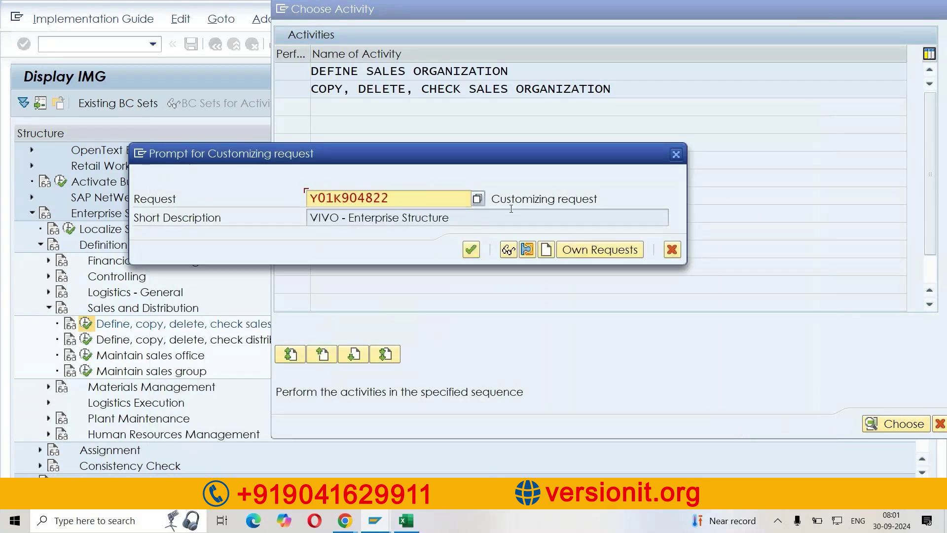
key("Tab")
left_click(230, 217)
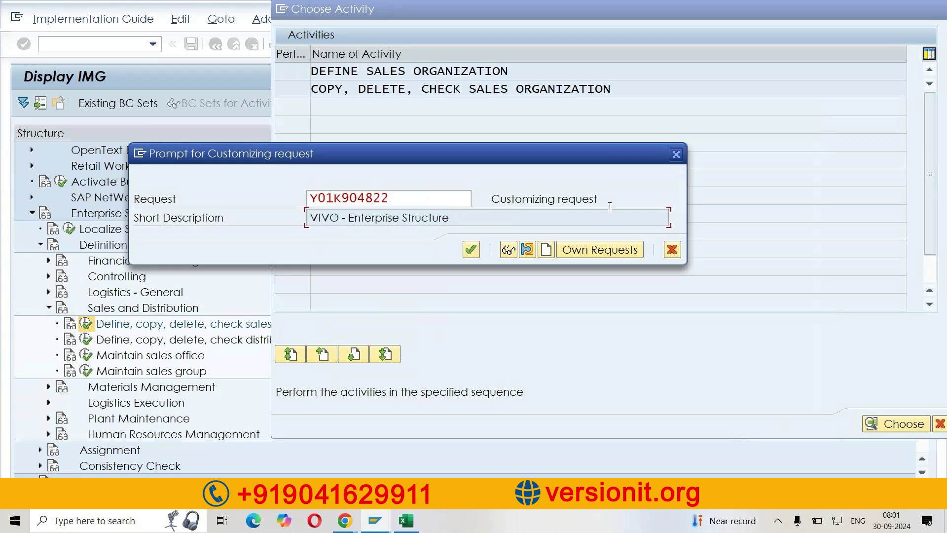
key("Tab")
left_click(488, 198)
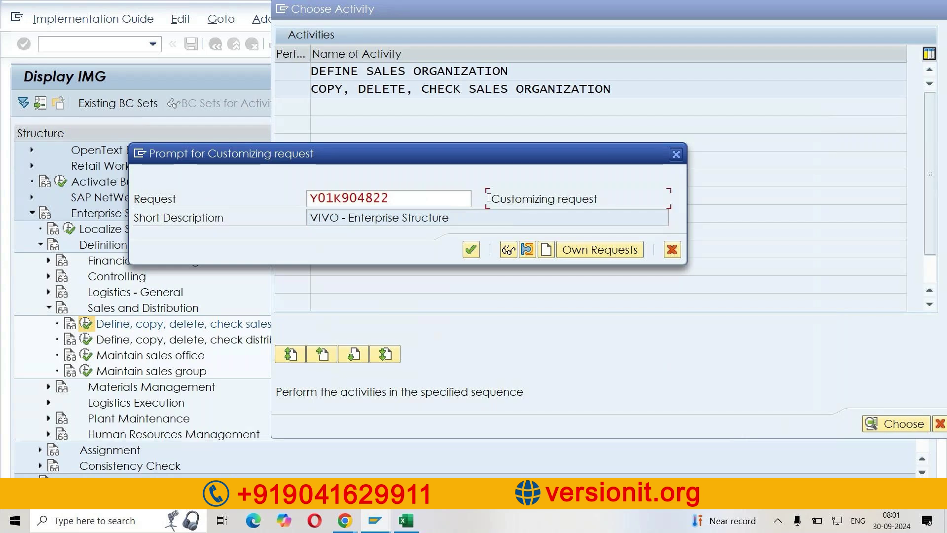
left_click(471, 250)
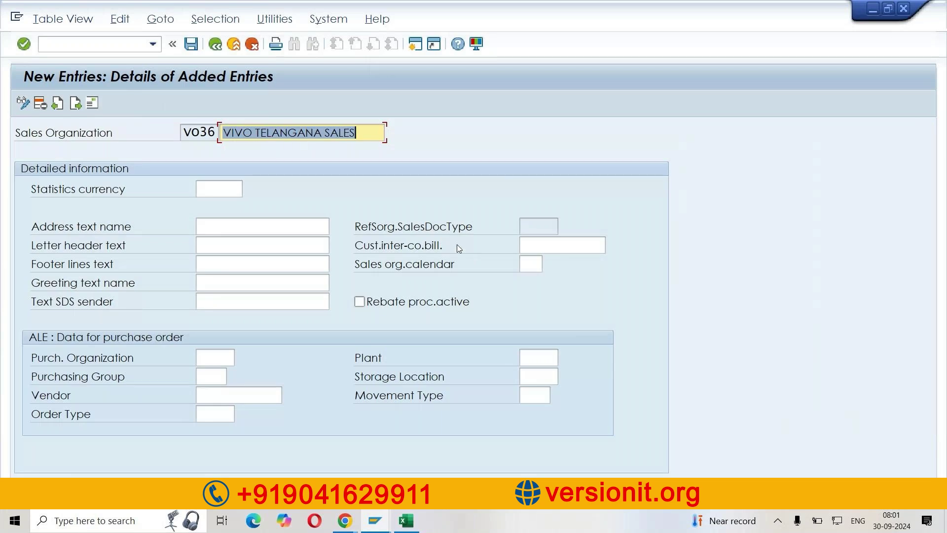
Review the code, description and address of sales organization VO36, and close the address with its data kept.
left_click(192, 136)
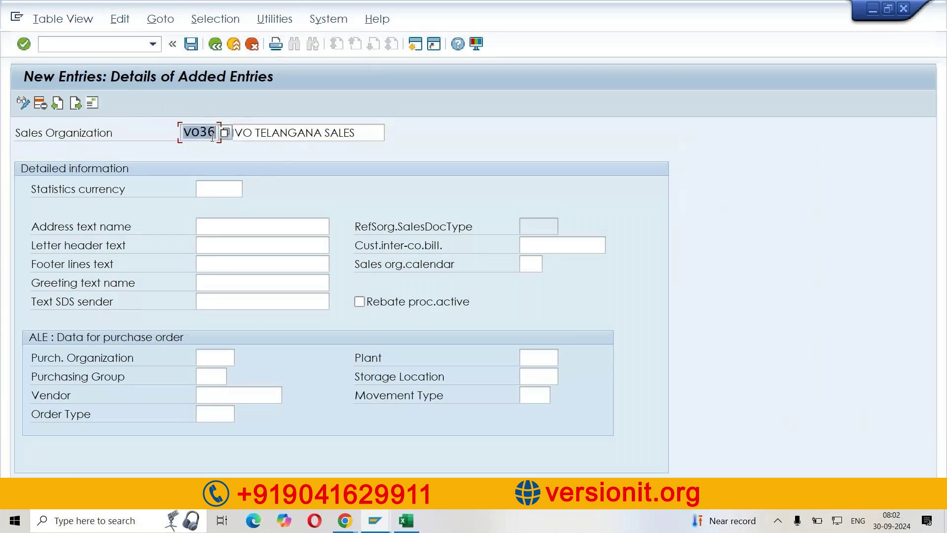
left_click(372, 132)
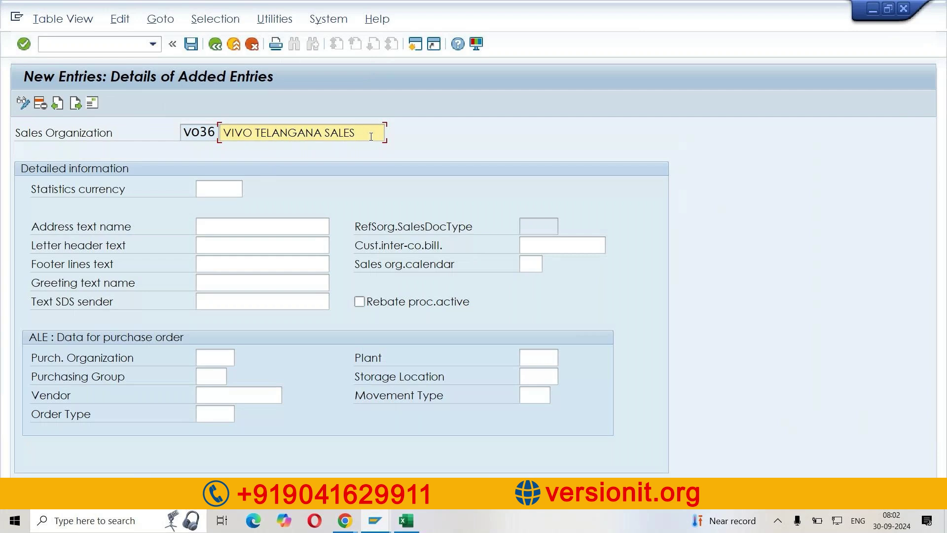
left_click(98, 108)
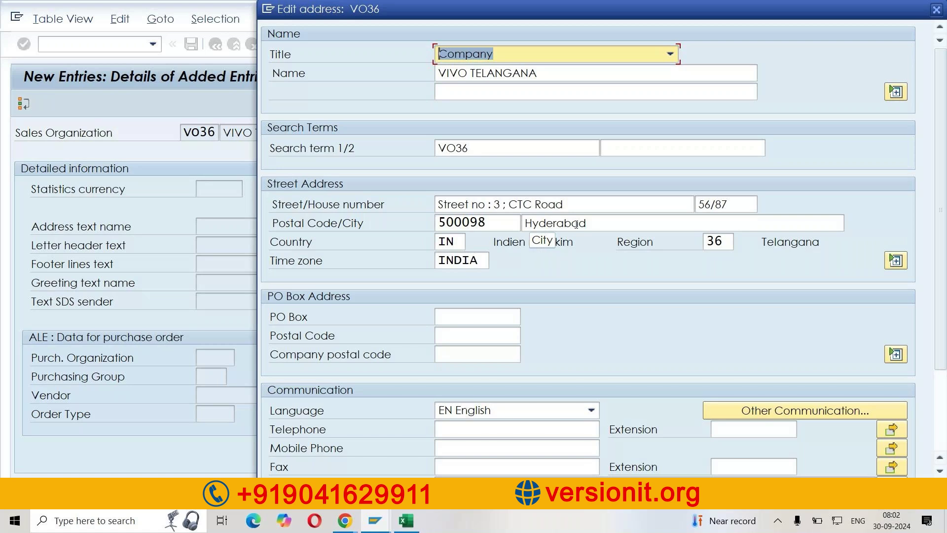
key("Return")
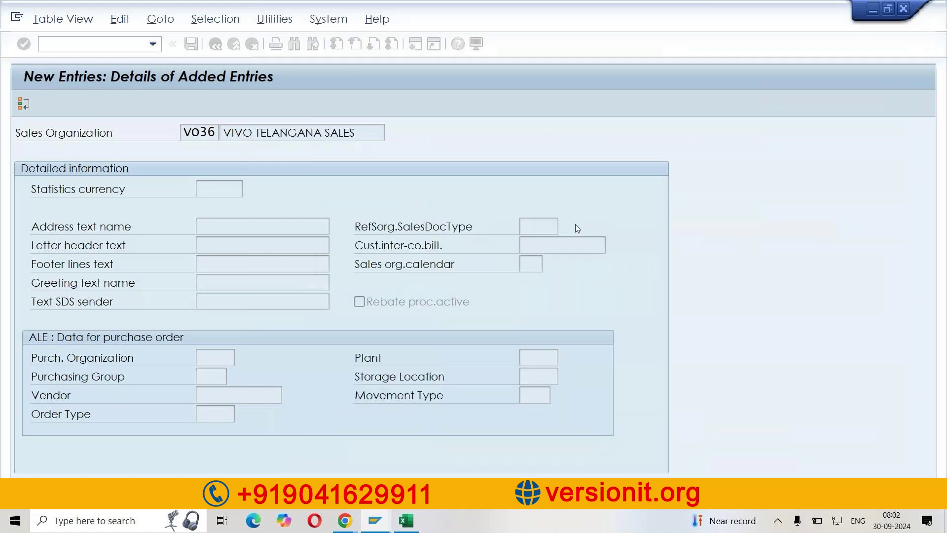
Switch to the Excel notes and add "Note :" in B29 with "Transport request will be displayed only in DISPLAY IMG" beside it.
left_click(406, 521)
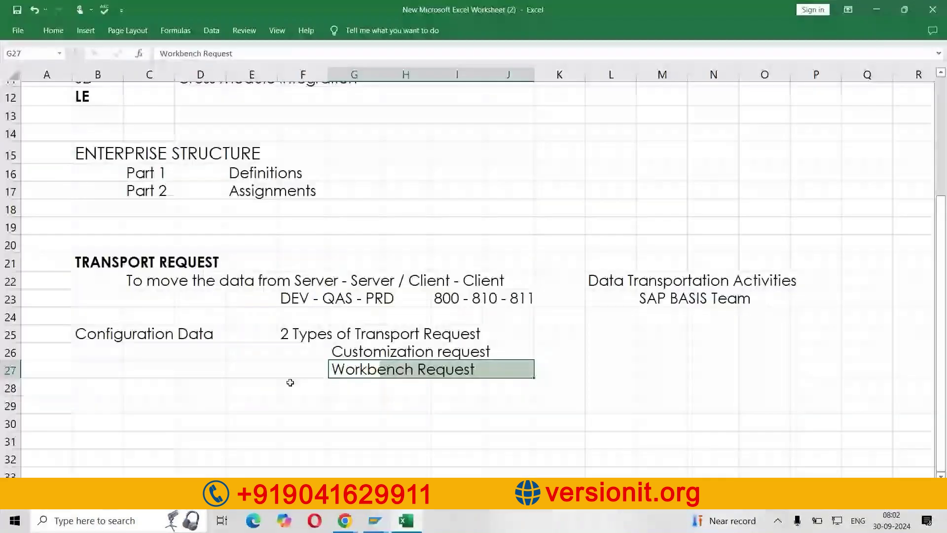
scroll(290, 382, "down", 1)
left_click(126, 283)
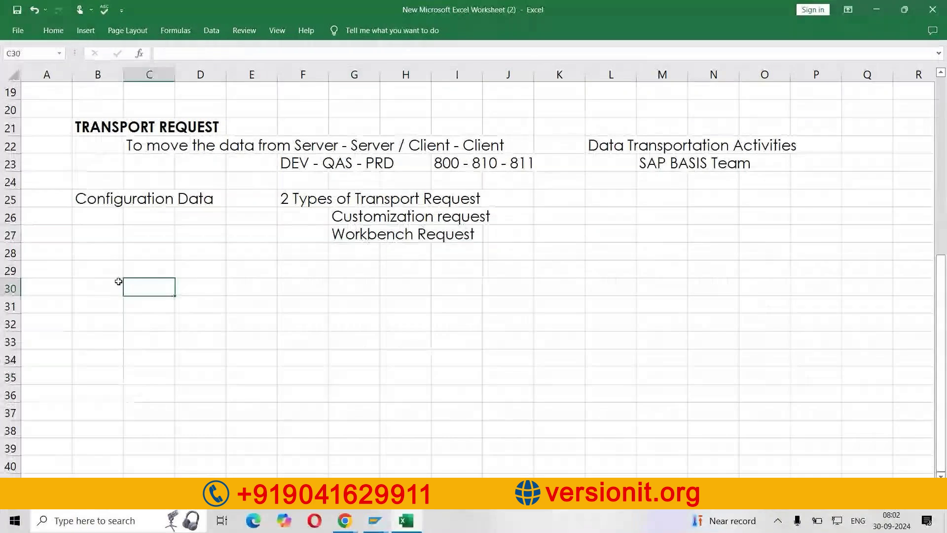
left_click(90, 268)
type("Note")
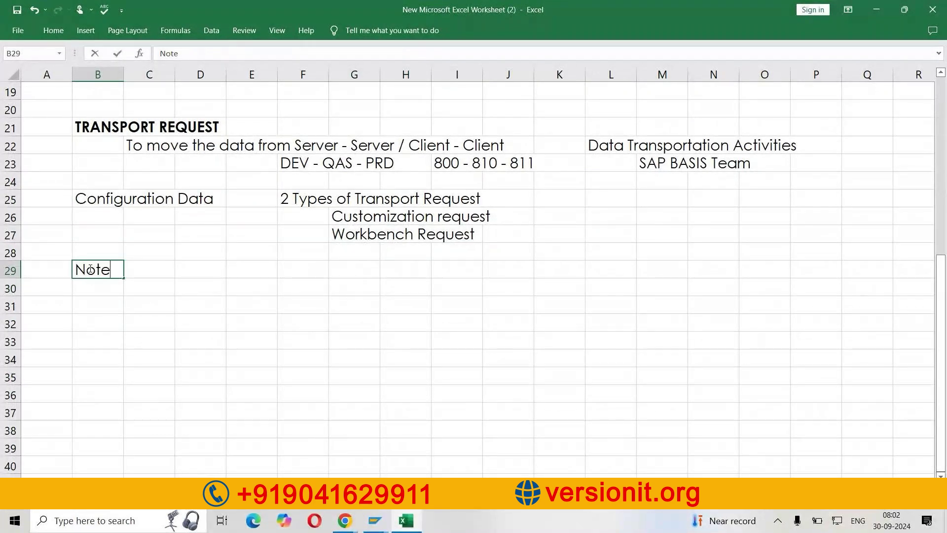
type(" :")
key("Tab")
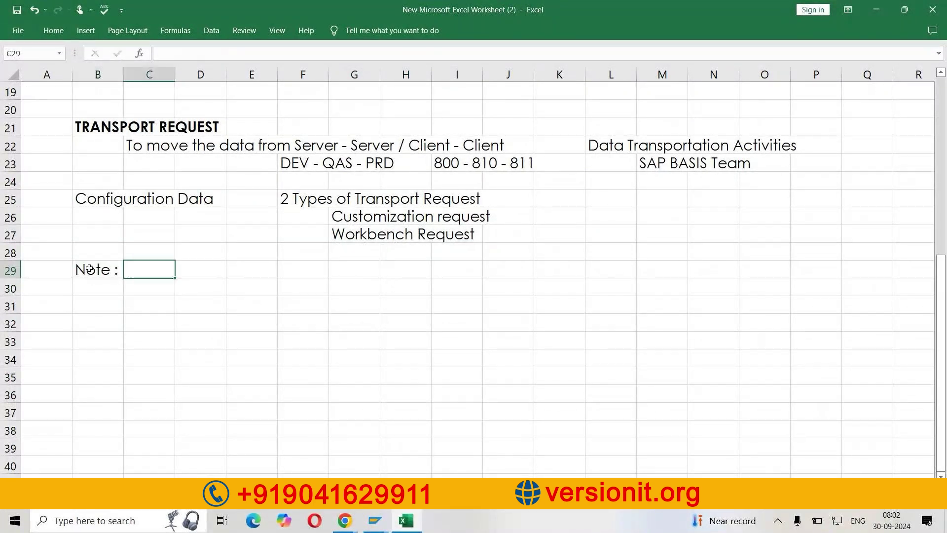
type("Transport request will be ")
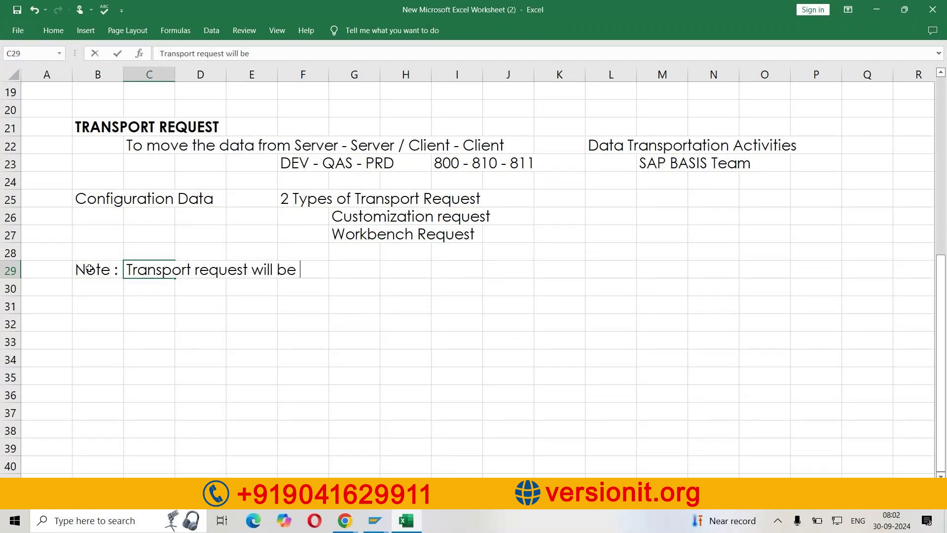
type("displayed only")
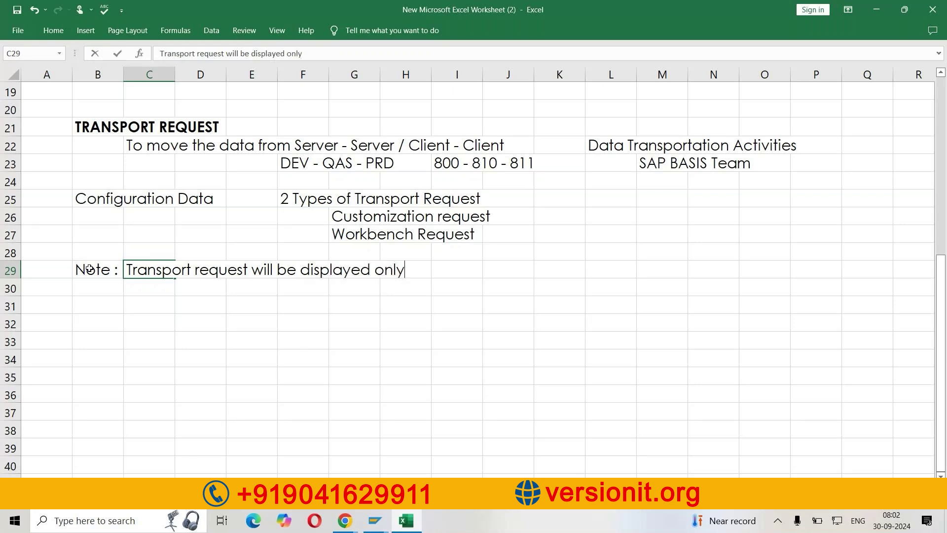
type(" in DISPLA")
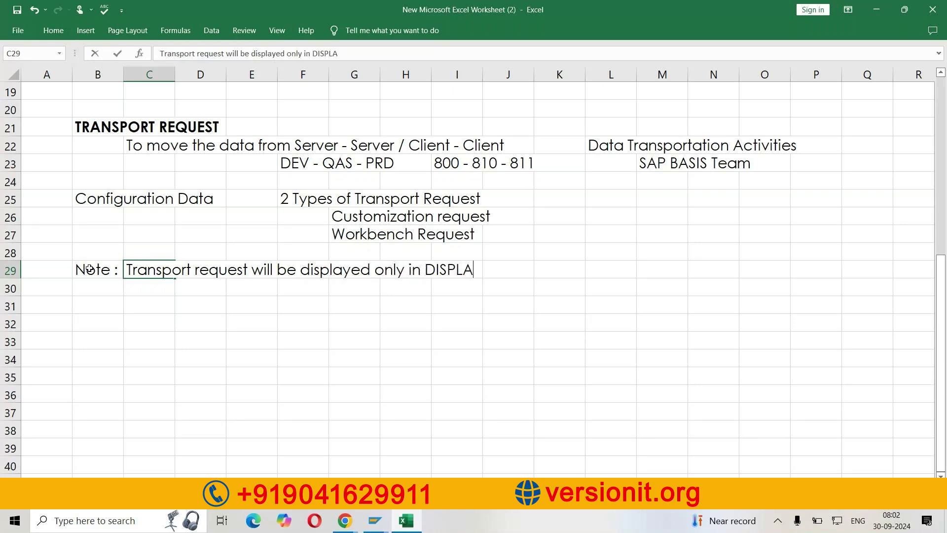
type("Y IMG")
key("Return")
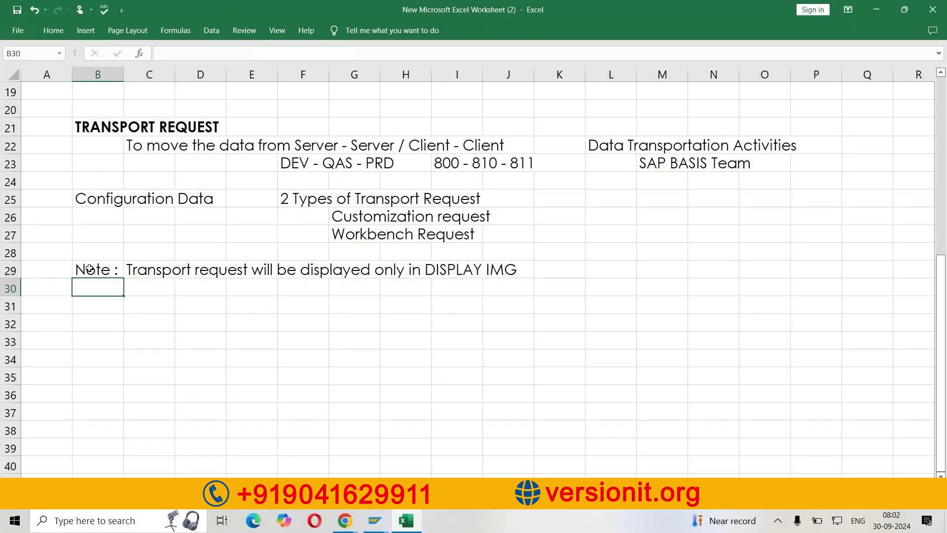
Make the "Note :" label bold and italic, and the note text beside it italic and red.
left_click(89, 269)
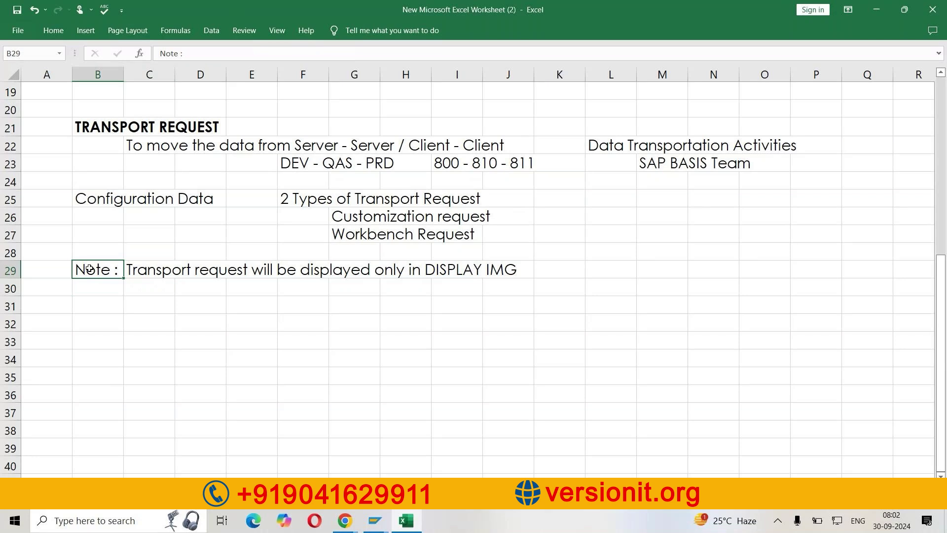
key("ctrl+b")
key("ctrl+i")
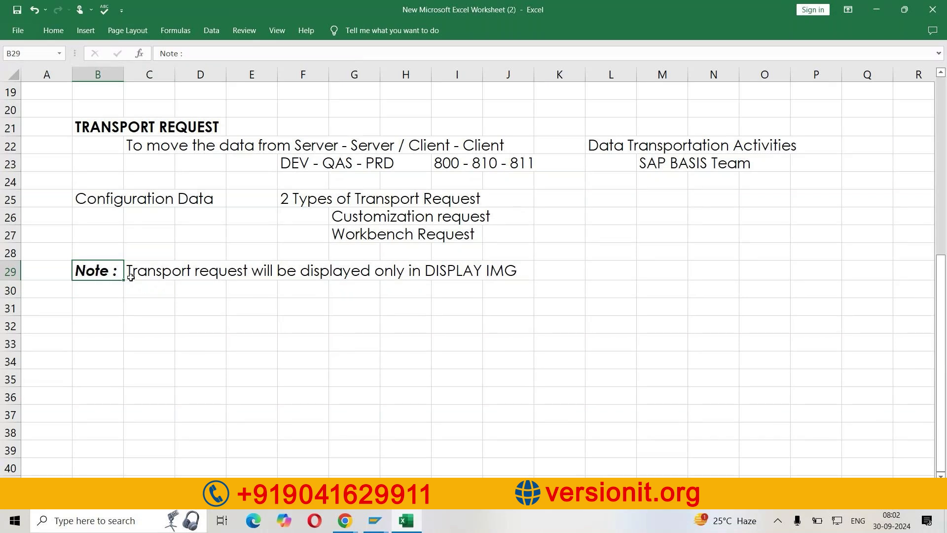
left_click(131, 277)
key("ctrl+i")
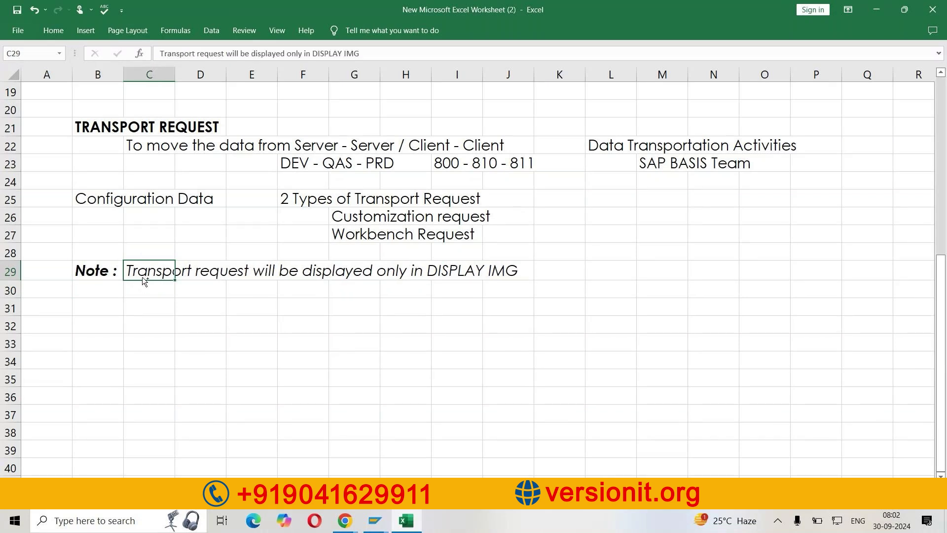
left_click(49, 33)
left_click(223, 75)
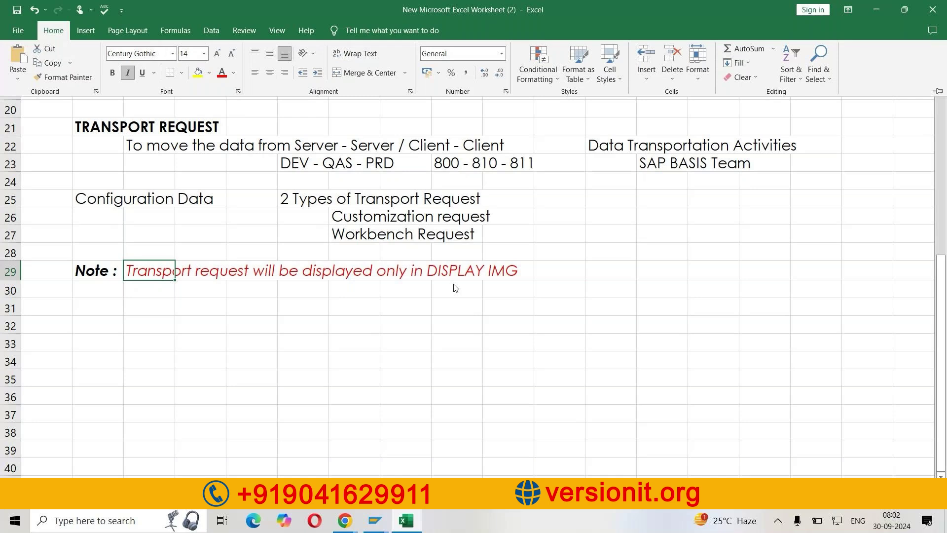
left_click(370, 310)
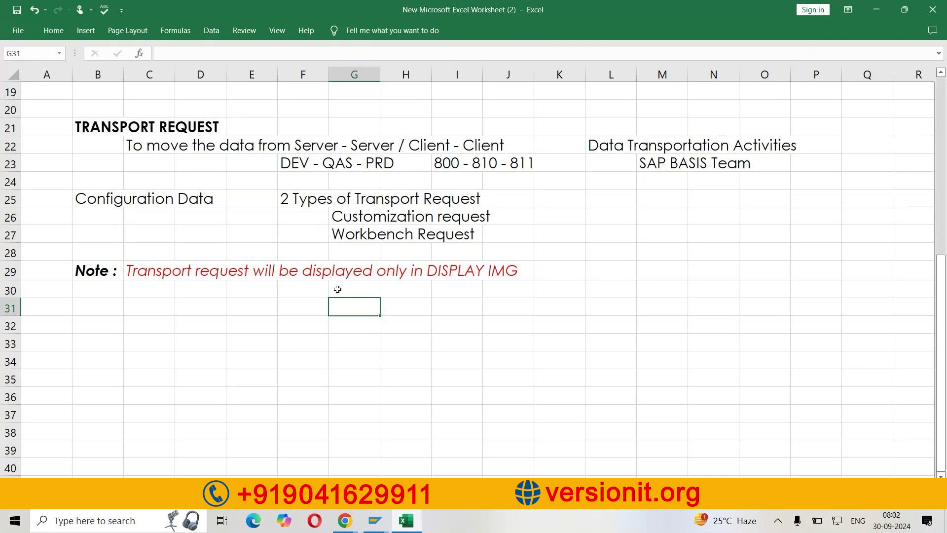
Add the bold heading "SALES AND DISTRIBUTION" in cell B32 below the note.
left_click(110, 319)
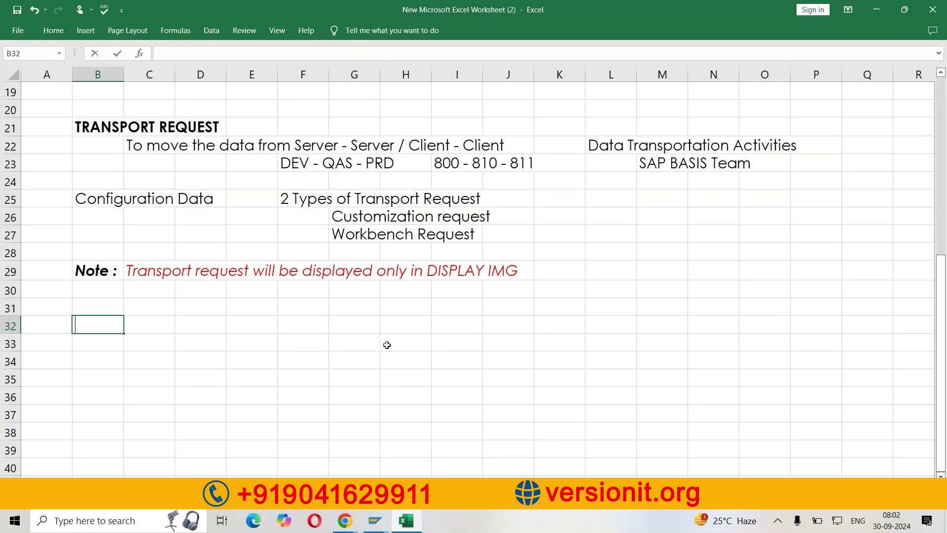
type("SALES A")
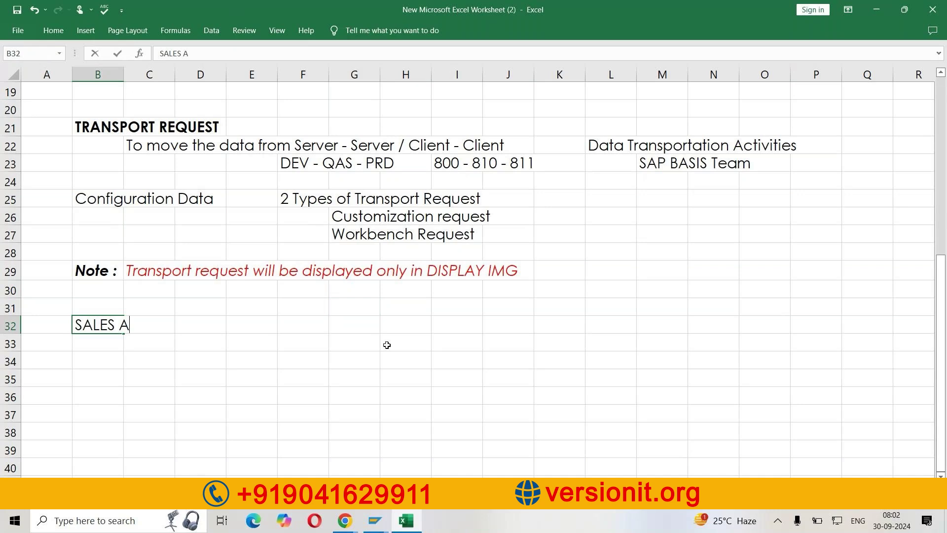
type("ND DISTRIBUTI")
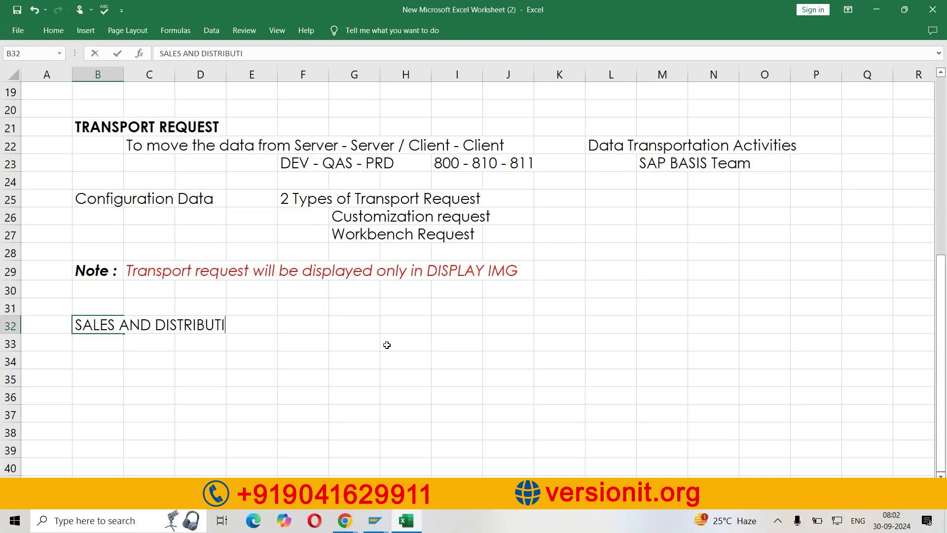
type("ON")
key("Return")
key("Up")
key("ctrl+b")
Record in row 34 "Sales Organization" in column B, "VO36" in column G and "Vivo telangana" in column I.
left_click(113, 364)
type("Sales Organization")
key("Right")
key("Right")
key("Right")
key("Right")
key("Right")
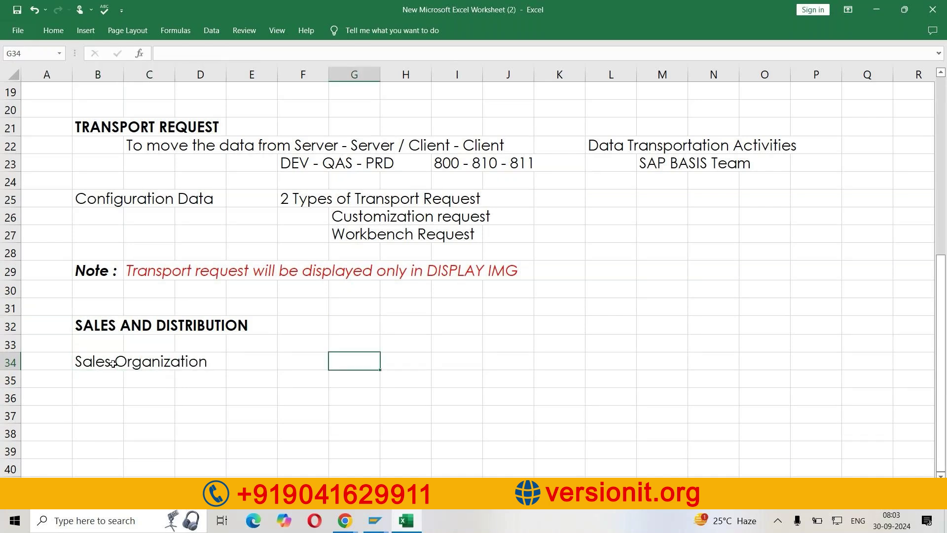
type("VO36")
key("Right")
key("Right")
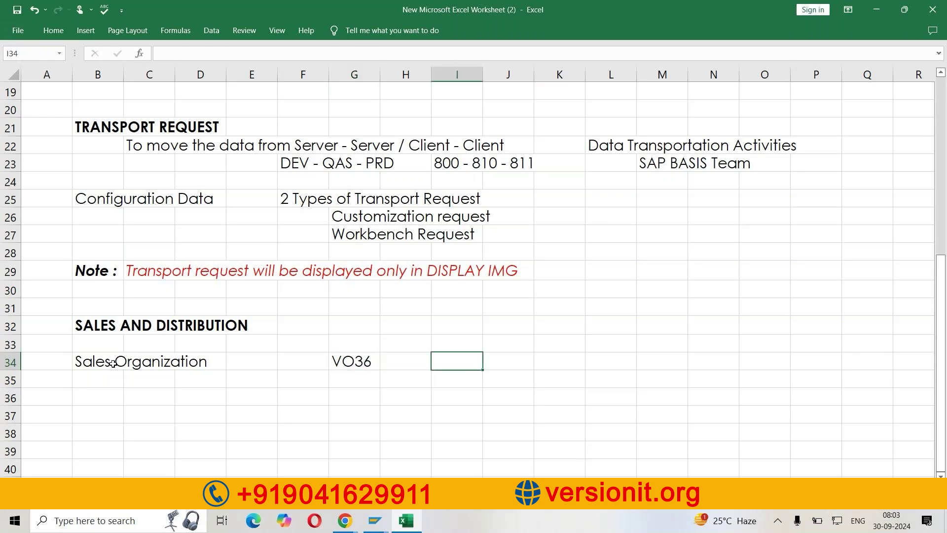
type("Vivo telangan")
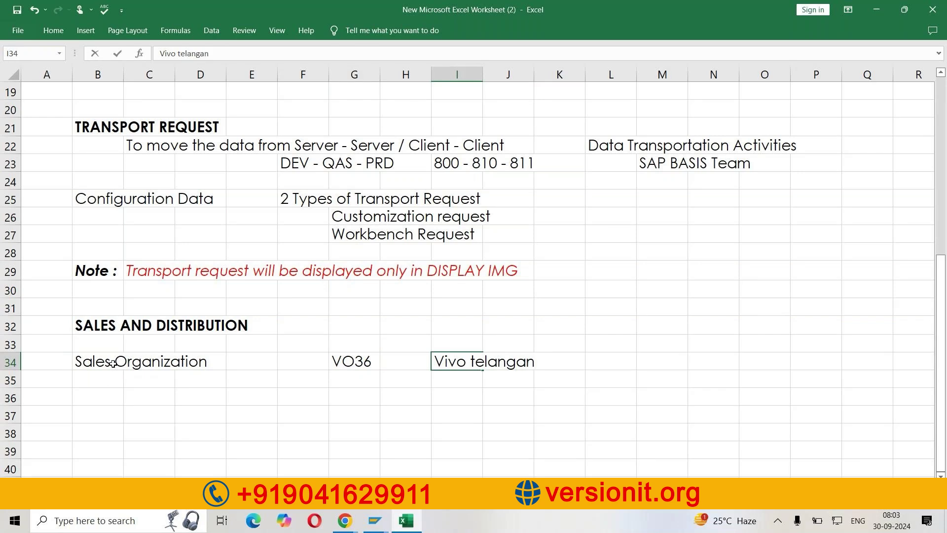
type("a")
key("Return")
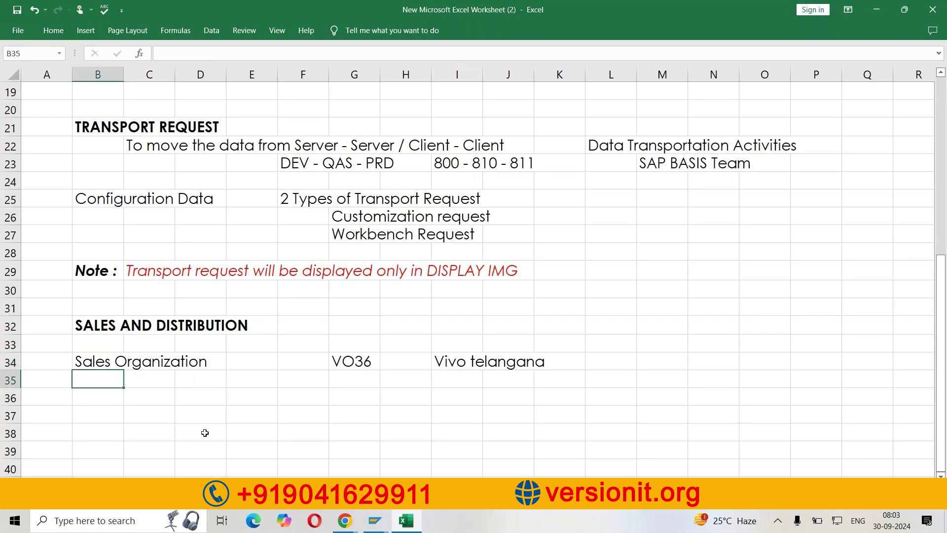
left_click(205, 432)
scroll(205, 432, "down", 4)
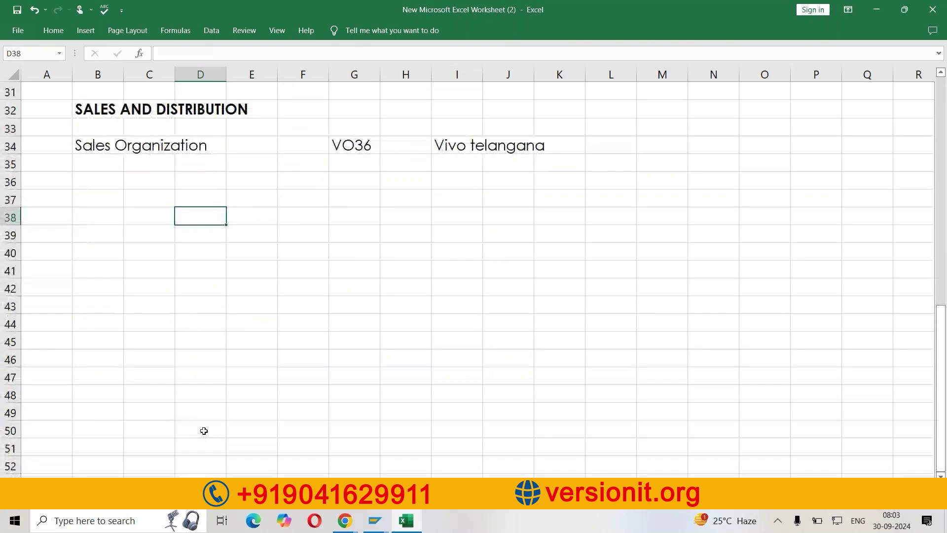
Switch to SAP, leave the sales organization entries for the Display IMG structure, and select the distribution channel definition activity.
left_click(376, 528)
left_click(397, 459)
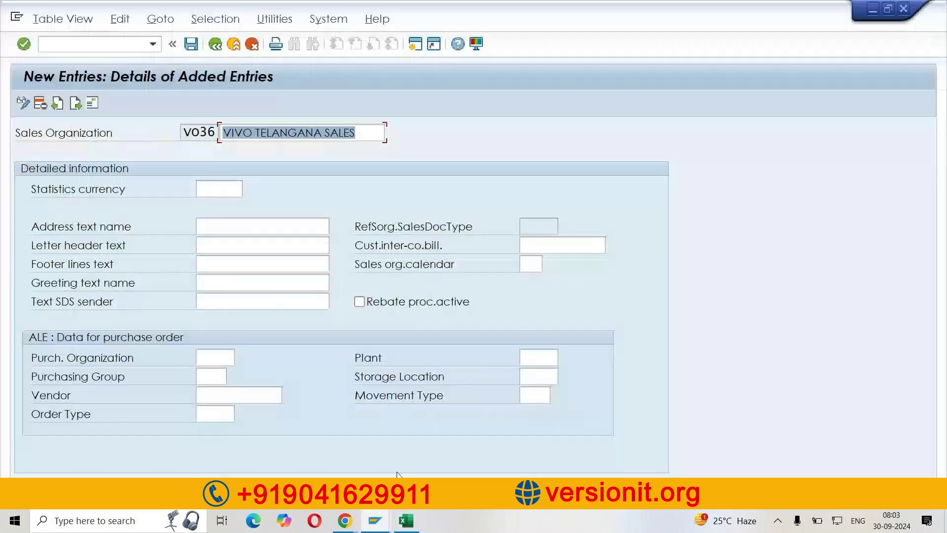
key("F3")
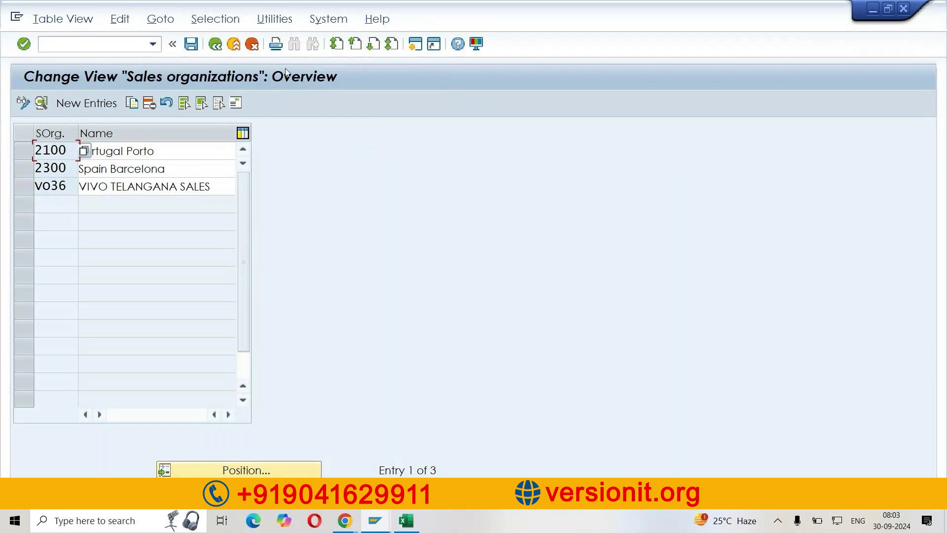
left_click(217, 52)
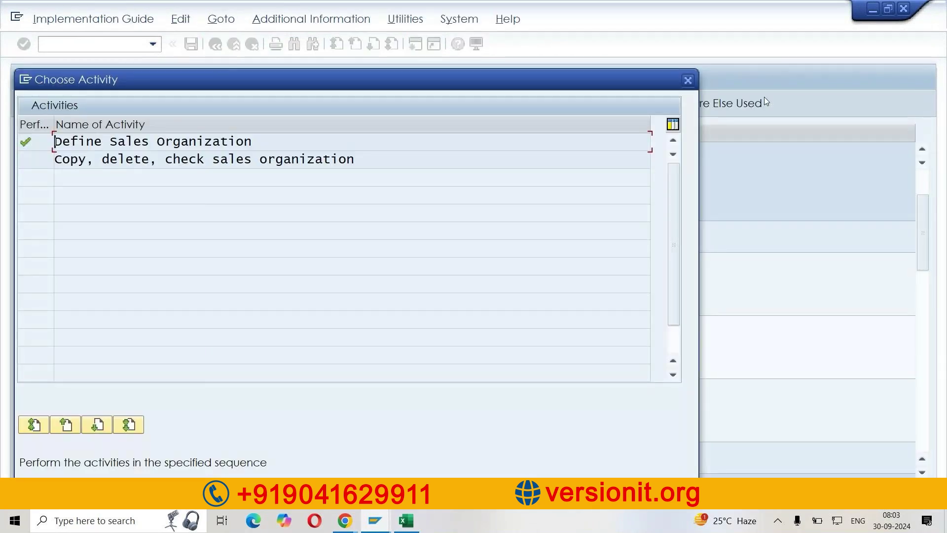
left_click(687, 80)
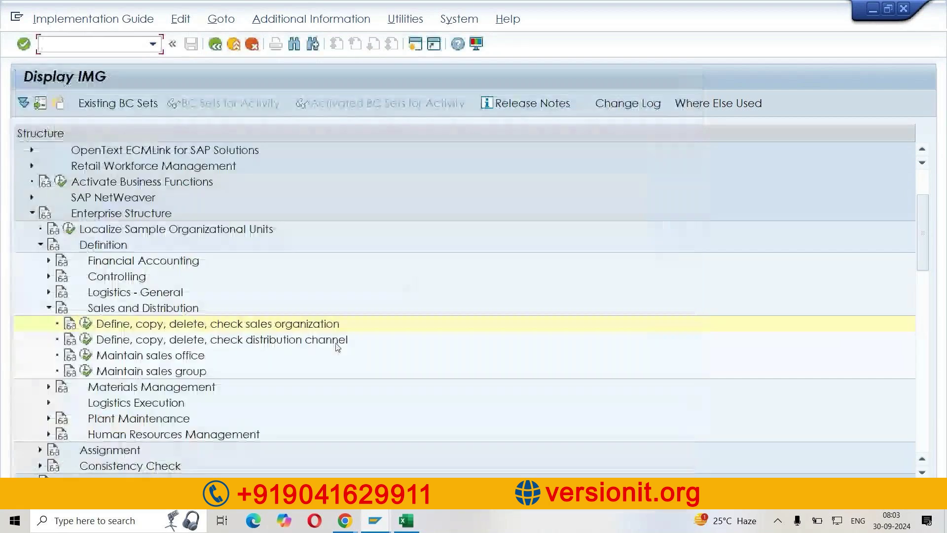
left_click(336, 348)
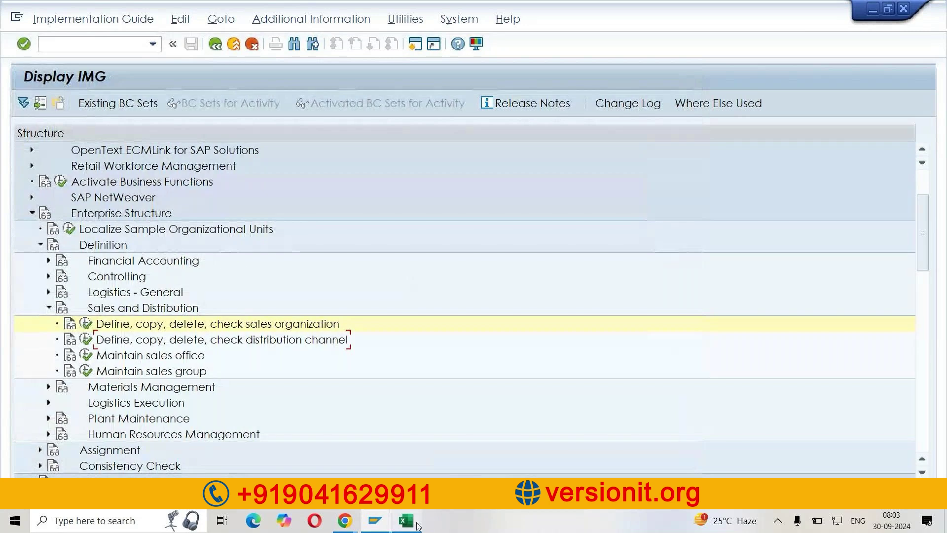
Review the distribution channel definition and the customer categories in the enterprise structure notes in Excel.
key("alt+Tab")
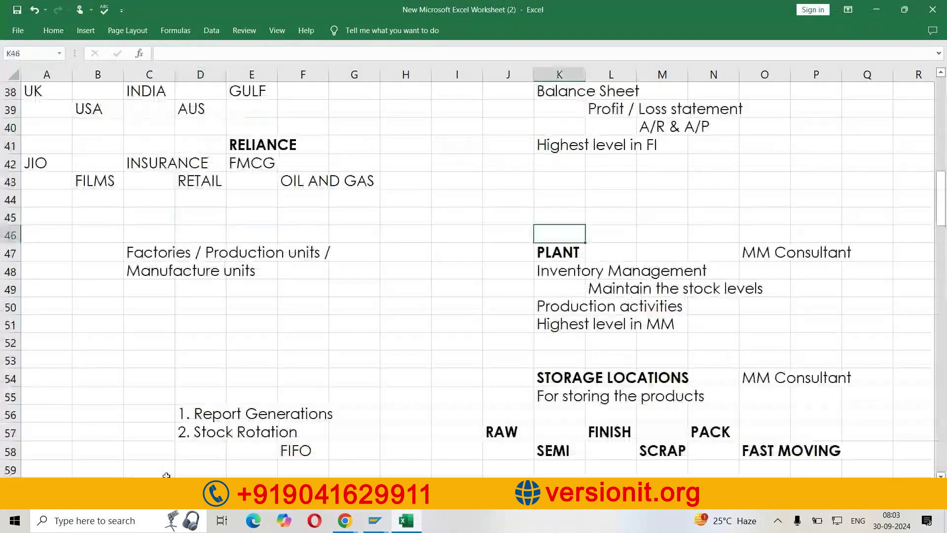
scroll(404, 338, "down", 1)
scroll(407, 339, "up", 6)
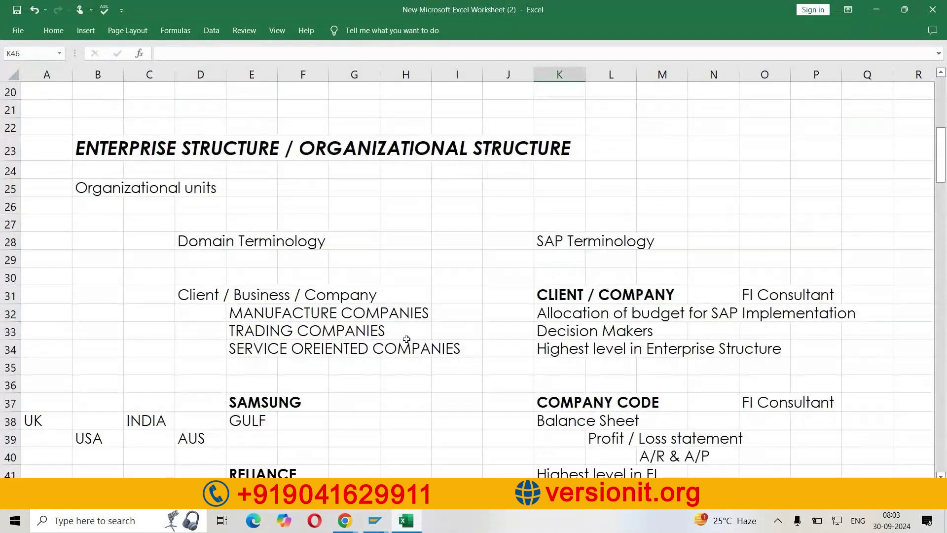
scroll(406, 338, "down", 7)
scroll(407, 339, "down", 10)
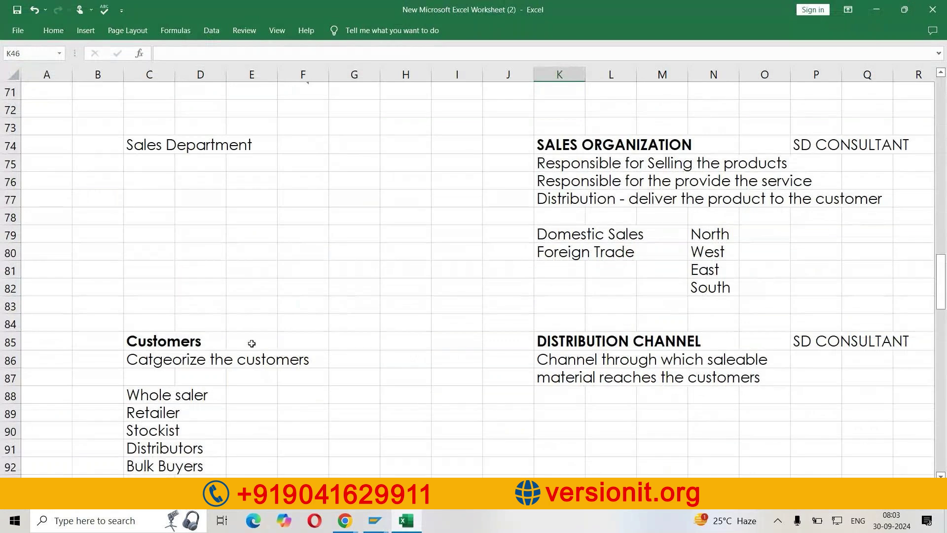
scroll(207, 337, "down", 2)
left_click_drag(112, 311, 267, 386)
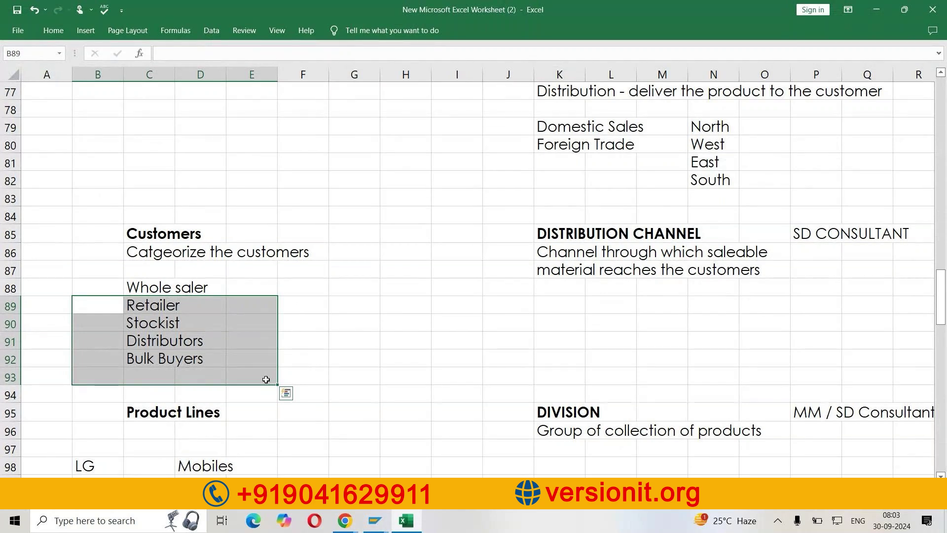
Return to SAP and open the Define distribution channel activity under Sales and Distribution.
mouse_move(375, 520)
left_click(429, 458)
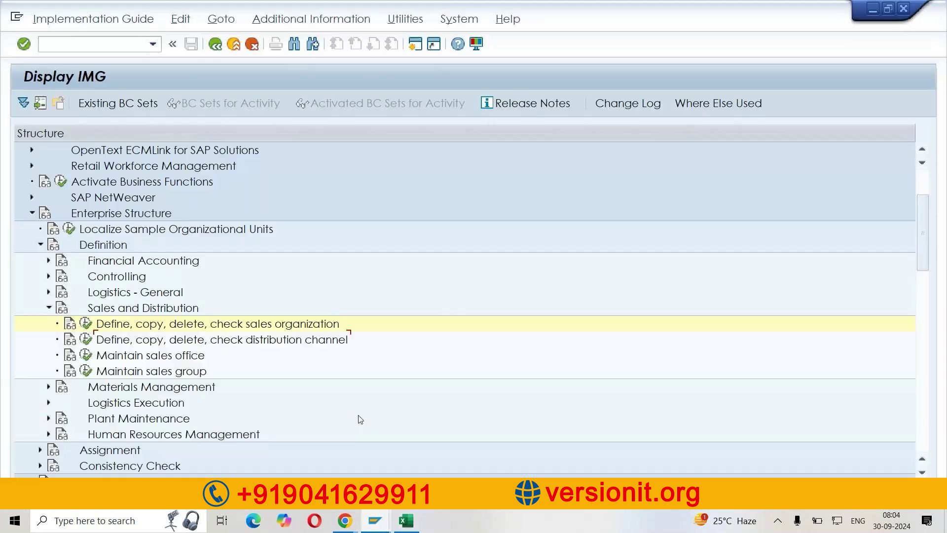
left_click(87, 340)
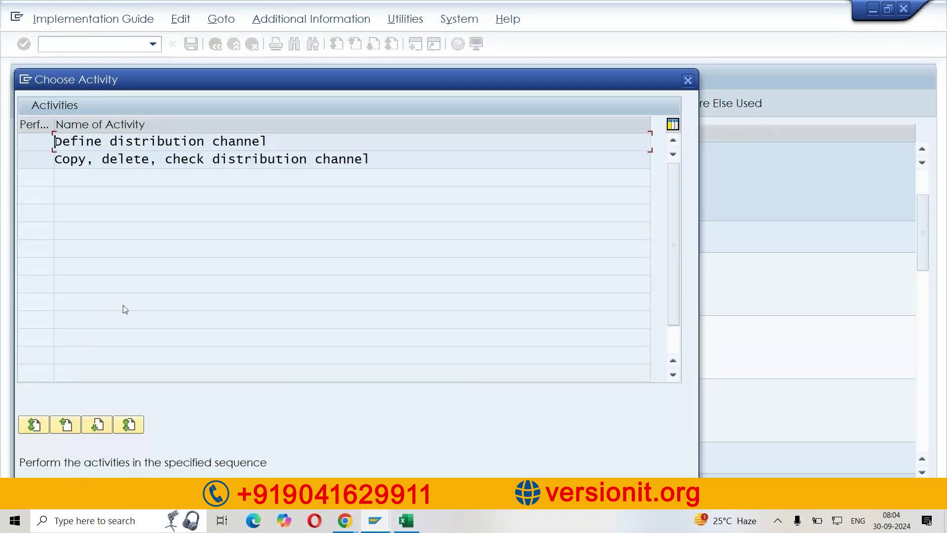
key("Tab")
left_click_drag(276, 142, 23, 142)
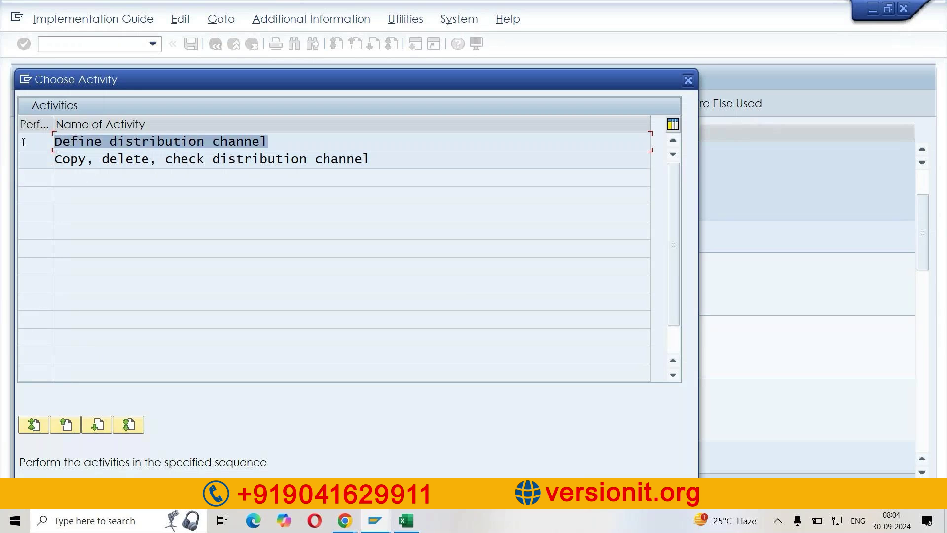
left_click(23, 141)
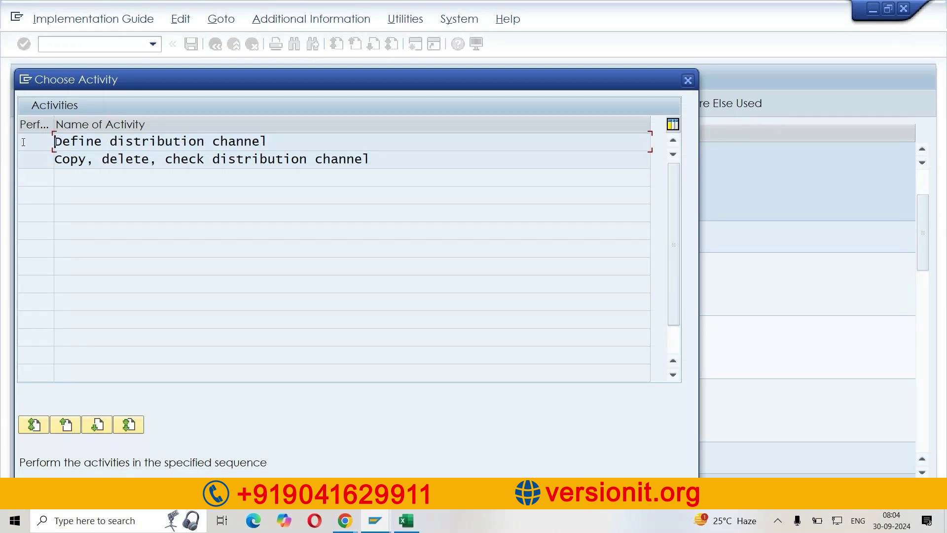
double_click(23, 142)
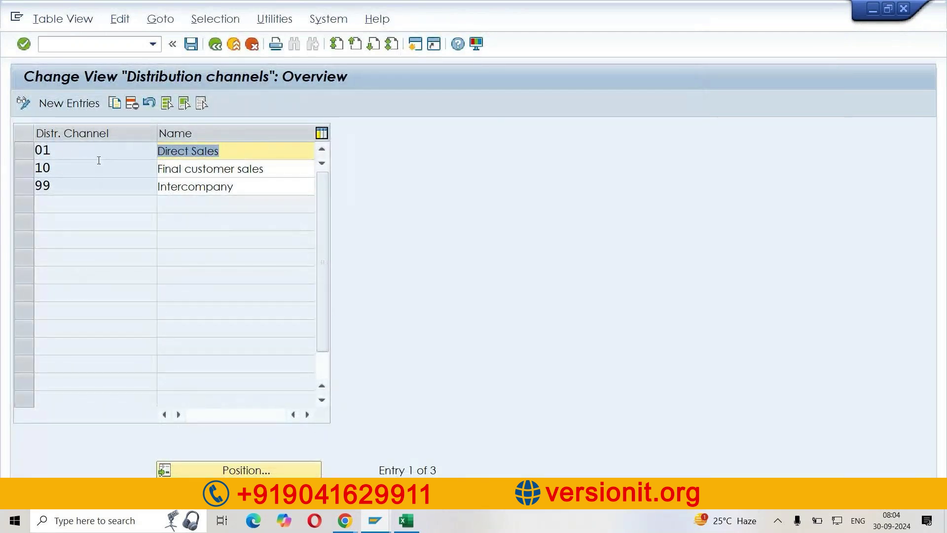
Start new distribution channel entries and add channel V1 with the name "DEALERS".
left_click(66, 151)
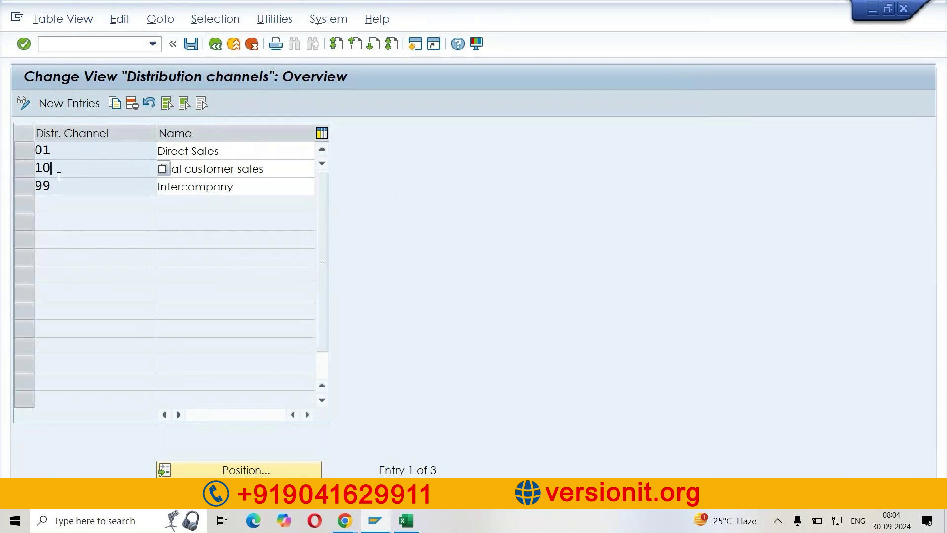
left_click(215, 157)
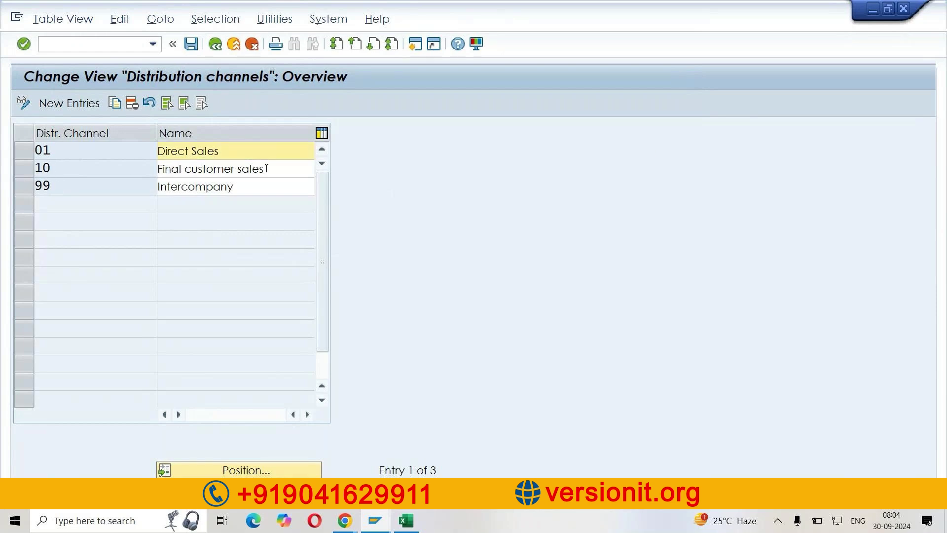
left_click(256, 185)
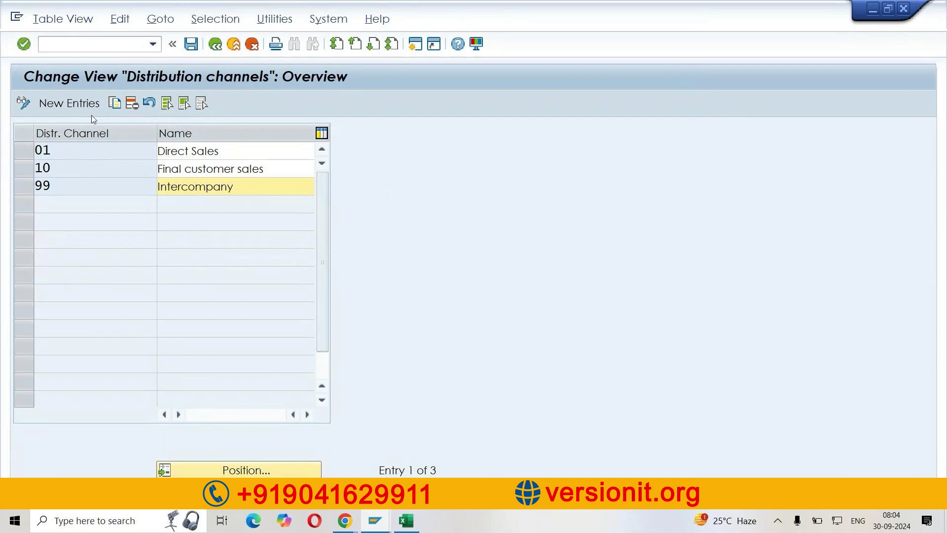
left_click(76, 106)
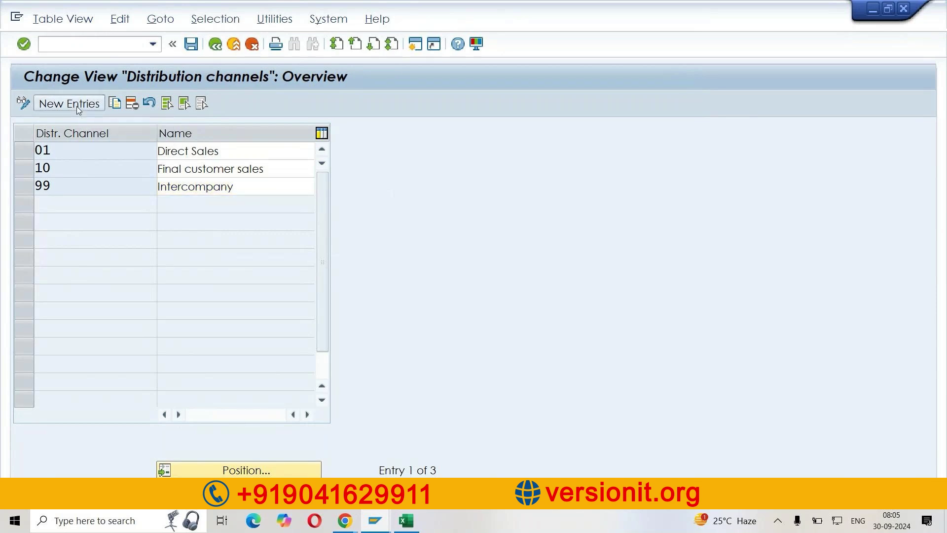
type("V")
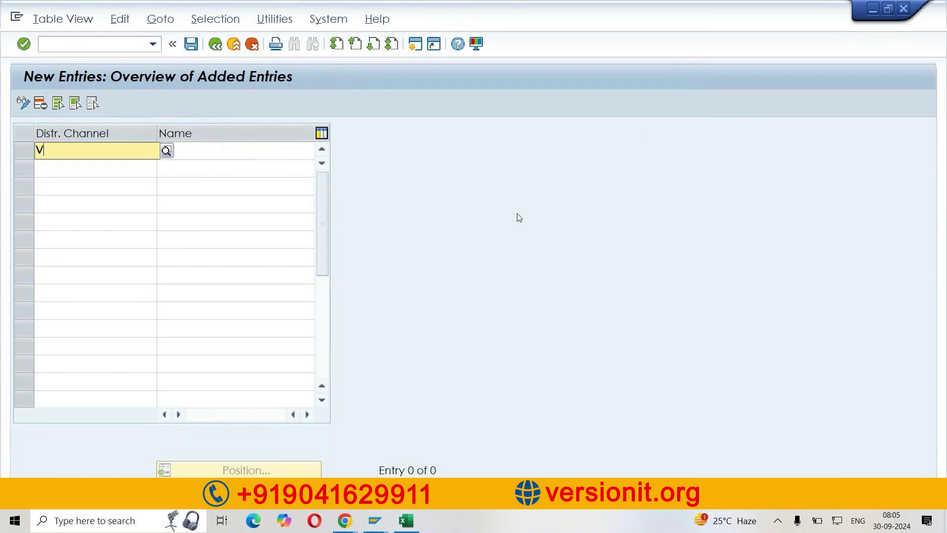
type("1")
key("Tab")
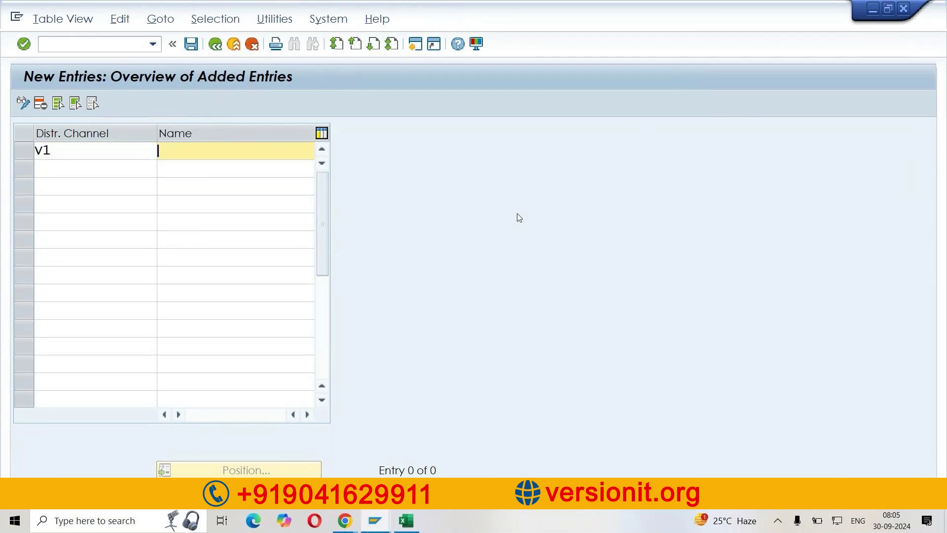
type("DEA")
key("Down")
key("Return")
key("Return")
Add a second distribution channel V2 with the name "DISTRIBUTORS".
type("V2")
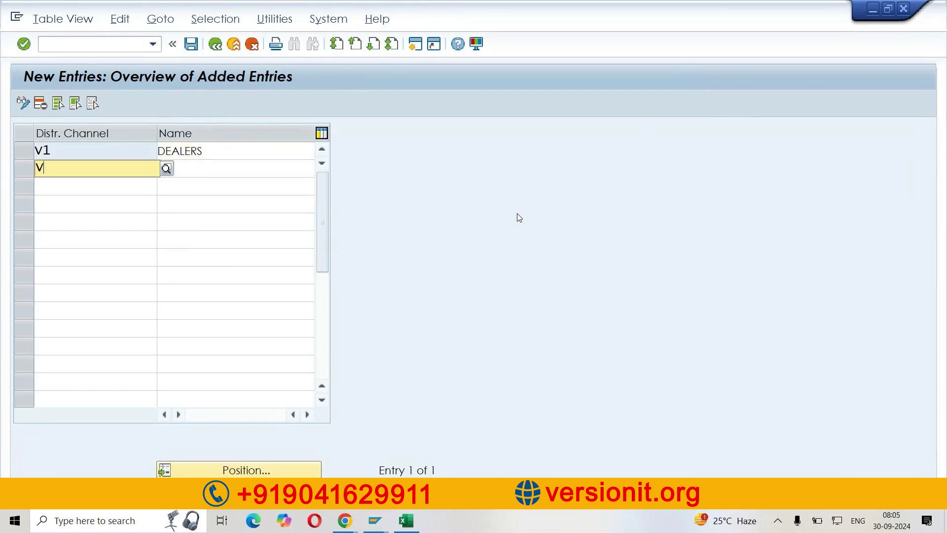
key("Tab")
type("DISTRIBUTORS")
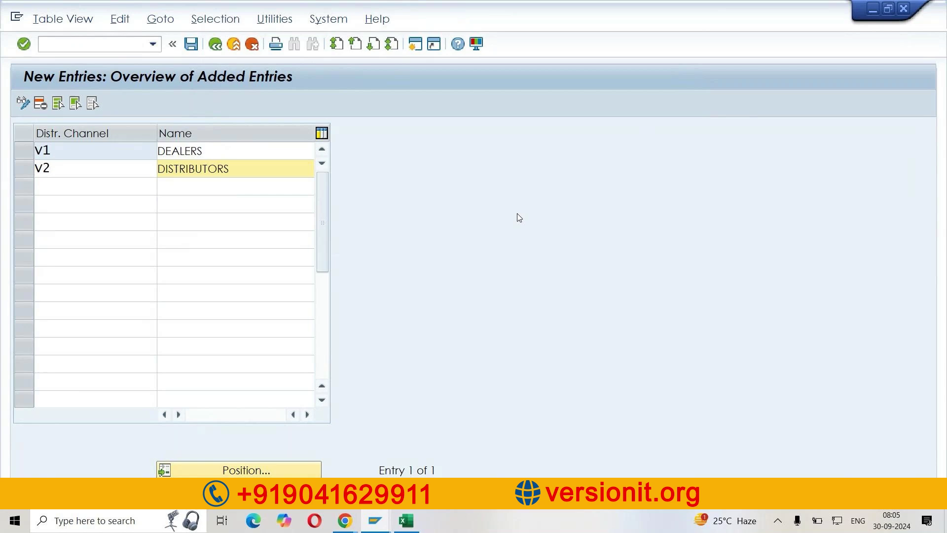
key("Return")
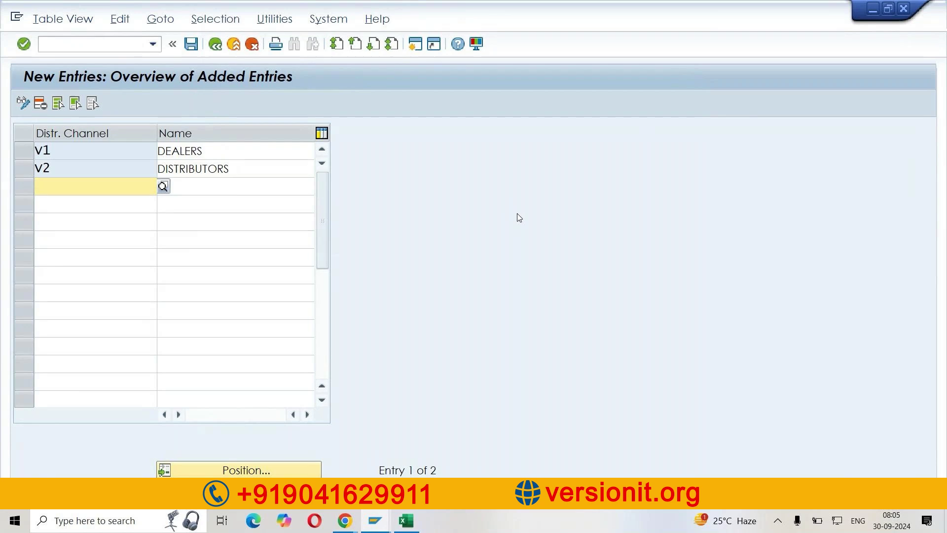
left_click(92, 156)
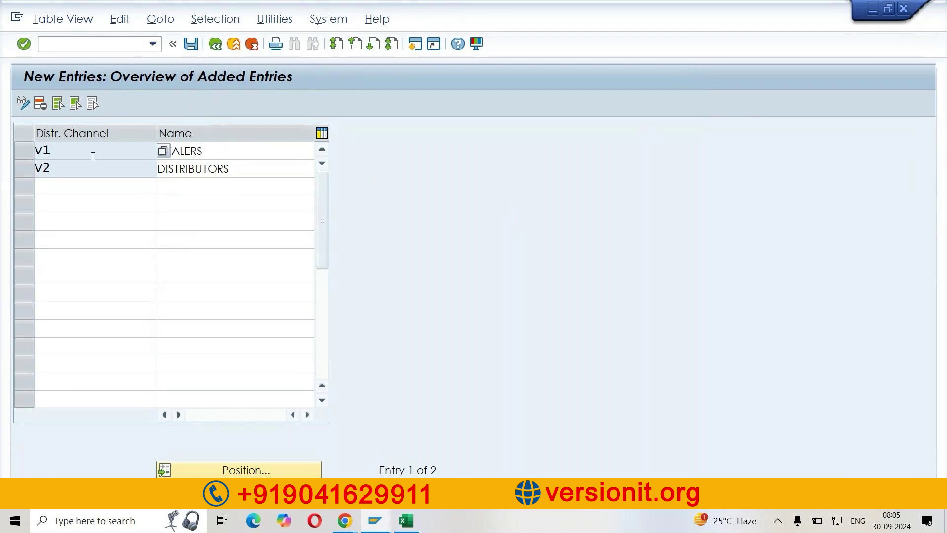
left_click(89, 169)
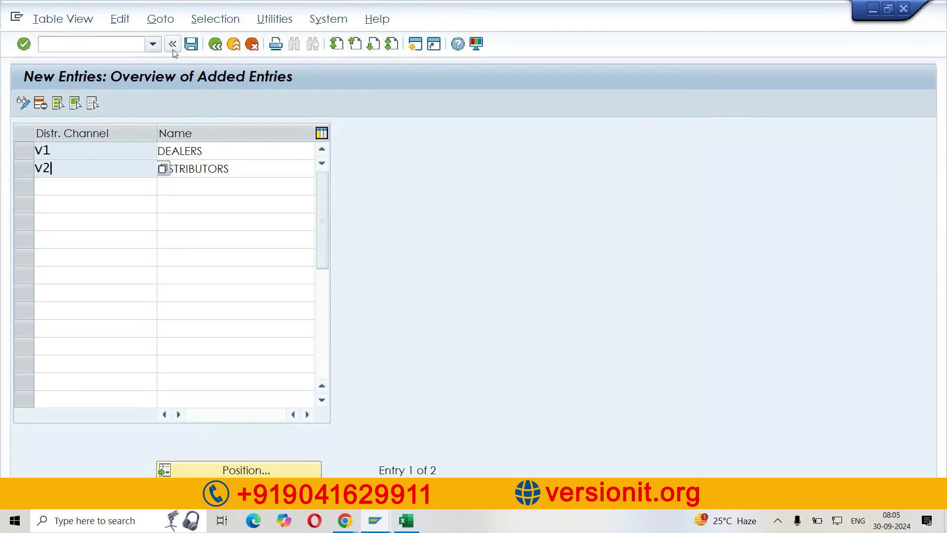
Save the new distribution channels under the customizing request "VIVO - Enterprise Structure".
left_click(191, 43)
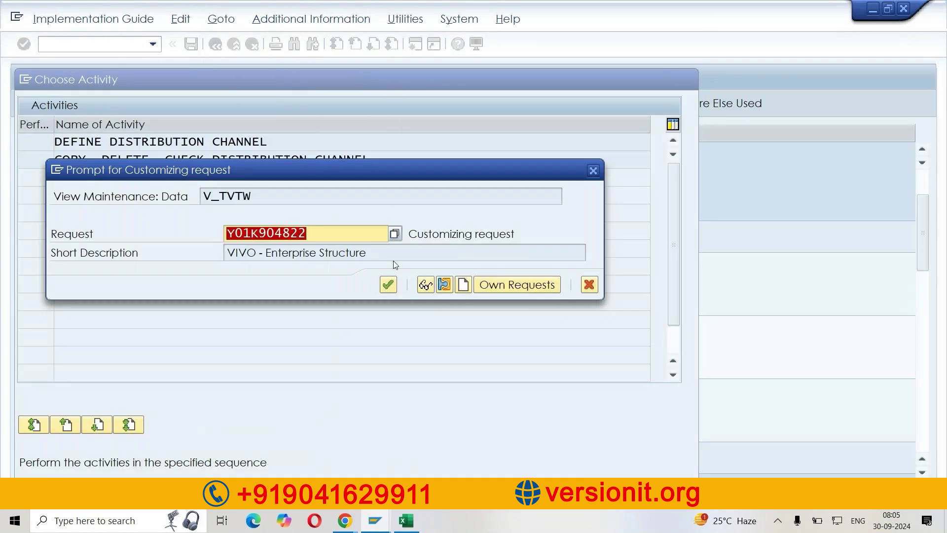
left_click_drag(393, 259, 230, 254)
left_click(230, 254)
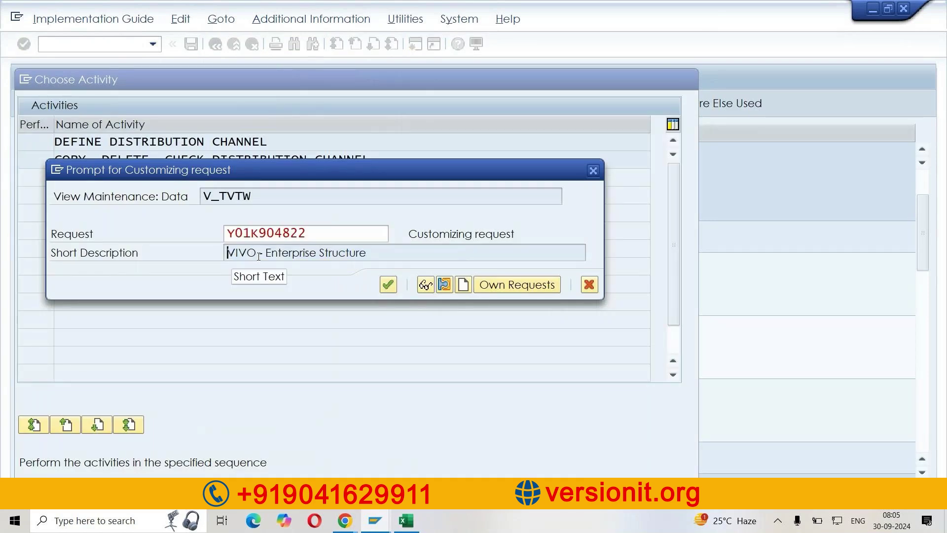
left_click(388, 285)
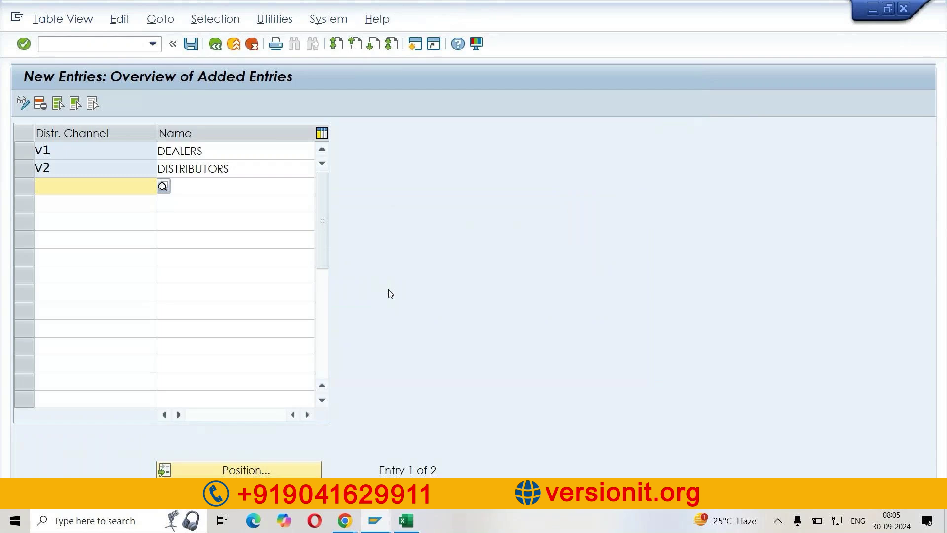
Copy the codes and names of channels V1 and V2 and switch to the Excel notes.
left_click(36, 149)
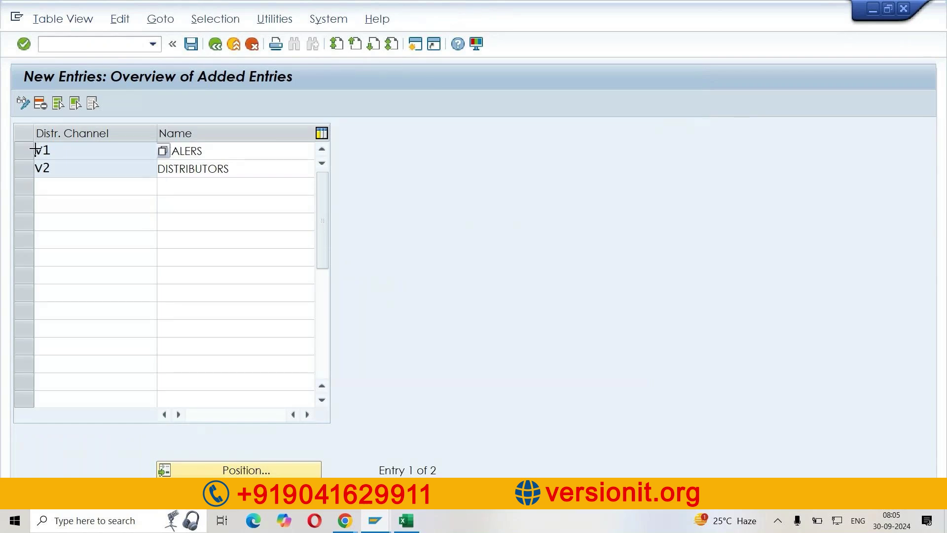
left_click_drag(36, 150, 205, 169)
key("ctrl+c")
left_click(402, 523)
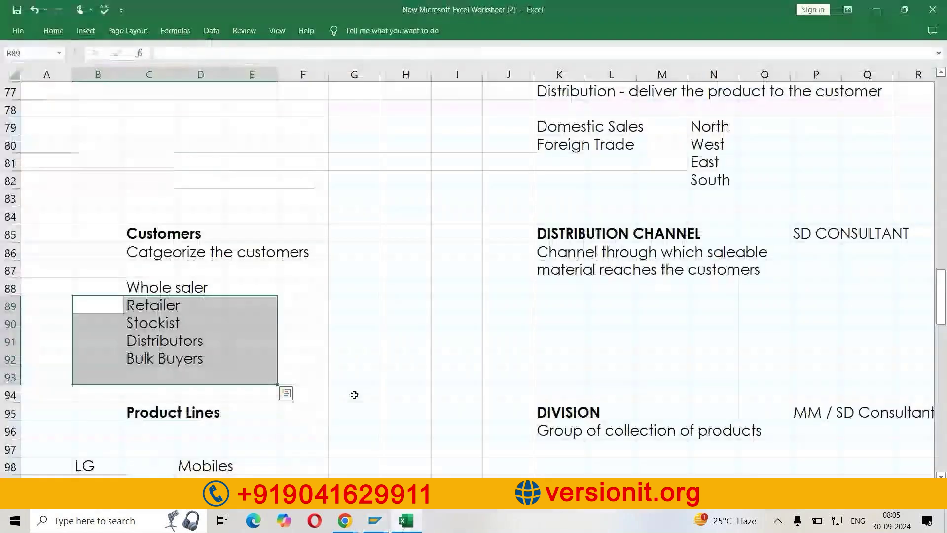
Enter "Distribution channel" in cell B36 of the sheet holding the SALES AND DISTRIBUTION notes.
scroll(354, 393, "up", 3)
scroll(356, 393, "down", 9)
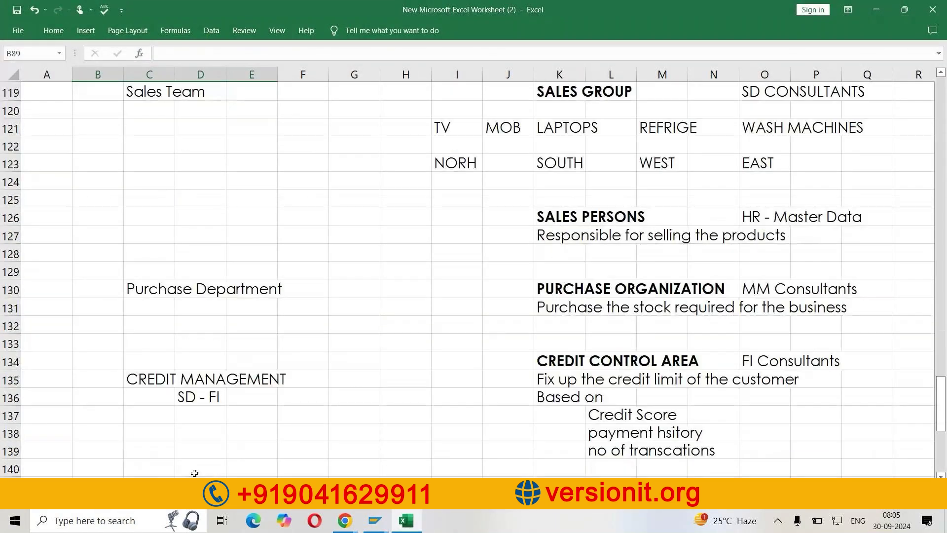
left_click(172, 487)
key("Up")
key("Up")
key("Left")
key("Left")
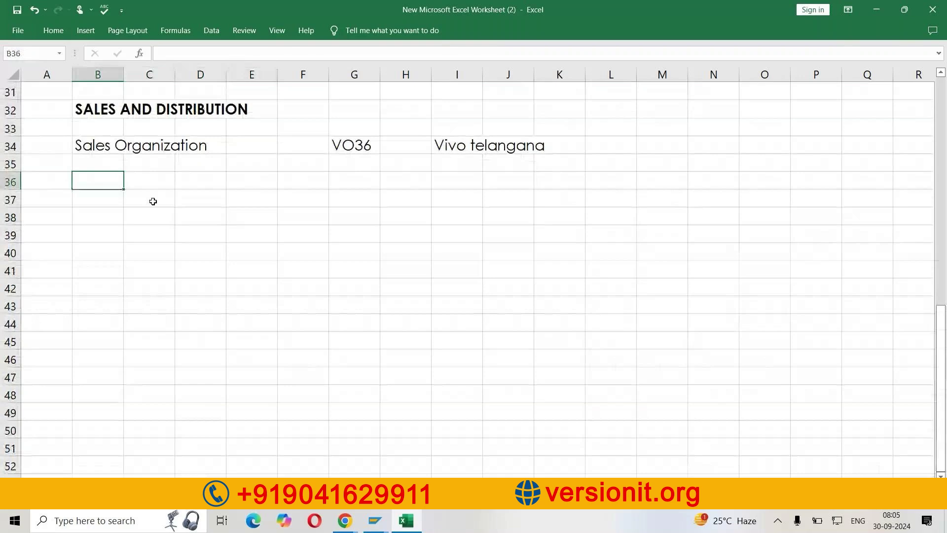
type("dISTRIBUTION channel")
key("Right")
key("Right")
key("Right")
key("Right")
key("Right")
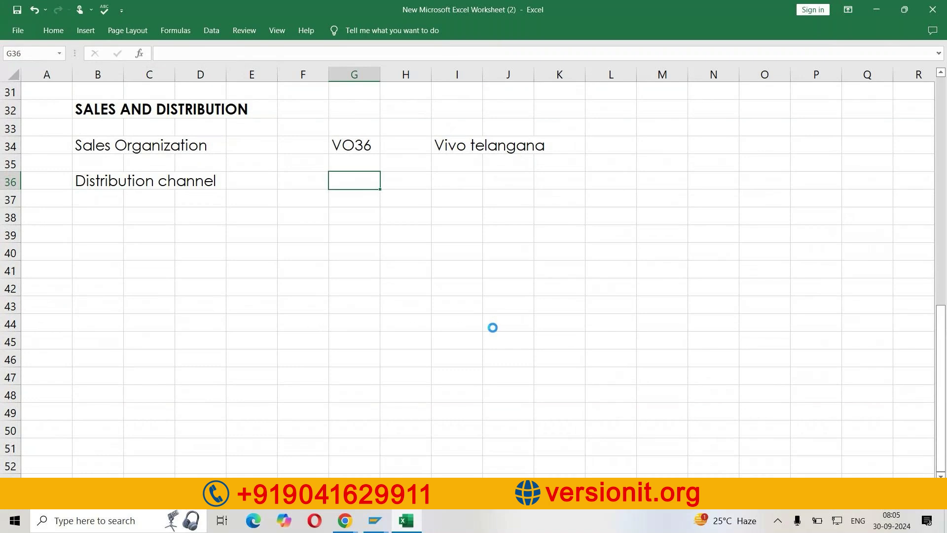
Paste the copied channel codes and names starting at G36, and move the names from column H to column I.
key("ctrl+v")
left_click_drag(406, 288, 405, 307)
left_click_drag(405, 181, 400, 199)
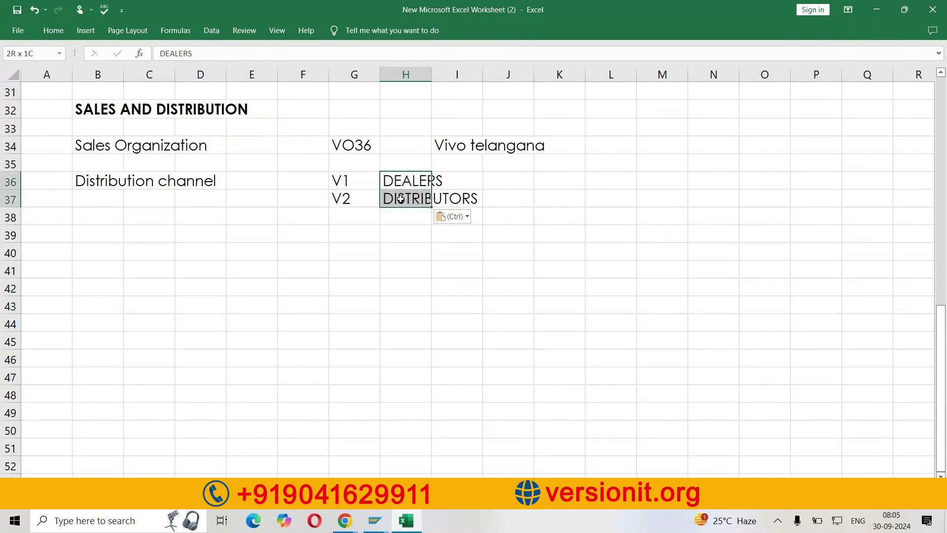
key("ctrl+c")
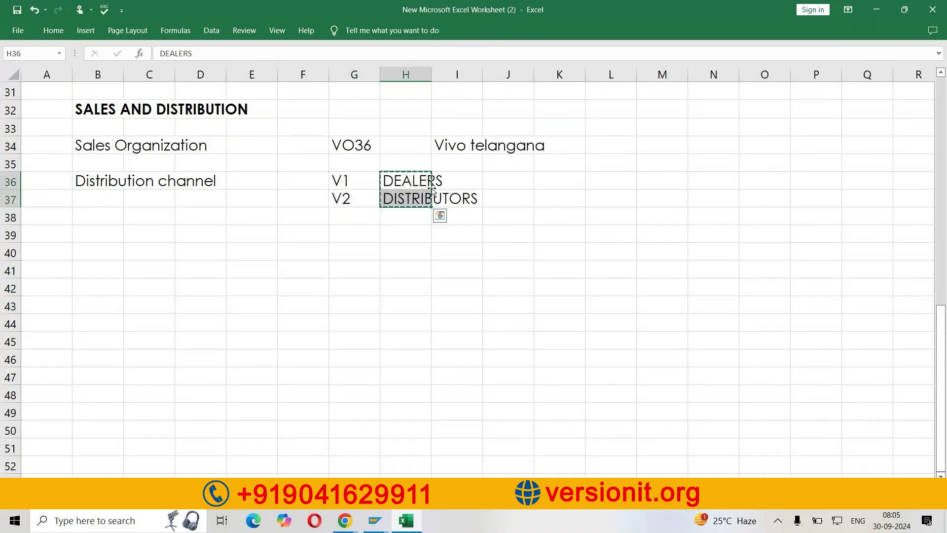
key("Right")
key("ctrl+v")
left_click(435, 246)
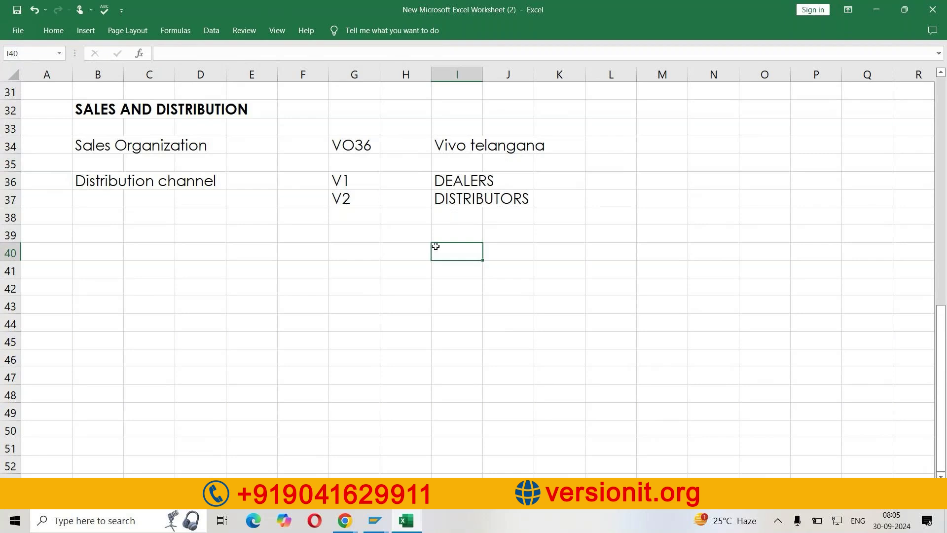
left_click(116, 235)
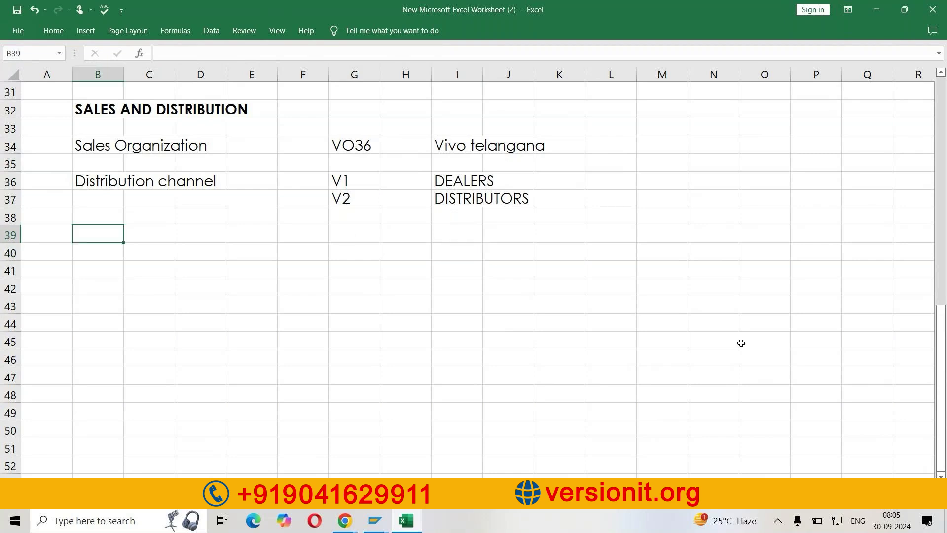
Switch to SAP and leave the distribution channel entries for the Display IMG structure.
key("alt+Tab")
key("F3")
key("F3")
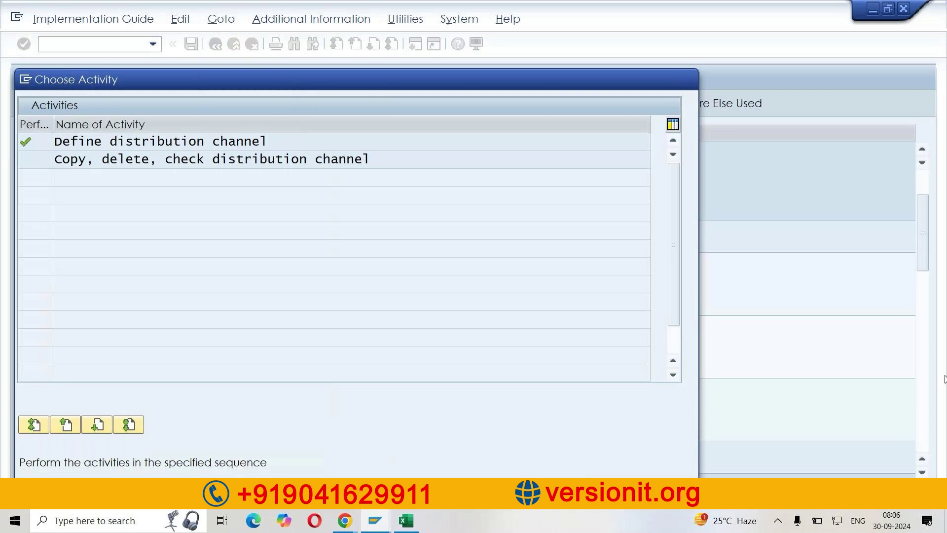
key("Escape")
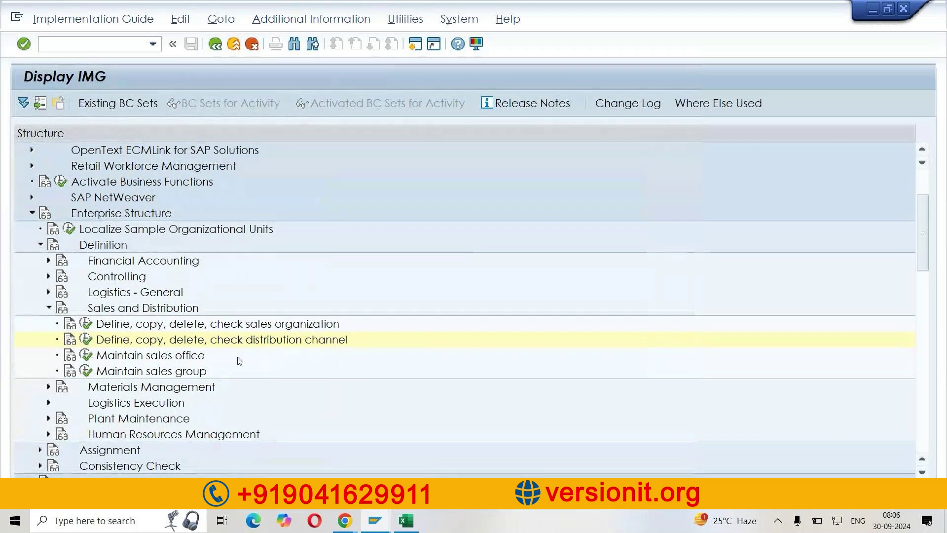
Switch to Excel and review the sales office section of the enterprise structure notes.
left_click(406, 520)
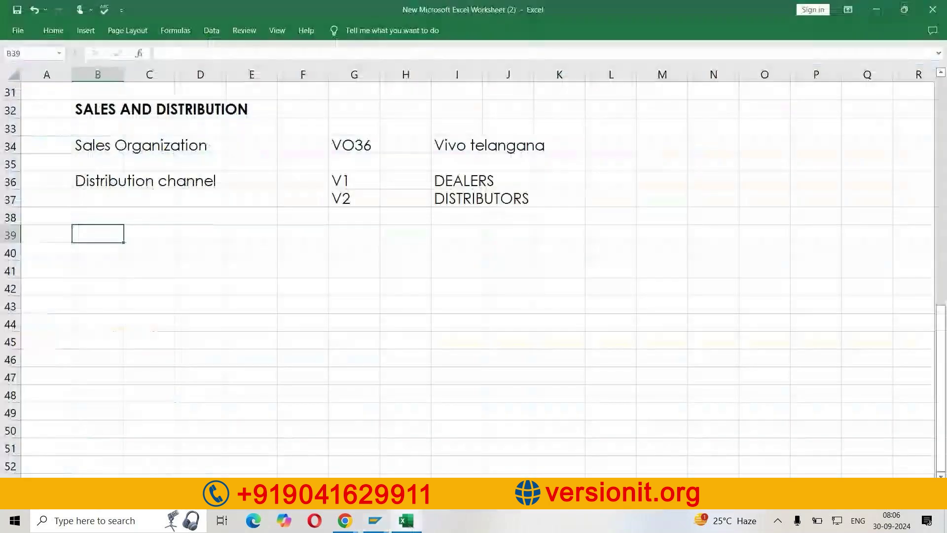
key("ctrl+Page_Up")
scroll(402, 331, "down", 2)
scroll(402, 331, "up", 6)
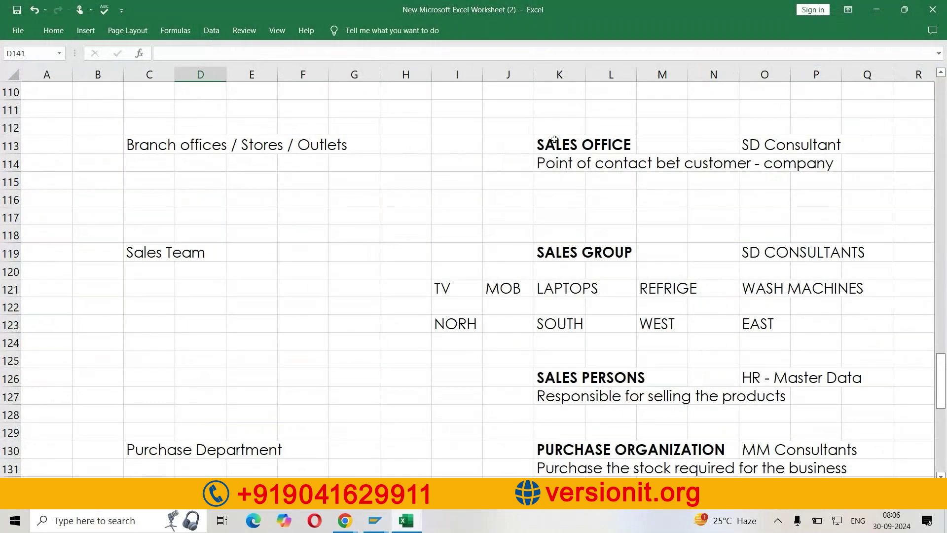
left_click(597, 133)
left_click_drag(598, 133, 593, 128)
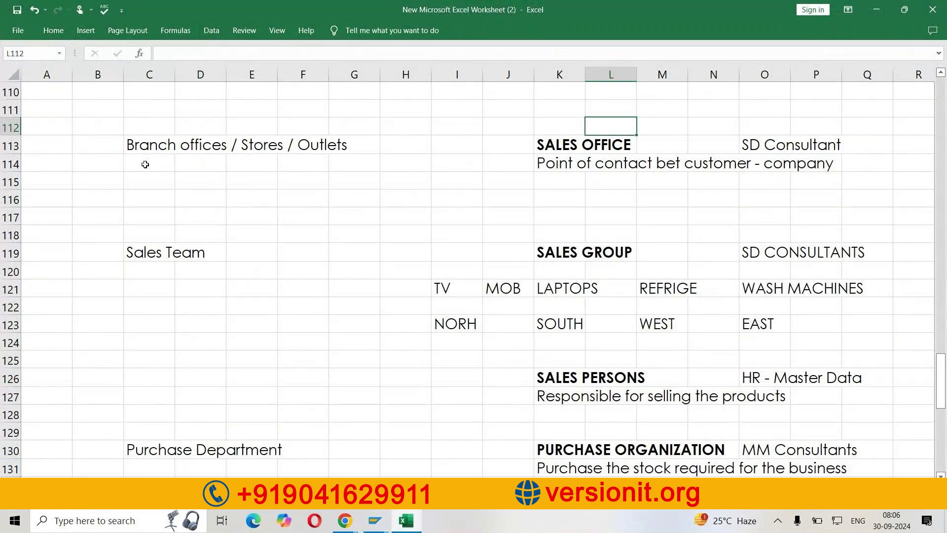
left_click(200, 165)
left_click(354, 164)
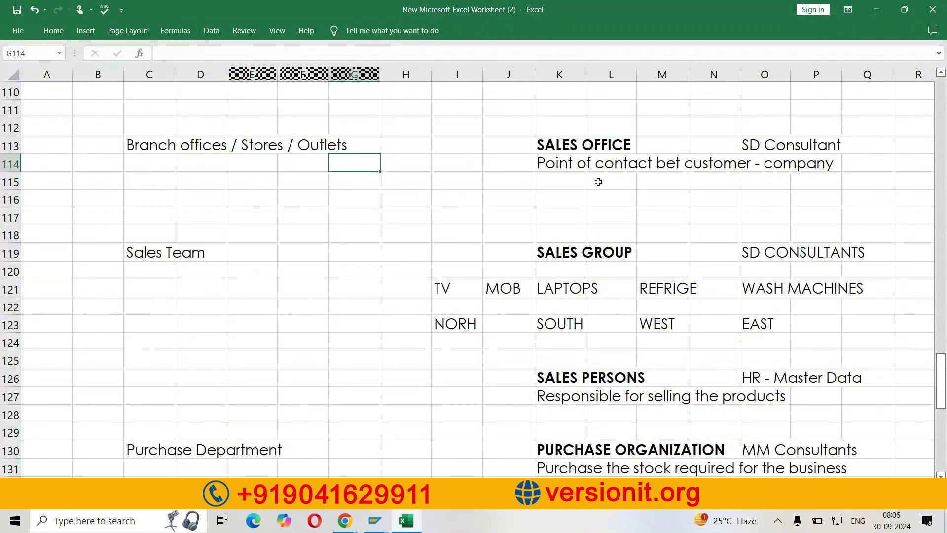
Add "Physical geographical location" in K115 as a further line of the SALES OFFICE definition and select the definition lines.
left_click(550, 174)
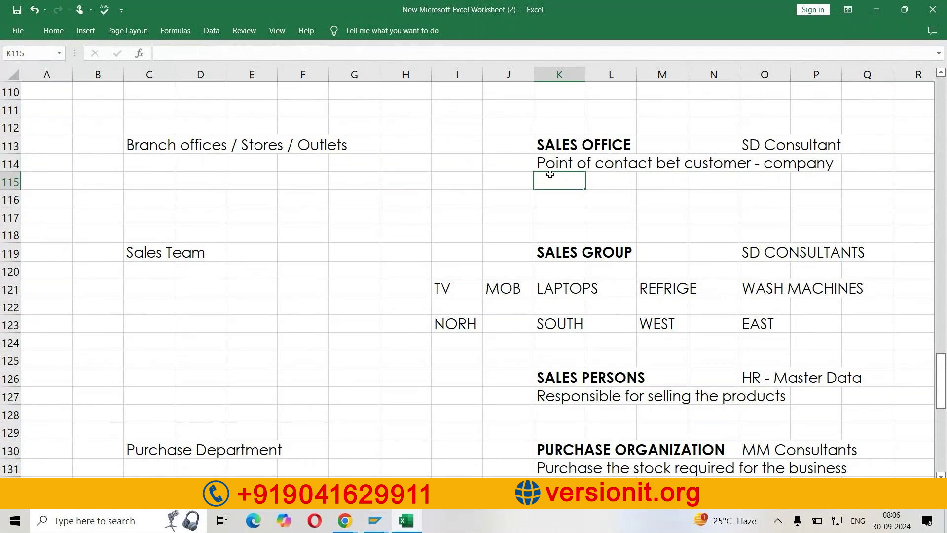
type("Pgysi")
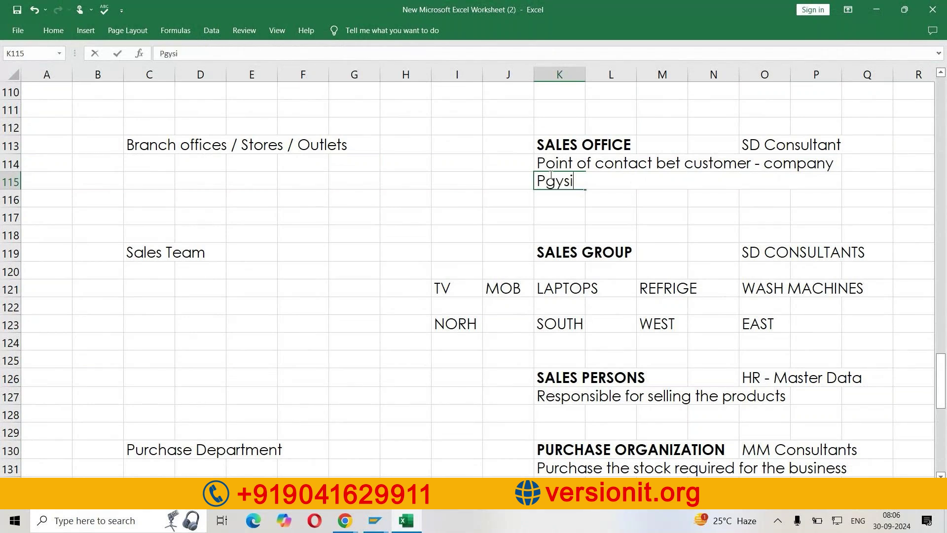
key("BackSpace")
key("BackSpace")
key("BackSpace")
key("BackSpace")
type("hysical geo")
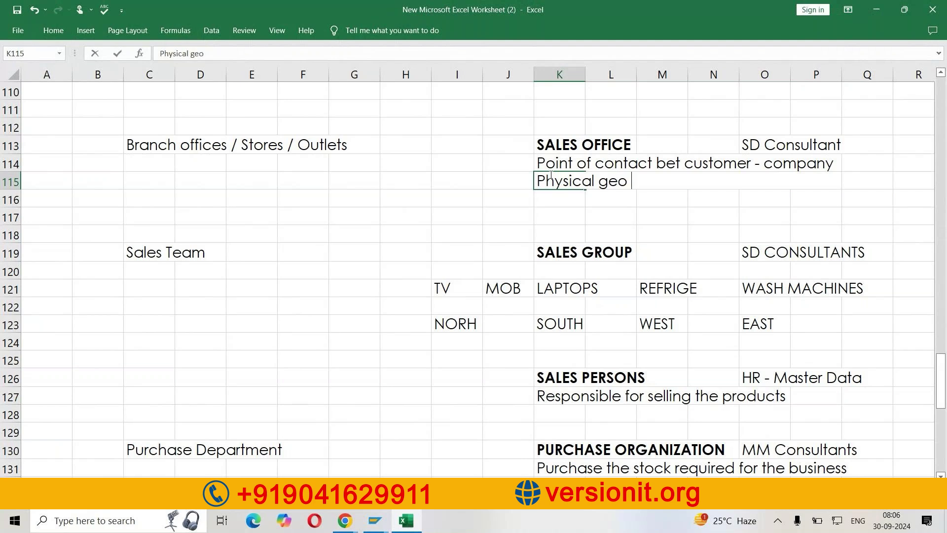
key("BackSpace")
type("graphical ")
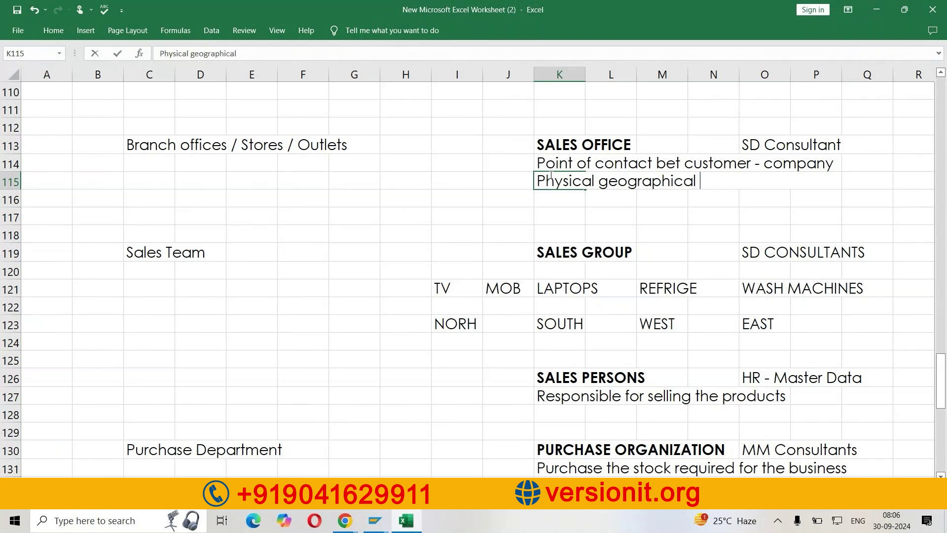
type("location")
key("Return")
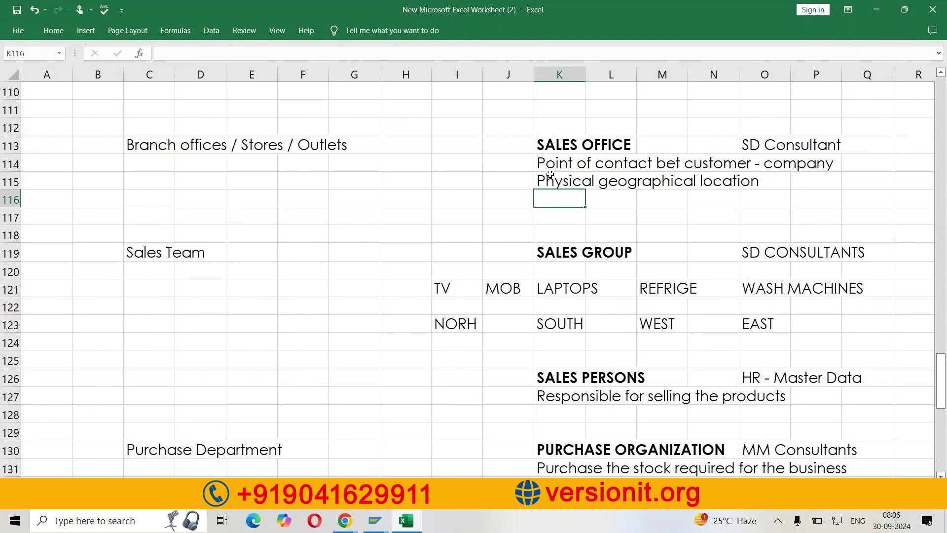
left_click_drag(551, 169, 870, 189)
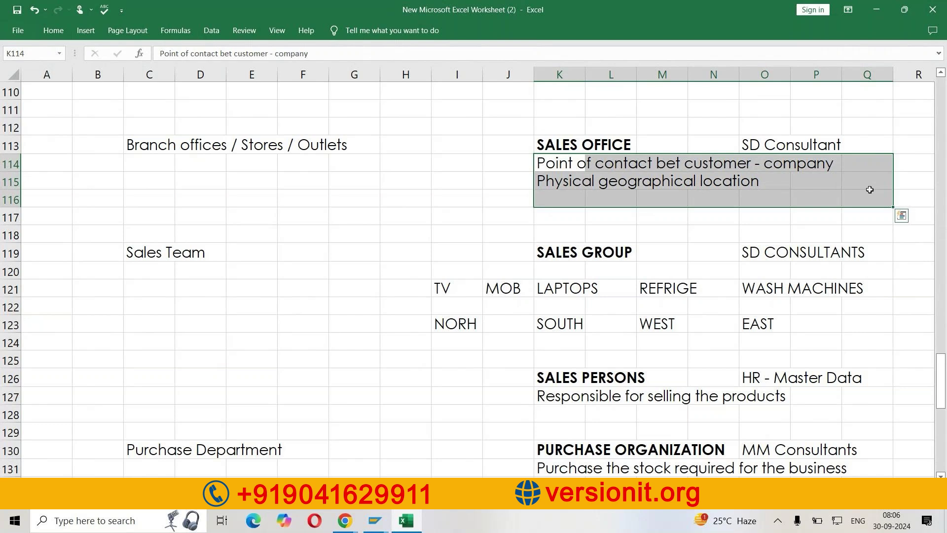
Switch to SAP, open the sales office maintenance activity under Sales and Distribution and start new entries.
key("alt+Tab")
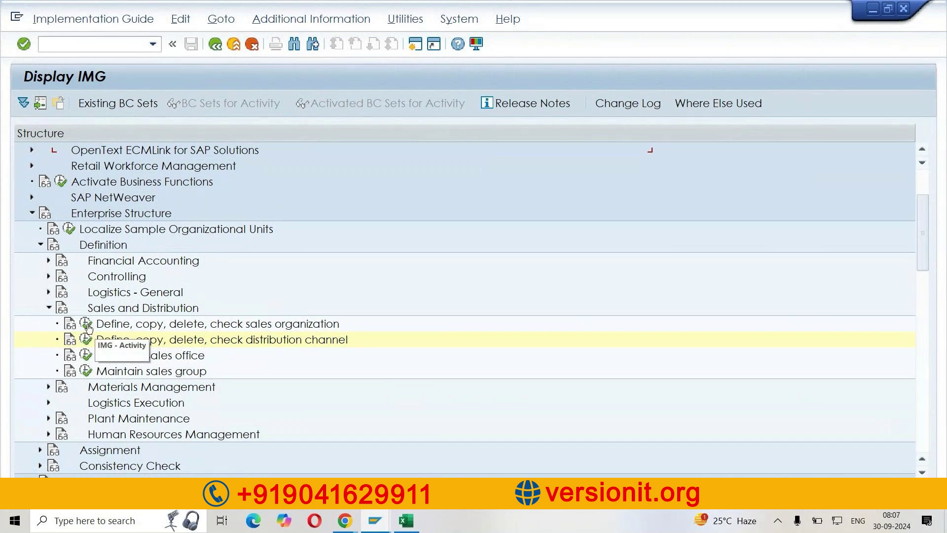
left_click(86, 356)
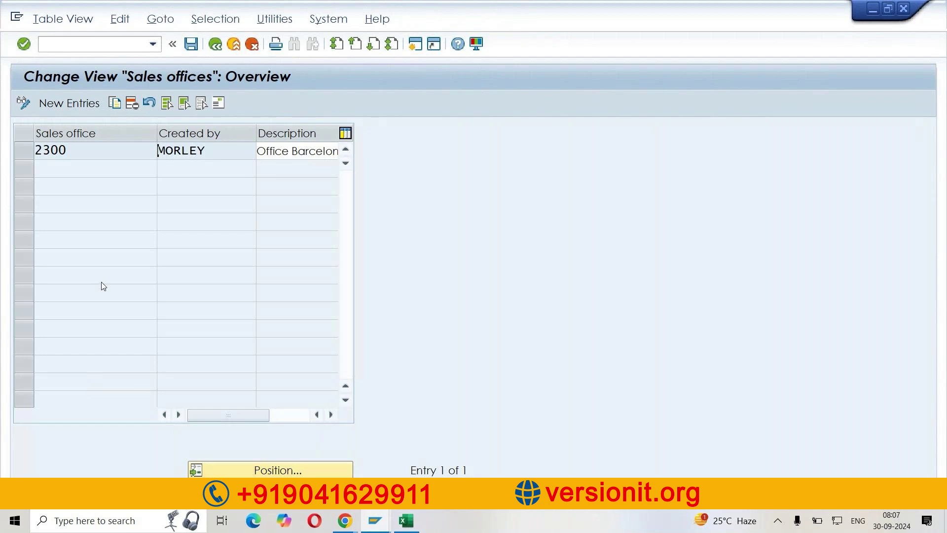
left_click_drag(78, 151, 30, 151)
left_click(90, 152)
left_click_drag(90, 152, 29, 152)
left_click(77, 153)
left_click(78, 105)
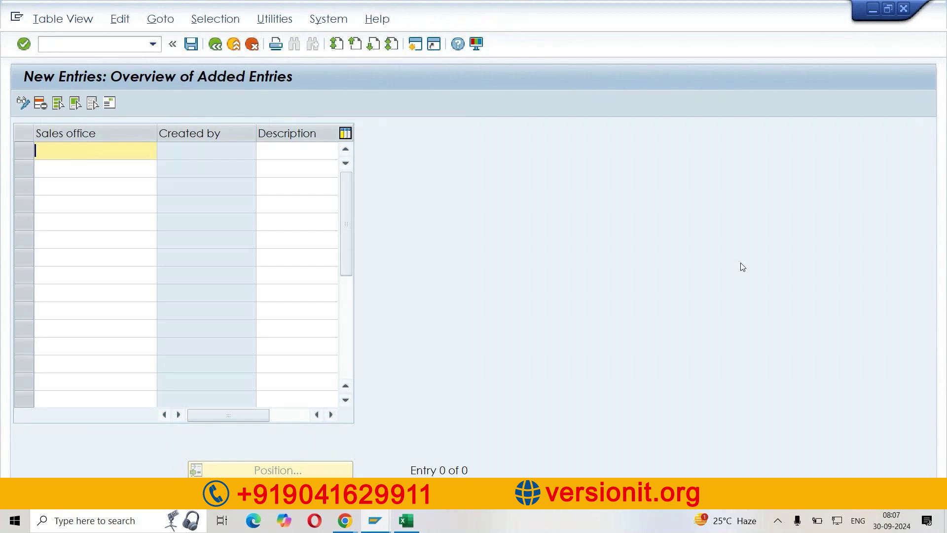
Enter sales office V001 with the description "HYDERABAD - CTC" and proceed to its address.
type("v001")
key("Return")
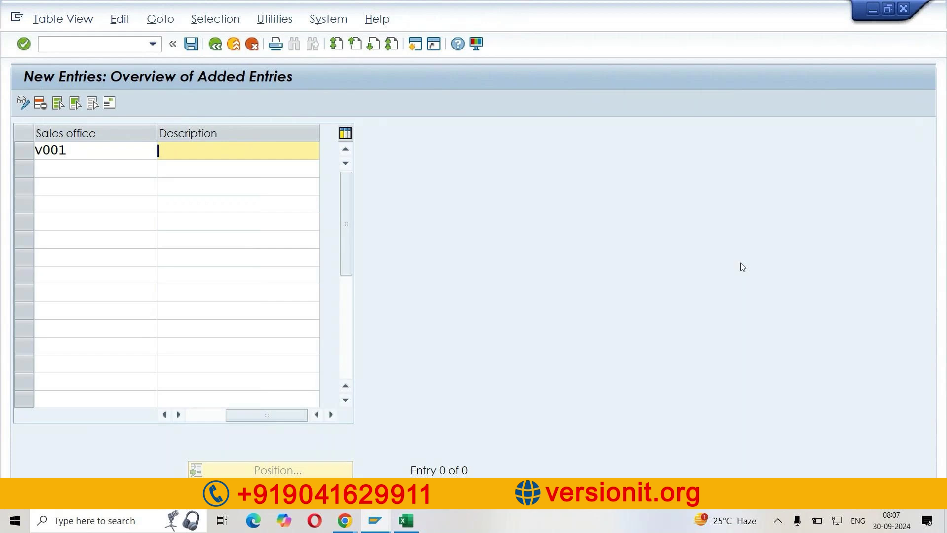
type("HYD")
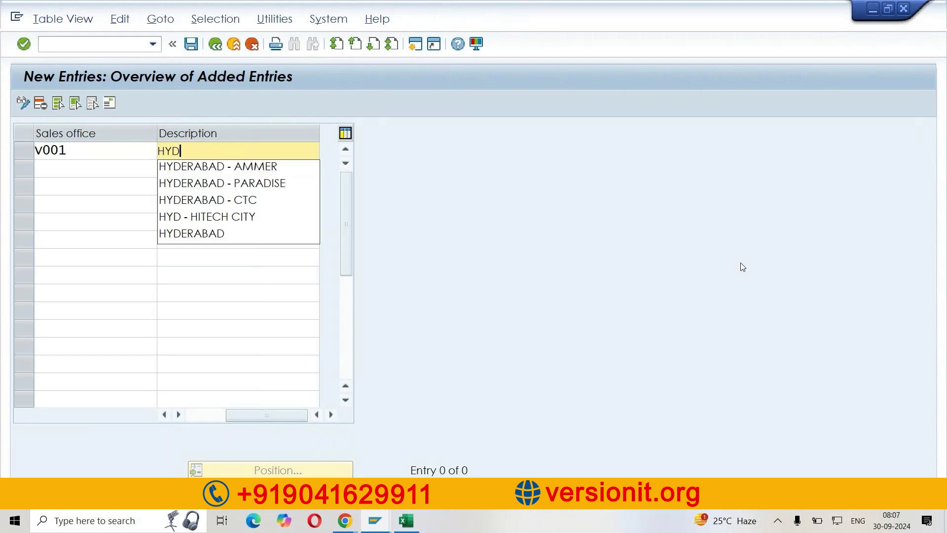
type("ERABAD - CTC")
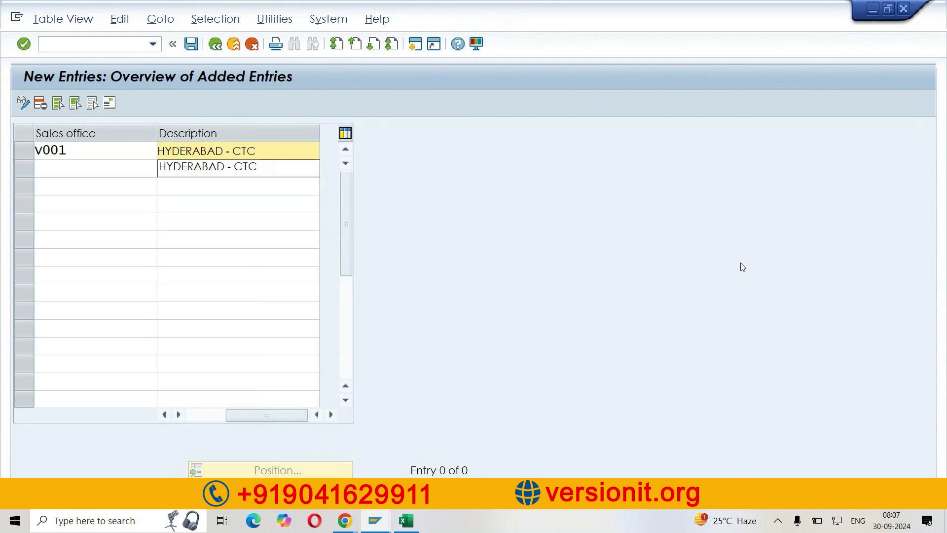
key("Return")
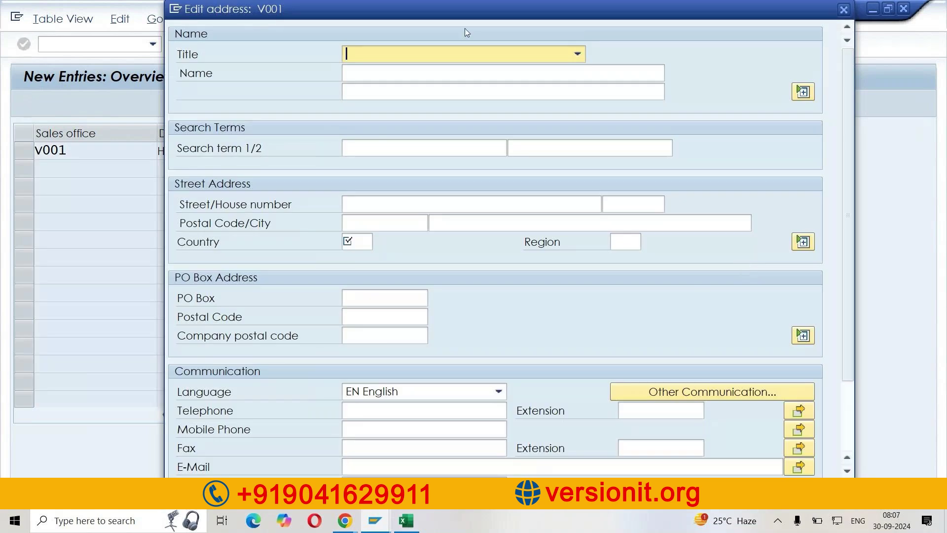
Set the address title to Company, the name to "VIVO SALES" and the first search term to V001.
left_click_drag(383, 17, 545, 37)
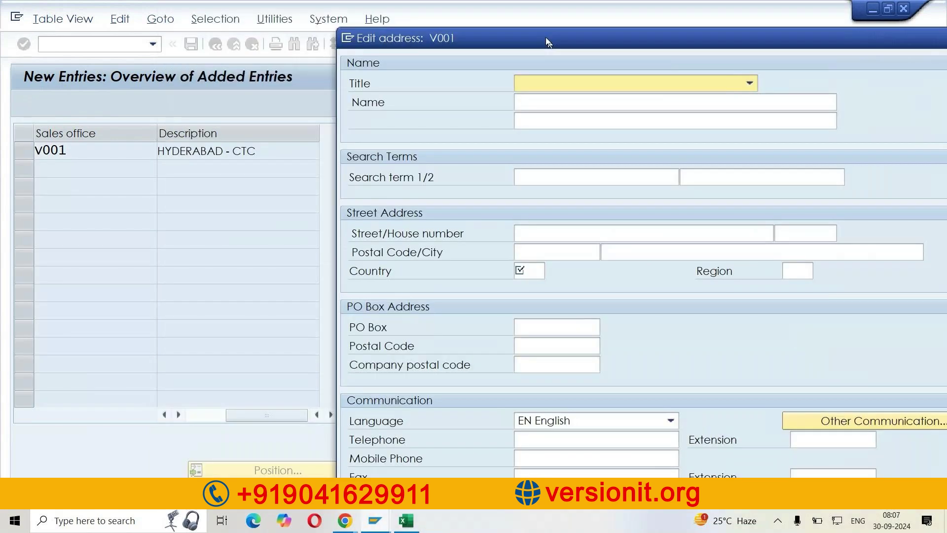
key("Down")
key("Tab")
type("VIV")
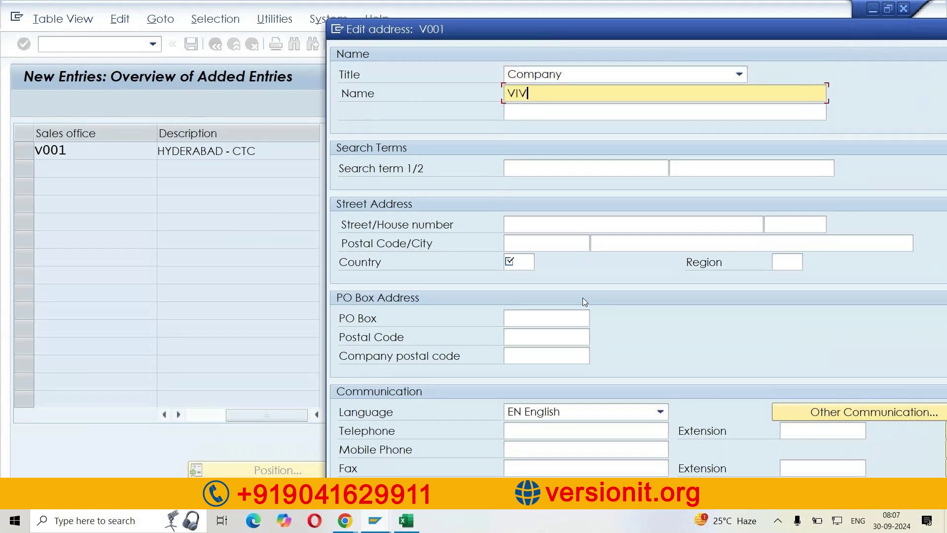
type(" O")
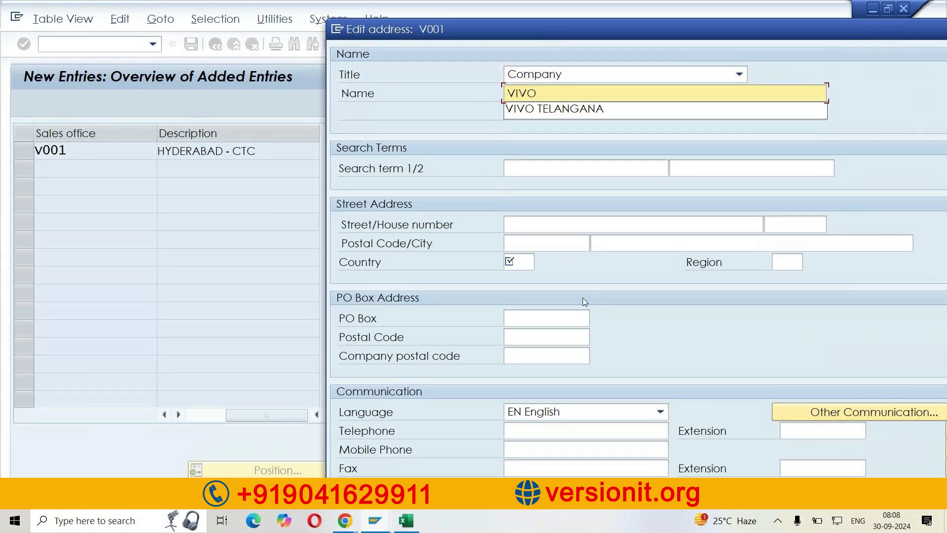
type(" SALES")
key("Tab")
key("Tab")
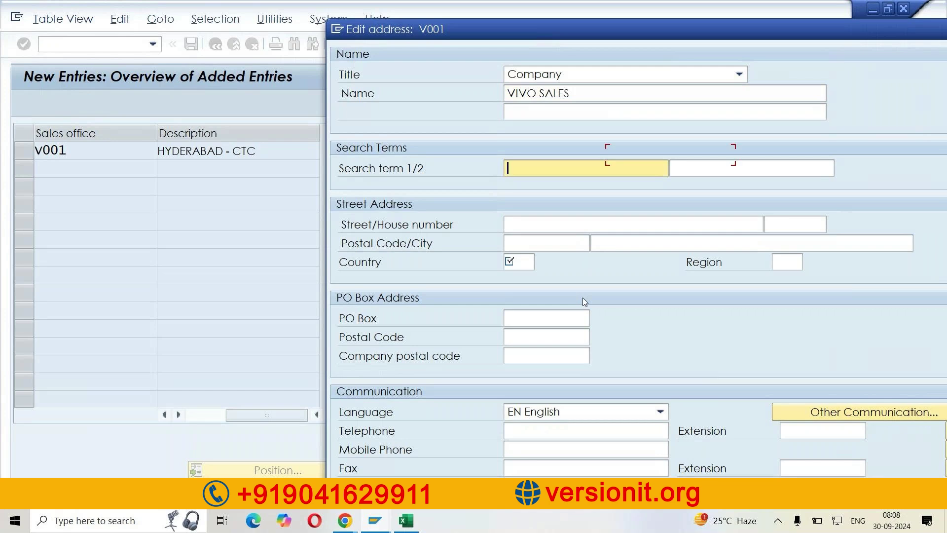
type("V001")
key("Tab")
key("Tab")
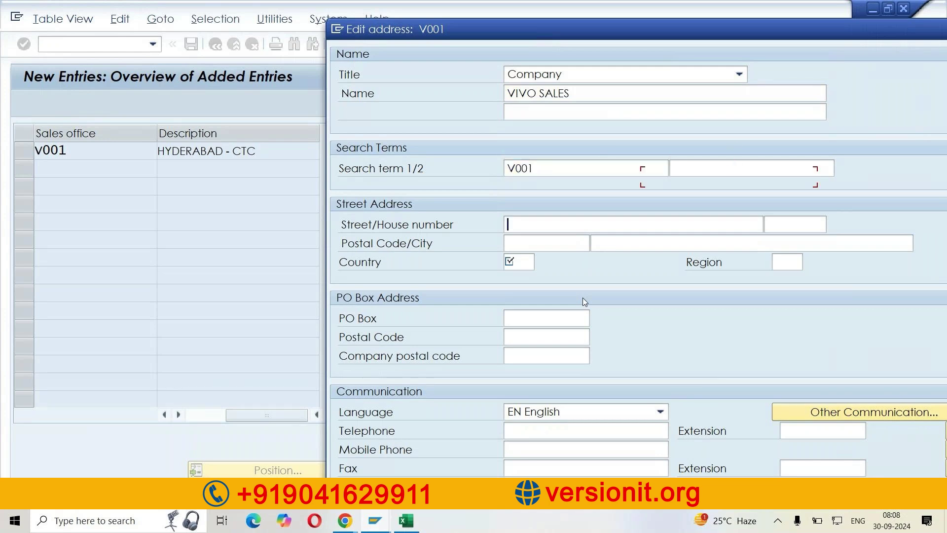
Fill in the sales office's street, house number, postal code and city.
type("C")
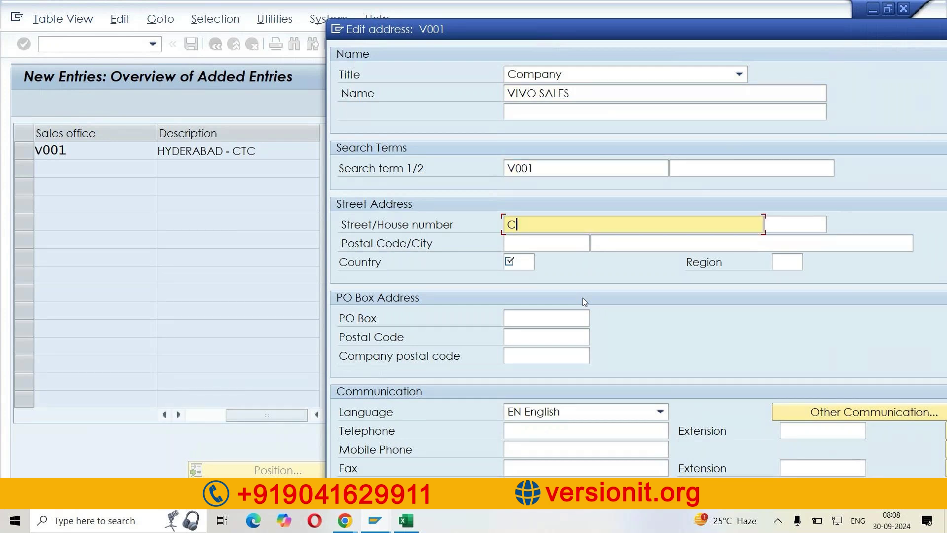
type("TC road")
key("Tab")
type("67")
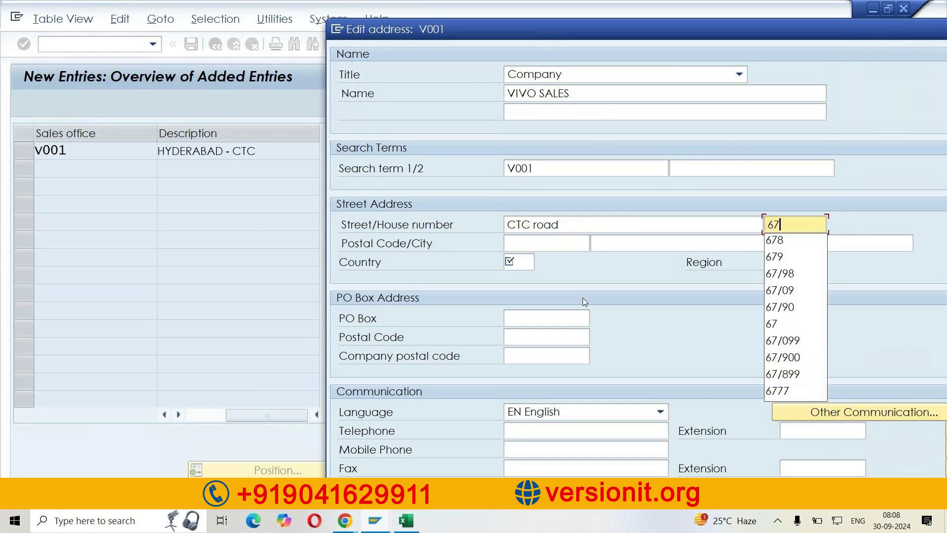
key("Tab")
type("500090")
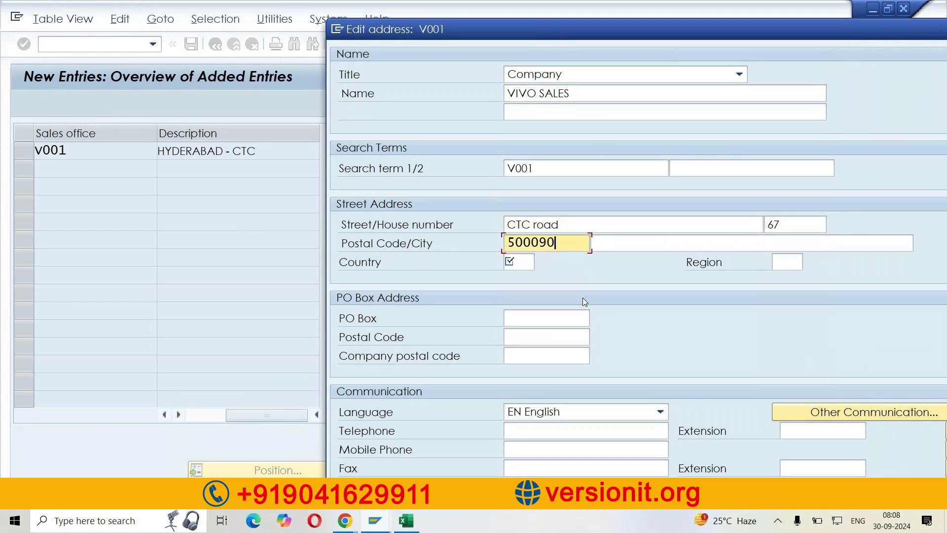
key("Tab")
type("hyd")
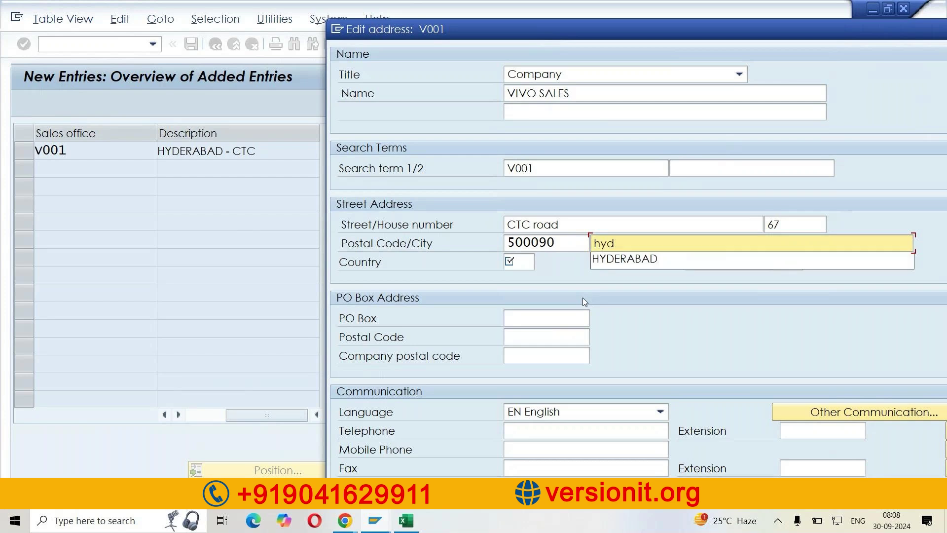
type("erabad")
key("Tab")
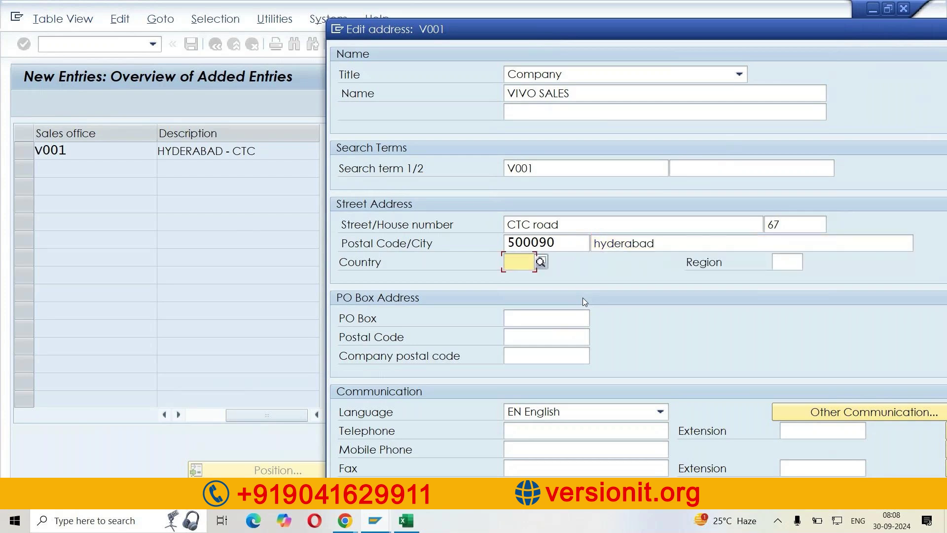
Set the address's country to IN and its region to 36.
type("in")
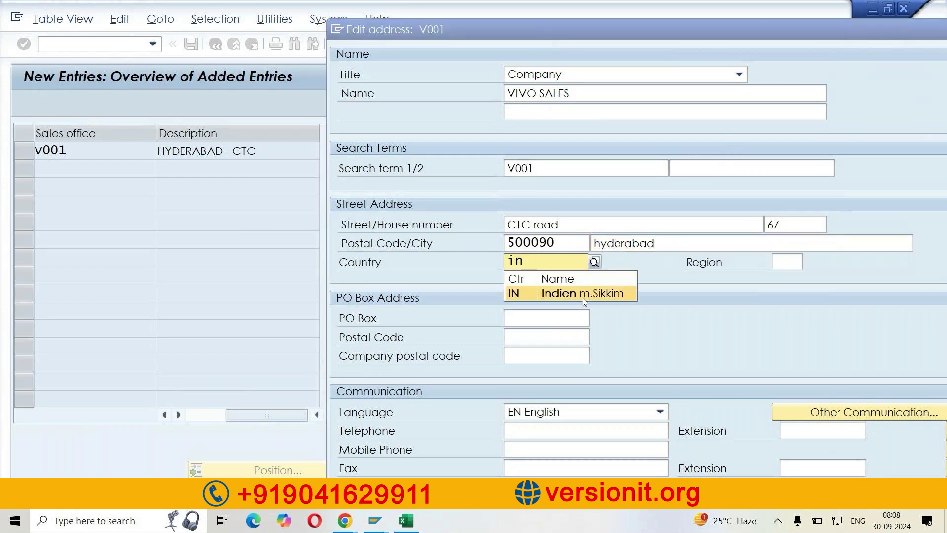
key("Tab")
type("36")
key("Tab")
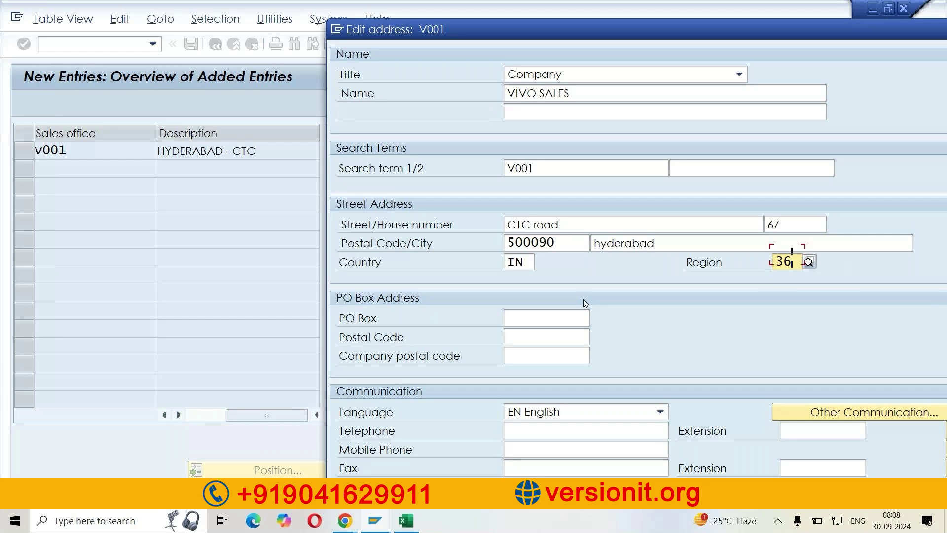
Preview the formatted address of sales office V001, close the preview and confirm the address.
scroll(584, 299, "down", 3)
scroll(584, 299, "down", 1)
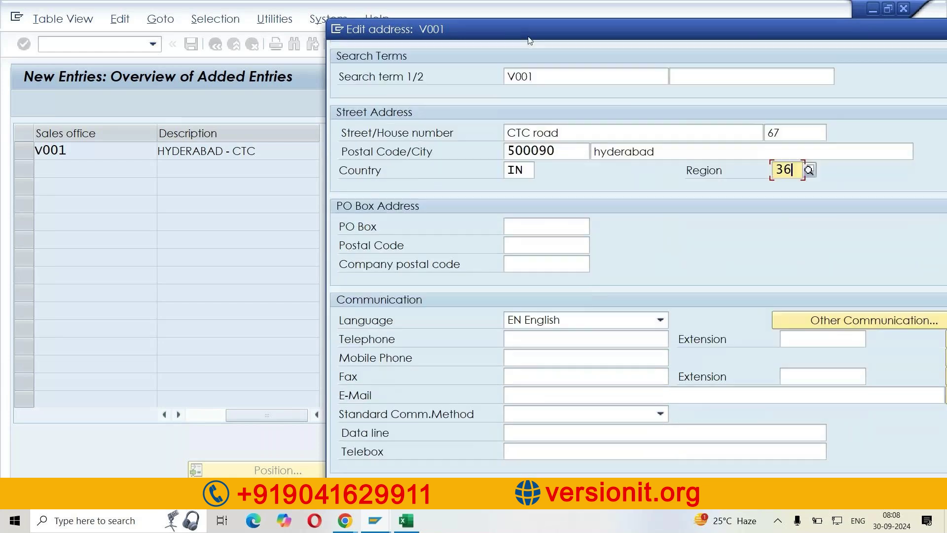
left_click_drag(529, 39, 401, 4)
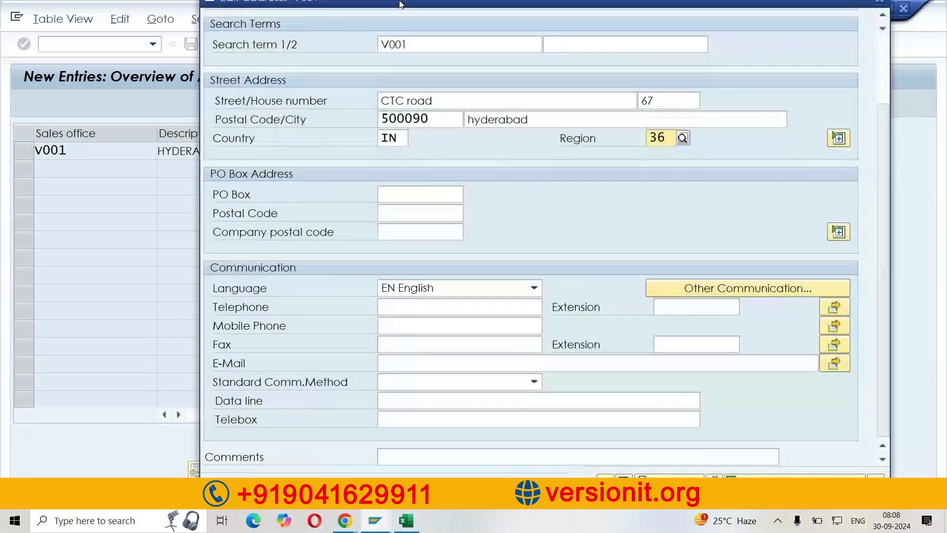
left_click(669, 488)
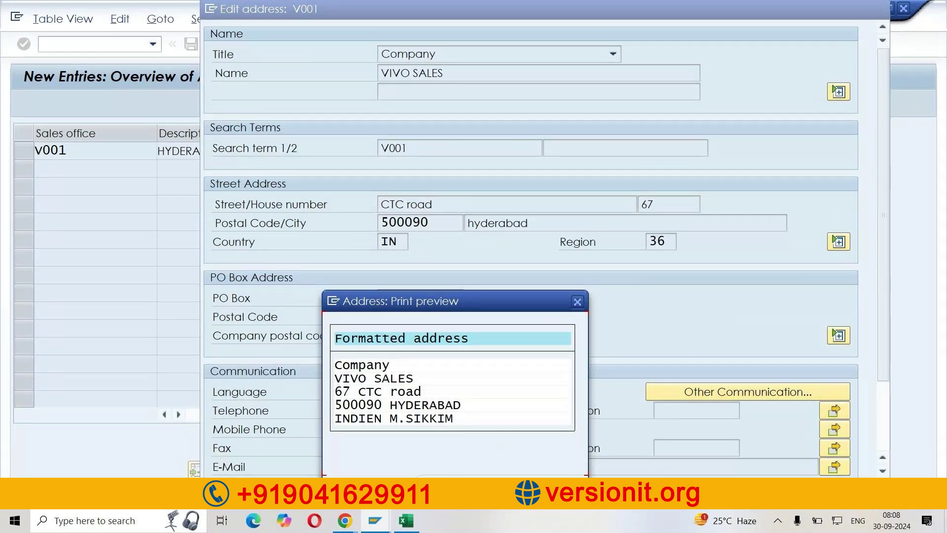
key("Return")
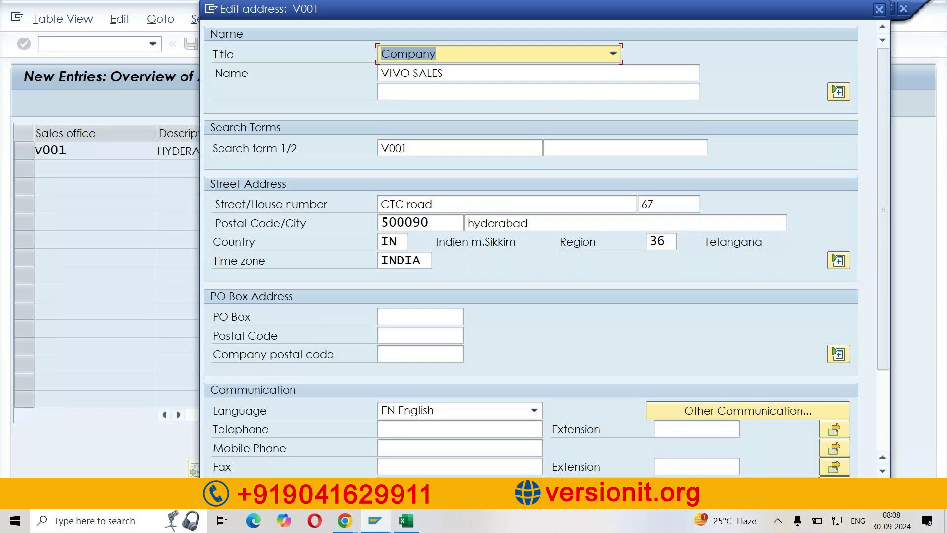
key("Return")
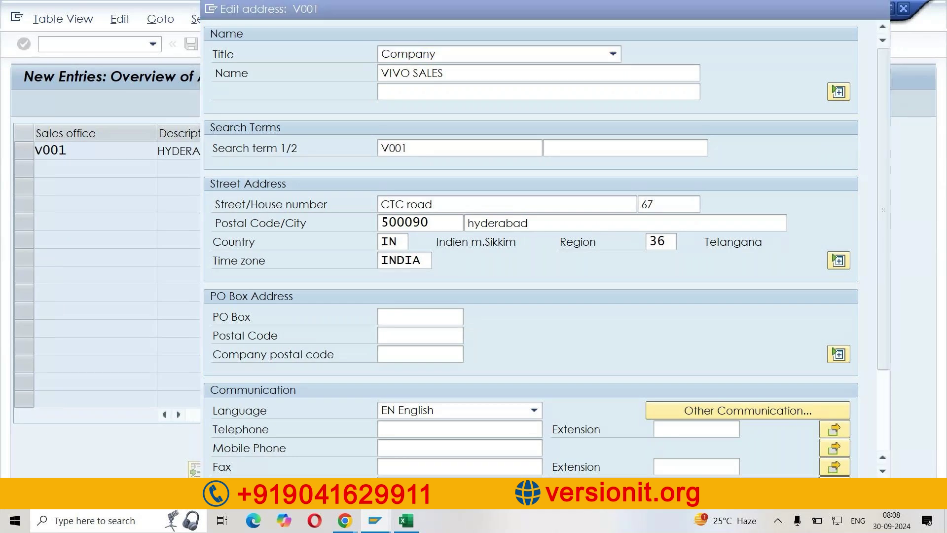
Save sales office V001 in the customizing request described as "VIVO - Enterprise Structure".
left_click(19, 155)
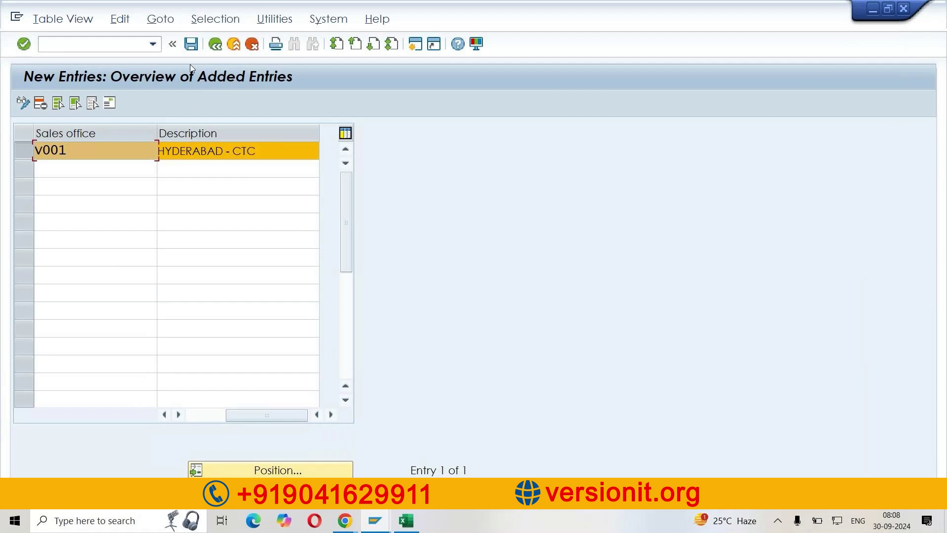
left_click(192, 44)
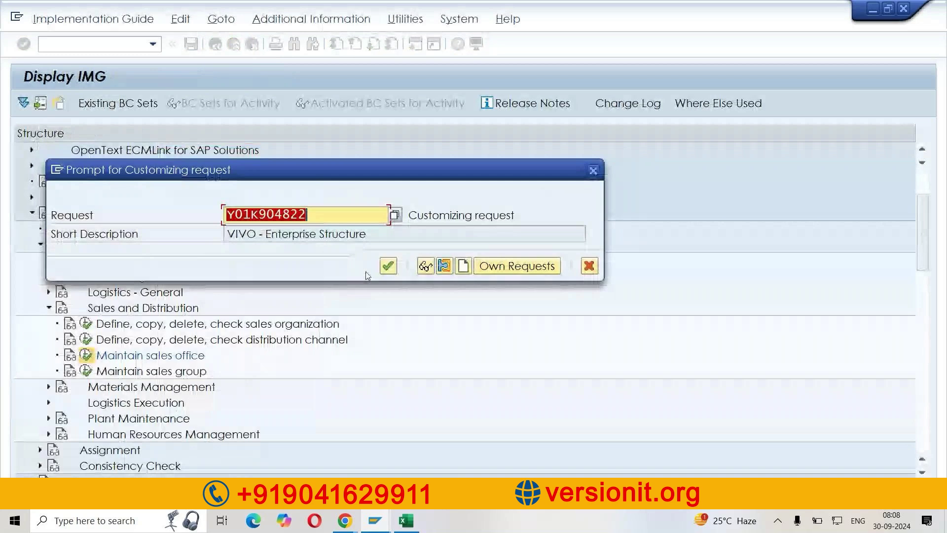
left_click(388, 266)
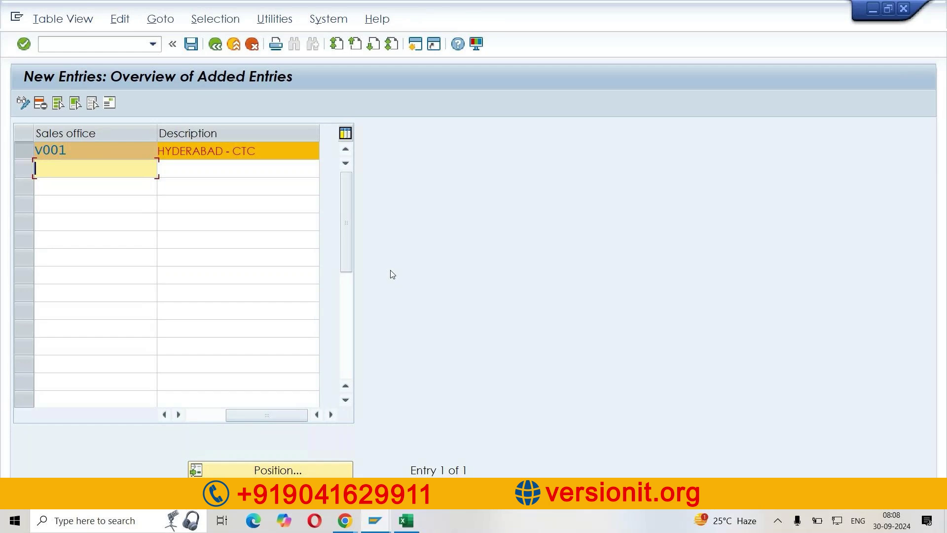
Copy the code and description of the saved sales office V001.
left_click(208, 174)
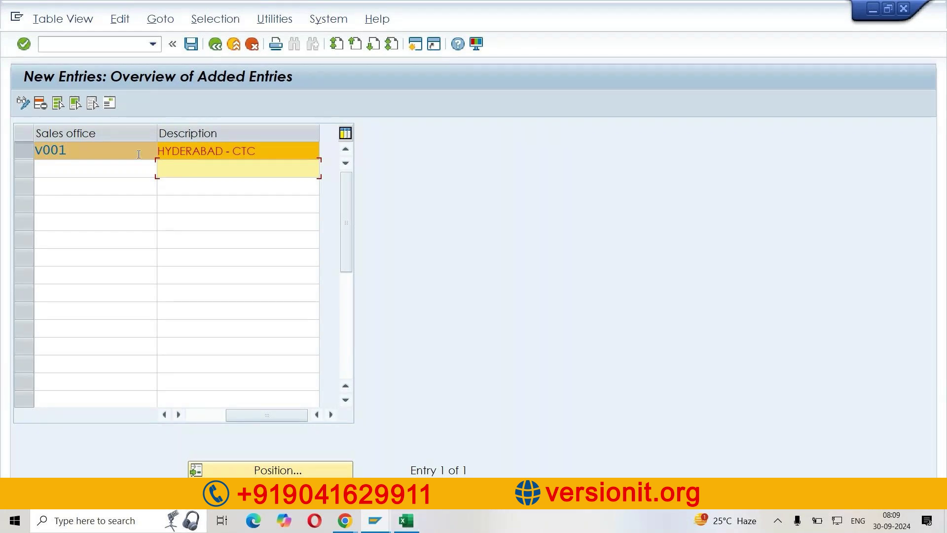
left_click(36, 150)
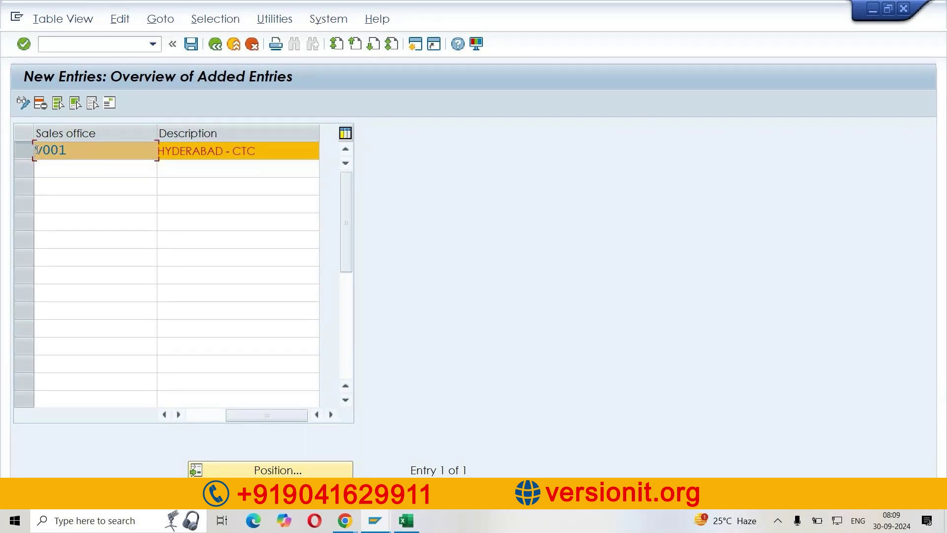
left_click_drag(35, 149, 245, 153)
key("ctrl+c")
Switch to Excel and add the label "Sales Office" in B40 below the distribution channels.
left_click(408, 521)
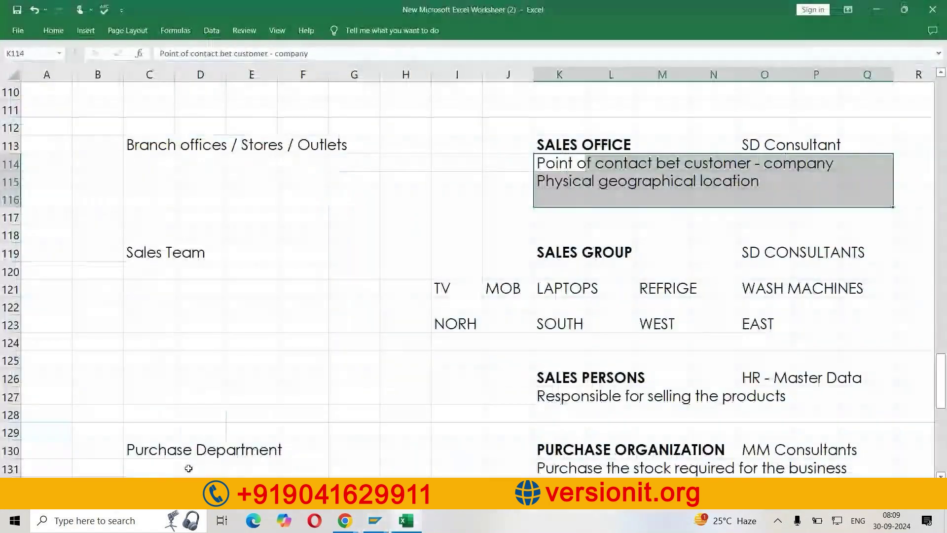
scroll(202, 424, "up", 20)
key("Down")
type("Sale")
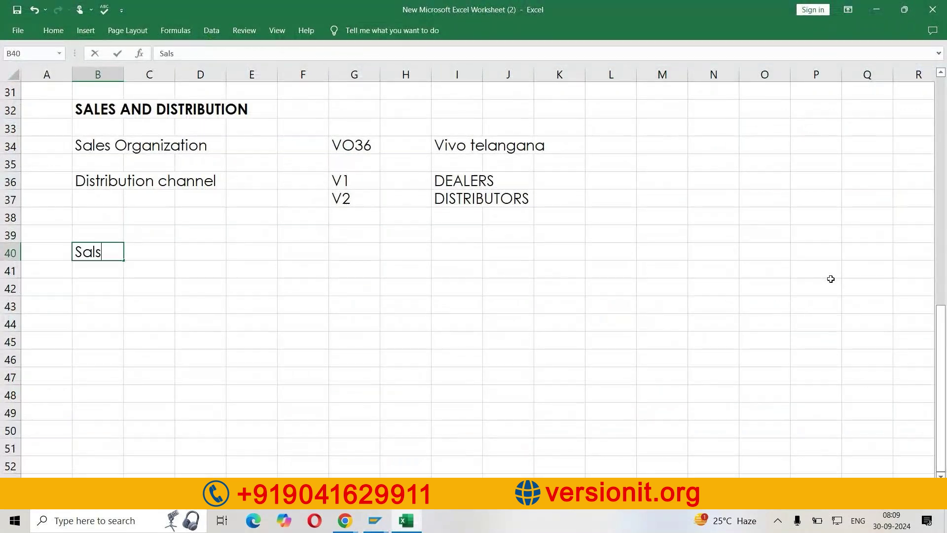
type("s Office")
Paste the copied sales office code and description starting at G40.
key("Tab")
key("Tab")
key("Tab")
key("Tab")
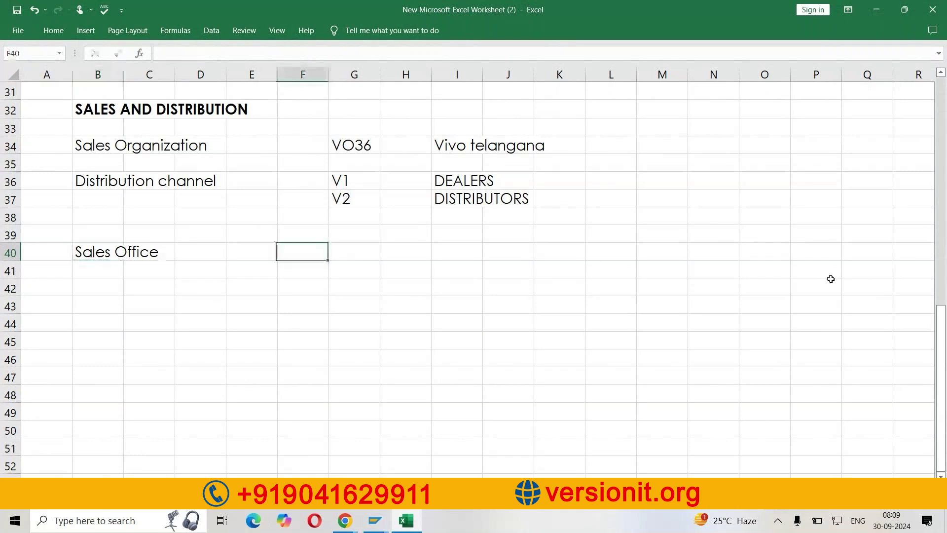
key("Tab")
key("ctrl+v")
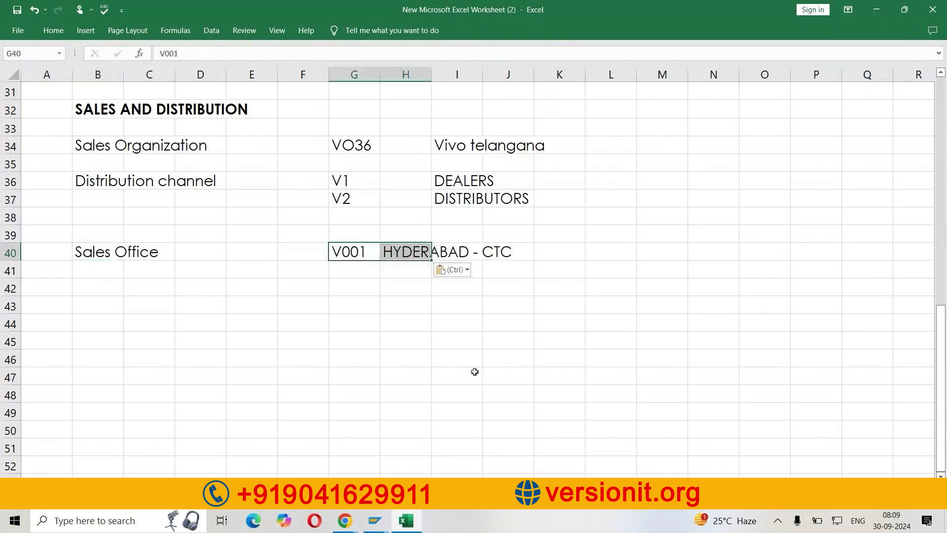
Move the sales office description from H40 to I40.
left_click(406, 321)
left_click(407, 253)
key("ctrl+c")
left_click(449, 249)
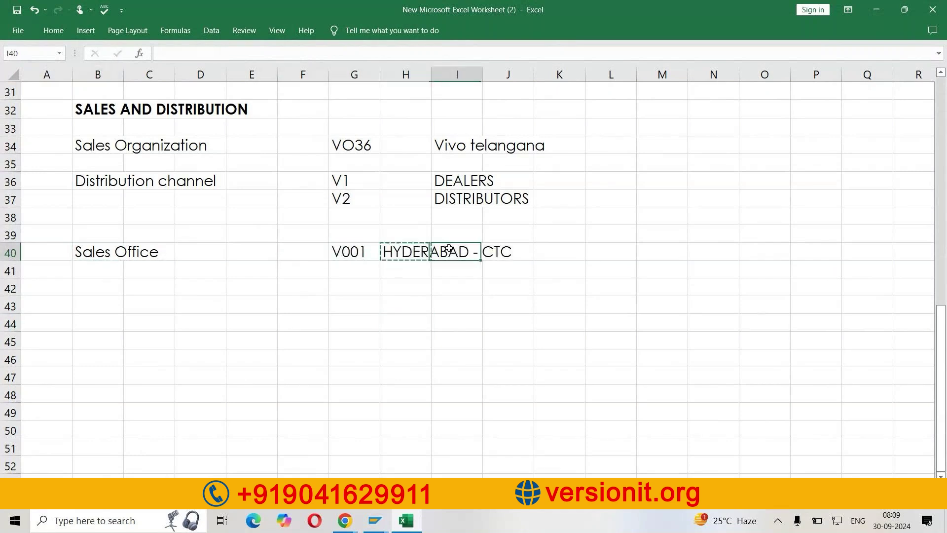
key("ctrl+v")
left_click(444, 302)
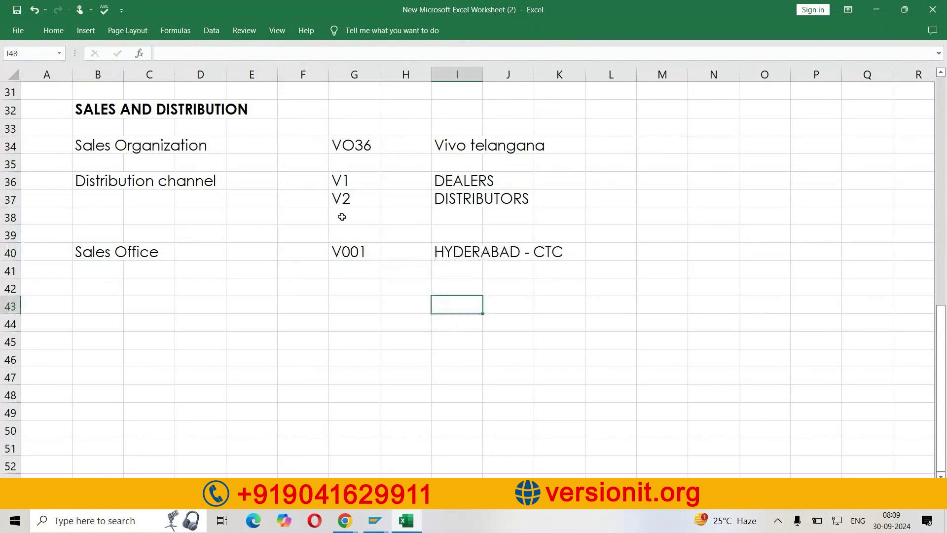
Add the label "Sales Group" in B43 below the sales office entry.
left_click(354, 222)
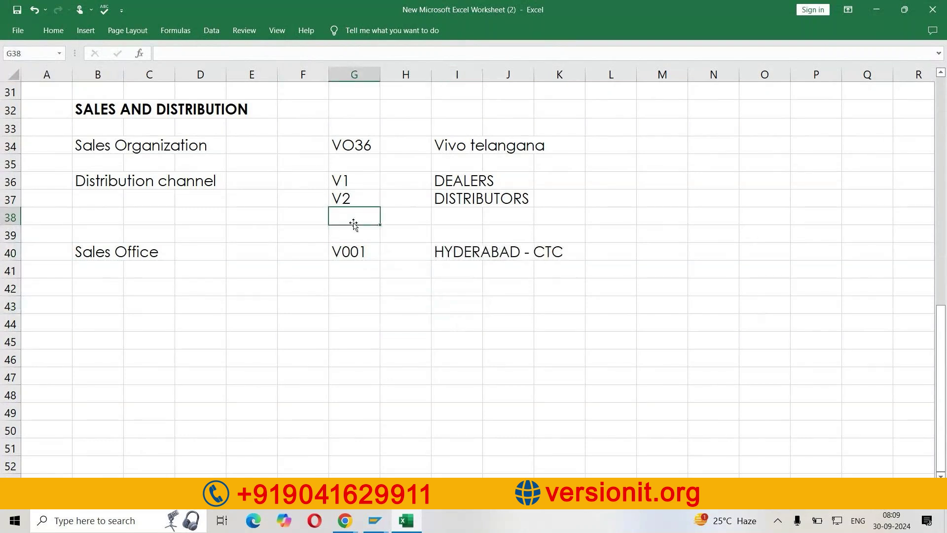
left_click(106, 303)
type("Sales Gro")
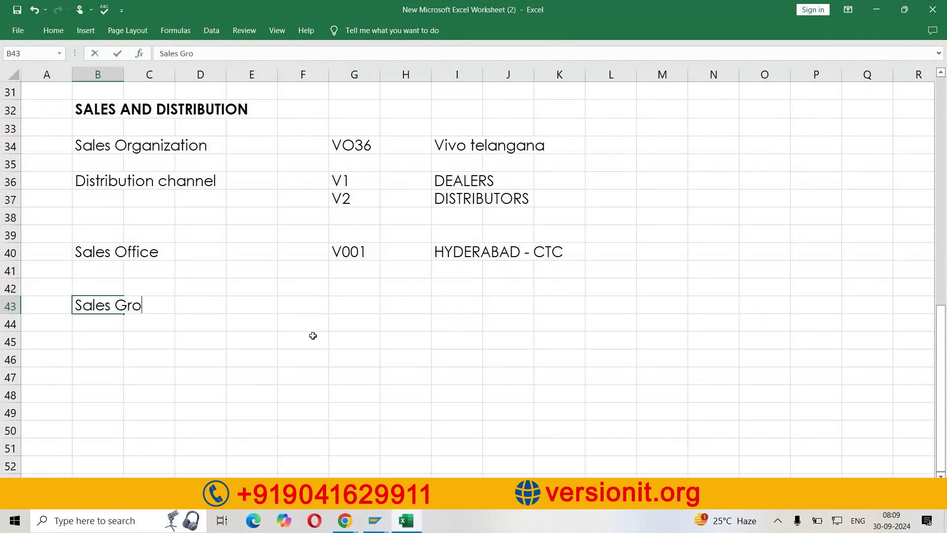
type("up")
key("Return")
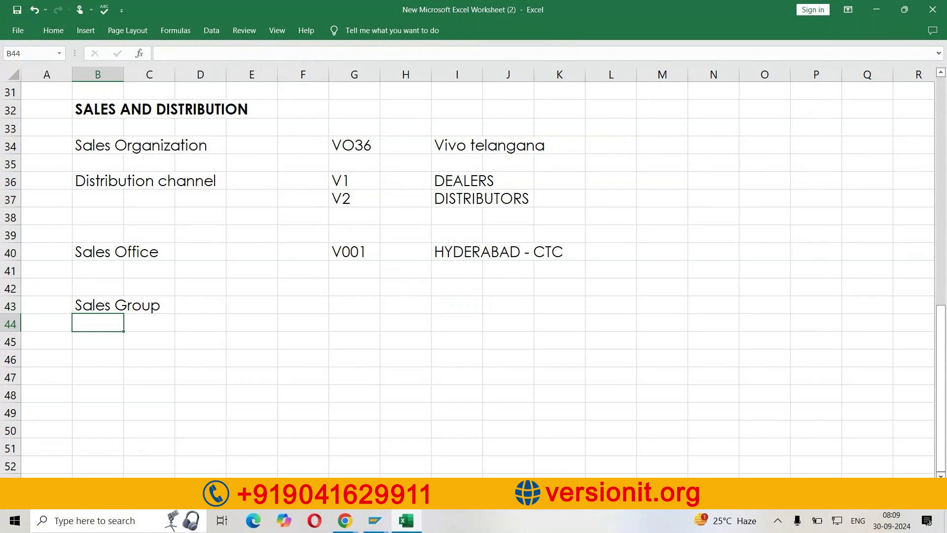
Examine the Sales Group and Sales Persons definitions in the worksheet's notes around rows 119 to 128.
left_click(121, 487)
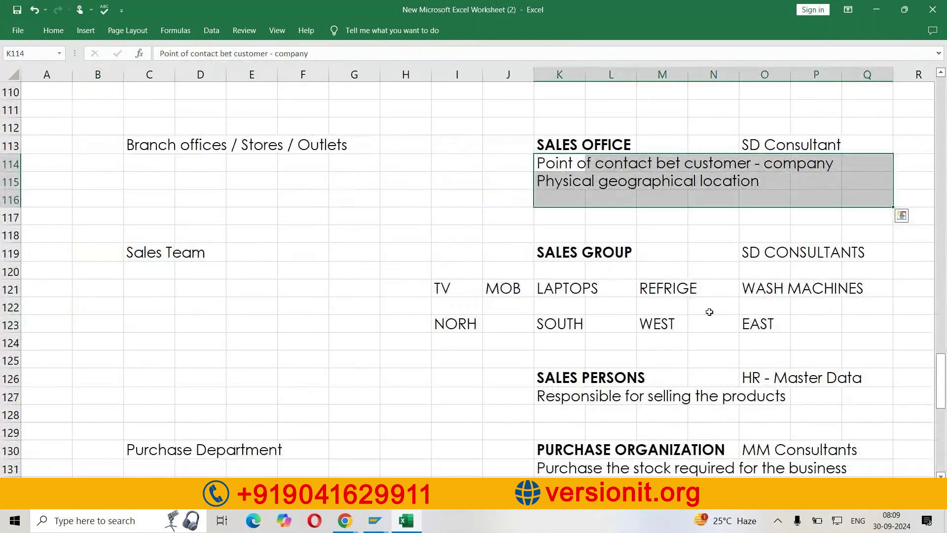
left_click_drag(442, 250, 689, 252)
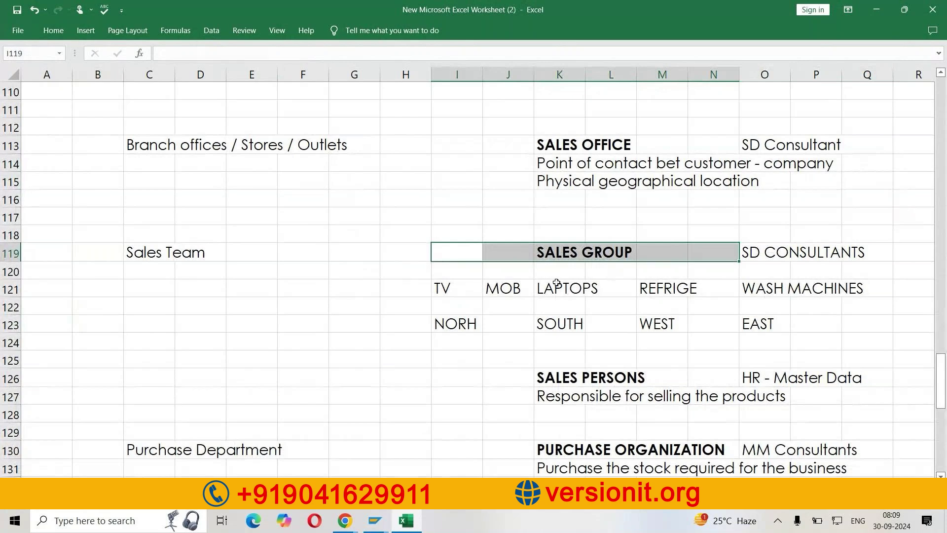
left_click_drag(553, 378, 738, 415)
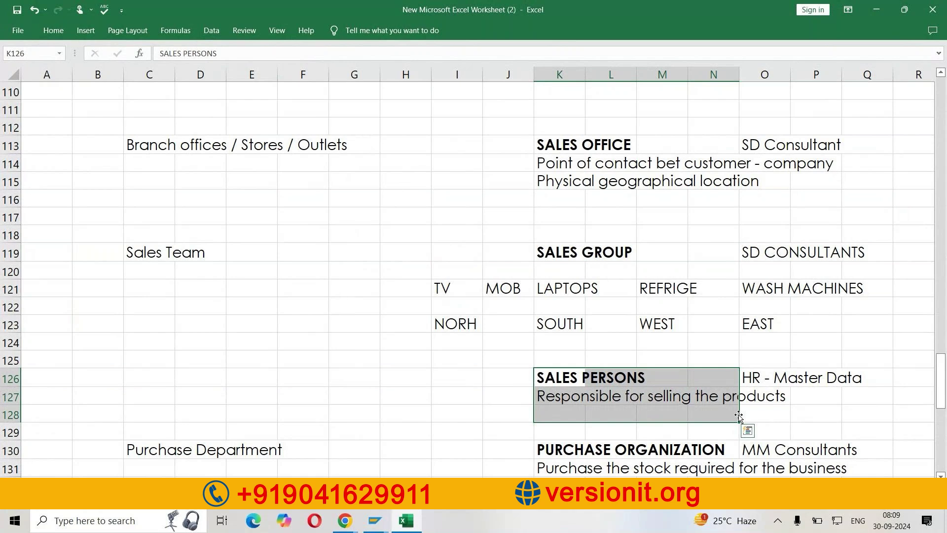
Switch to SAP, leave the sales office view, and start new entries in the Maintain sales group activity.
key("alt+Tab")
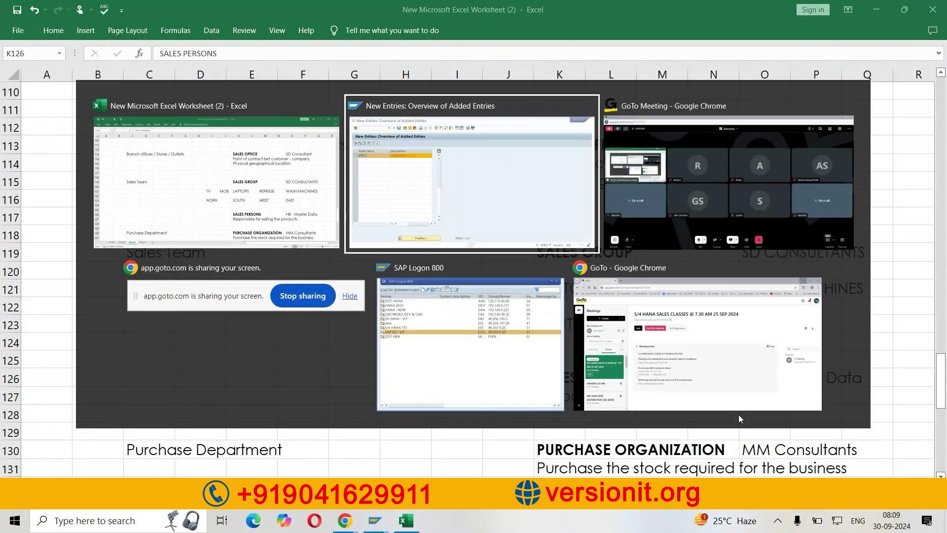
key("F3")
key("F3")
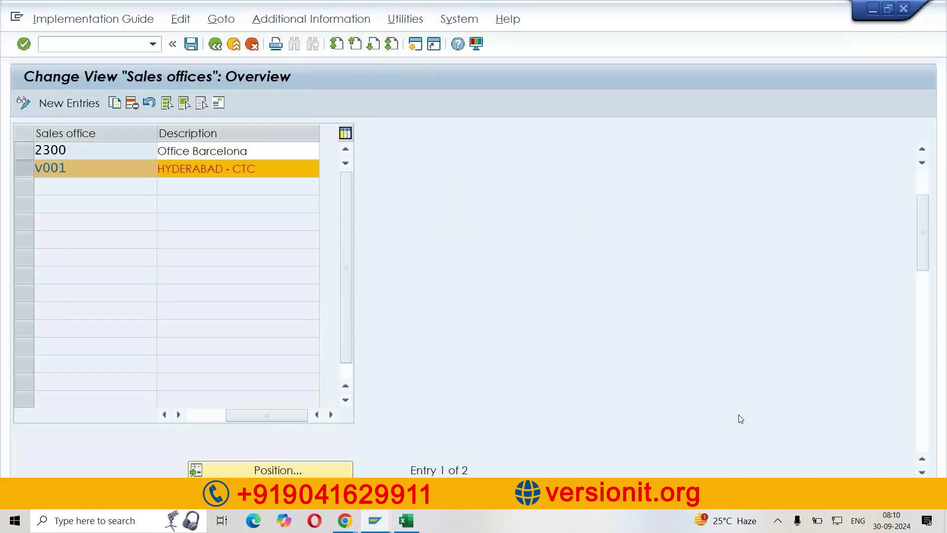
left_click(166, 373)
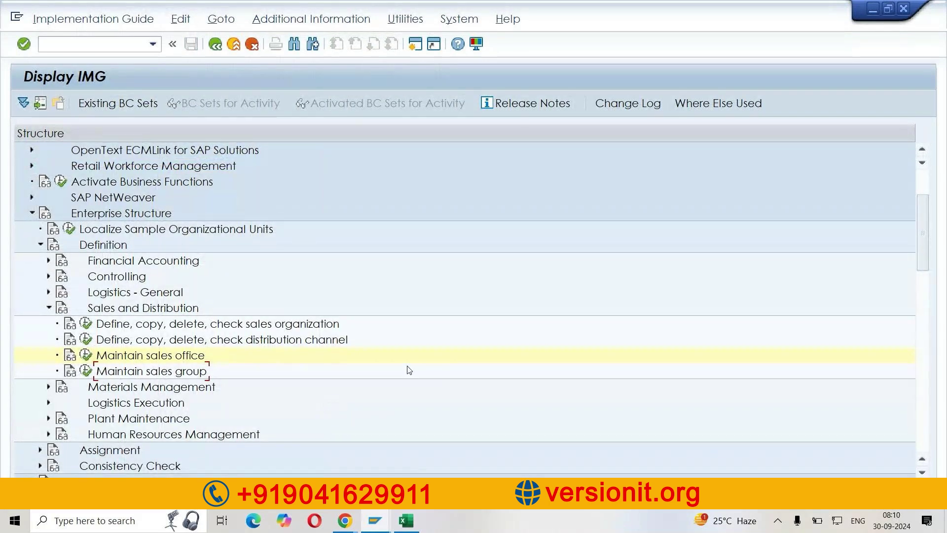
left_click(86, 371)
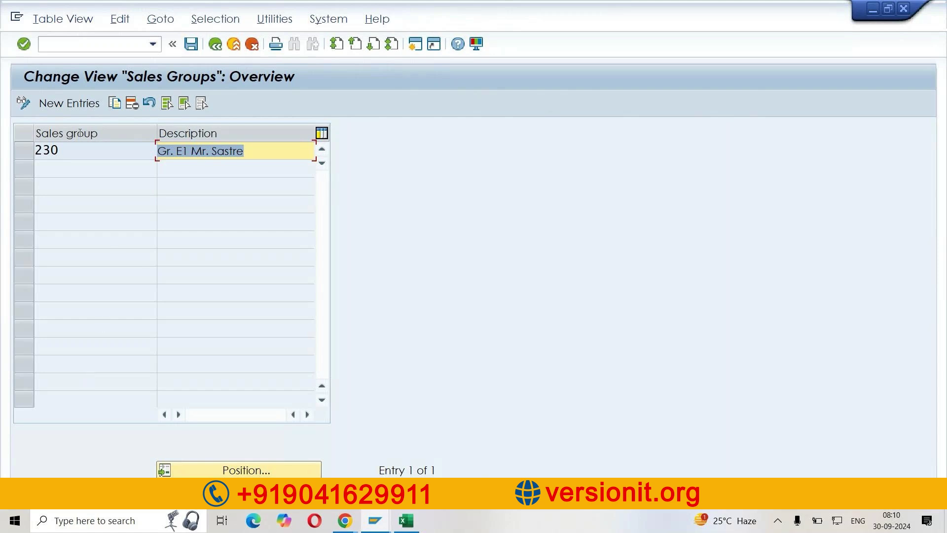
left_click(78, 106)
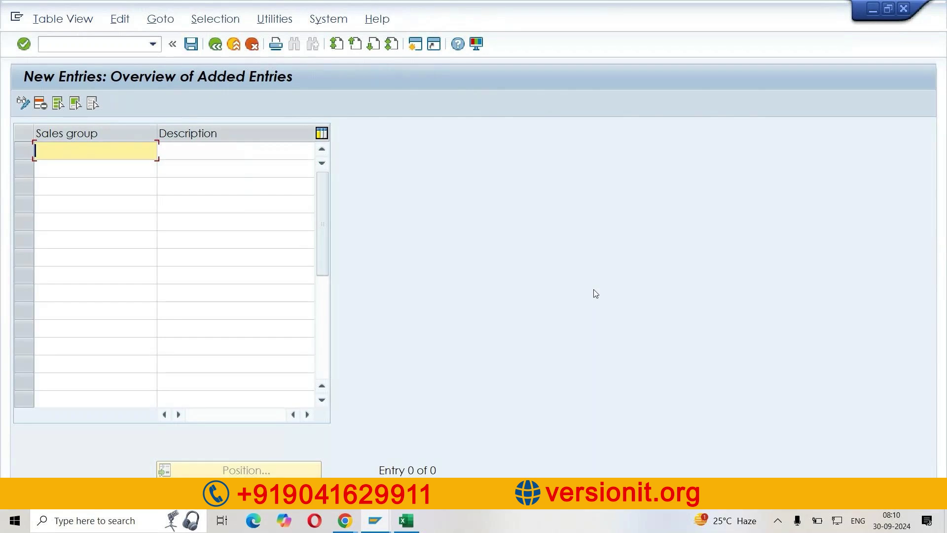
Enter sales group vs1 with the description sALES and sales group vs2 with the description Service.
type("vs1")
key("Tab")
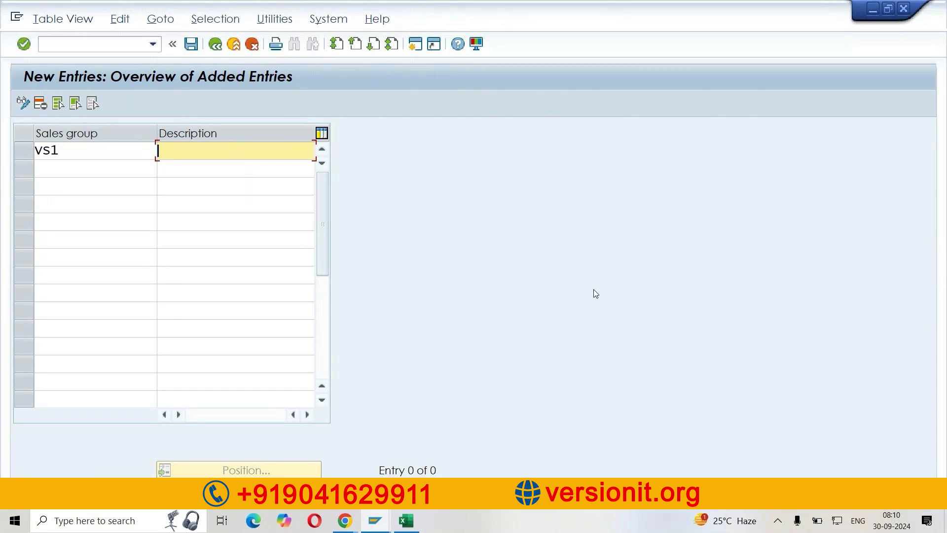
type("sALES")
key("Return")
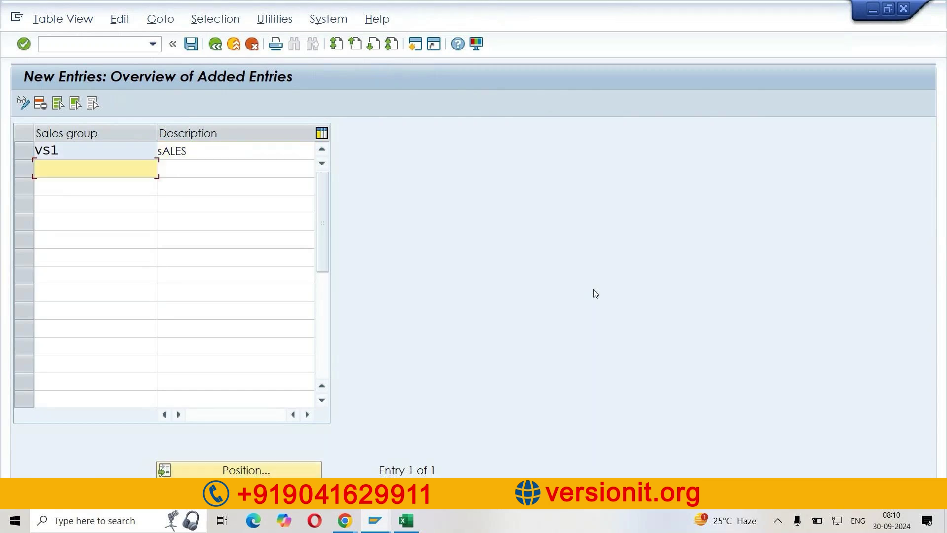
type("vs2")
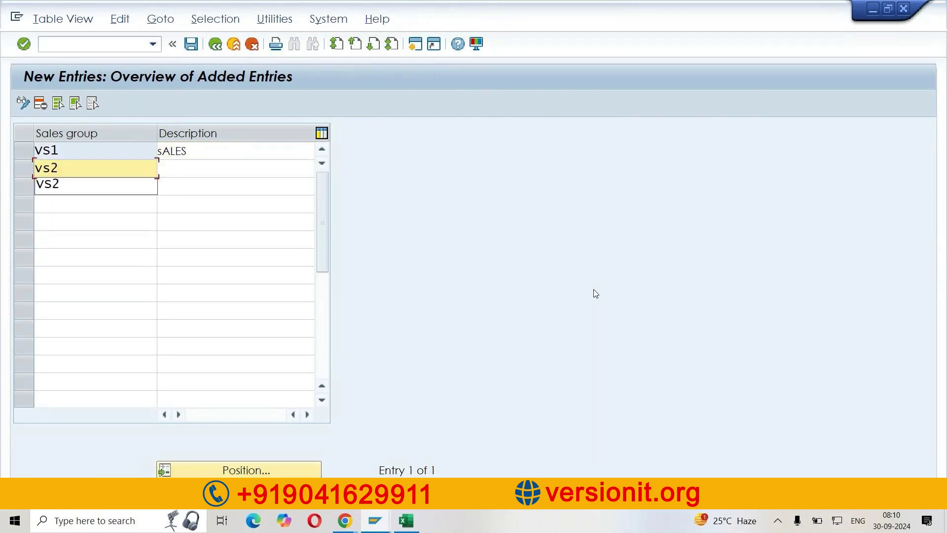
key("Tab")
type("S")
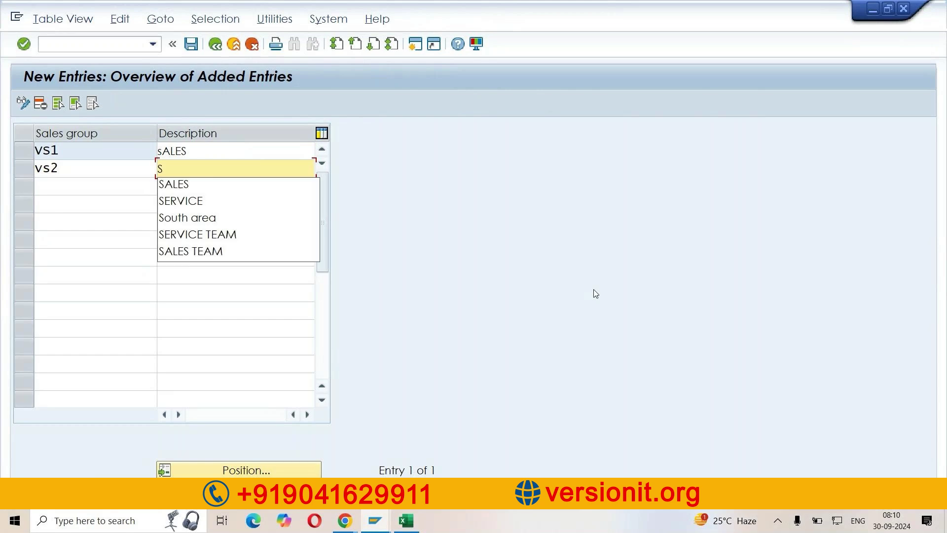
type("ervice")
key("Return")
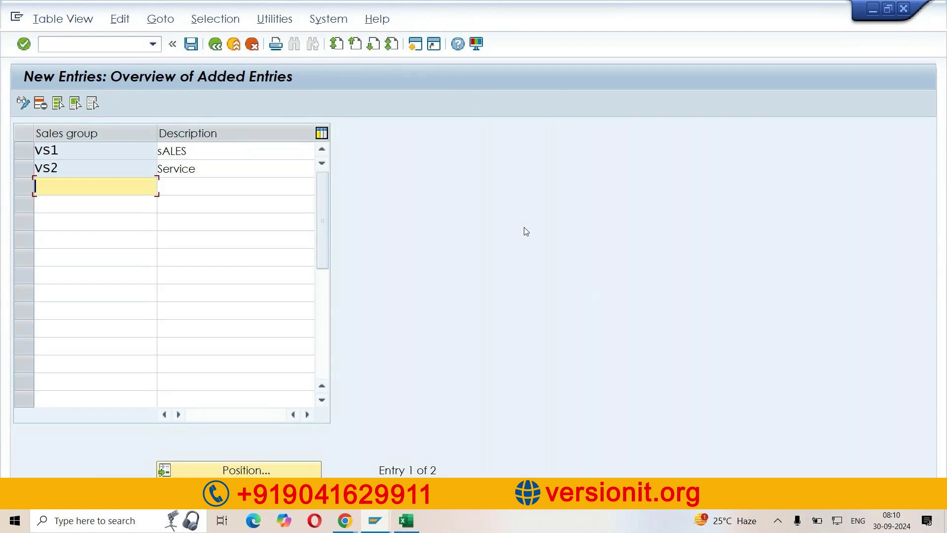
Extend the vs1 description with a hyphen, the salesperson's first name and "Hyd".
left_click(240, 155)
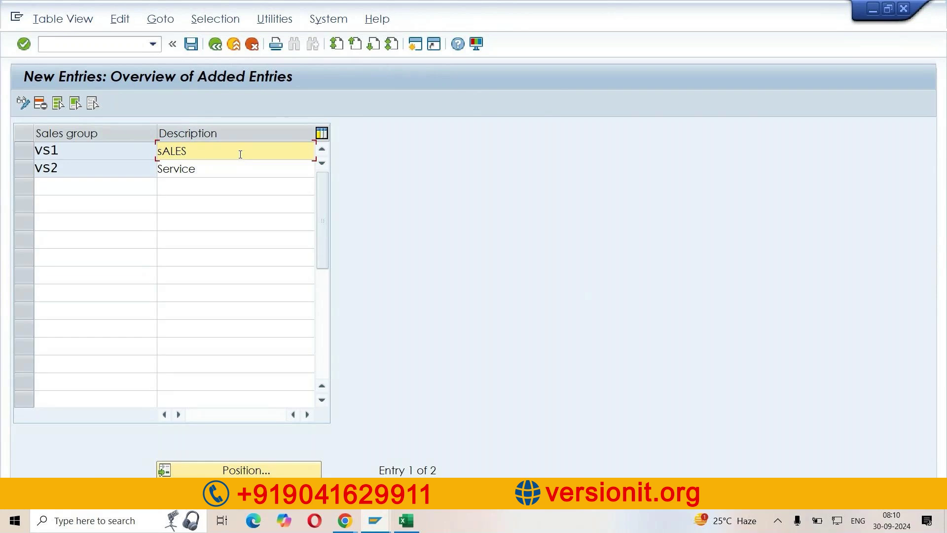
type("- ")
type("Jo")
type("h")
type("n ")
type("Teh")
key("BackSpace")
key("BackSpace")
key("BackSpace")
type("Hyd")
key("Return")
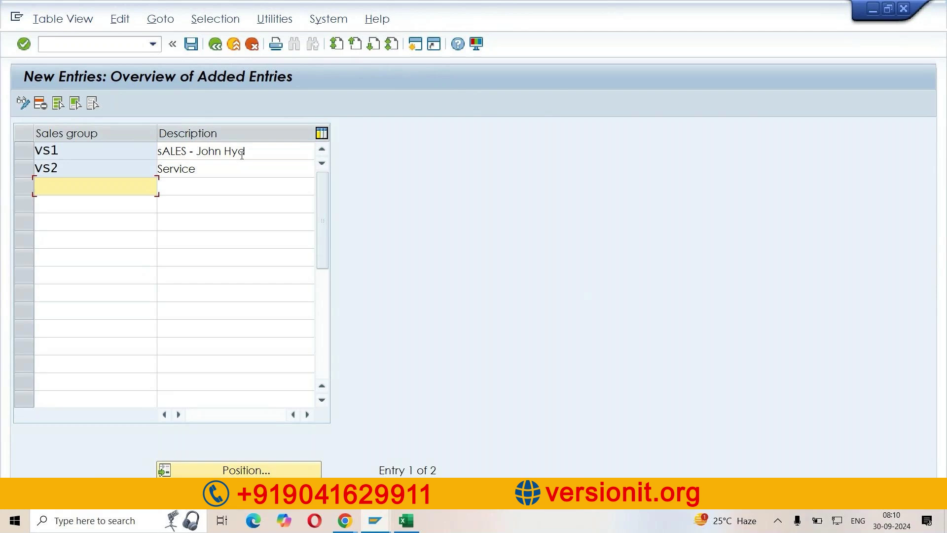
Enter the code vs3 for a third sales group.
type("vs")
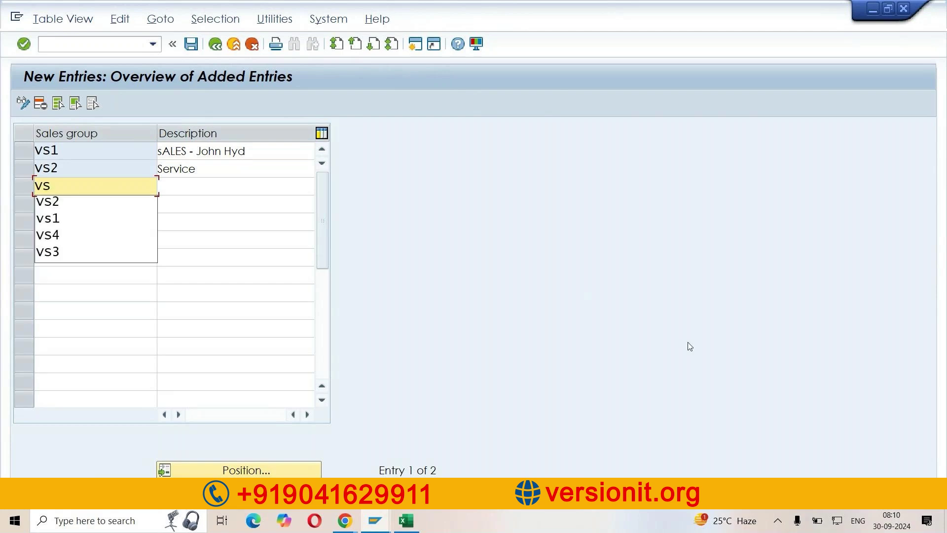
key("BackSpace")
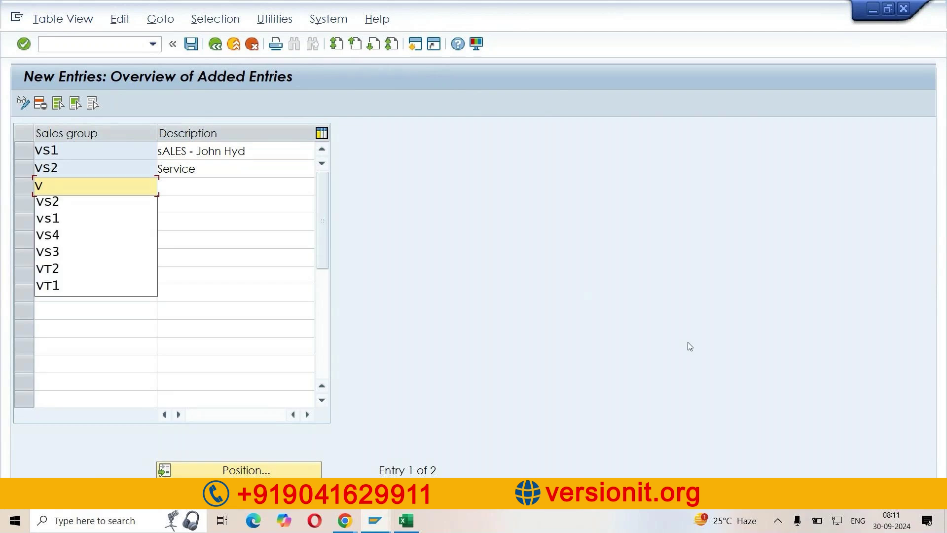
type("s3")
key("Tab")
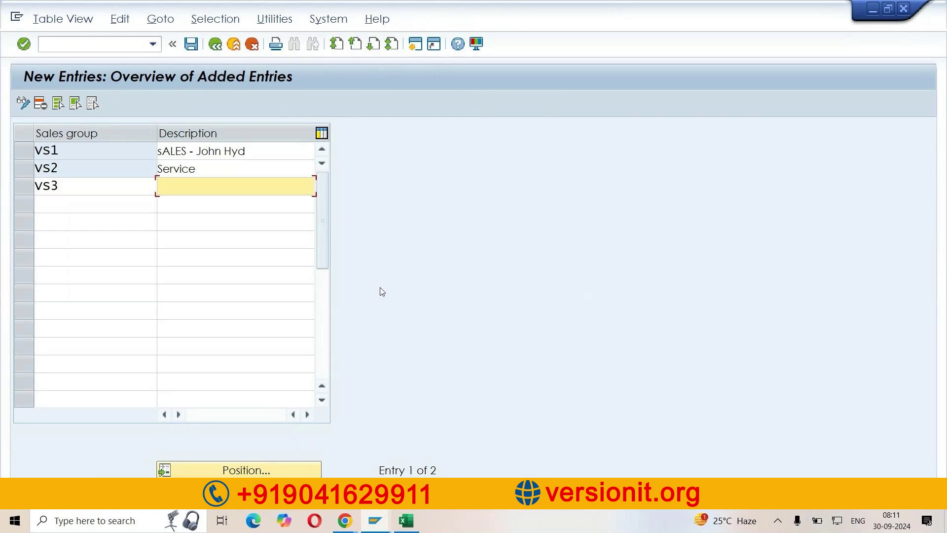
Capitalize the first letter of the vs1 description so that it begins with SALES.
left_click(243, 156)
key("BackSpace")
type("s")
key("BackSpace")
type("s")
key("BackSpace")
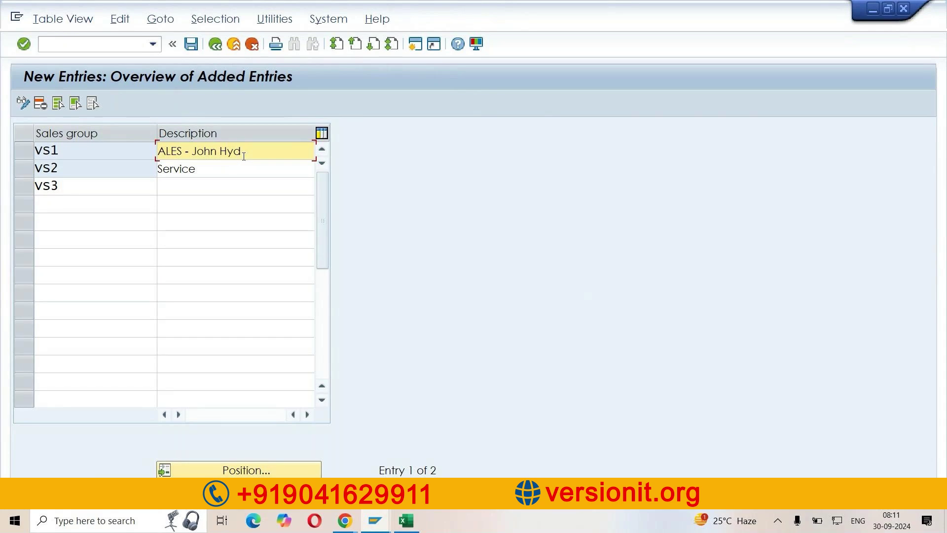
type("S")
left_click(243, 157)
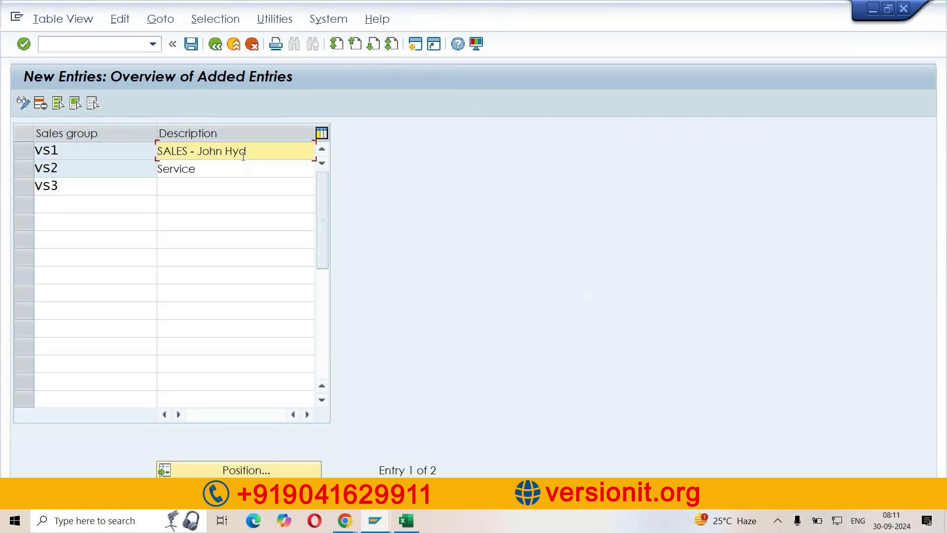
left_click_drag(243, 157, 143, 151)
Describe sales group vs3 as "SALES -" followed by the salesperson's first name and "Sec".
left_click(189, 190)
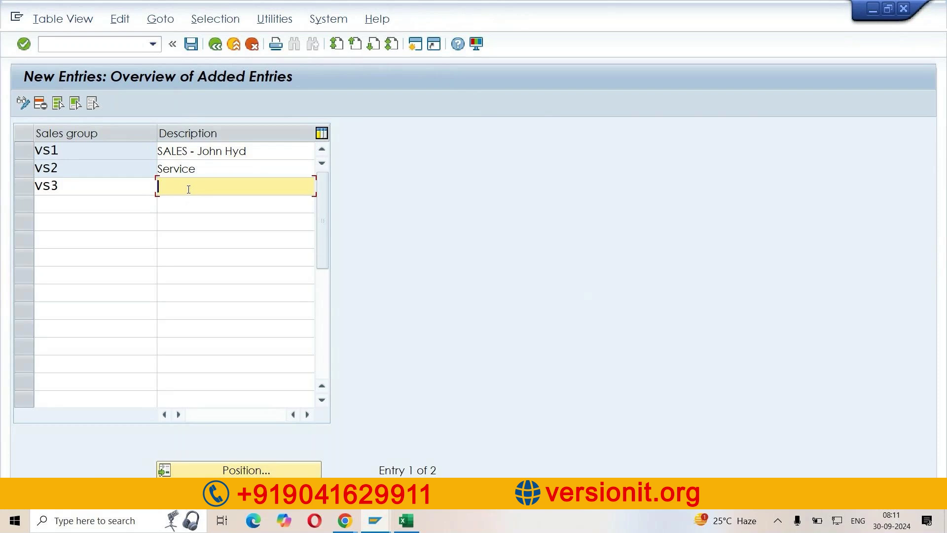
type("SALES -")
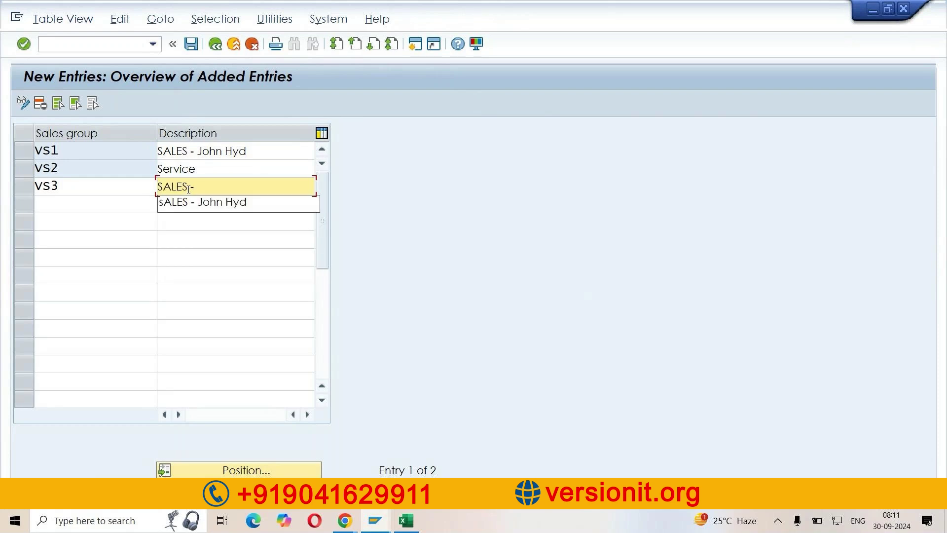
type(" Peter")
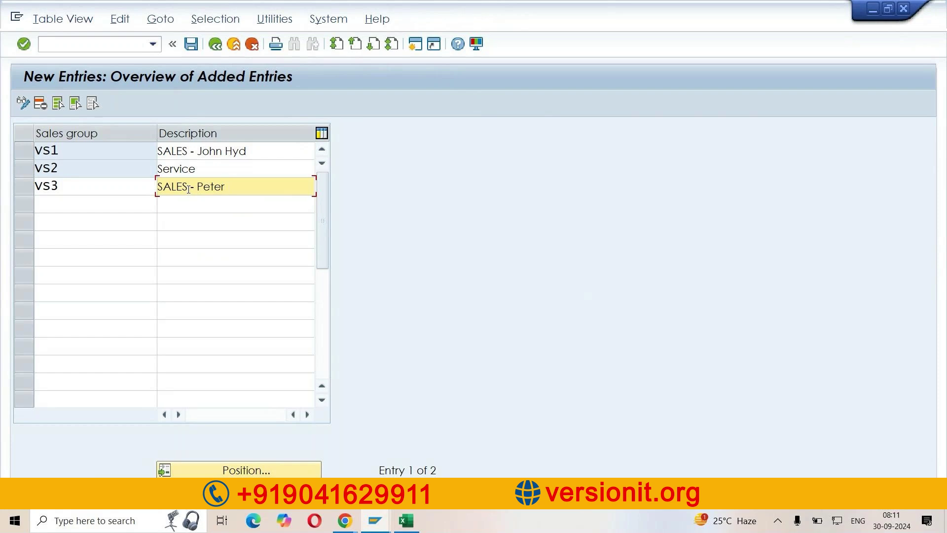
type(" sEC")
key("BackSpace")
key("BackSpace")
type("Sec")
Save the three new sales groups in the customizing request "VIVO - Enterprise Structure".
left_click(167, 151)
left_click(174, 169)
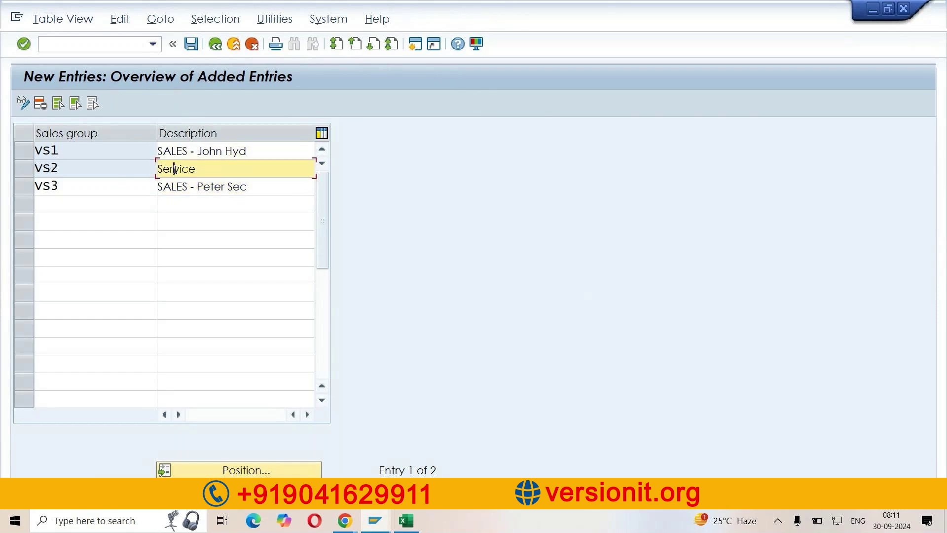
key("Return")
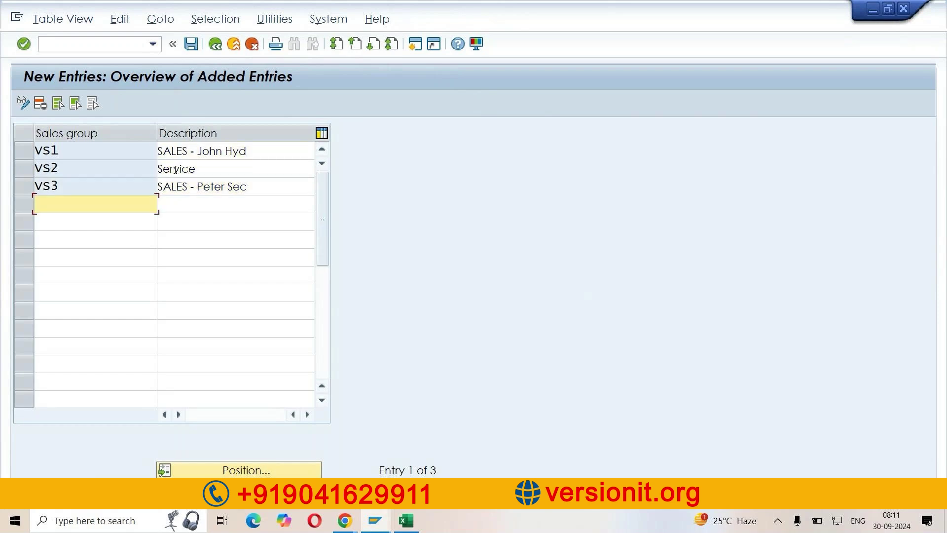
left_click(191, 44)
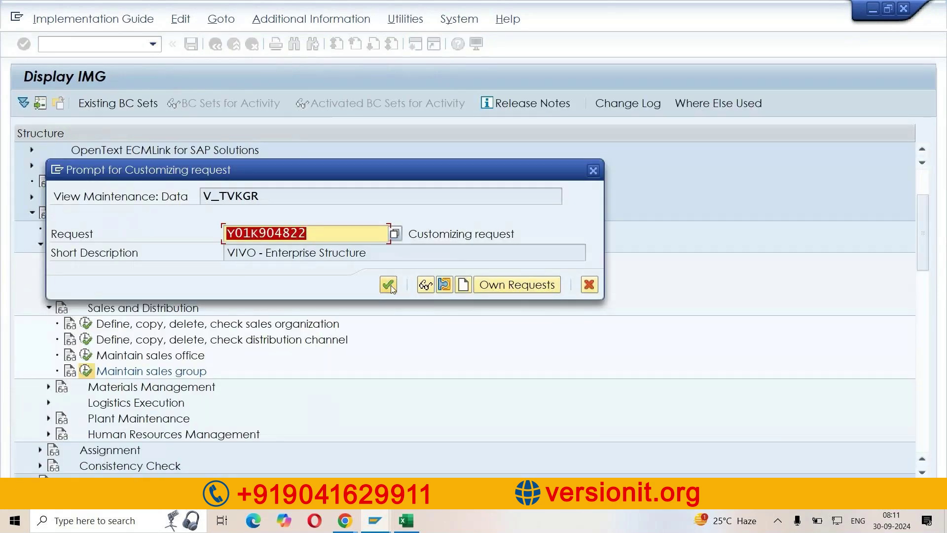
left_click(390, 285)
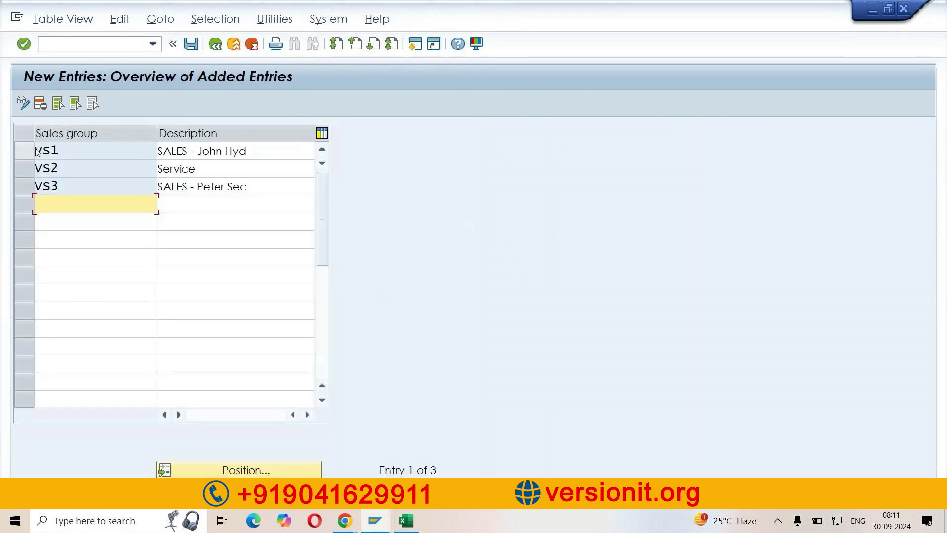
Copy the codes and descriptions of the three saved sales groups.
left_click(37, 152)
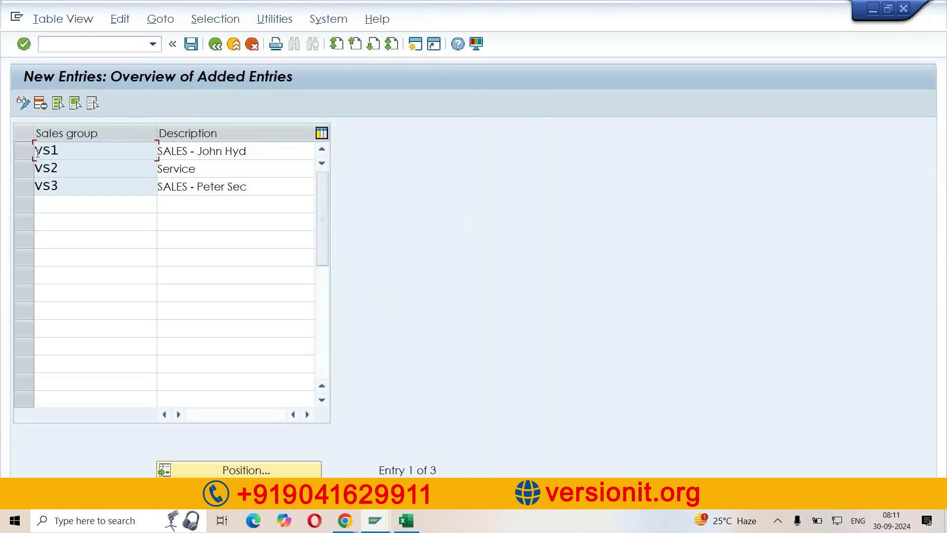
left_click_drag(35, 153, 249, 191)
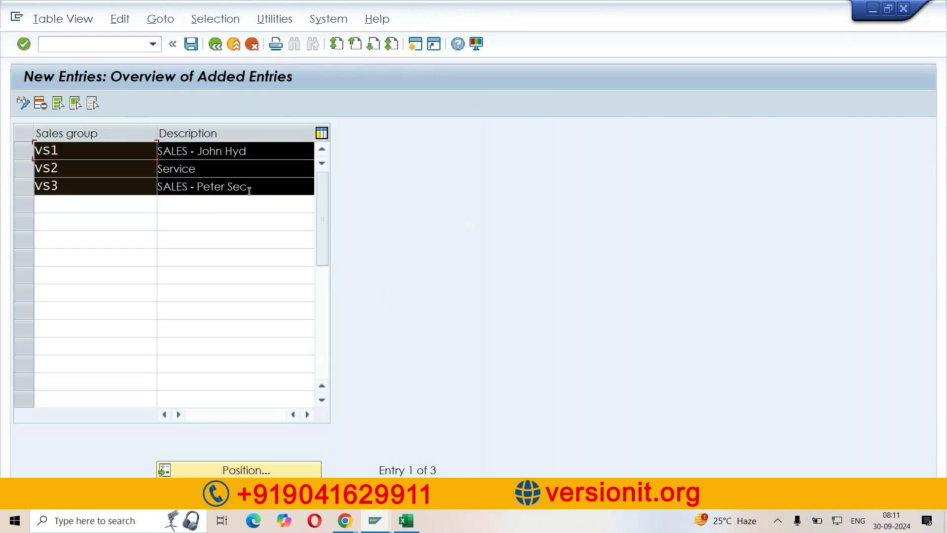
key("ctrl+c")
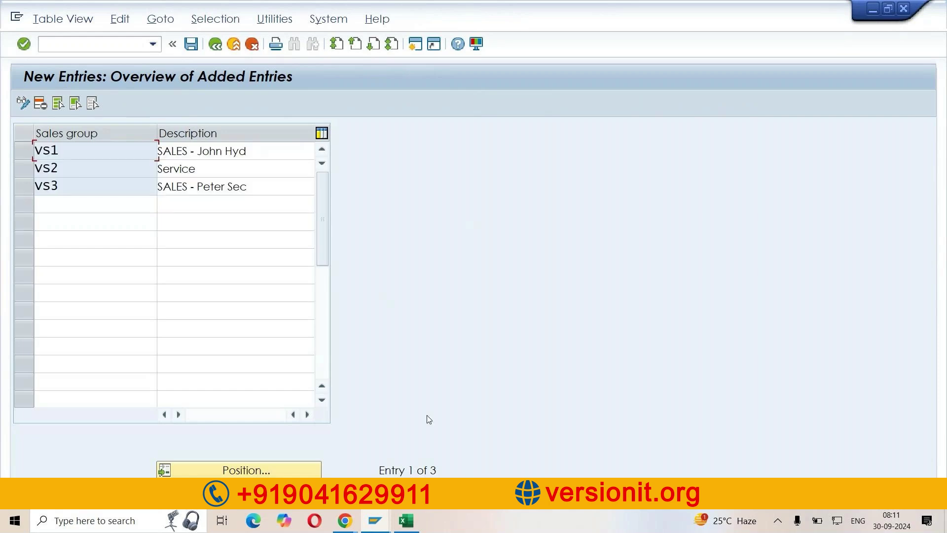
Switch to Excel and paste the copied sales group codes and descriptions beside the Sales Group label, starting in cell G43.
left_click(410, 526)
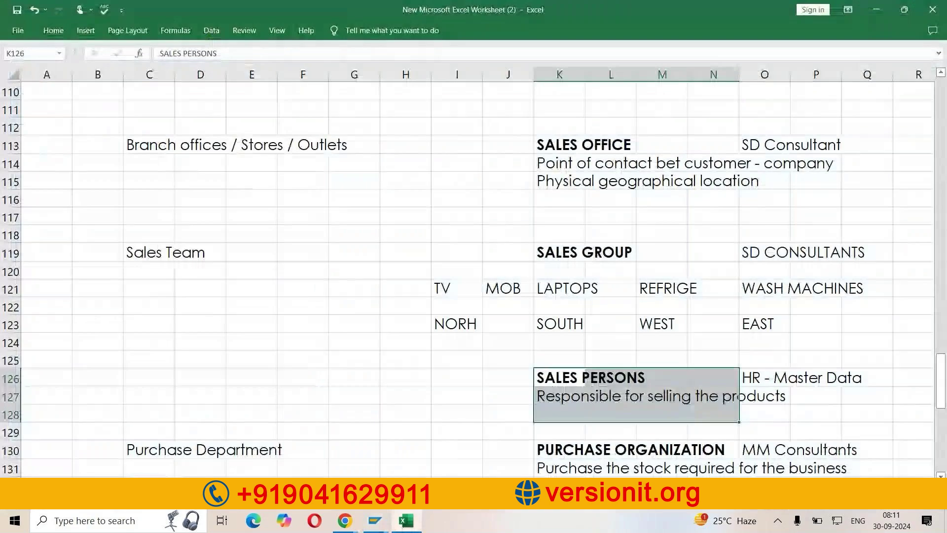
scroll(209, 399, "up", 20)
left_click(352, 303)
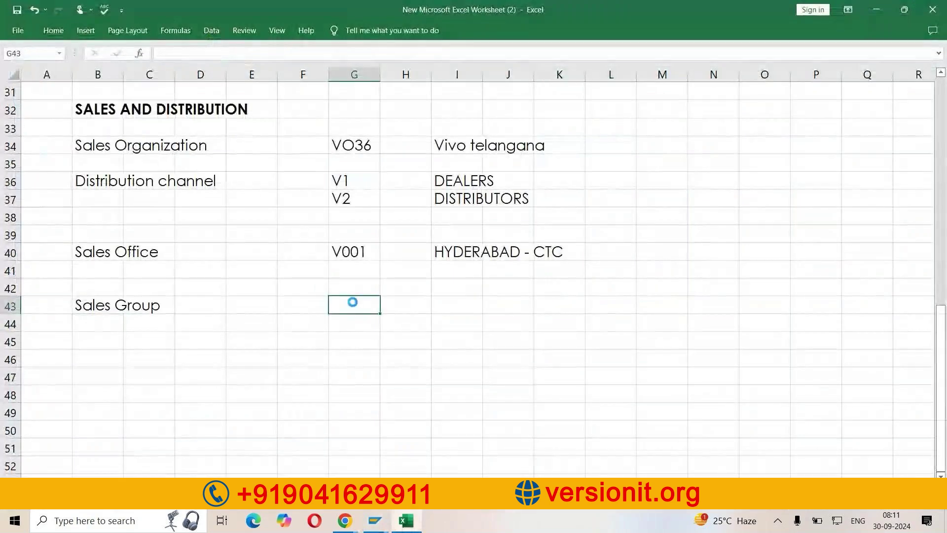
key("ctrl+v")
left_click(602, 340)
Move the three sales group descriptions into column I, in line with the other descriptions.
left_click_drag(405, 305, 489, 323)
key("ctrl+c")
left_click(698, 294)
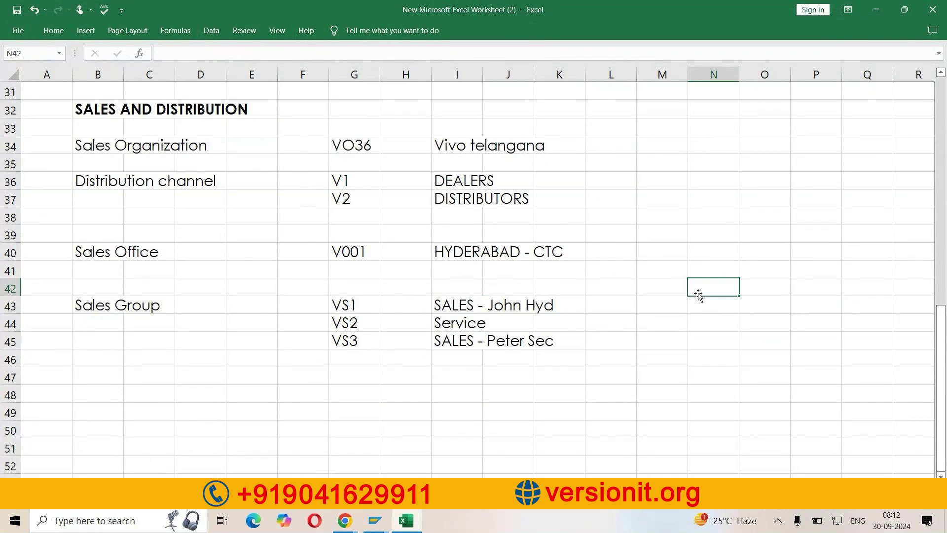
Enter "SD CONSULTANT" in cell L32, on the SALES AND DISTRIBUTION heading row.
left_click(605, 105)
type("SD CONSULTANT")
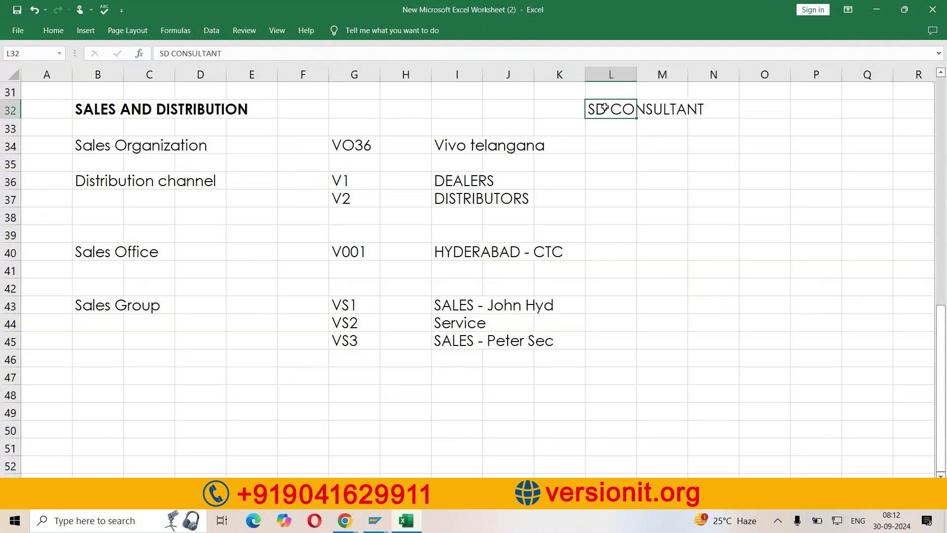
key("Return")
Colour the text of the sales and distribution entries in B34:K45 red.
left_click_drag(109, 147, 518, 340)
left_click(54, 30)
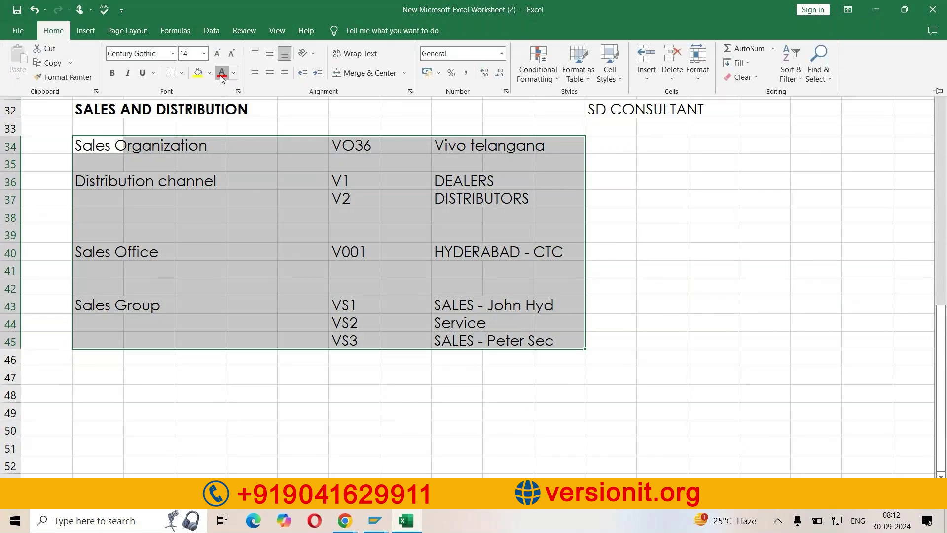
left_click(222, 74)
left_click(689, 266)
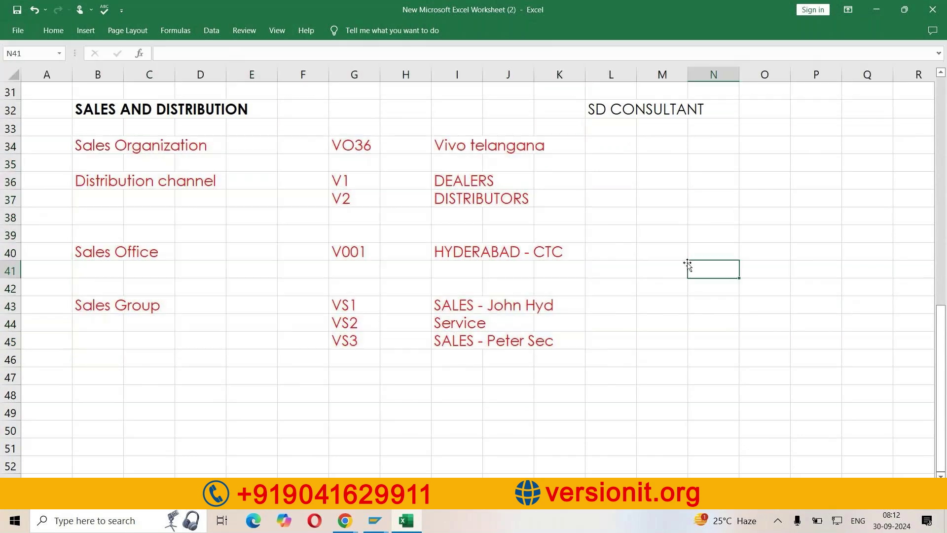
Make the labels from Sales Organization to Sales Group in B34:B43 bold.
left_click_drag(119, 147, 123, 304)
key("ctrl+b")
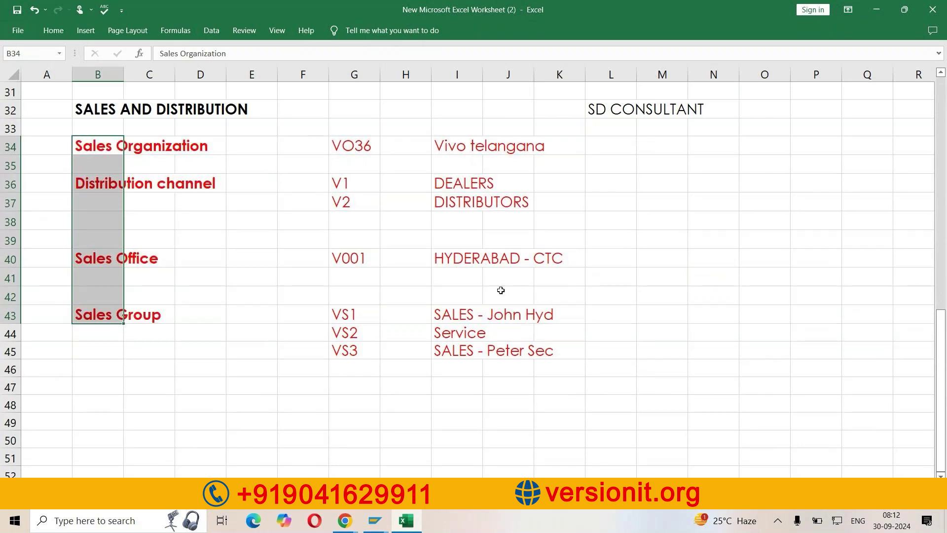
left_click(695, 280)
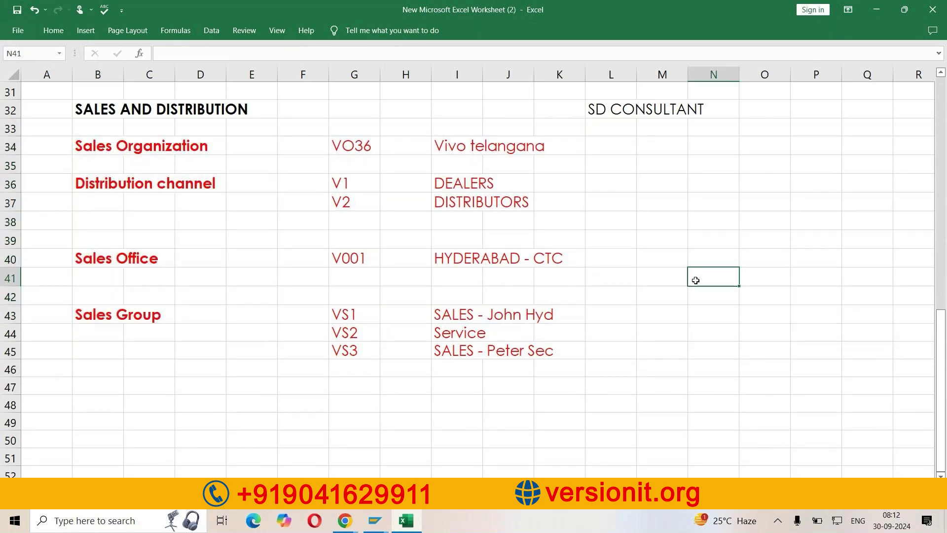
left_click_drag(355, 146, 508, 147)
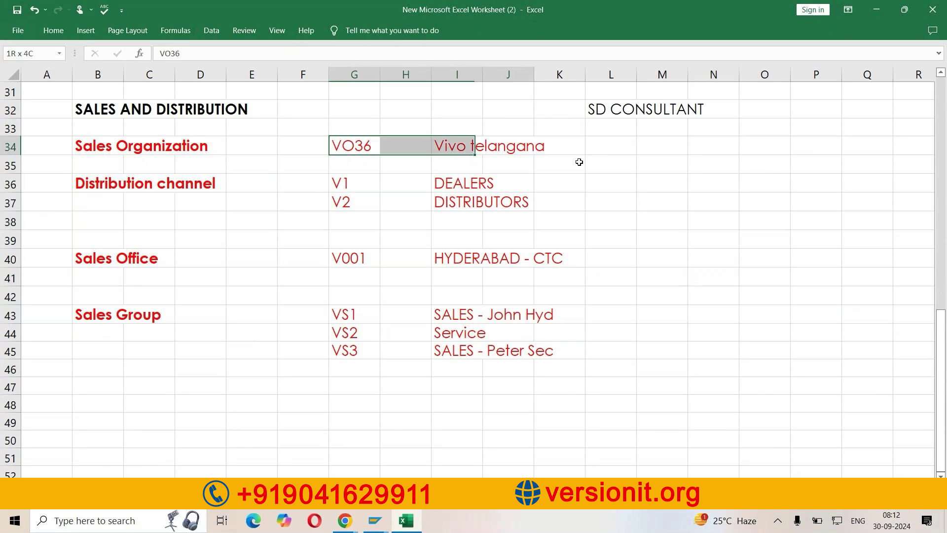
left_click_drag(579, 162, 586, 344)
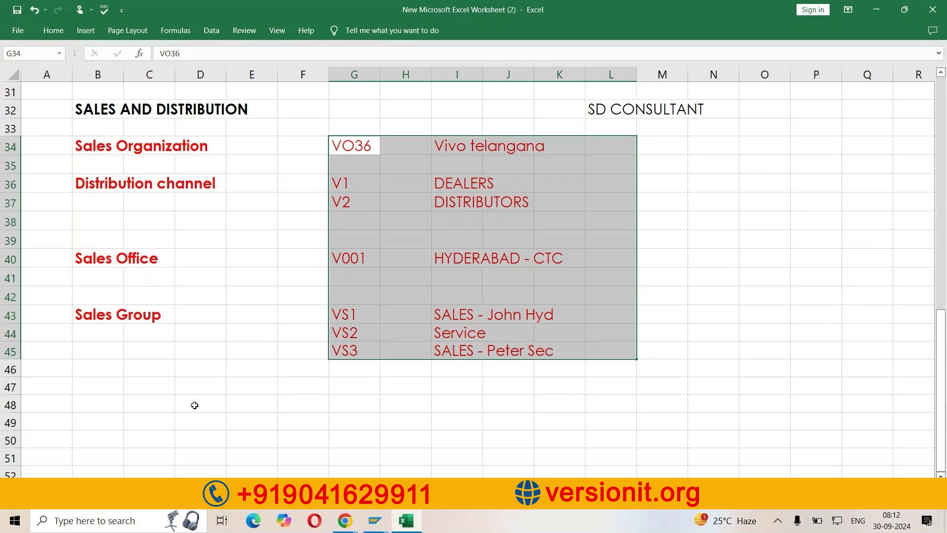
left_click(110, 383)
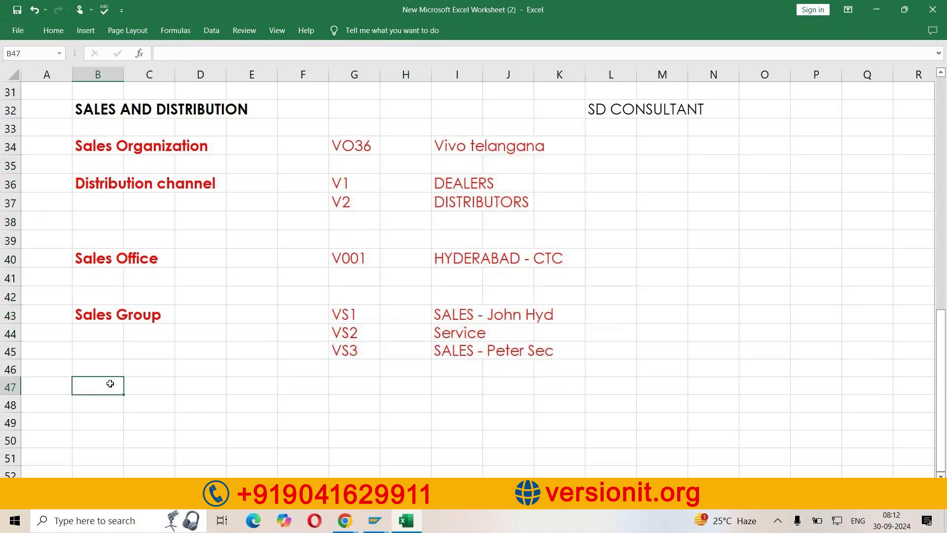
Switch to SAP, return from the sales group entries to the Display IMG structure, and collapse its Sales and Distribution node.
left_click(375, 520)
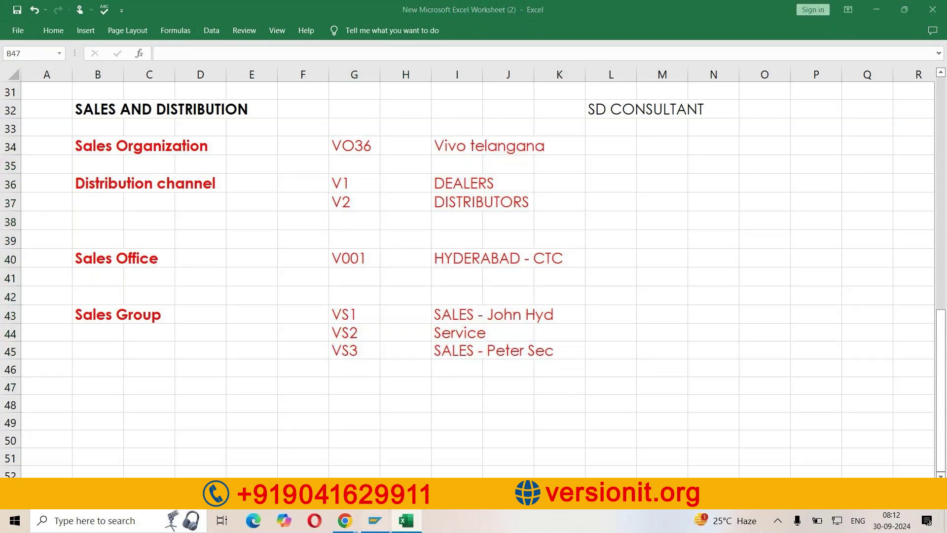
left_click(216, 45)
left_click(217, 47)
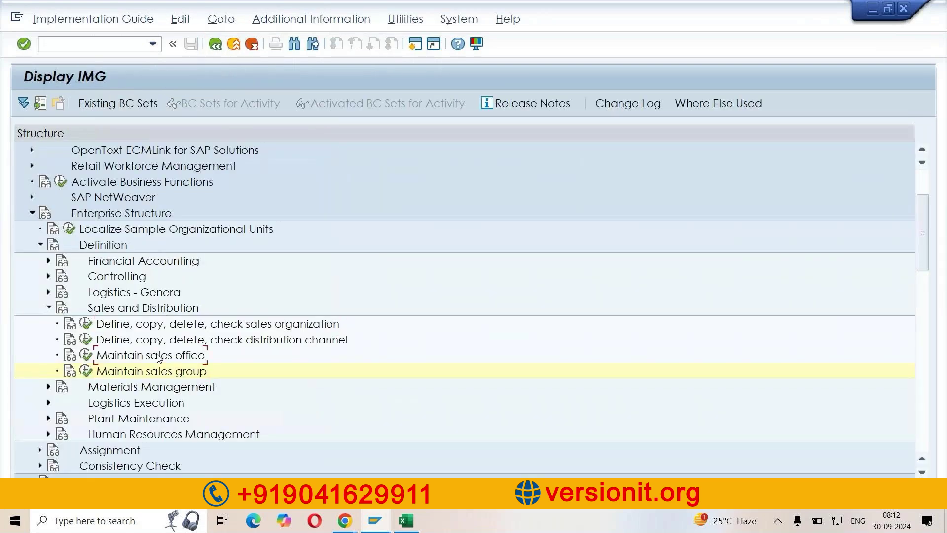
left_click(48, 308)
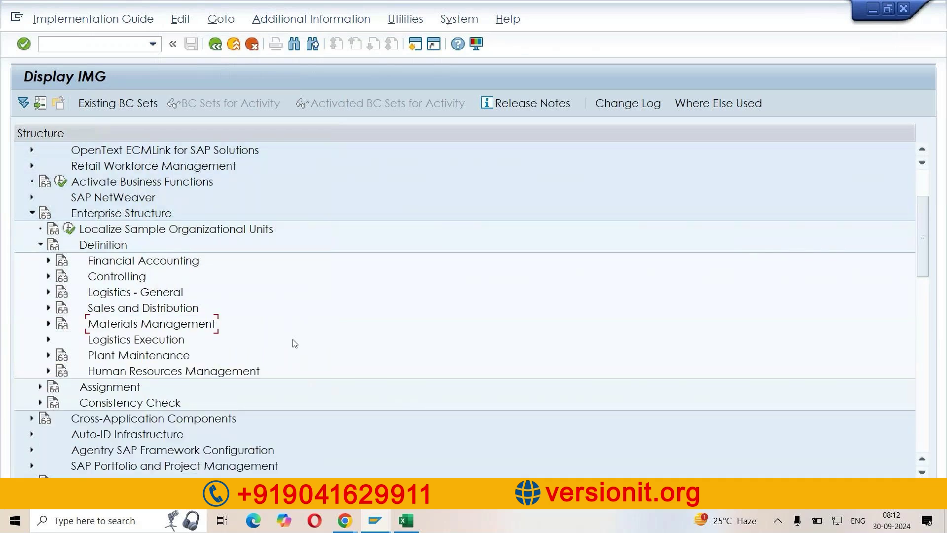
left_click(155, 309)
Examine the activities under Financial Accounting in the enterprise structure definition and collapse that node again.
left_click(48, 260)
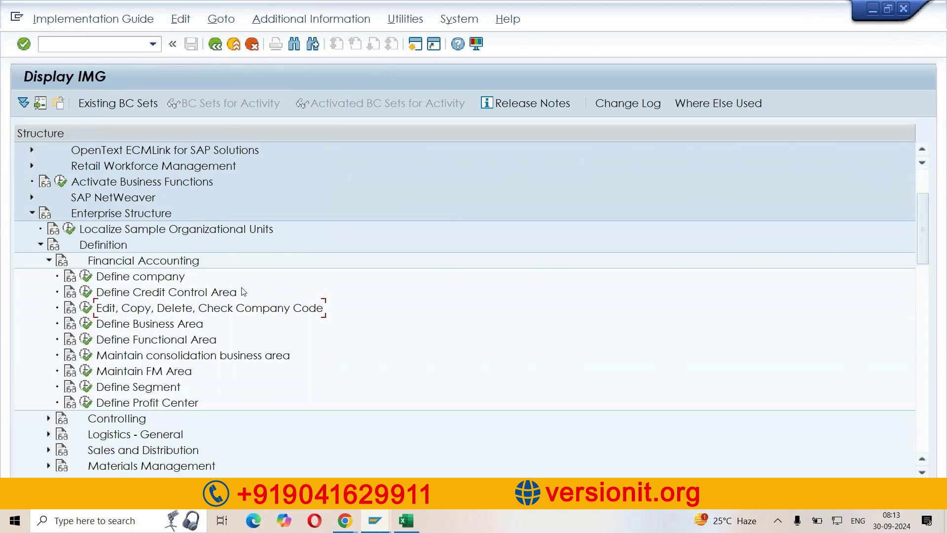
left_click(164, 293)
left_click(48, 260)
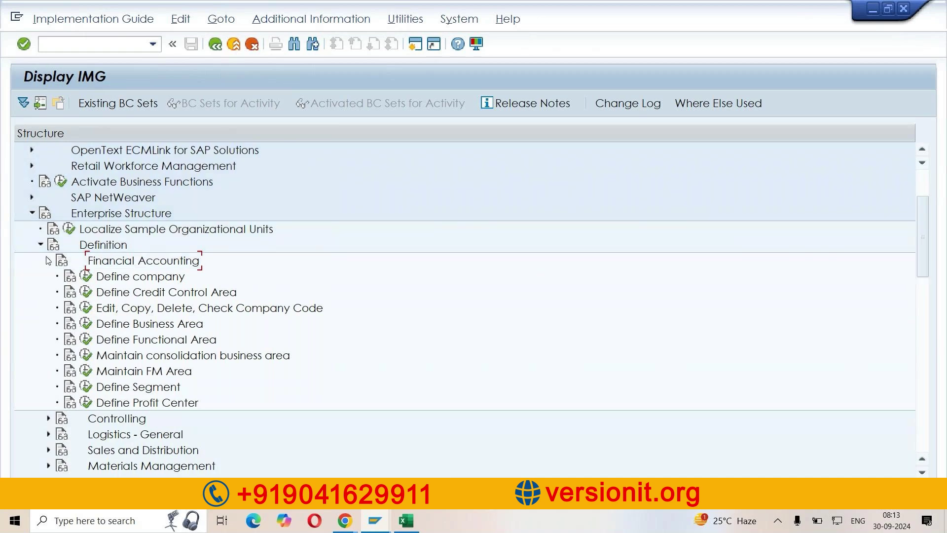
left_click(122, 293)
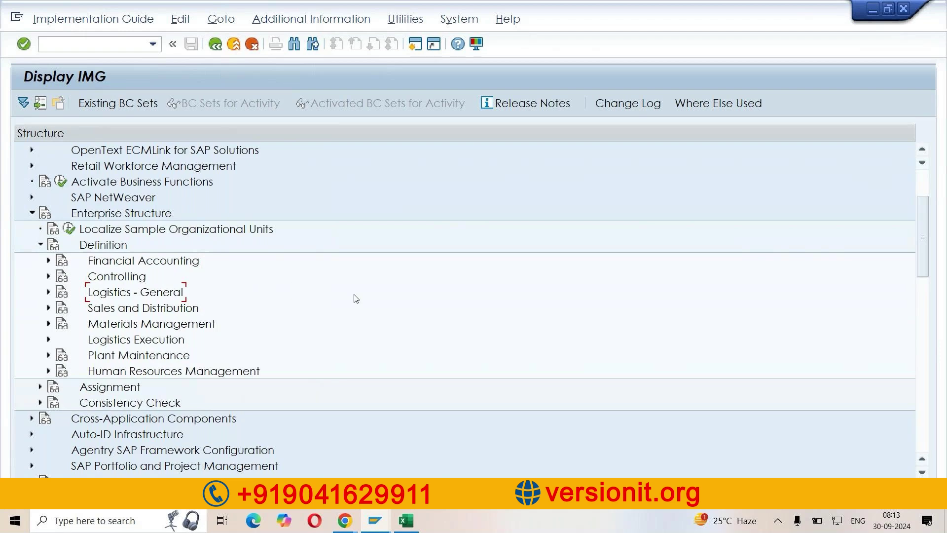
Switch to Excel and review the recorded entries from Sales Organization to Sales Group.
mouse_move(408, 530)
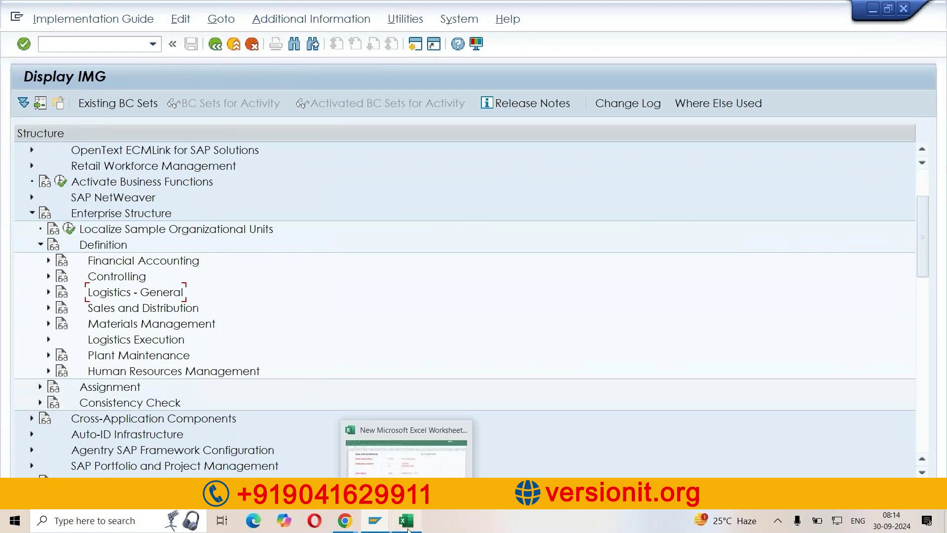
mouse_move(406, 446)
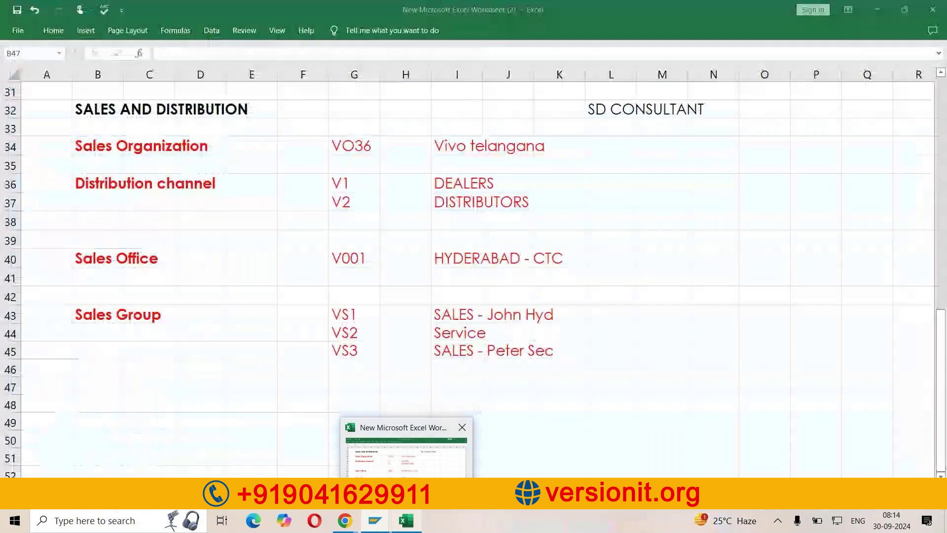
left_click(406, 446)
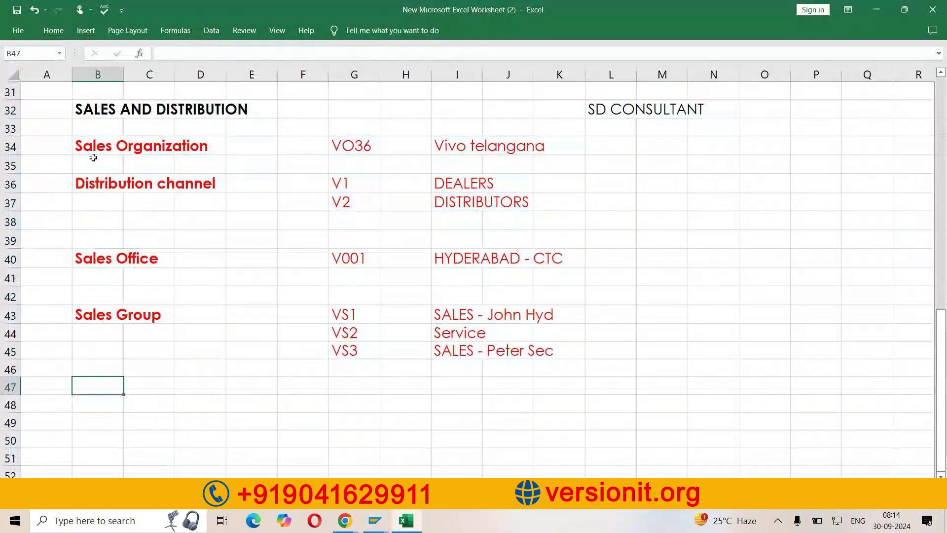
left_click(140, 148)
left_click_drag(140, 148, 598, 370)
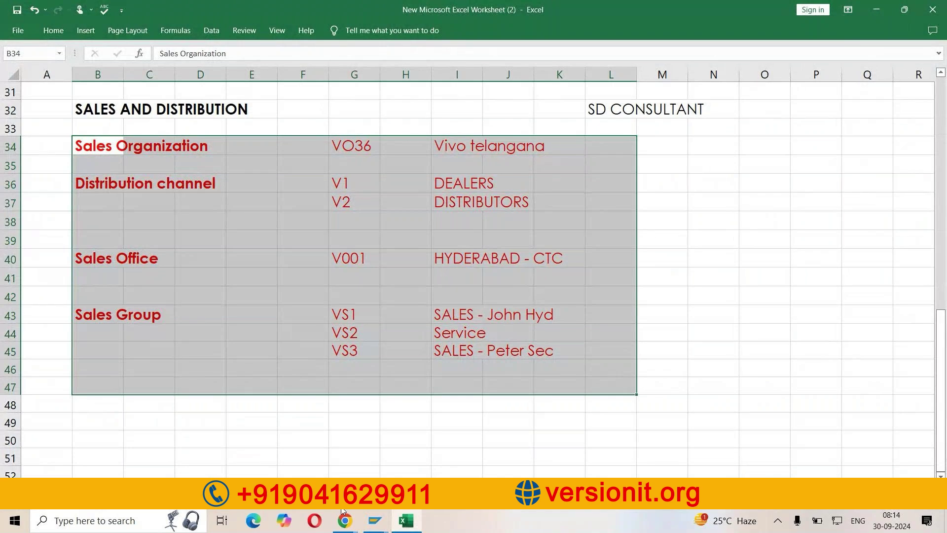